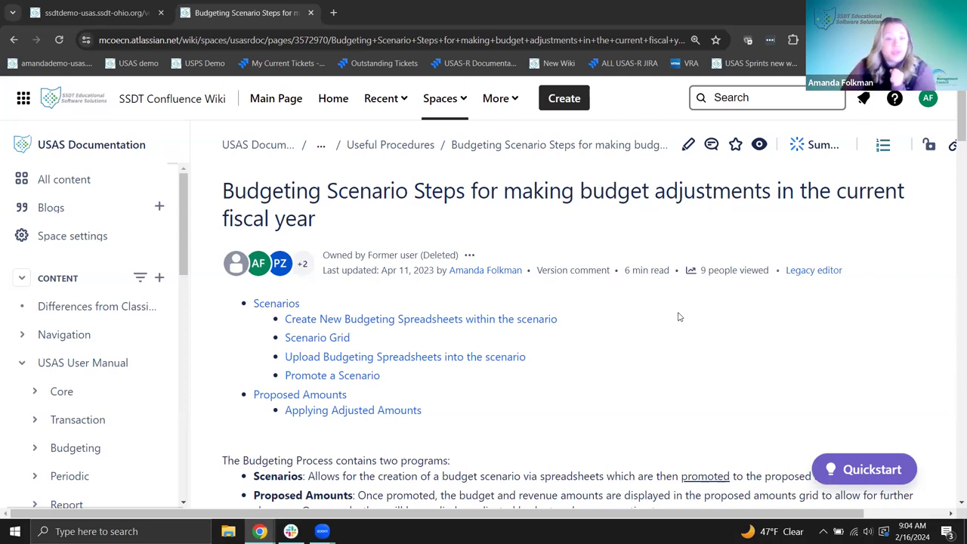
# Examine the documentation on the Scenarios and Proposed Amounts programs and the instructions for creating a scenario
pyautogui.scroll(-5, 678, 323)
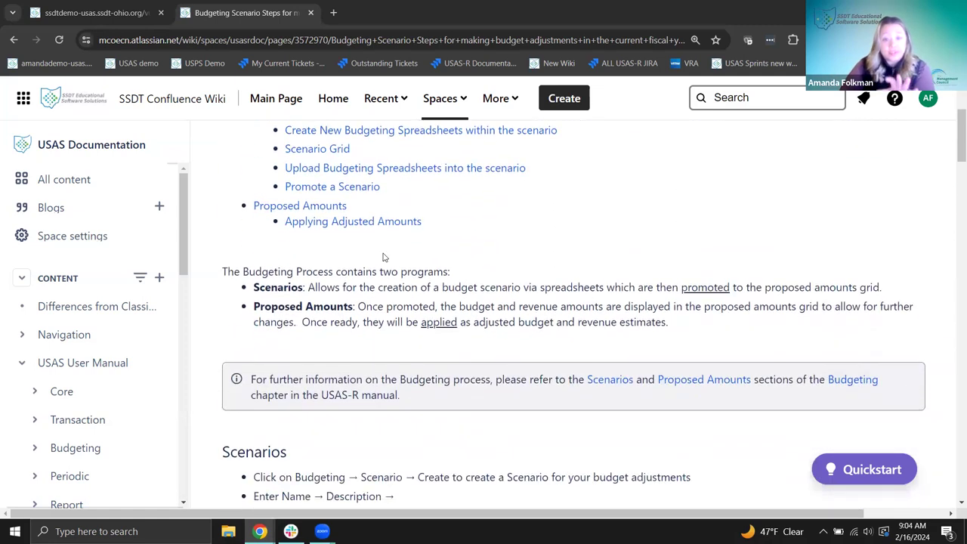
pyautogui.scroll(-1, 383, 257)
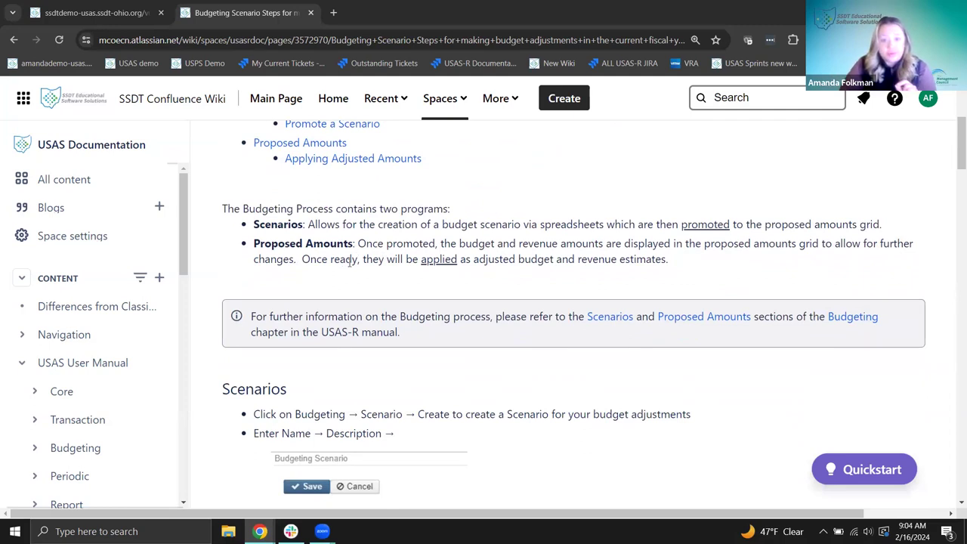
pyautogui.scroll(-1, 356, 280)
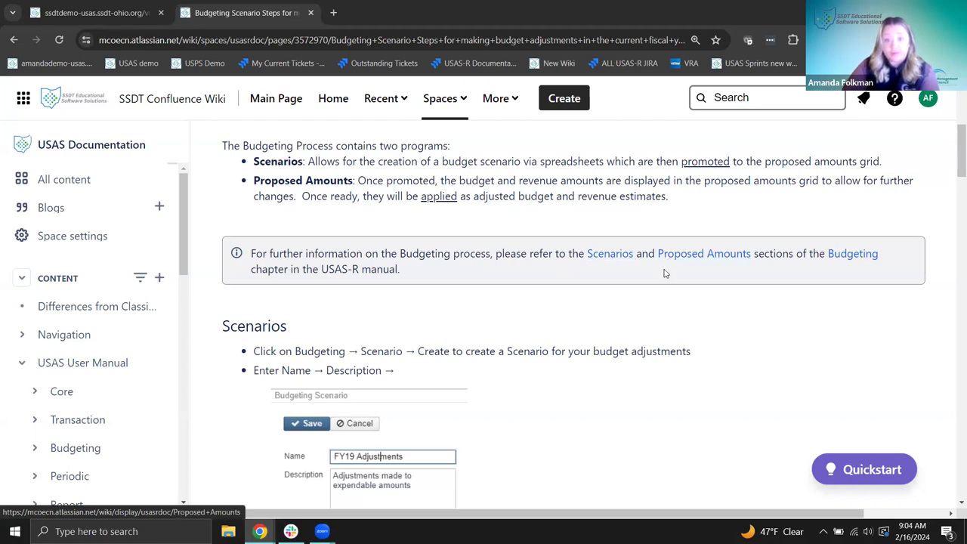
pyautogui.scroll(-2, 453, 277)
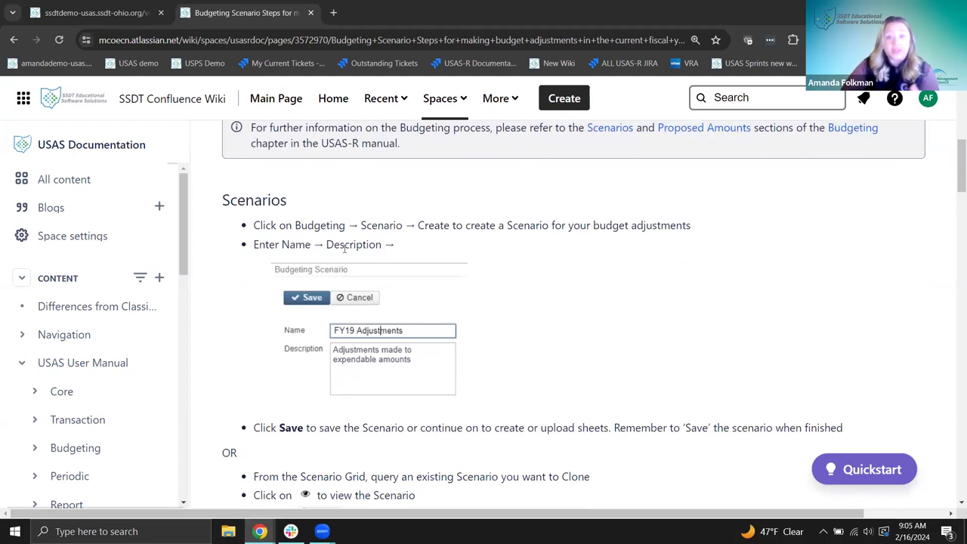
# Switch to the USAS application and log in with the saved credentials
pyautogui.click(88, 15)
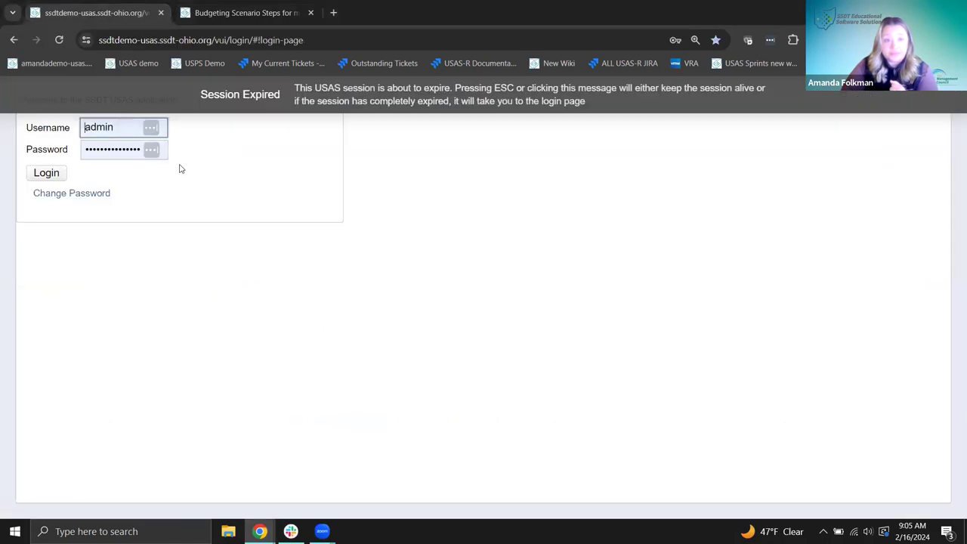
pyautogui.click(54, 174)
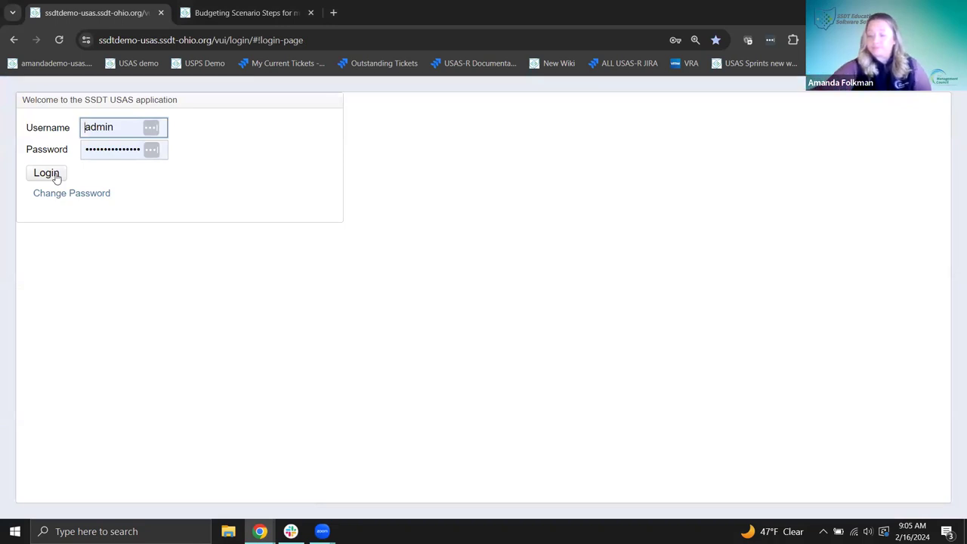
pyautogui.click(56, 178)
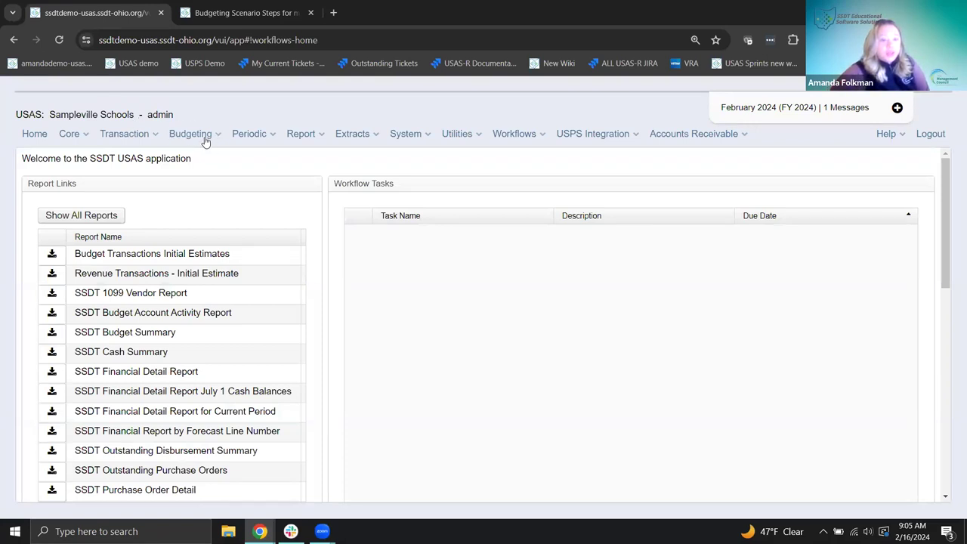
# Open the list of budgeting scenarios and view the details of the Budgets 2024 scenario
pyautogui.click(204, 137)
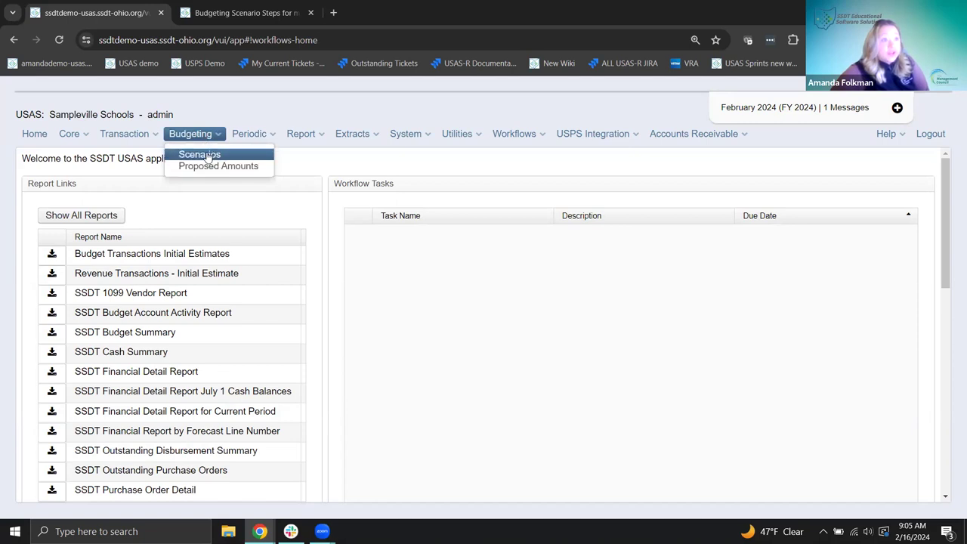
pyautogui.click(199, 155)
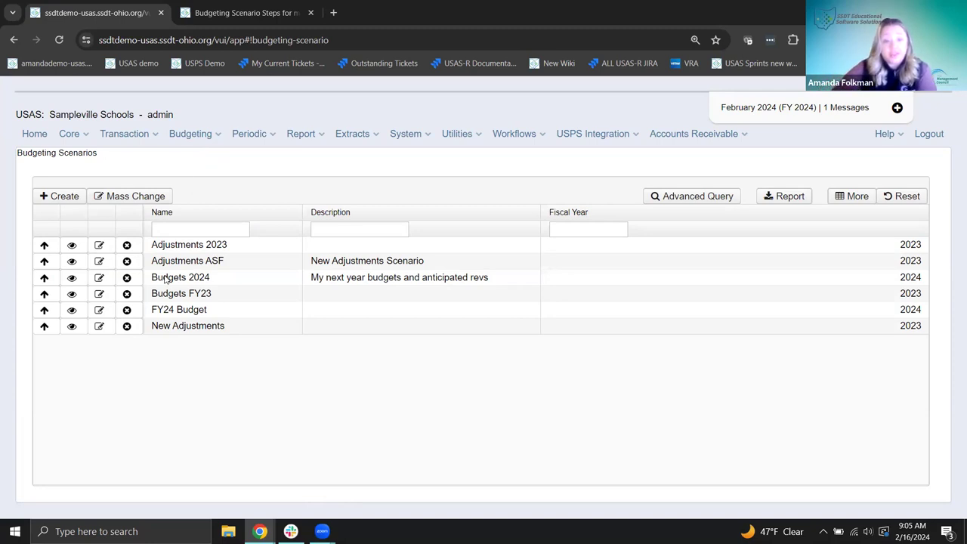
pyautogui.click(71, 281)
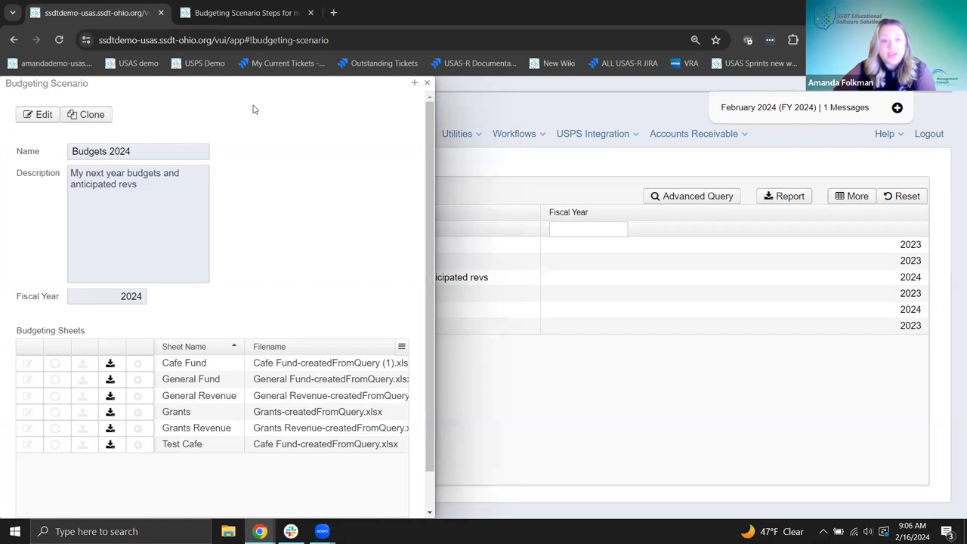
pyautogui.click(428, 85)
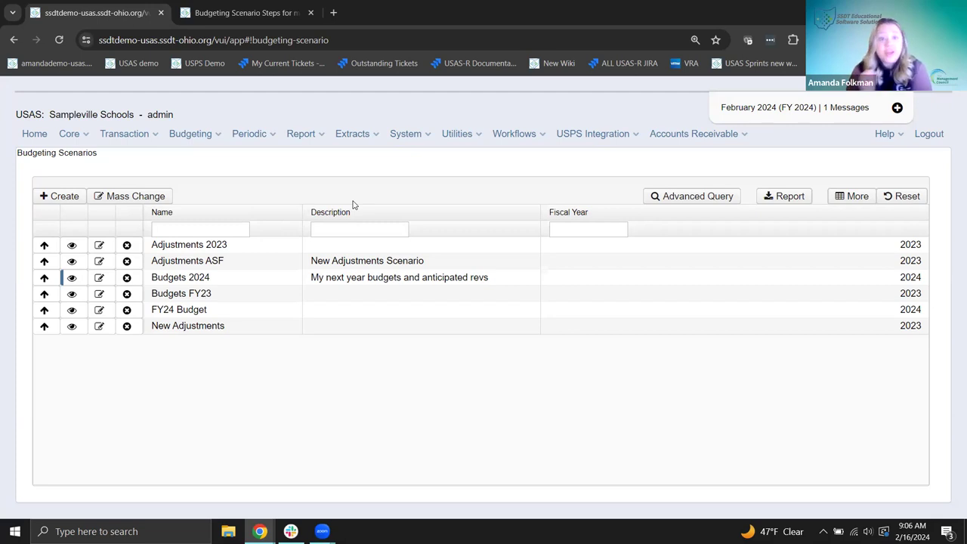
# Create a budgeting scenario named "Adjustments 2024" with the description "Updating accounts"
pyautogui.click(45, 198)
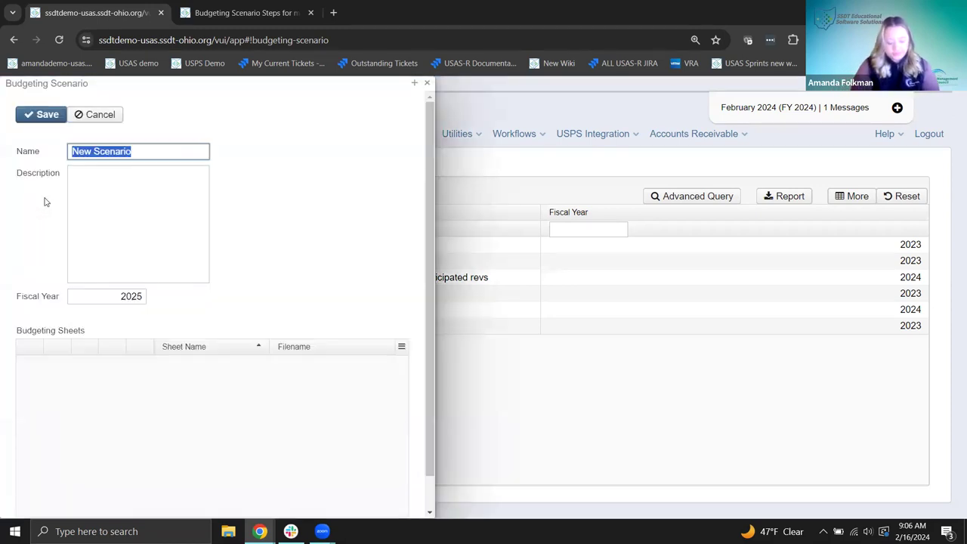
pyautogui.write('Ad')
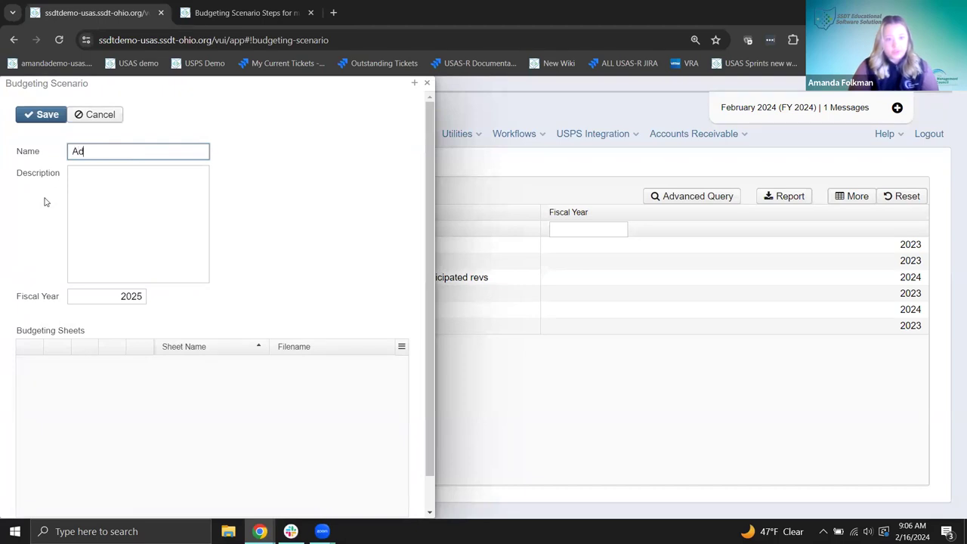
pyautogui.write('justments 2024')
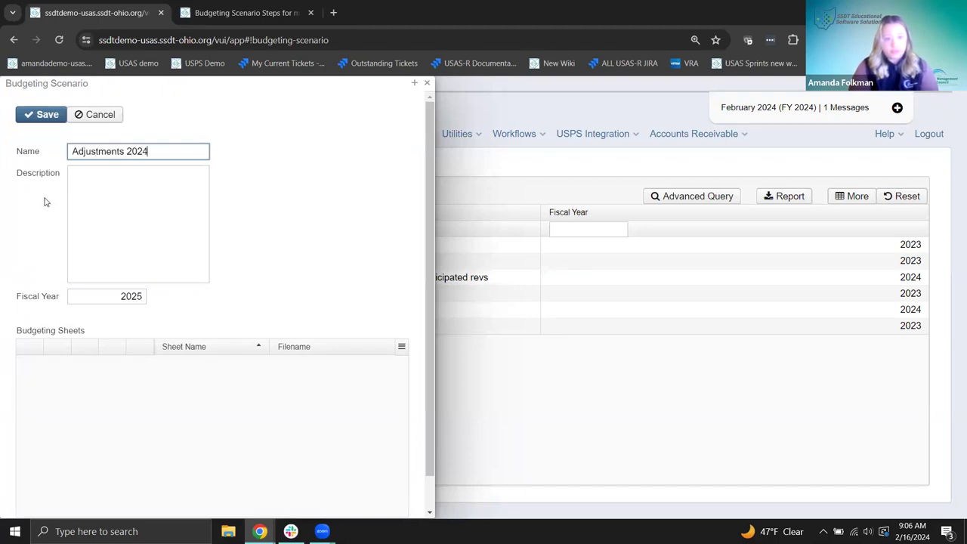
pyautogui.click(140, 201)
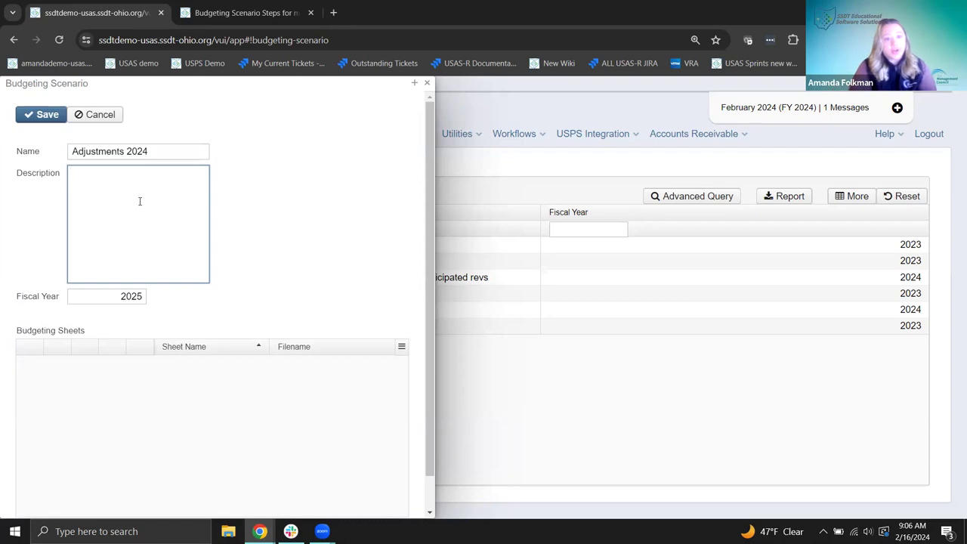
pyautogui.write('Updating accounts')
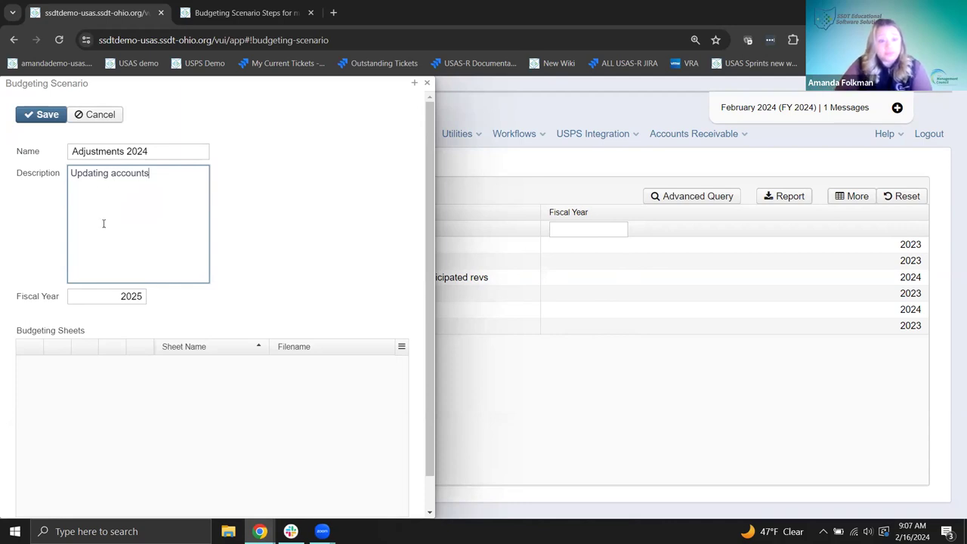
# Set the new scenario's fiscal year to 2024 and save the scenario
pyautogui.click(143, 296)
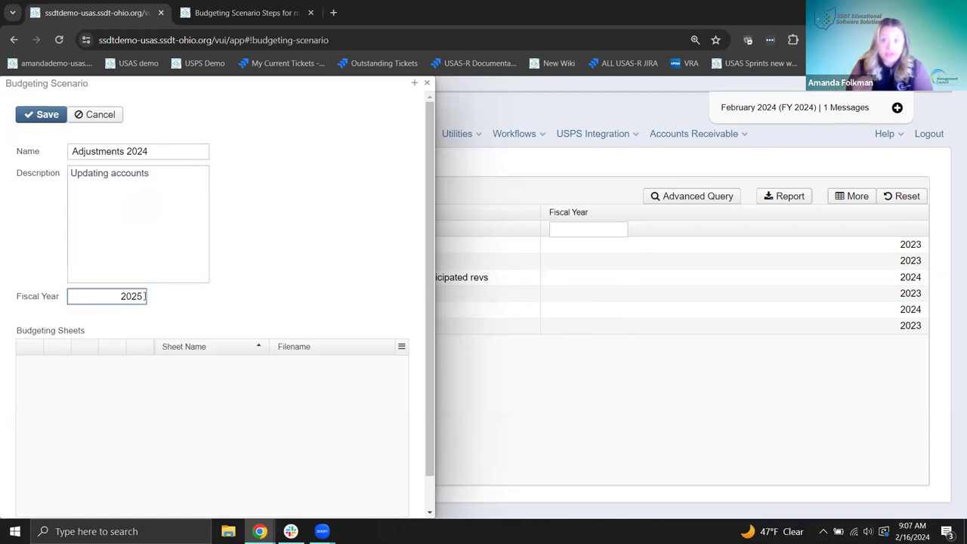
pyautogui.press('BackSpace')
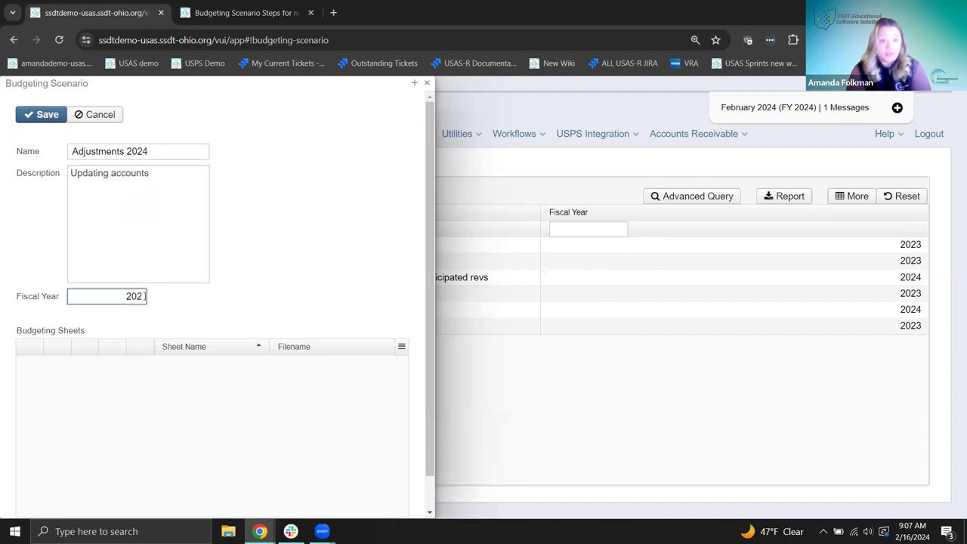
pyautogui.write('4')
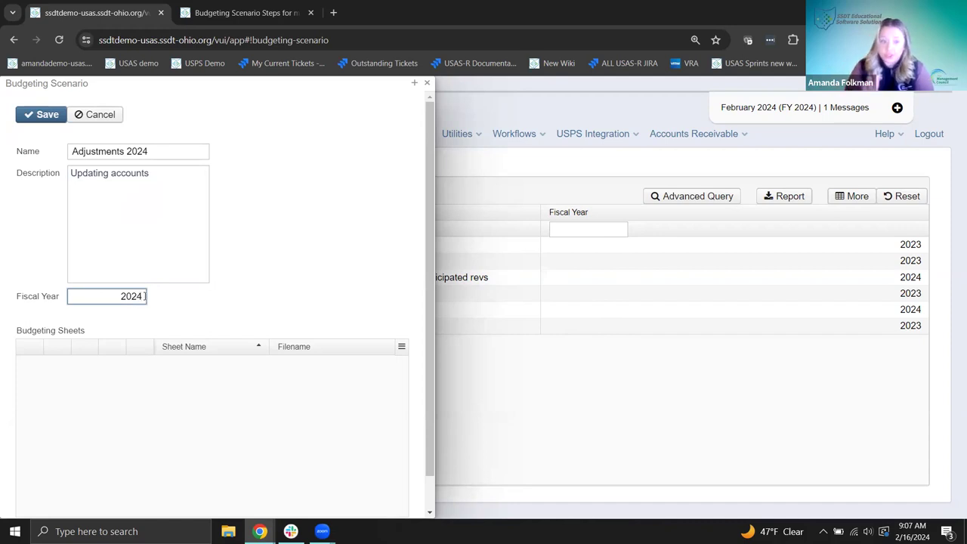
pyautogui.click(303, 270)
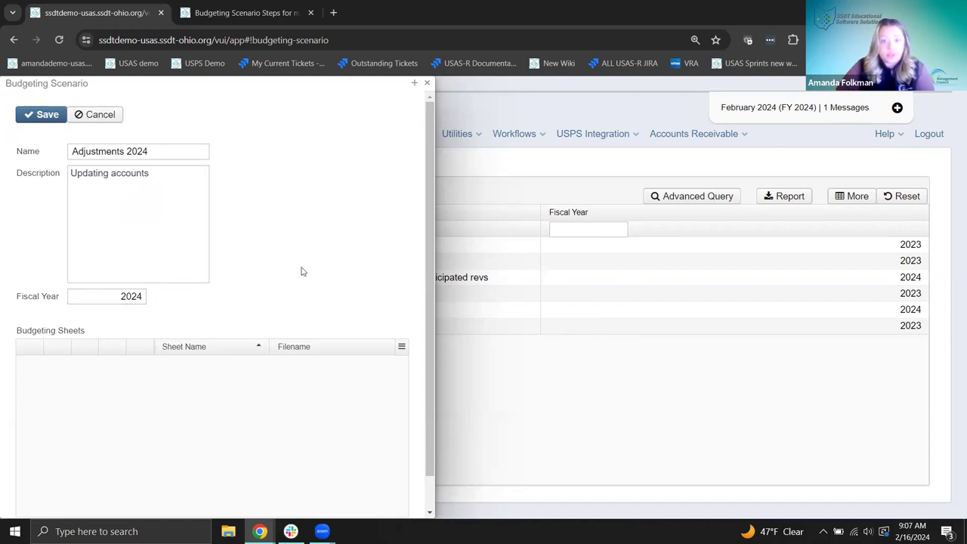
pyautogui.click(414, 85)
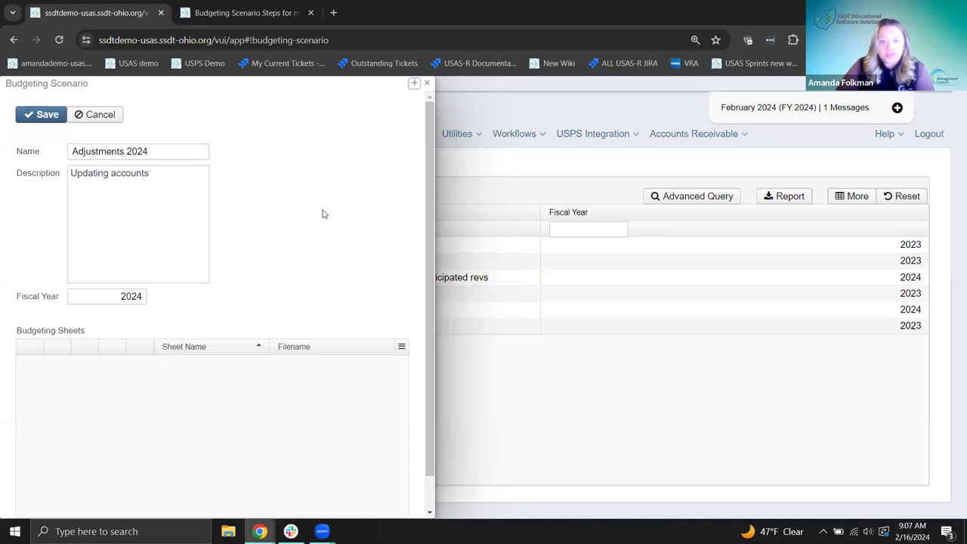
pyautogui.scroll(-1, 325, 214)
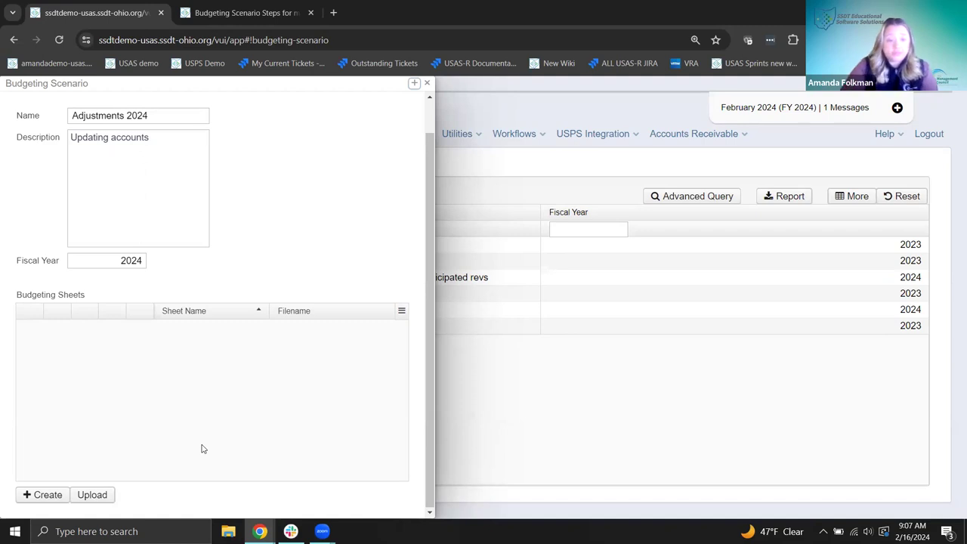
pyautogui.scroll(1, 257, 234)
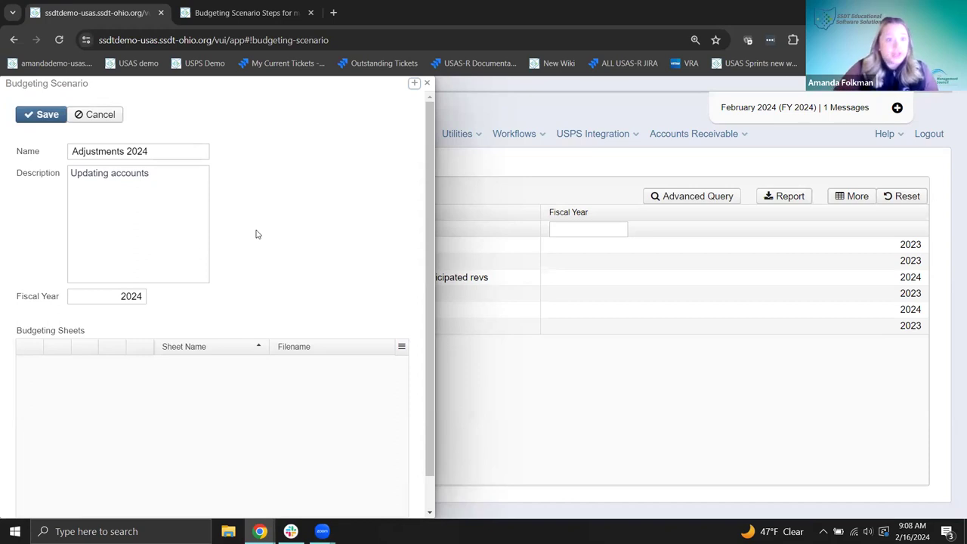
pyautogui.click(42, 114)
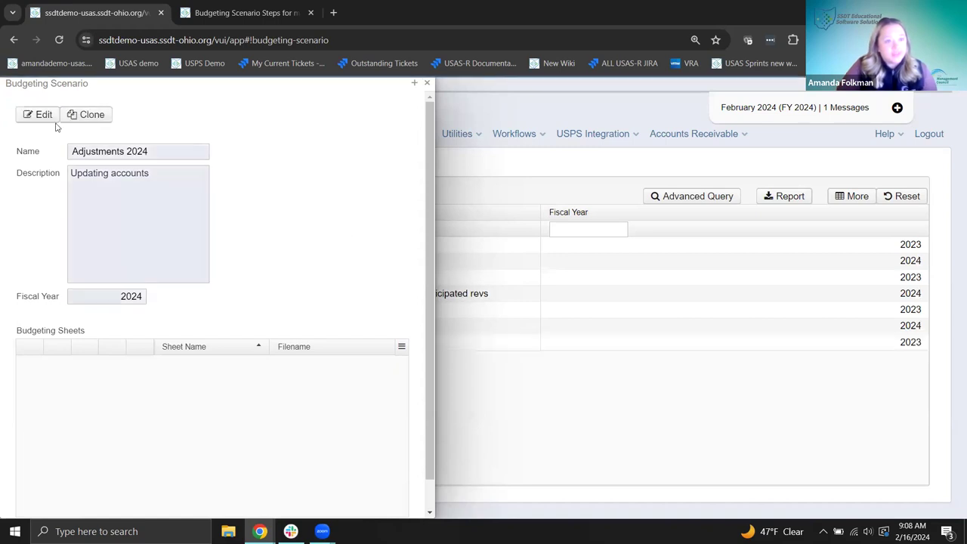
# Reopen the Adjustments 2024 scenario for editing and start a new budgeting sheet in it
pyautogui.click(43, 115)
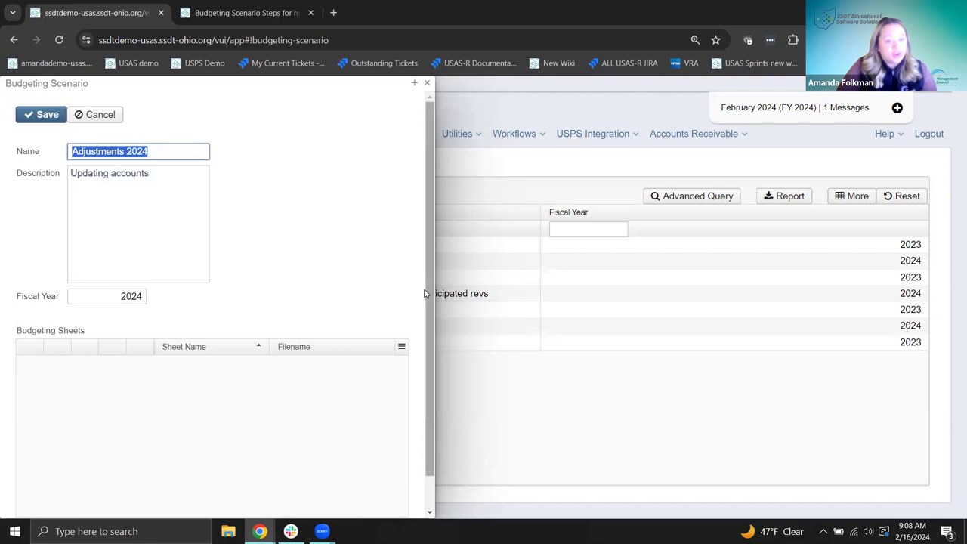
pyautogui.scroll(-1, 317, 370)
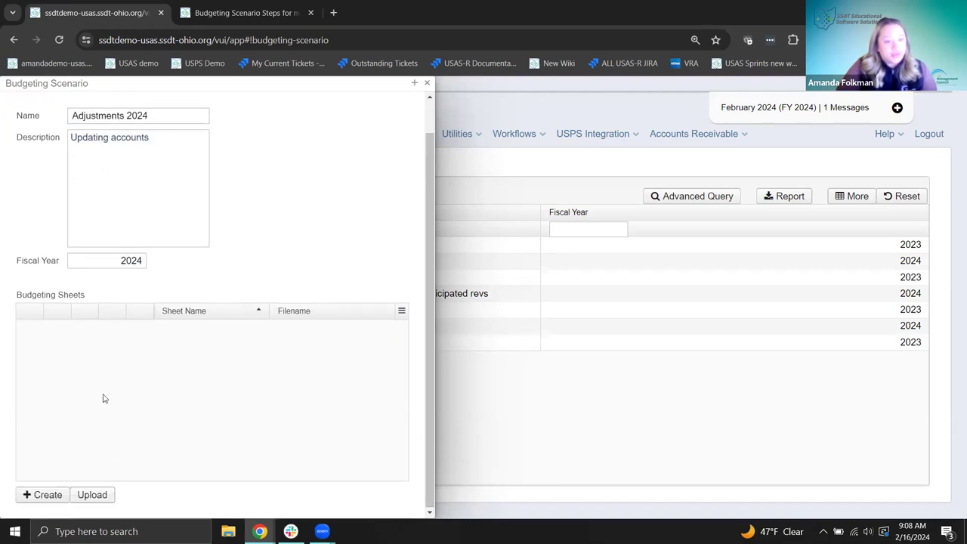
pyautogui.scroll(1, 104, 398)
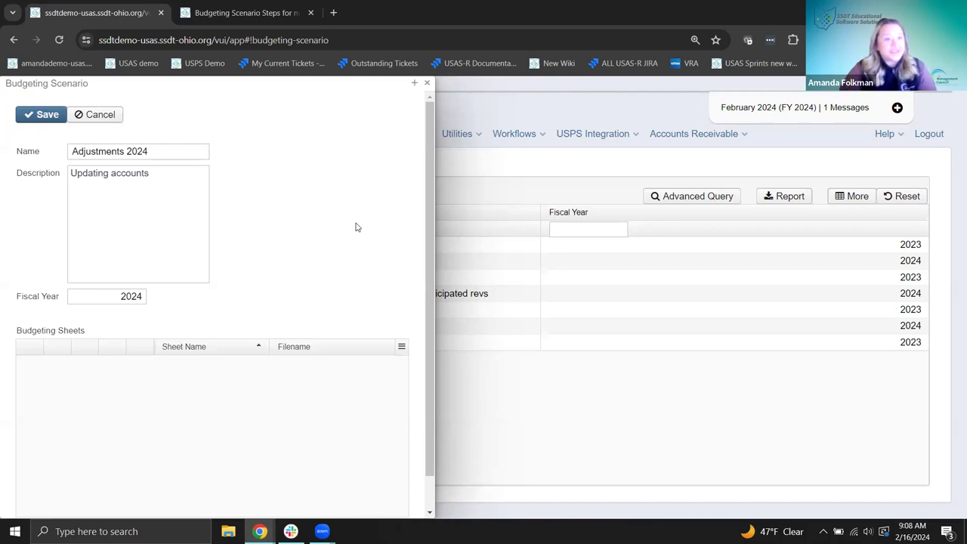
pyautogui.scroll(-1, 355, 239)
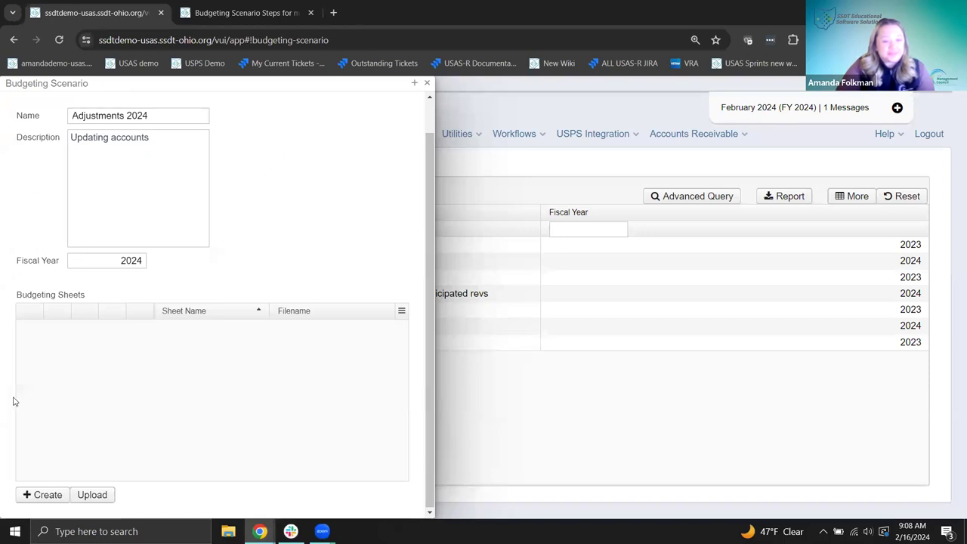
pyautogui.click(37, 498)
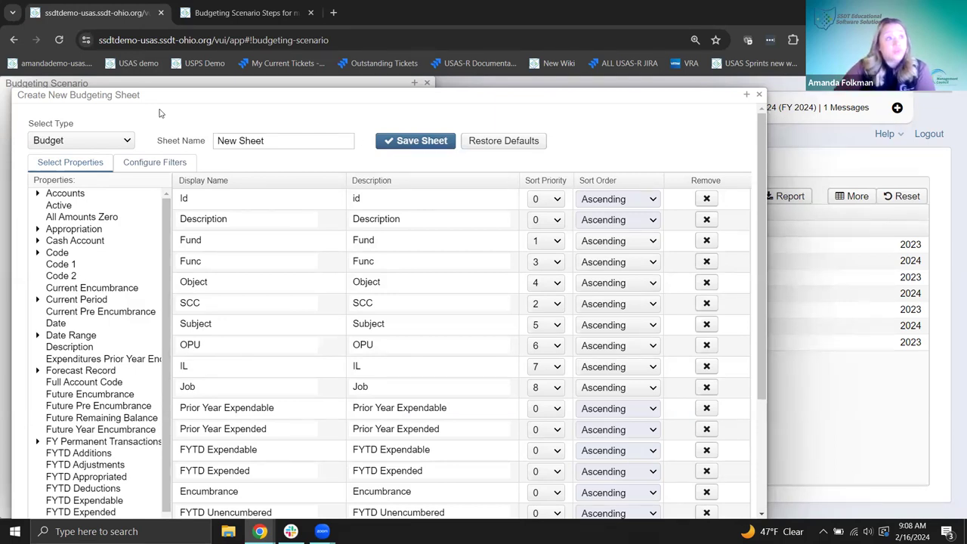
# Choose Budget as the new sheet's type and name the sheet "Transportation"
pyautogui.click(88, 144)
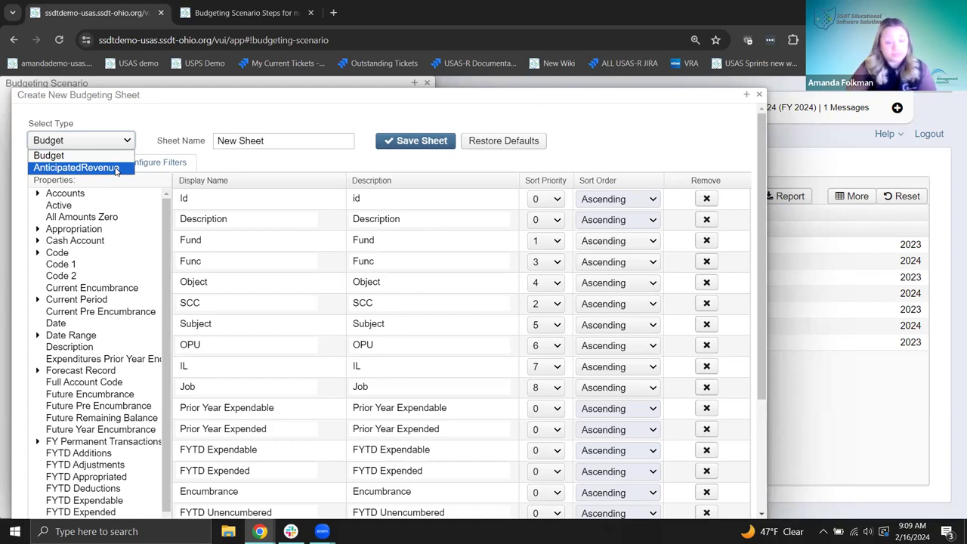
pyautogui.click(97, 156)
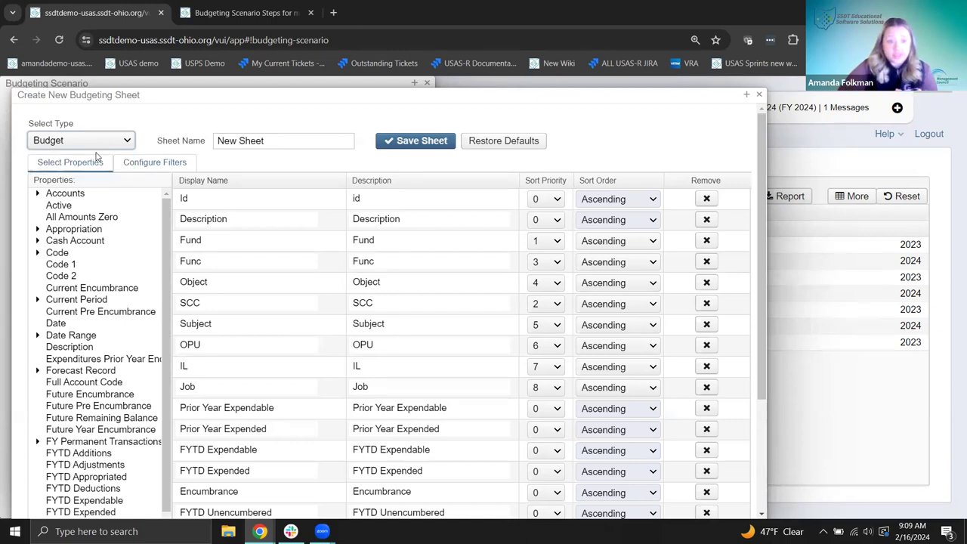
pyautogui.moveTo(293, 142); pyautogui.dragTo(208, 140)
pyautogui.write('Tr')
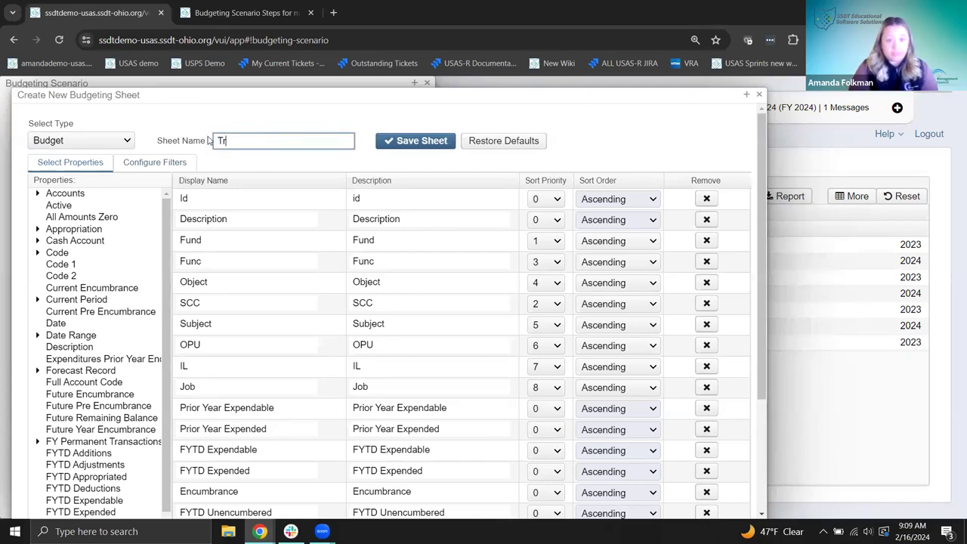
pyautogui.write('ansportation')
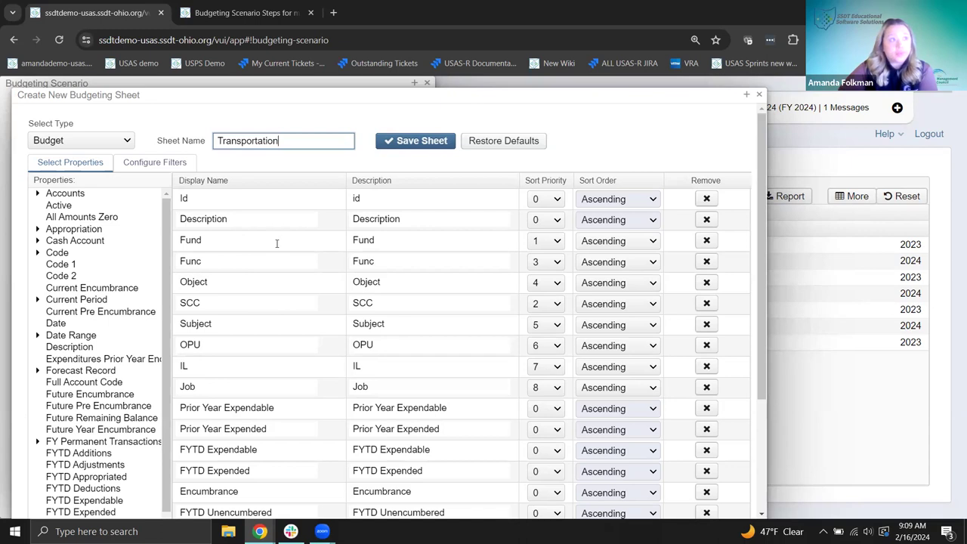
# Remove the Encumbrance property from the Transportation sheet's columns
pyautogui.scroll(-1, 268, 295)
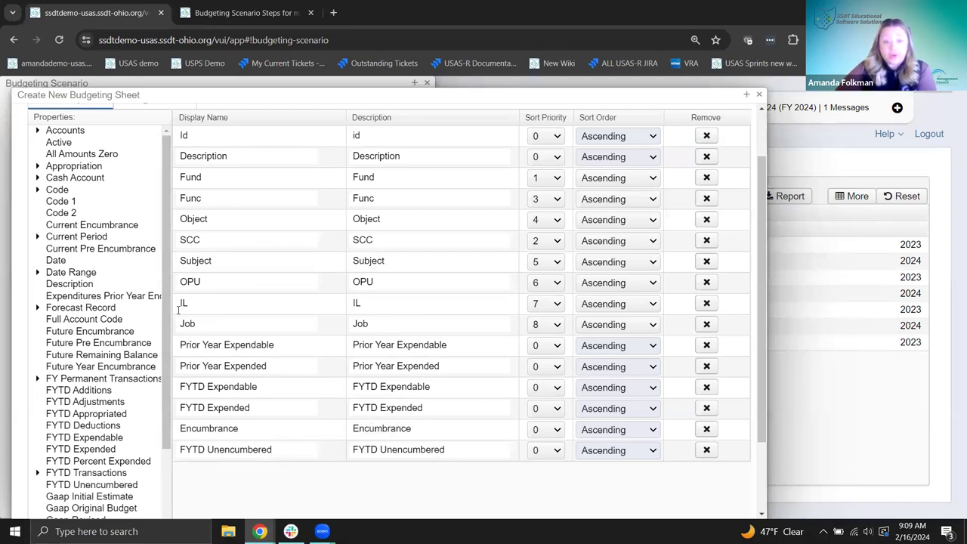
pyautogui.click(706, 428)
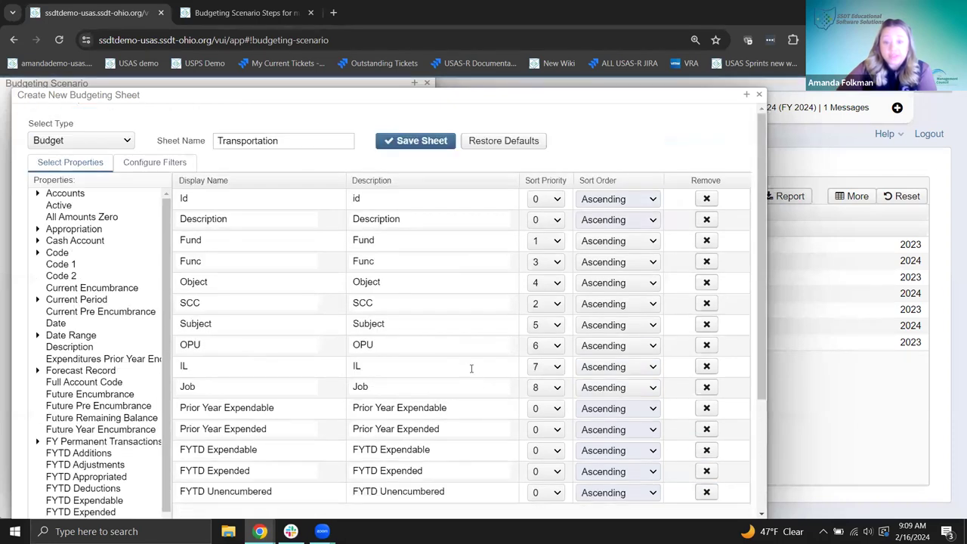
# Add a filter on the Active property to the Transportation sheet, with operation Equals and value t
pyautogui.scroll(-2, 359, 401)
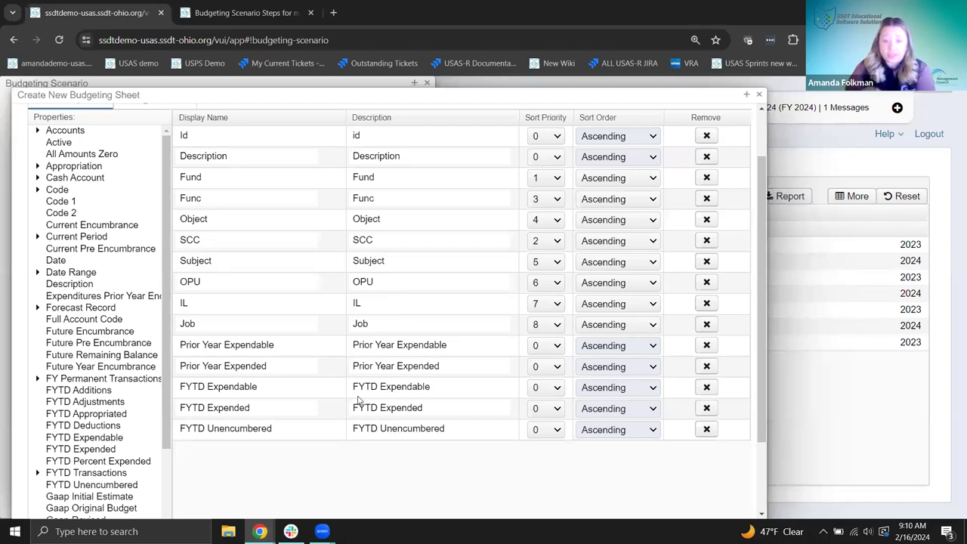
pyautogui.scroll(2, 337, 355)
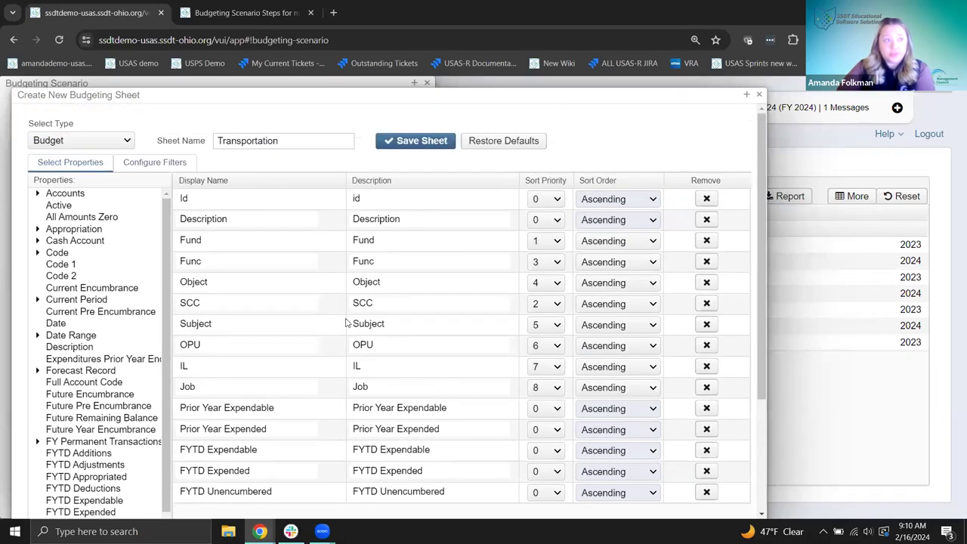
pyautogui.click(131, 168)
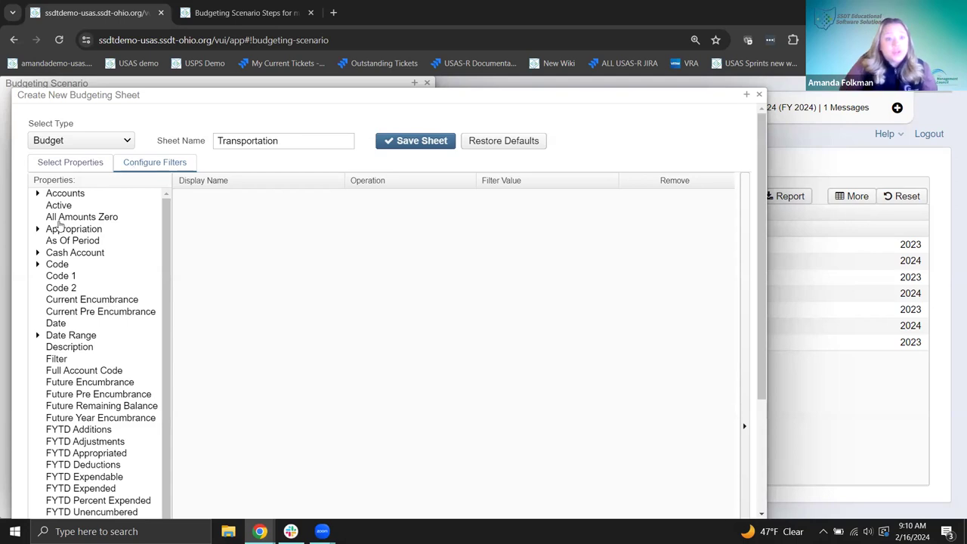
pyautogui.moveTo(56, 207); pyautogui.dragTo(234, 220)
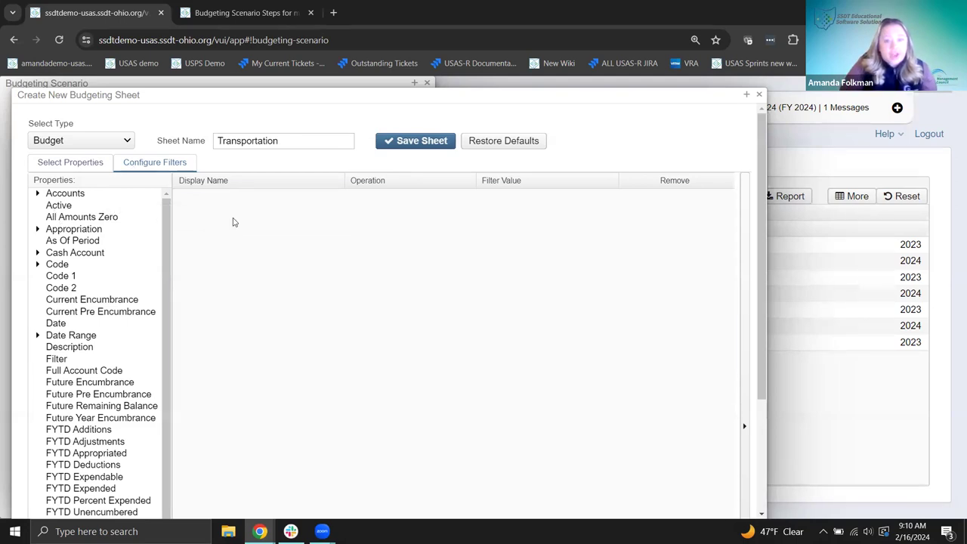
pyautogui.click(447, 201)
pyautogui.click(417, 226)
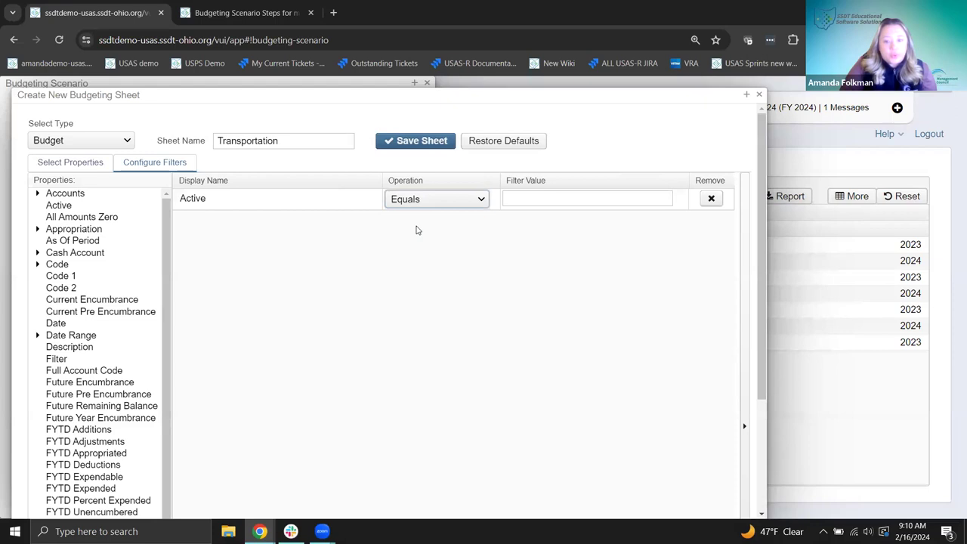
pyautogui.click(511, 198)
pyautogui.write('t')
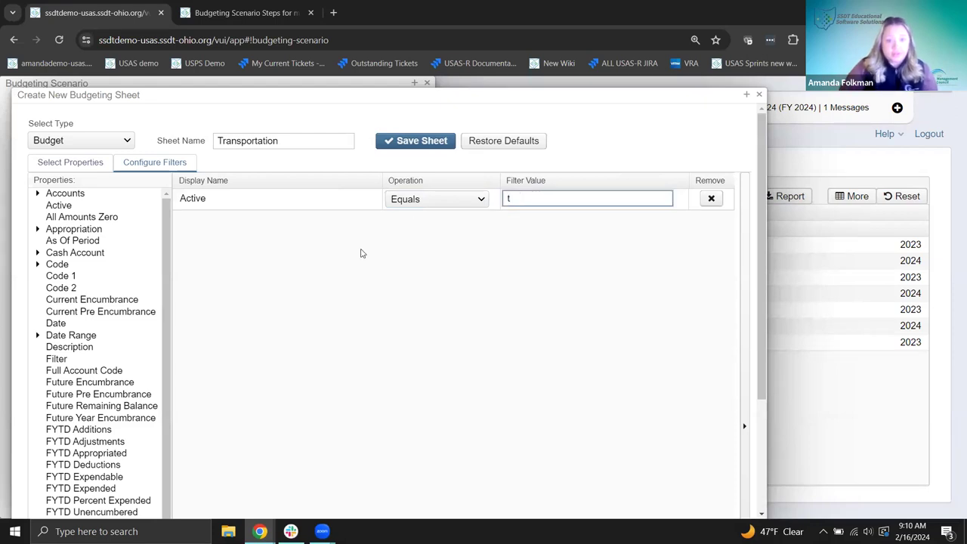
# Add a filter on the account code's Func property, with operation Like and value 28%%
pyautogui.click(38, 265)
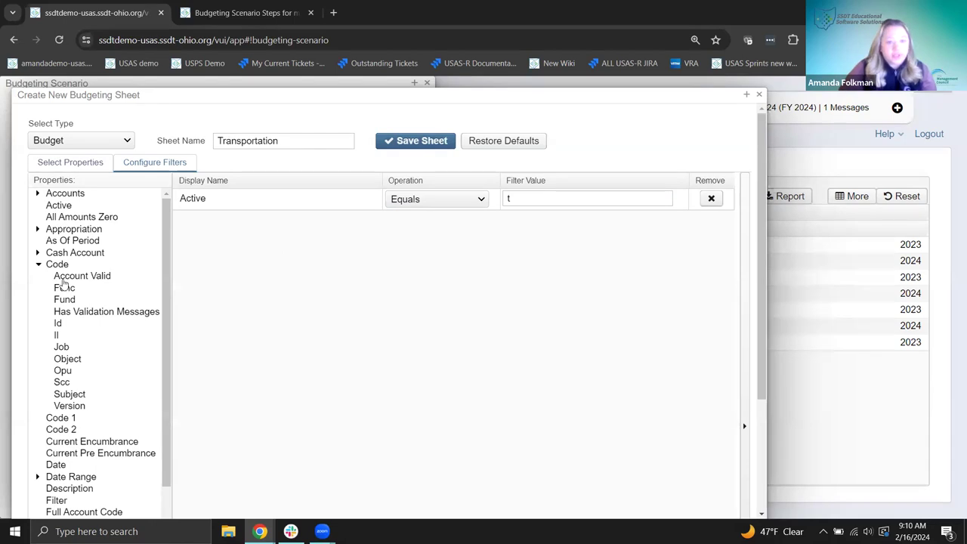
pyautogui.doubleClick(103, 291)
pyautogui.click(416, 219)
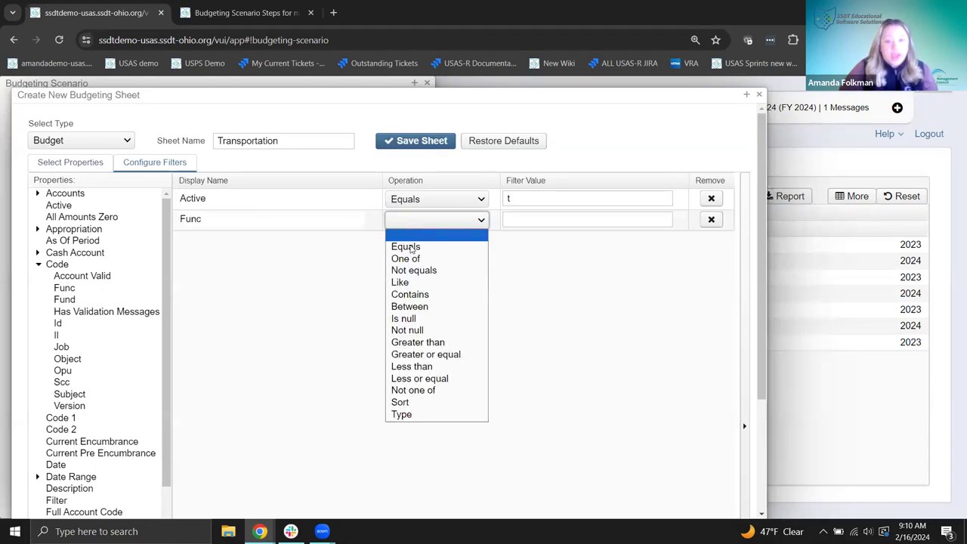
pyautogui.click(416, 286)
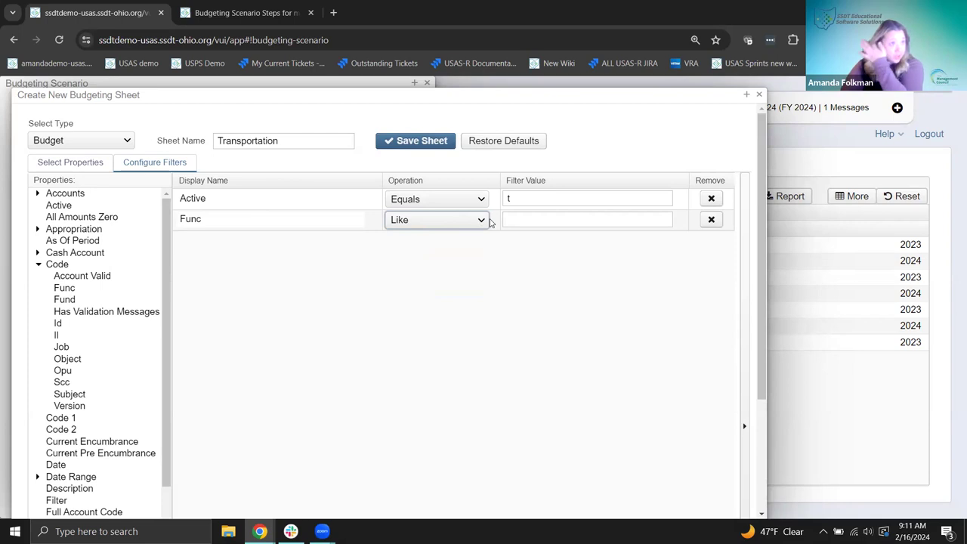
pyautogui.click(517, 222)
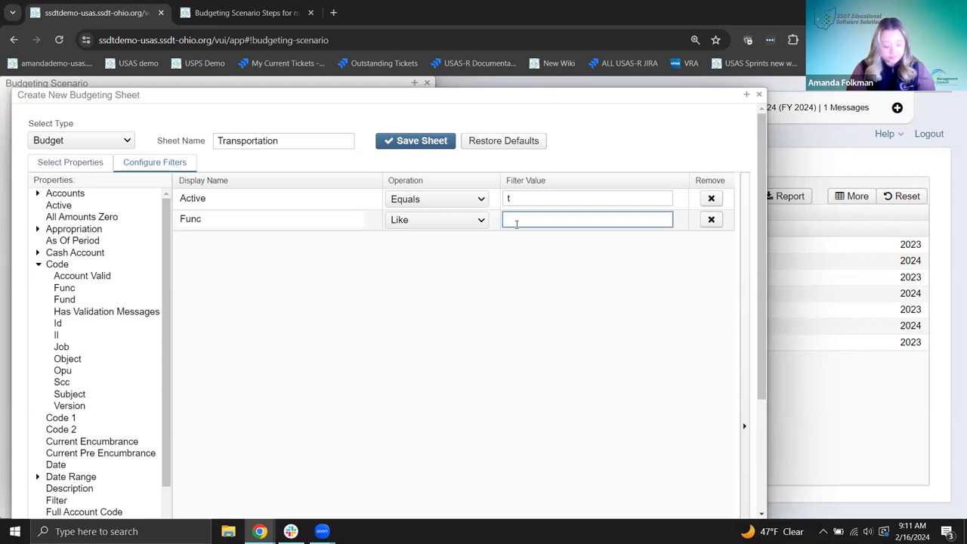
pyautogui.write('28')
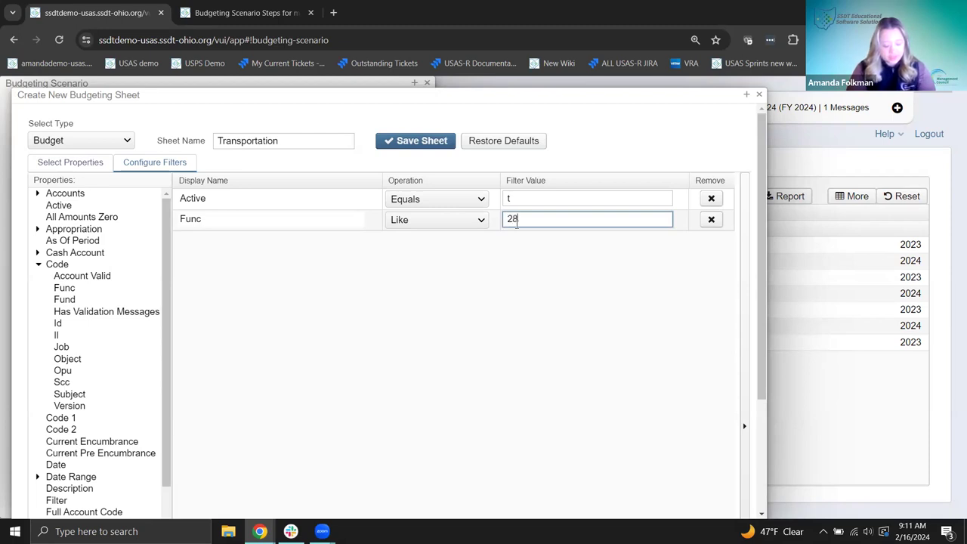
pyautogui.write('%%')
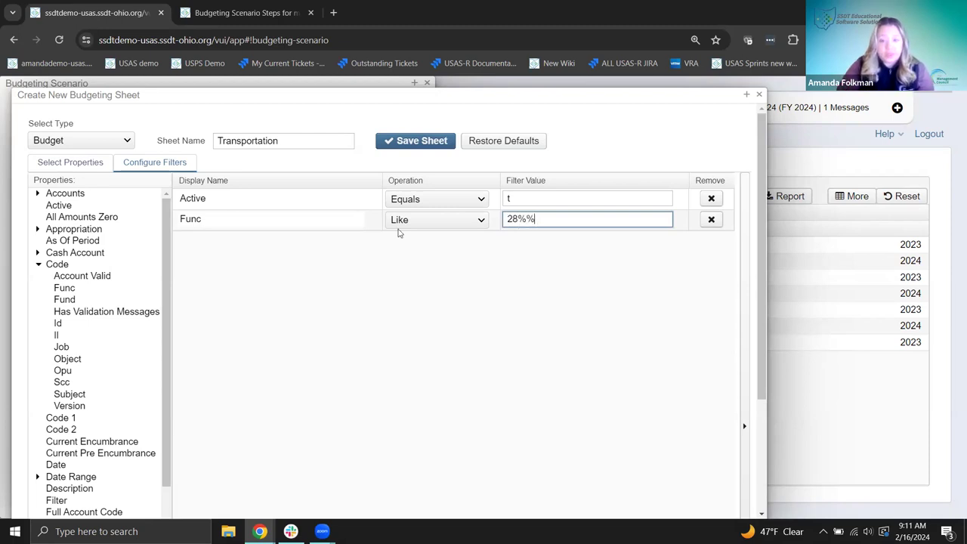
# Save the Transportation sheet, confirm its creation, and dismiss the resulting message
pyautogui.scroll(-3, 390, 301)
pyautogui.scroll(3, 388, 284)
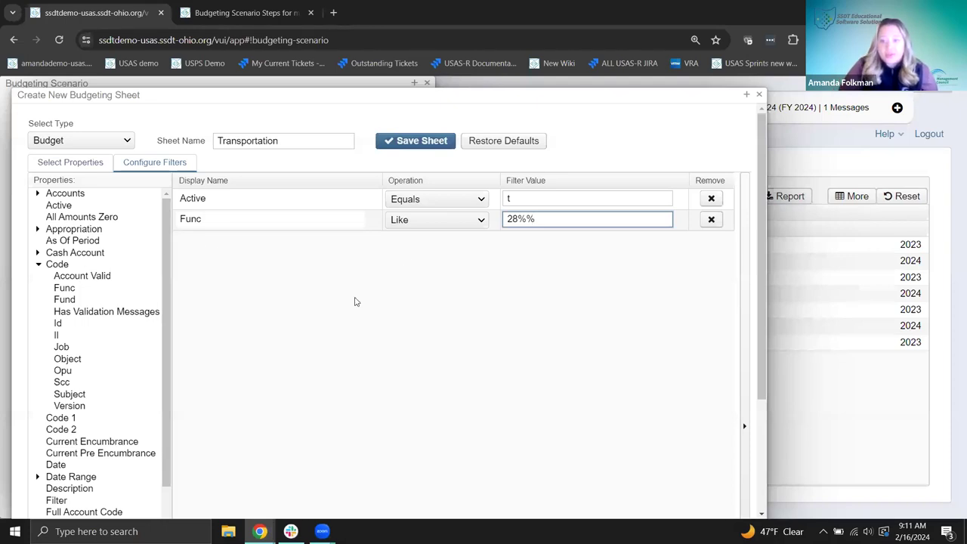
pyautogui.scroll(-3, 356, 302)
pyautogui.scroll(3, 417, 380)
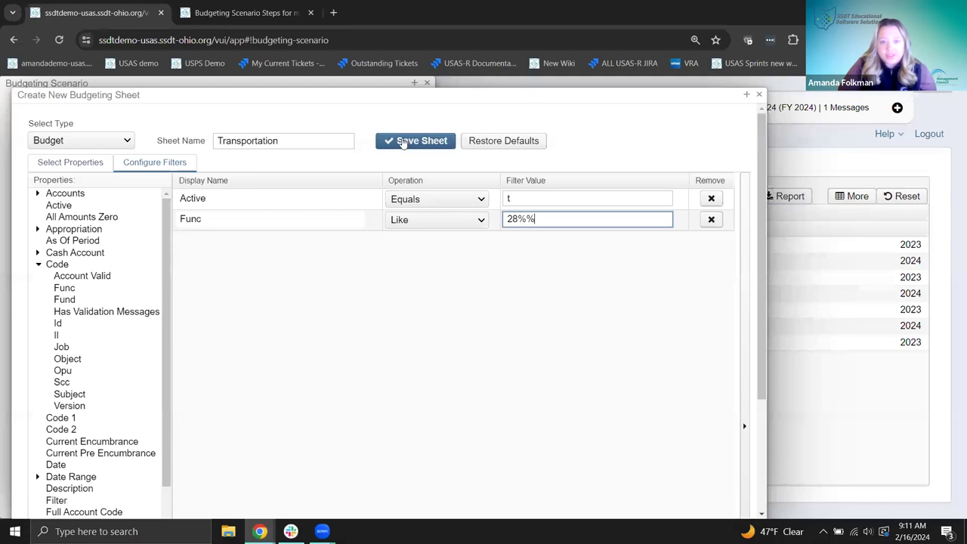
pyautogui.click(406, 142)
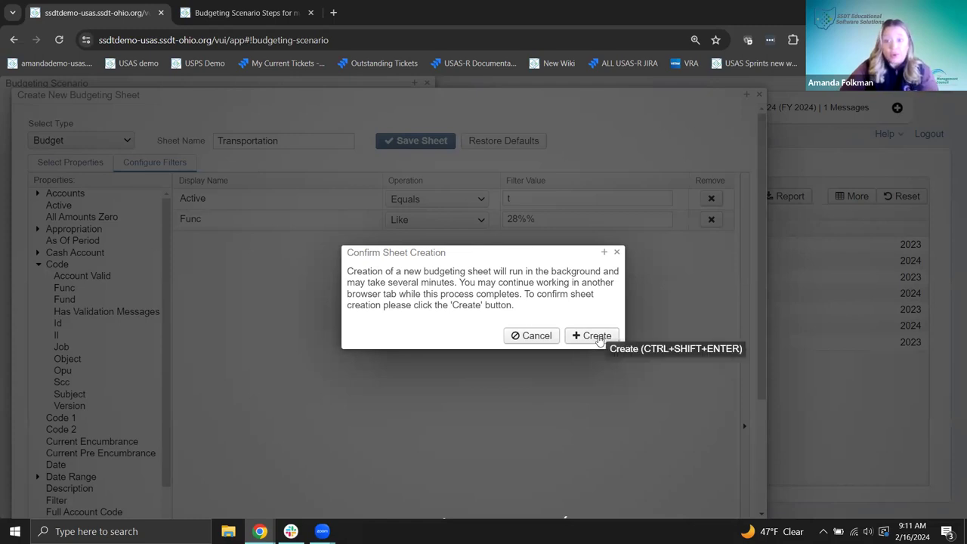
pyautogui.click(596, 337)
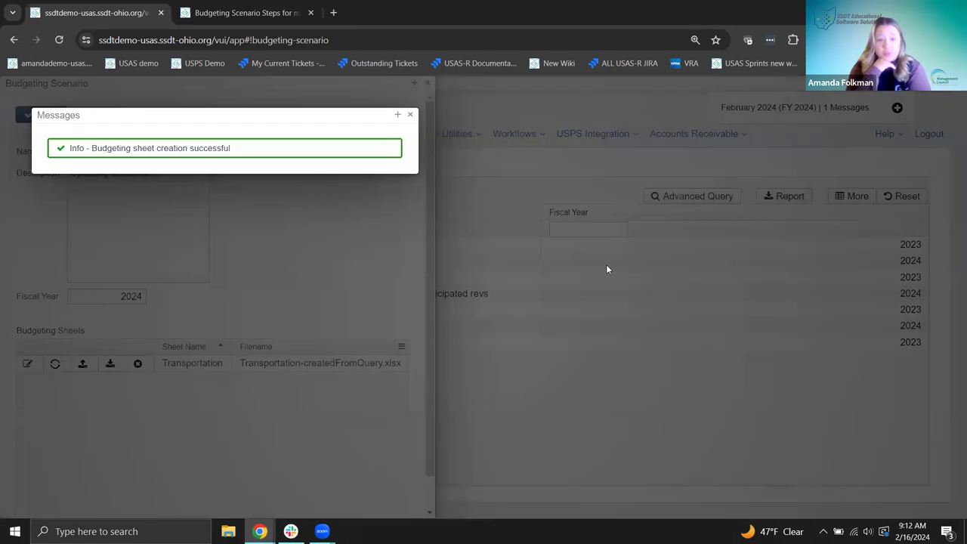
pyautogui.click(410, 117)
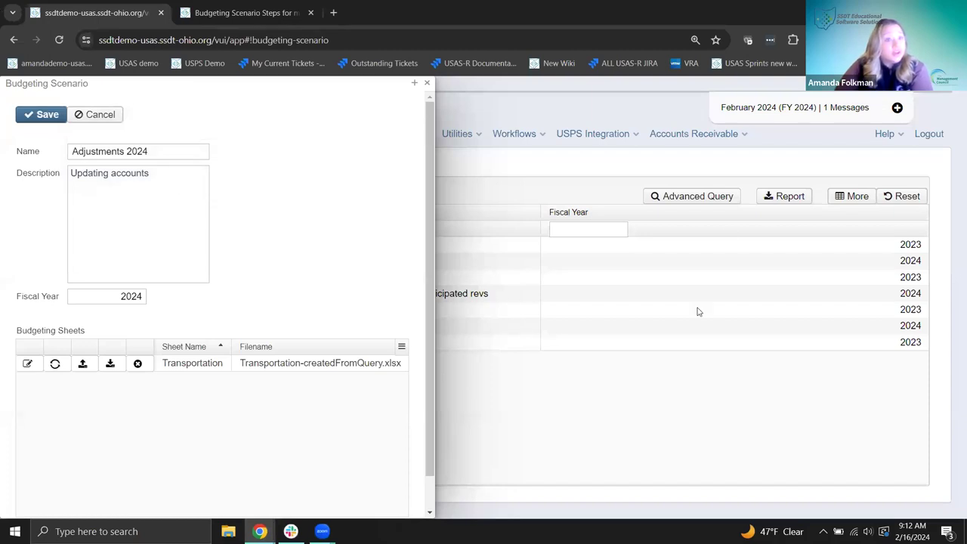
# Save the Adjustments 2024 scenario
pyautogui.click(45, 117)
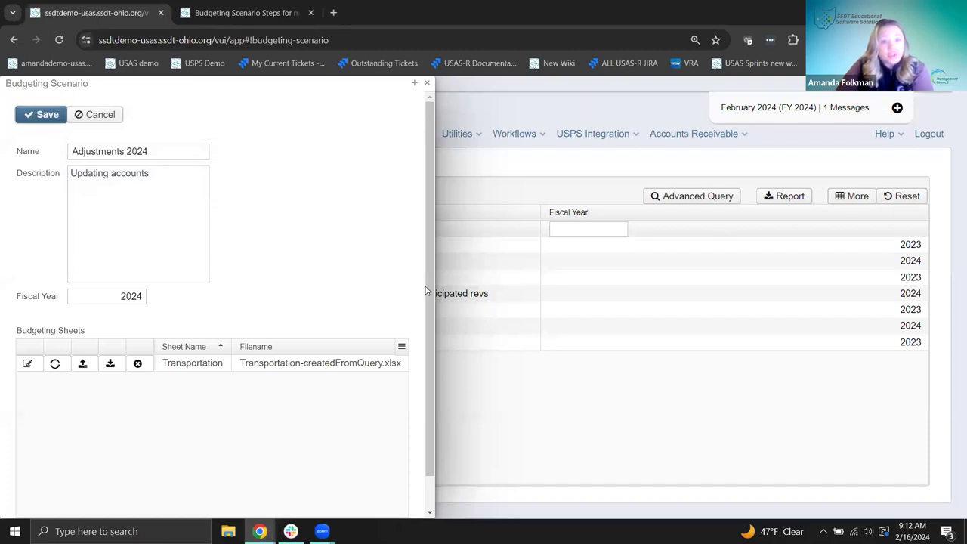
pyautogui.click(46, 115)
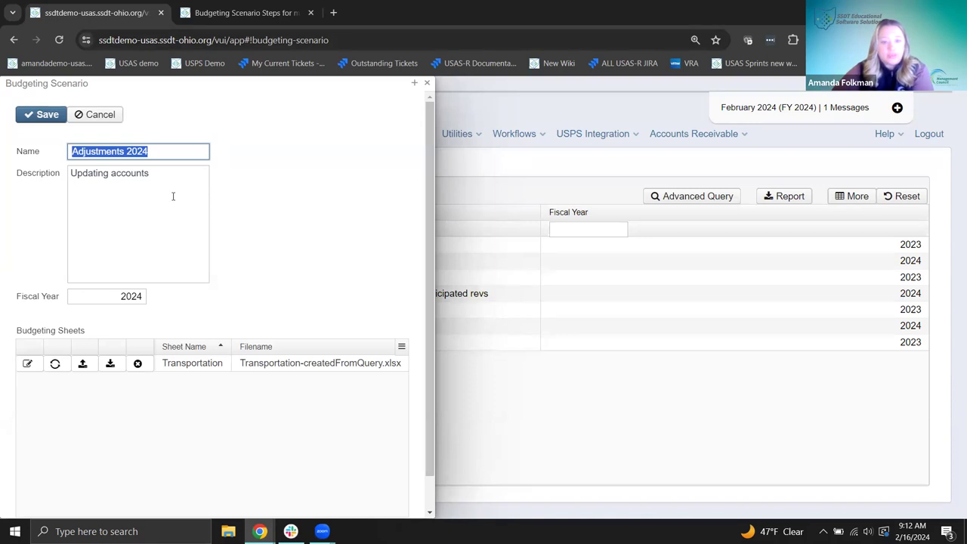
pyautogui.click(295, 222)
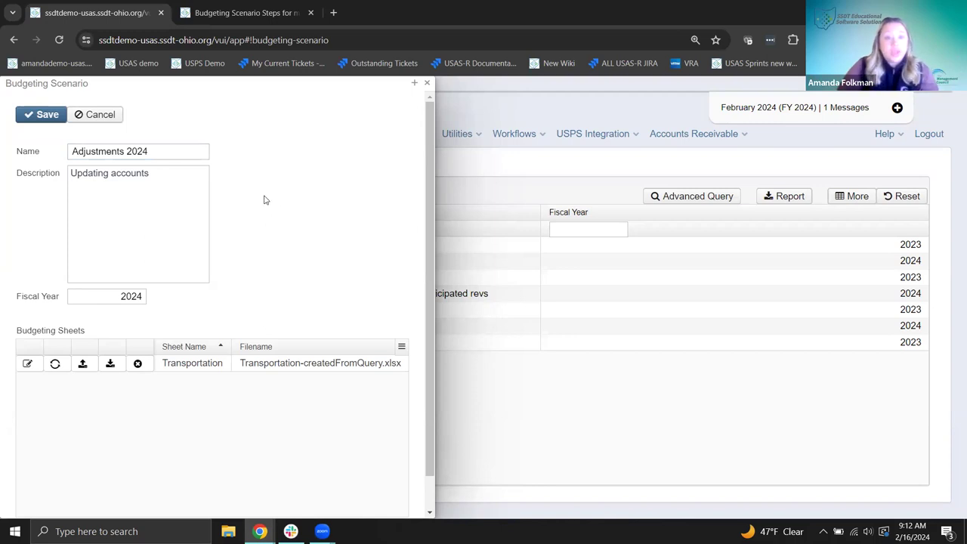
# Open the Transportation sheet from the scenario's budgeting sheets for editing and maximize its window
pyautogui.scroll(-2, 264, 199)
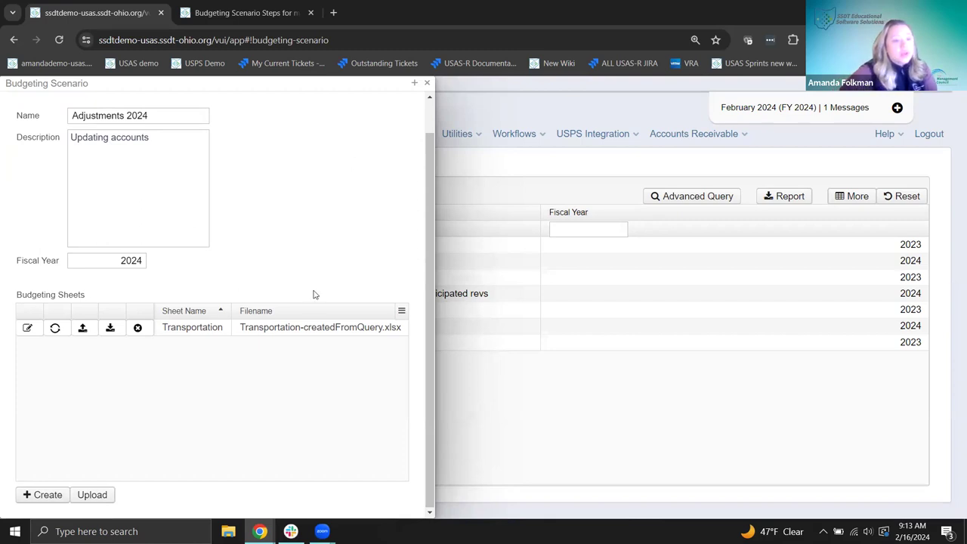
pyautogui.click(28, 329)
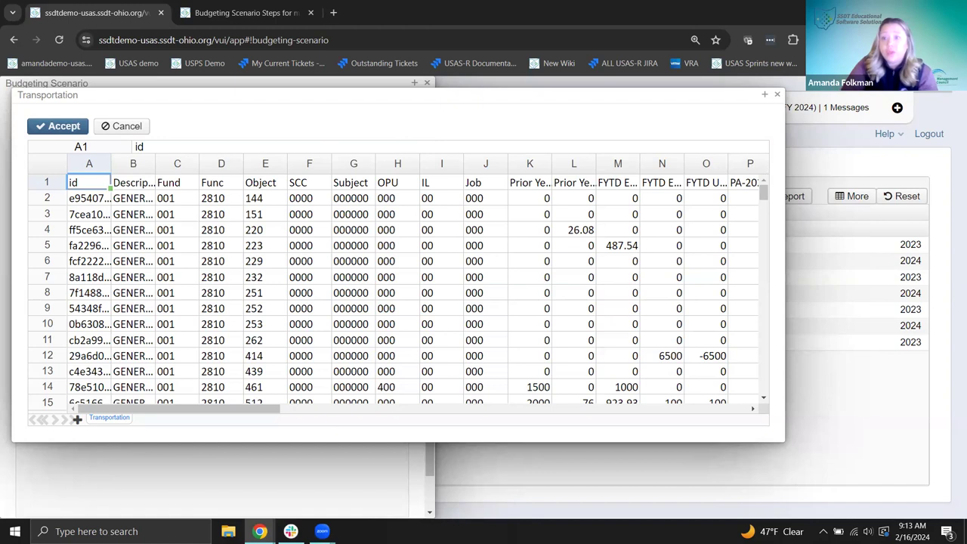
pyautogui.click(765, 97)
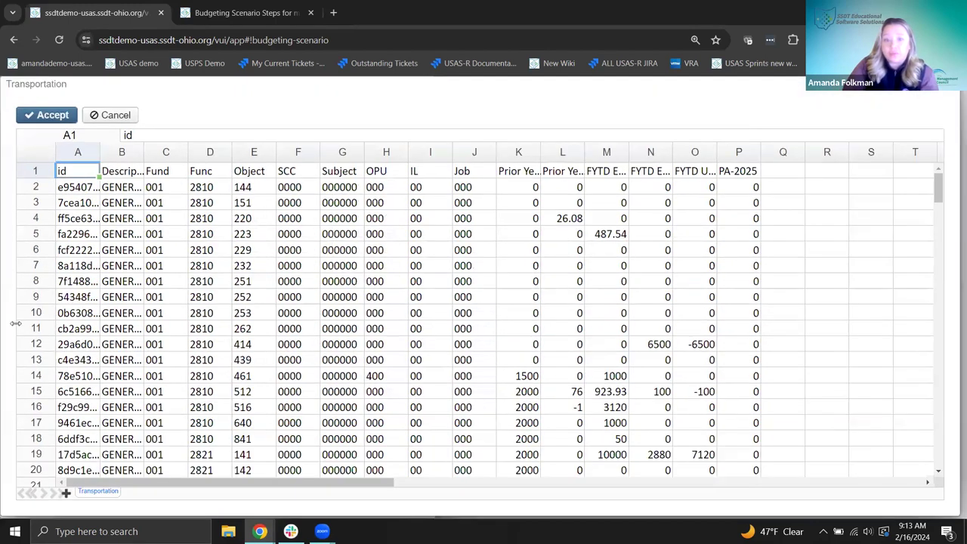
# Examine the Description, Fund, Func and Object columns, and widen column K to fit its Prior Year Expendable heading
pyautogui.click(117, 151)
pyautogui.click(164, 149)
pyautogui.click(207, 148)
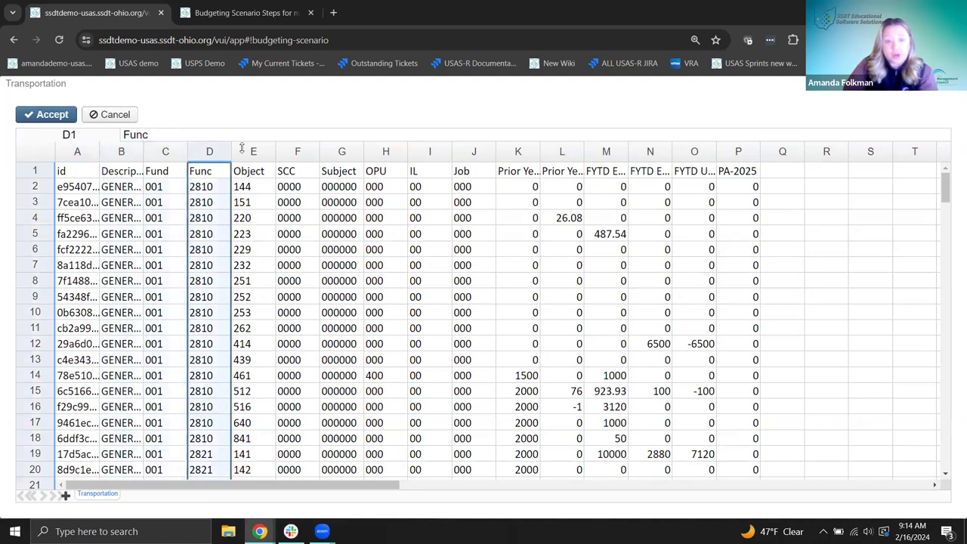
pyautogui.click(242, 148)
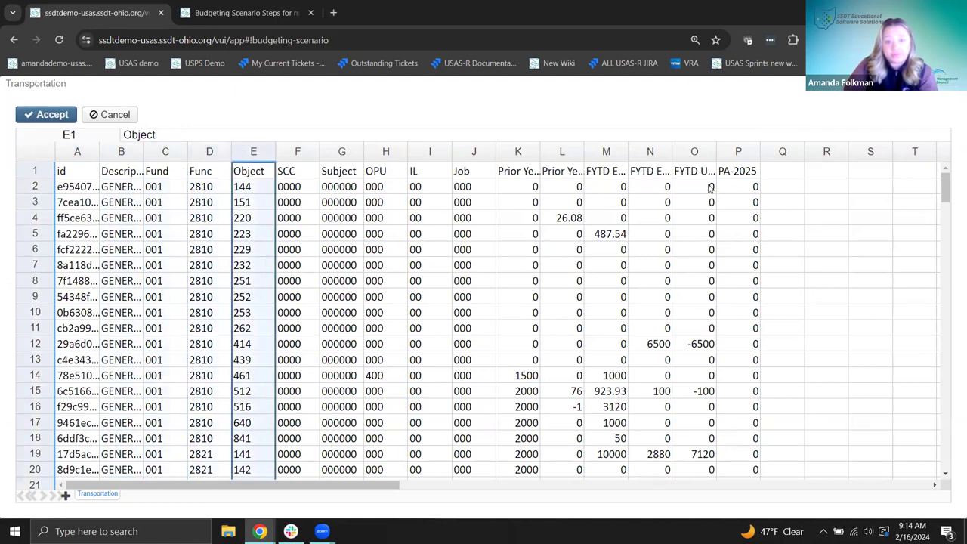
pyautogui.moveTo(539, 149); pyautogui.dragTo(604, 150)
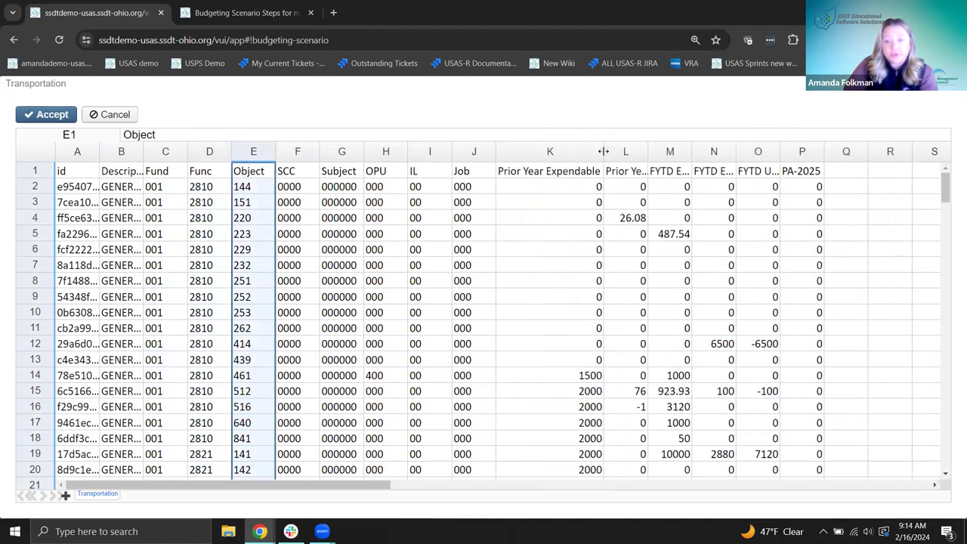
# Change the proposed amount column heading in P1 to PA-2024
pyautogui.click(813, 173)
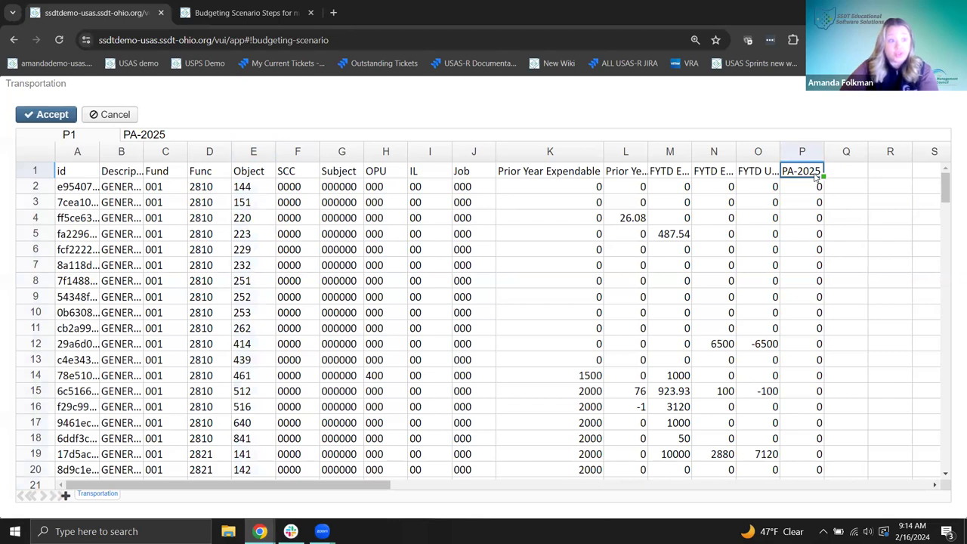
pyautogui.doubleClick(815, 170)
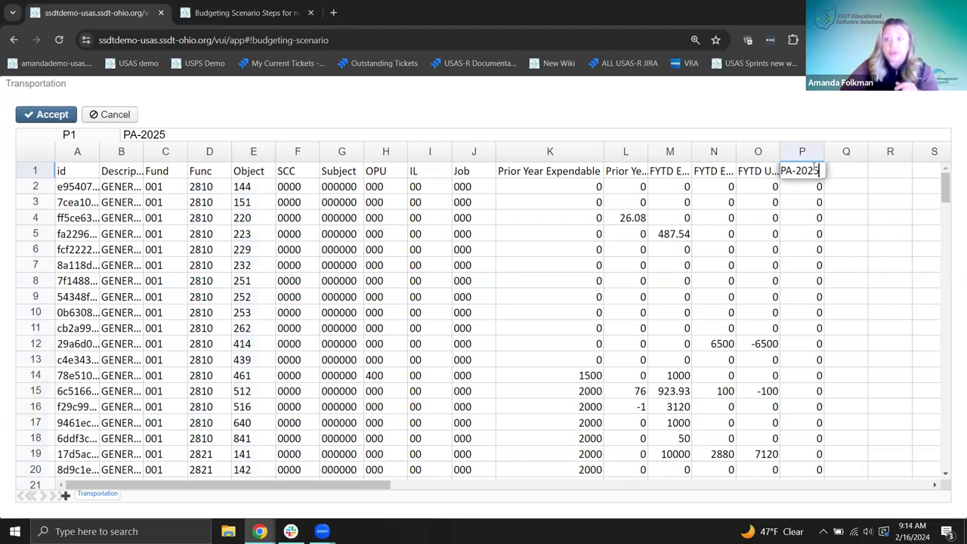
pyautogui.press('BackSpace')
pyautogui.write('4')
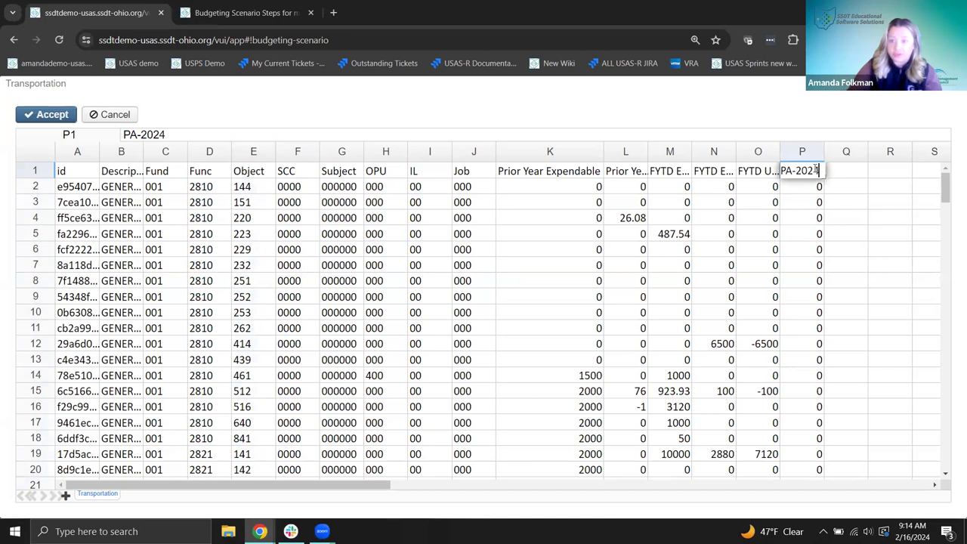
pyautogui.click(835, 200)
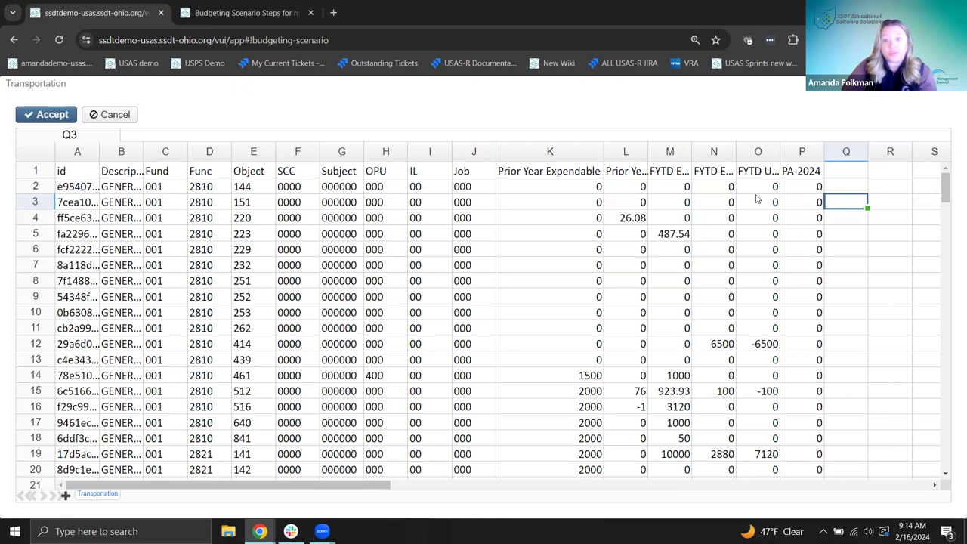
# Enter the amounts 550, 600 and 7000 in cells P2, P3 and P4 of the PA-2024 column
pyautogui.click(802, 189)
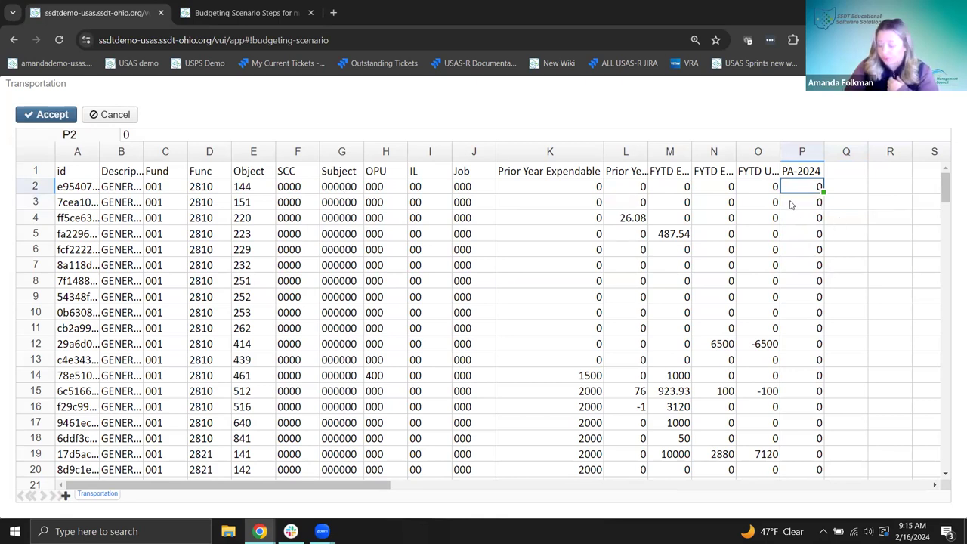
pyautogui.write('550')
pyautogui.press('Return')
pyautogui.write('600')
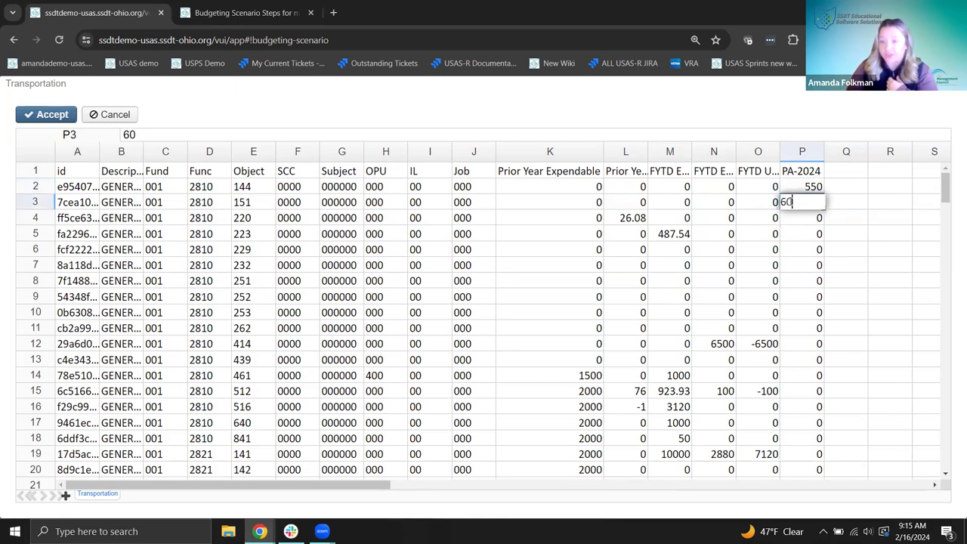
pyautogui.press('Return')
pyautogui.write('7000')
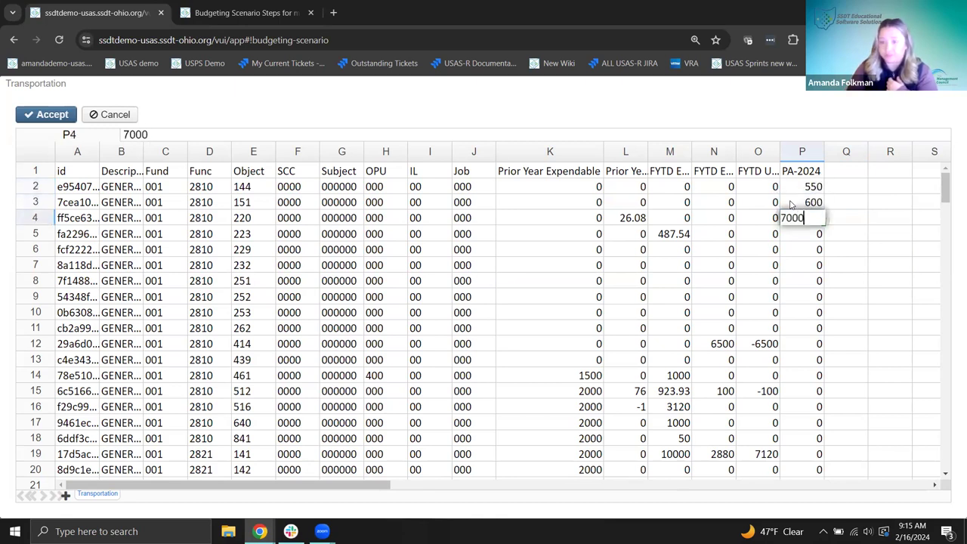
pyautogui.press('Return')
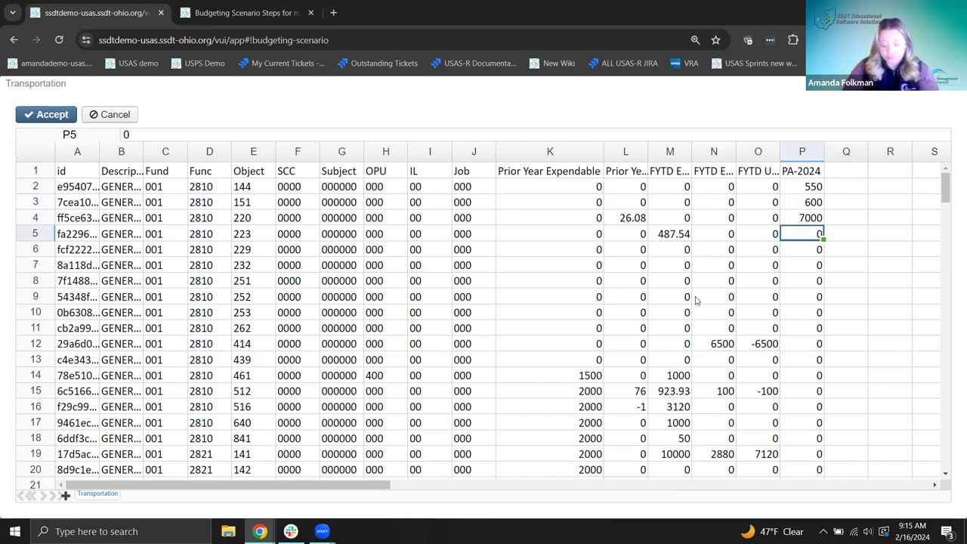
# Enter the formula =N5 in P5 and fill it down through P20, widening column N to fit its FYTD Expended heading
pyautogui.write('=')
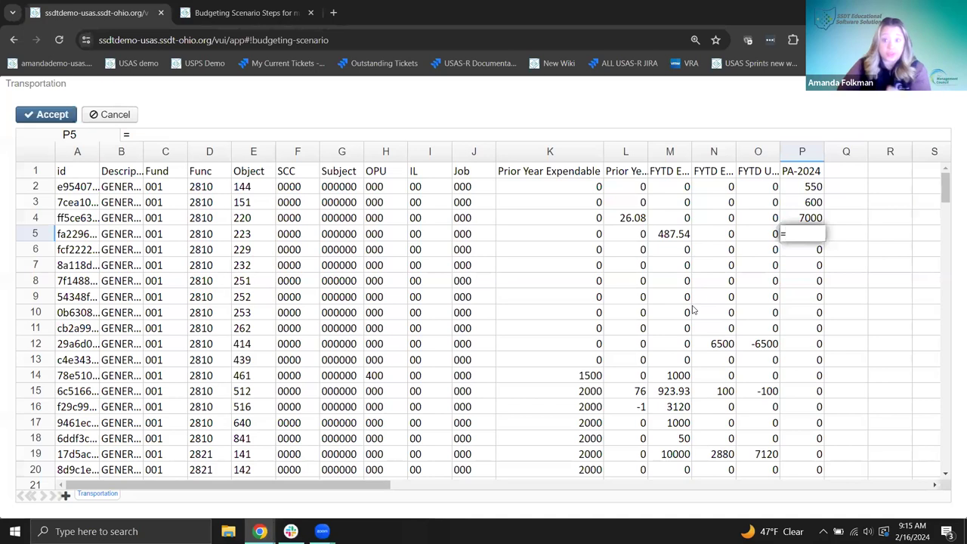
pyautogui.moveTo(735, 153); pyautogui.dragTo(779, 154)
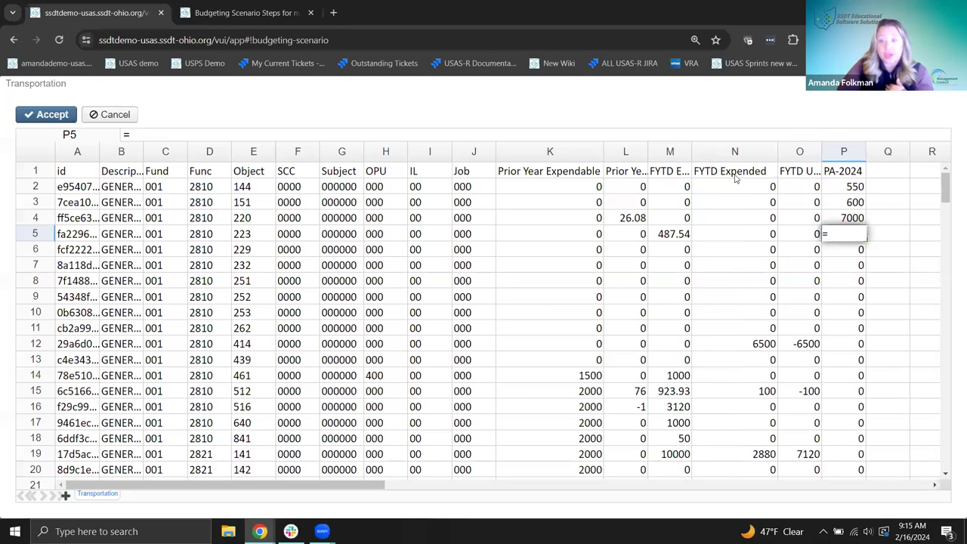
pyautogui.click(742, 240)
pyautogui.press('Return')
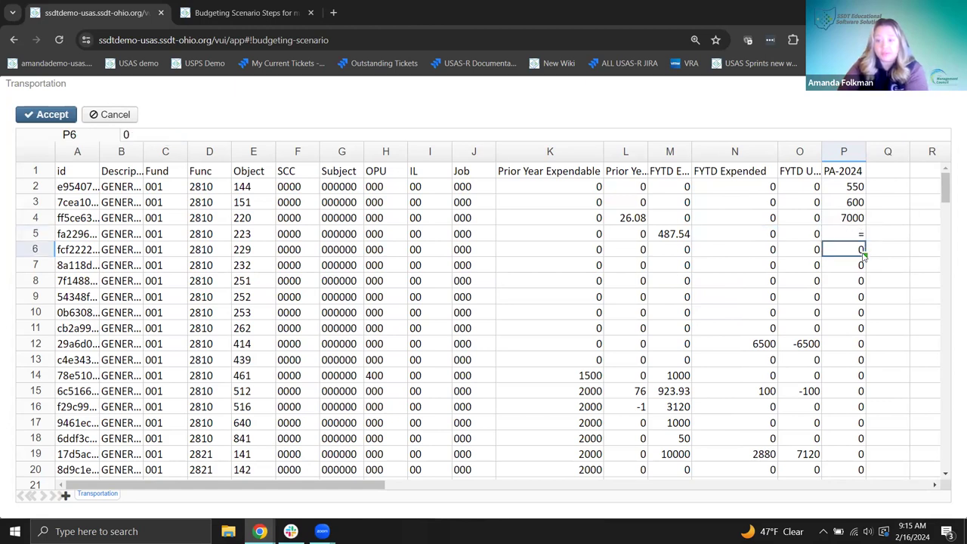
pyautogui.click(863, 237)
pyautogui.moveTo(863, 236); pyautogui.dragTo(863, 425)
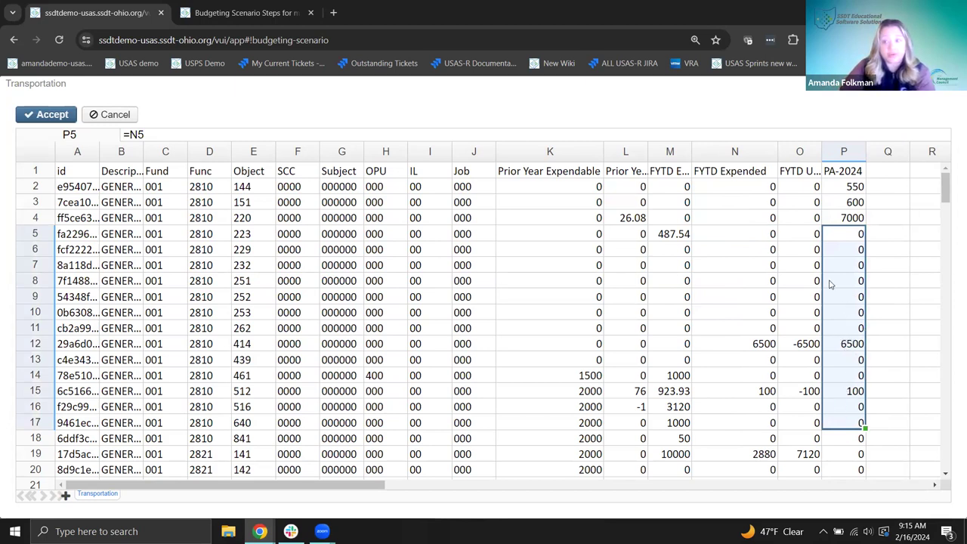
pyautogui.moveTo(863, 428); pyautogui.dragTo(865, 471)
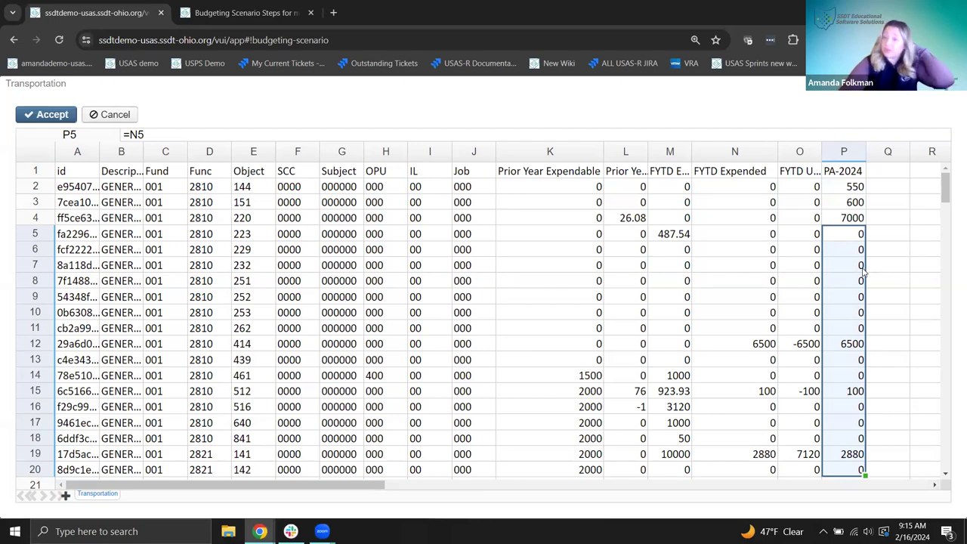
pyautogui.click(896, 296)
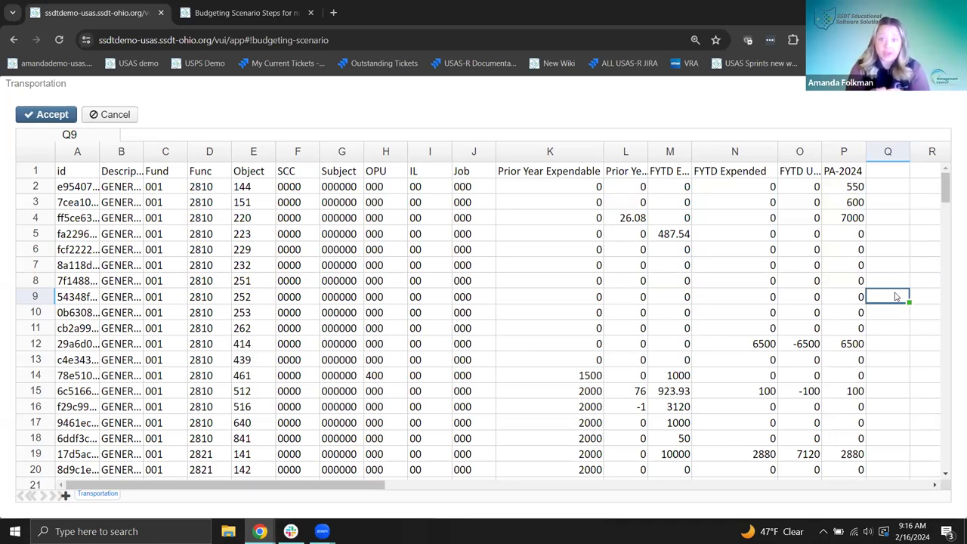
# Accept the edits to the Transportation sheet and return to the Adjustments 2024 scenario's budgeting sheets
pyautogui.click(837, 175)
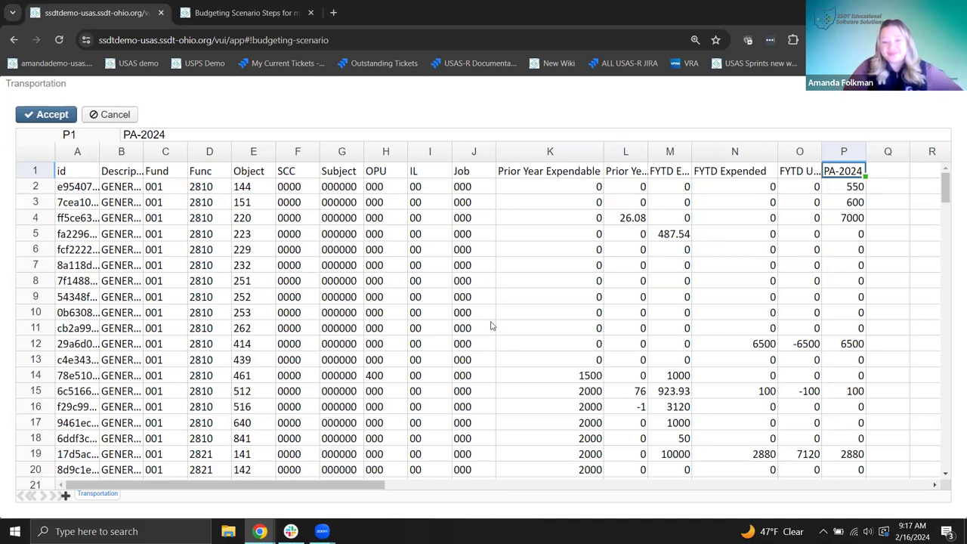
pyautogui.click(51, 114)
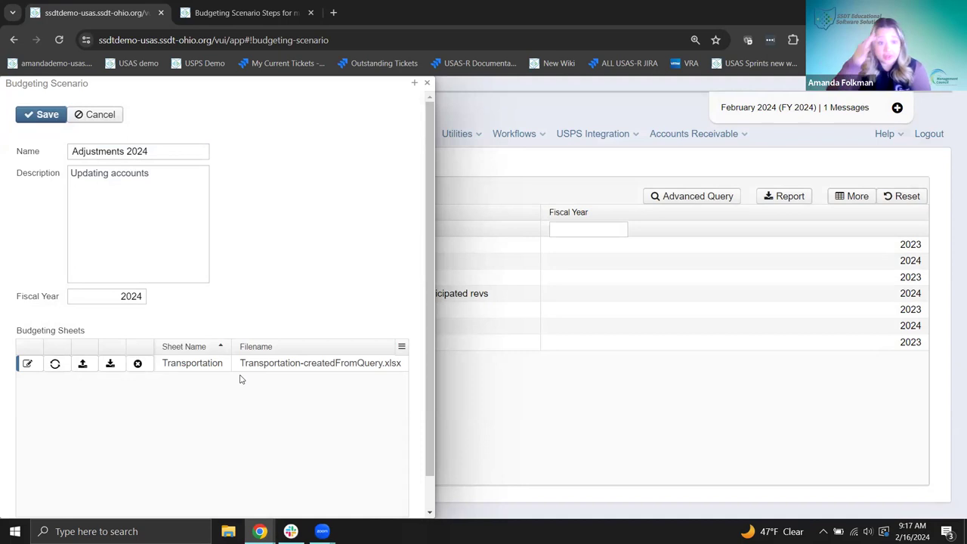
pyautogui.scroll(-1, 268, 336)
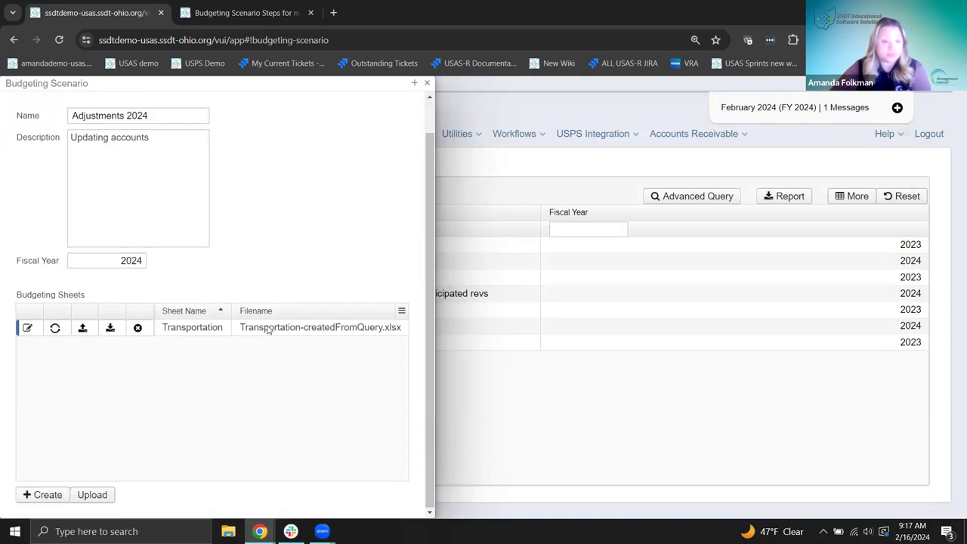
pyautogui.scroll(1, 257, 303)
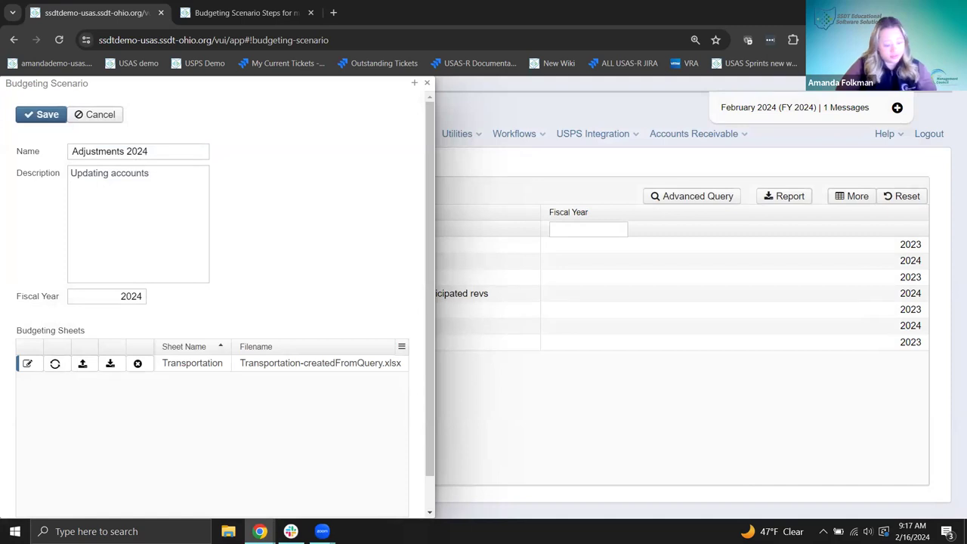
pyautogui.press('XF86AudioLowerVolume')
pyautogui.press('XF86AudioLowerVolume')
pyautogui.press('XF86AudioLowerVolume')
pyautogui.press('XF86AudioRaiseVolume')
pyautogui.press('XF86AudioRaiseVolume')
pyautogui.press('XF86AudioRaiseVolume')
pyautogui.press('XF86AudioRaiseVolume')
pyautogui.press('XF86AudioRaiseVolume')
pyautogui.press('XF86AudioRaiseVolume')
pyautogui.press('XF86AudioRaiseVolume')
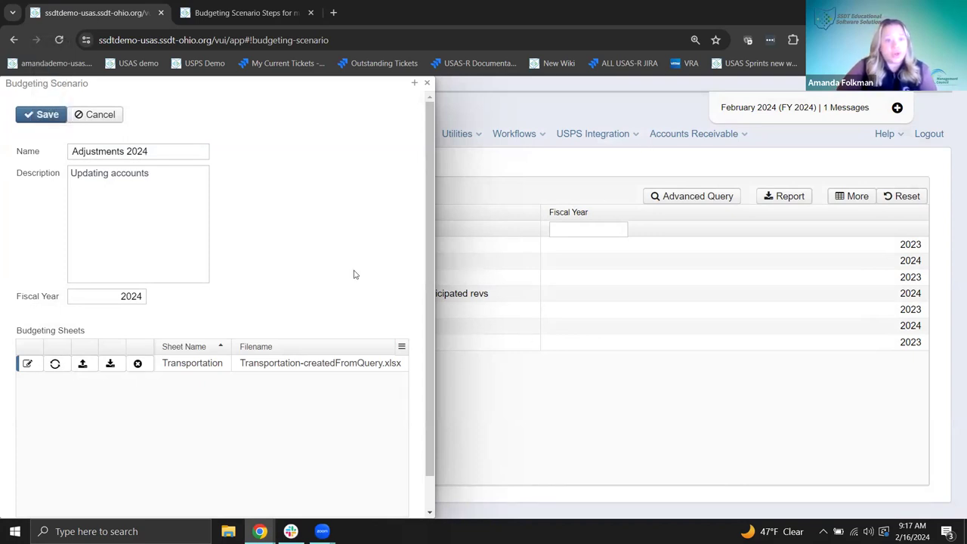
# Regenerate the Transportation budgeting sheet with its existing properties and dismiss the resulting message
pyautogui.click(54, 366)
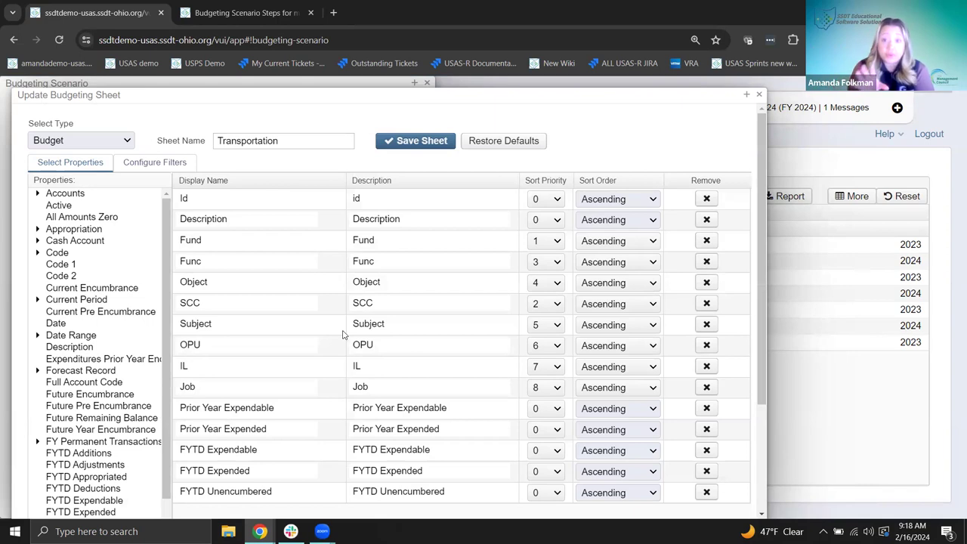
pyautogui.click(405, 149)
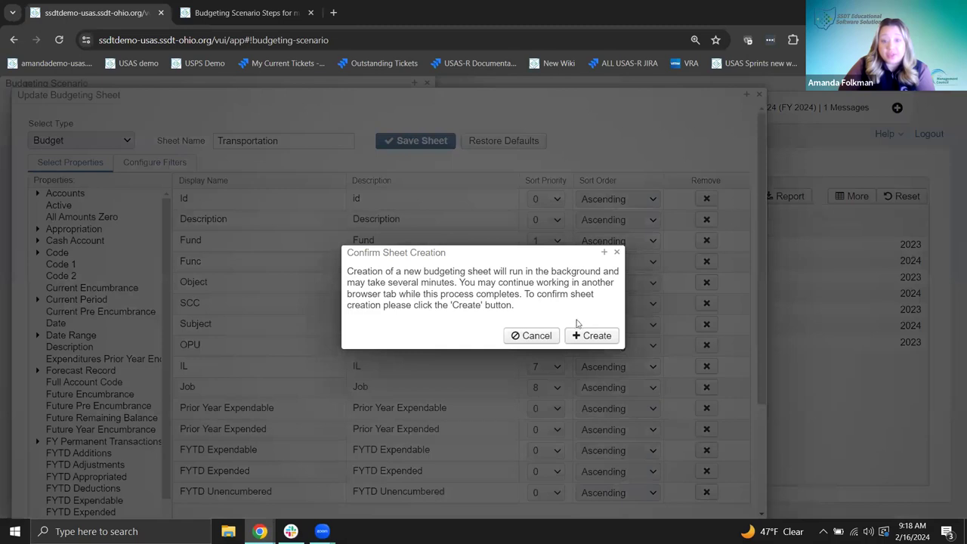
pyautogui.click(594, 335)
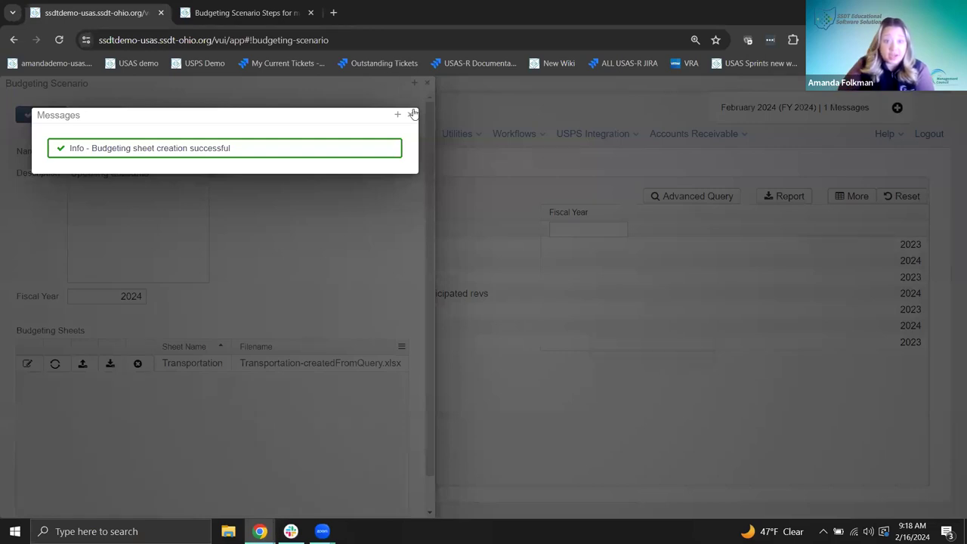
pyautogui.click(412, 114)
# Open the regenerated Transportation sheet, change the P1 heading to PA-2024, and close the sheet without accepting the edit
pyautogui.click(28, 366)
pyautogui.moveTo(227, 406); pyautogui.dragTo(272, 406)
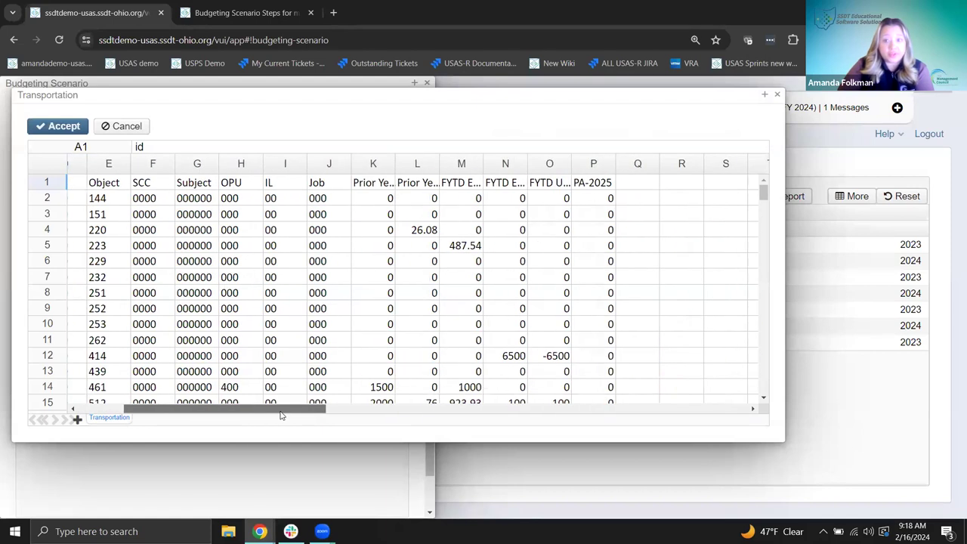
pyautogui.doubleClick(604, 185)
pyautogui.press('BackSpace')
pyautogui.write('4')
pyautogui.click(579, 243)
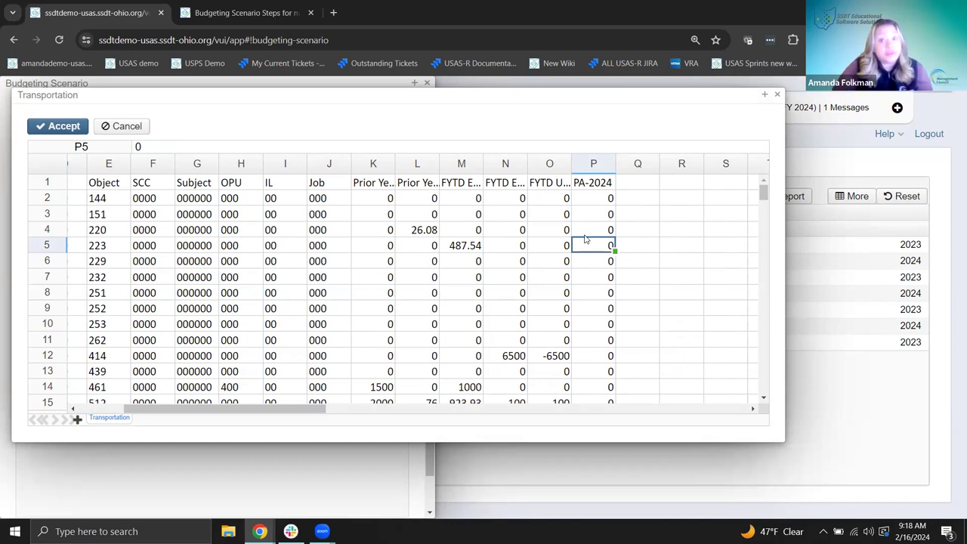
pyautogui.moveTo(270, 409); pyautogui.dragTo(146, 375)
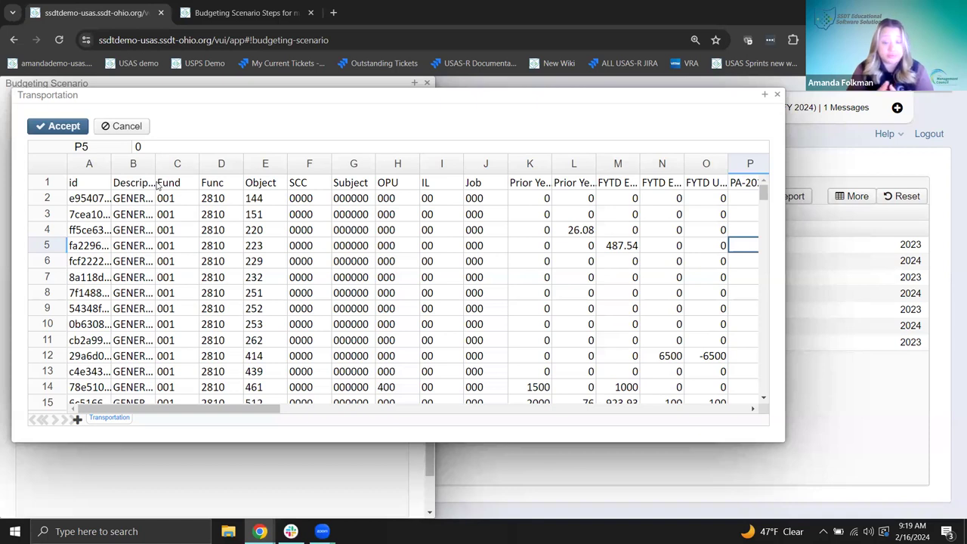
pyautogui.click(778, 99)
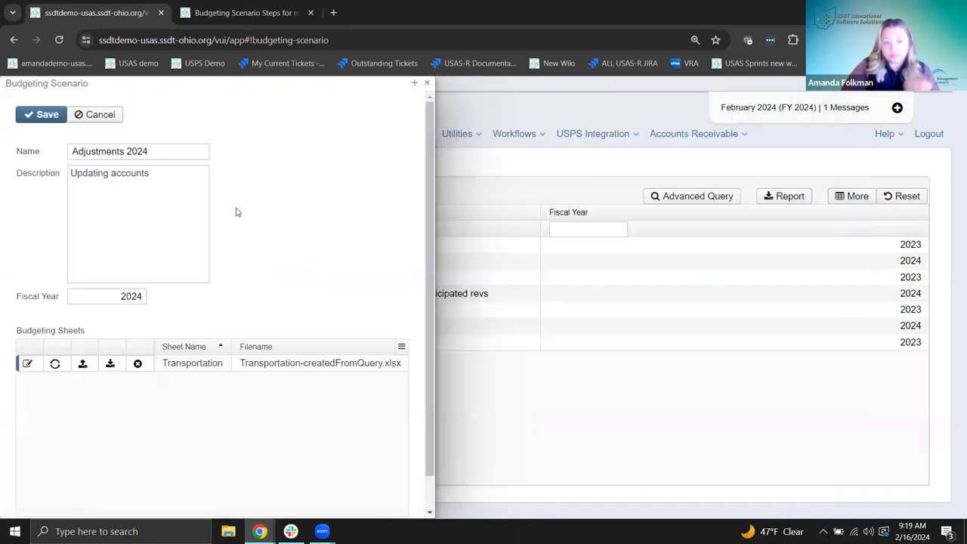
# Download the Transportation budgeting sheet, open the downloaded workbook in Excel, and enable editing
pyautogui.click(110, 364)
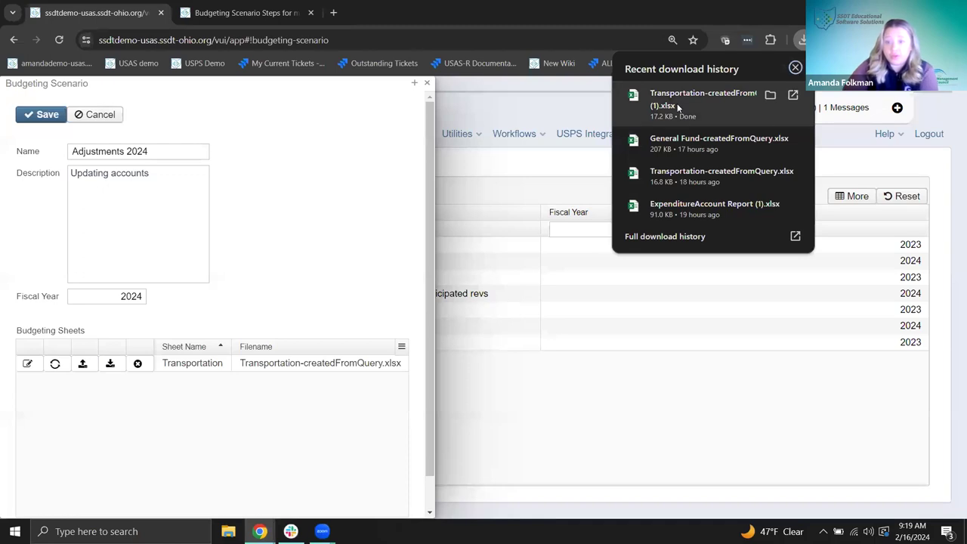
pyautogui.click(678, 108)
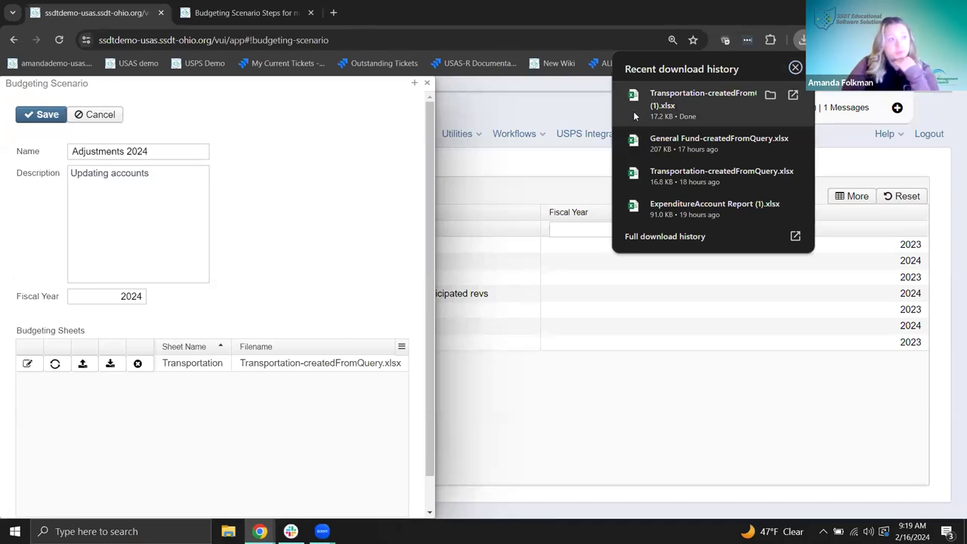
pyautogui.click(328, 173)
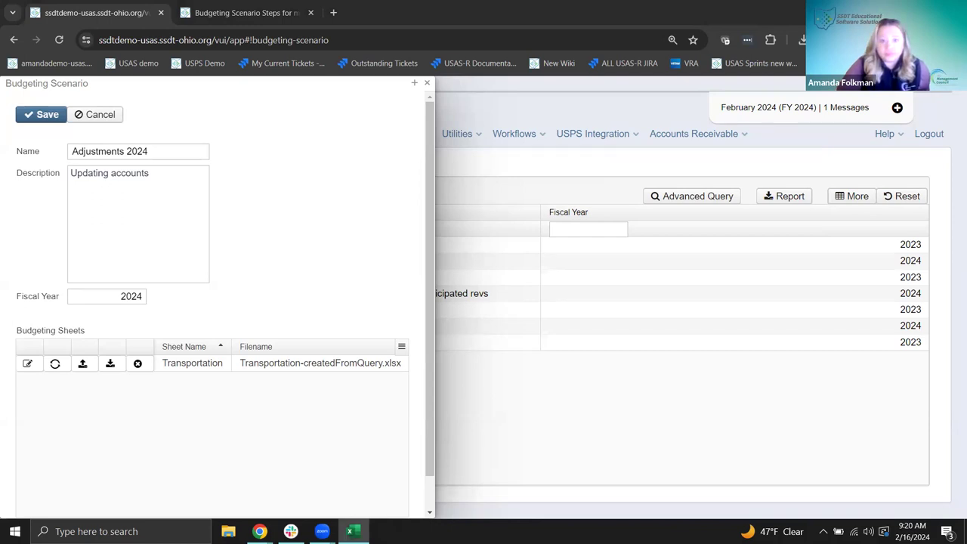
pyautogui.click(349, 531)
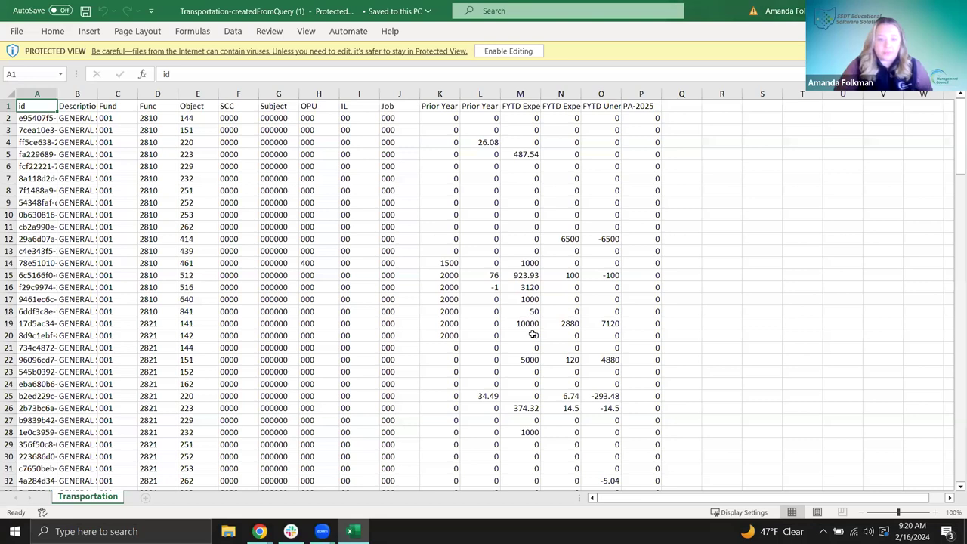
pyautogui.click(488, 53)
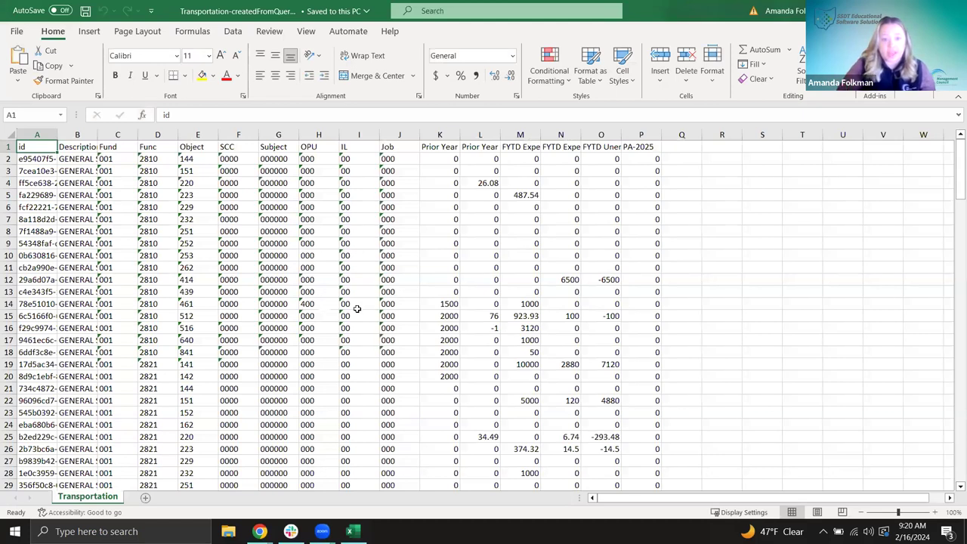
# Change the proposed amount heading in P1 of the downloaded workbook to PA-2024
pyautogui.click(359, 308)
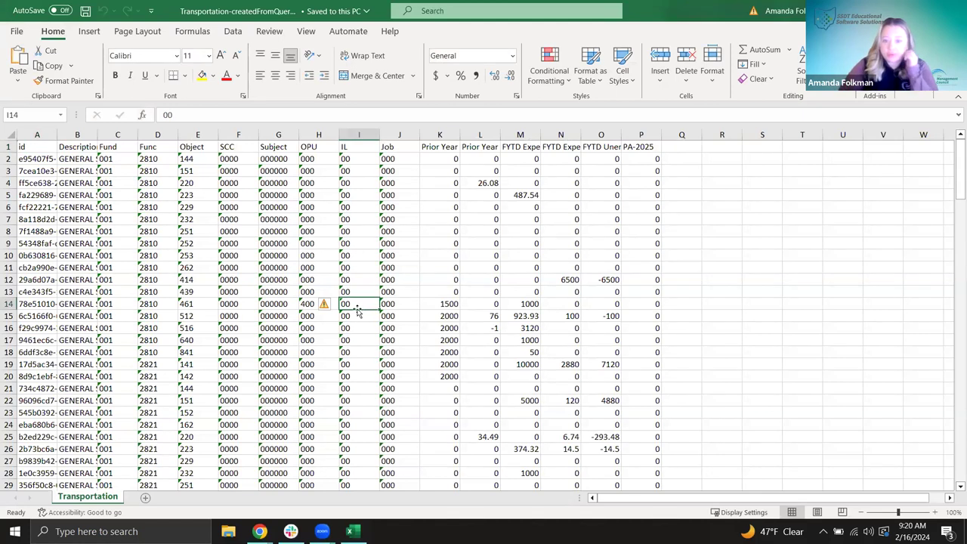
pyautogui.click(699, 277)
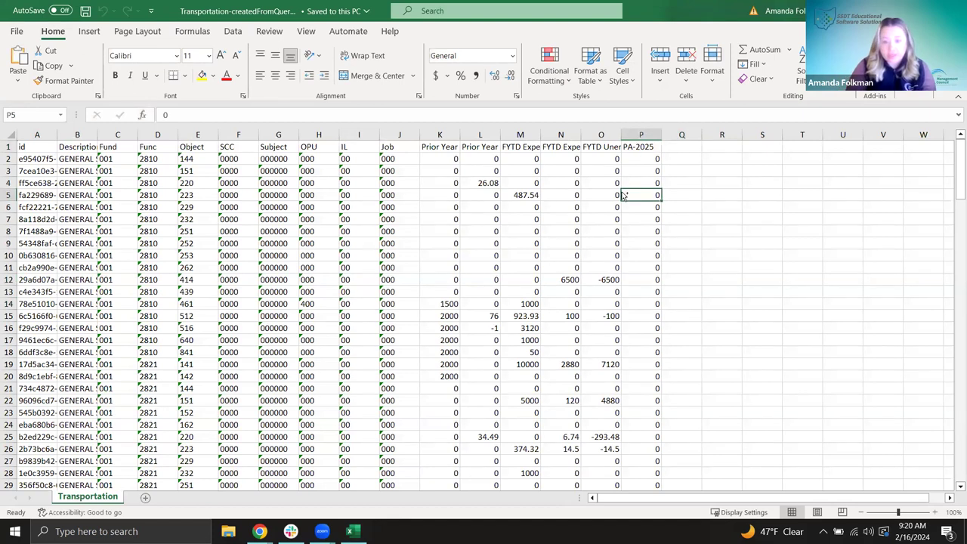
pyautogui.click(718, 221)
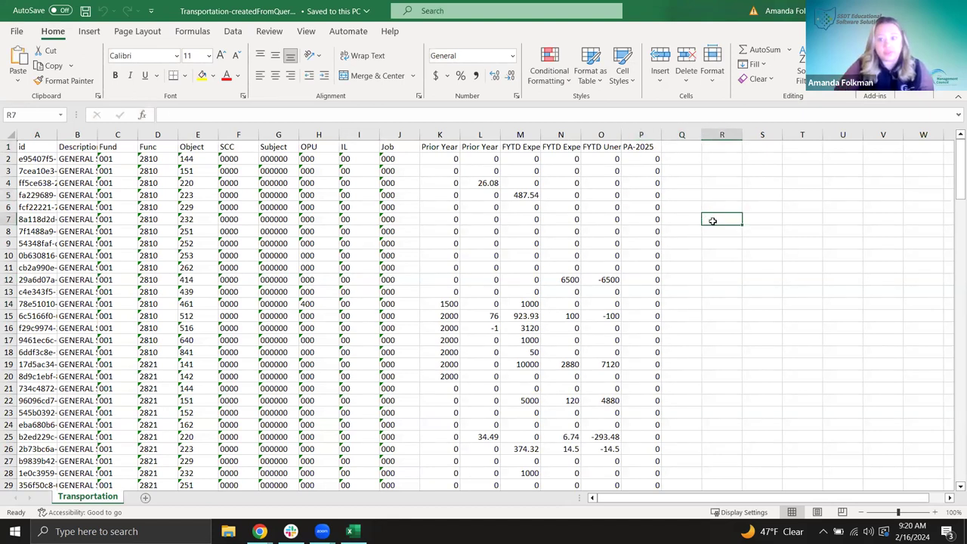
pyautogui.click(699, 216)
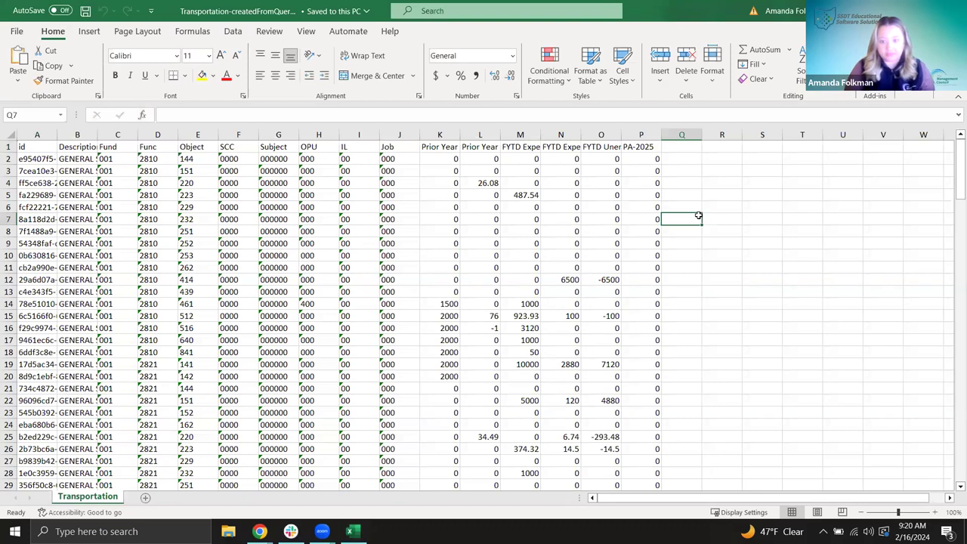
pyautogui.keyDown('ctrl'); pyautogui.scroll(1, 866, 445); pyautogui.keyUp('ctrl')
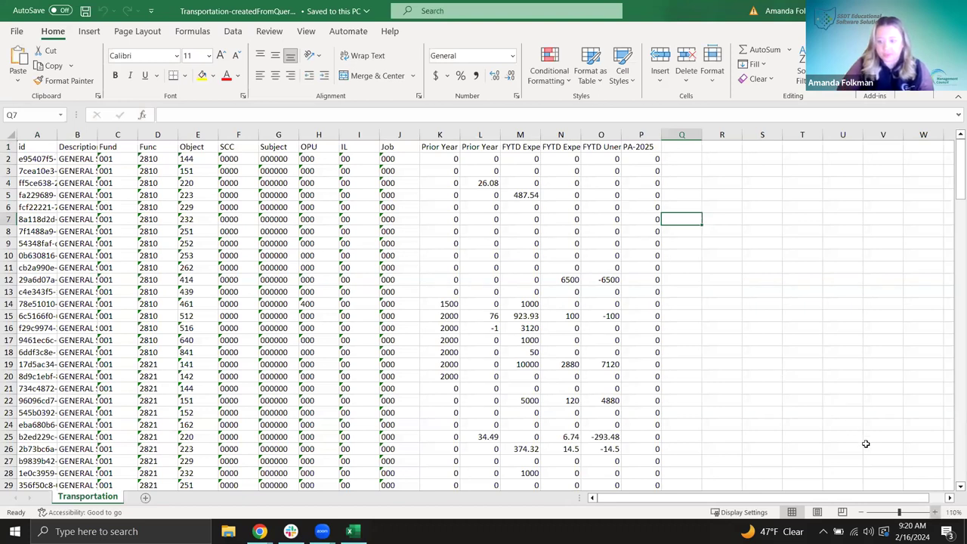
pyautogui.keyDown('ctrl'); pyautogui.scroll(1, 771, 316); pyautogui.keyUp('ctrl')
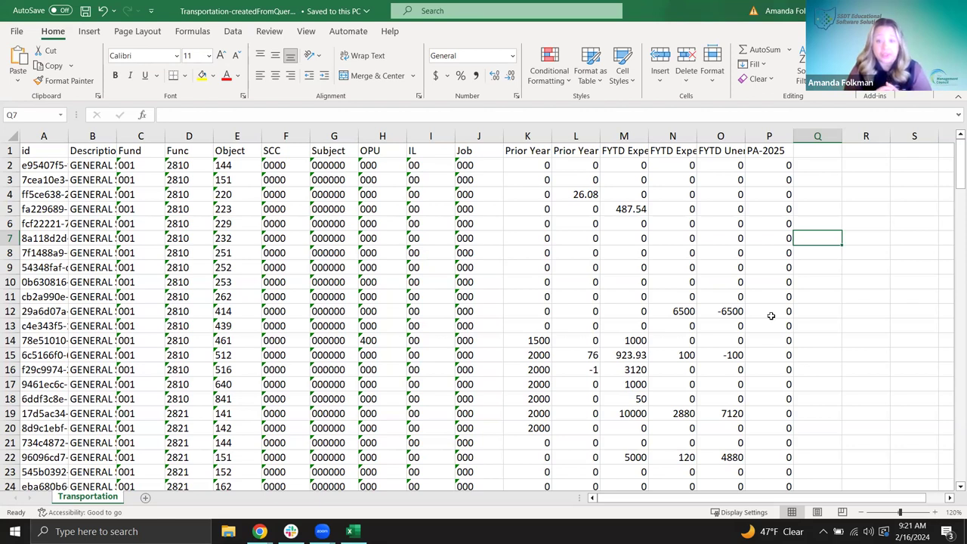
pyautogui.doubleClick(790, 151)
pyautogui.press('BackSpace')
pyautogui.write('4')
pyautogui.click(778, 180)
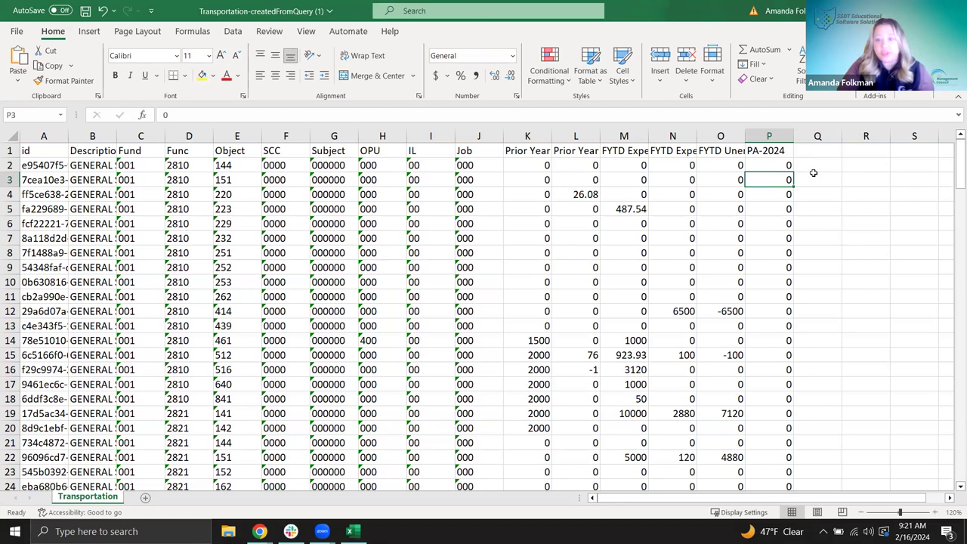
# Enter the proposed amounts 566, 7000 and 950 in cells P2, P3 and P4 of the workbook
pyautogui.click(779, 166)
pyautogui.write('566')
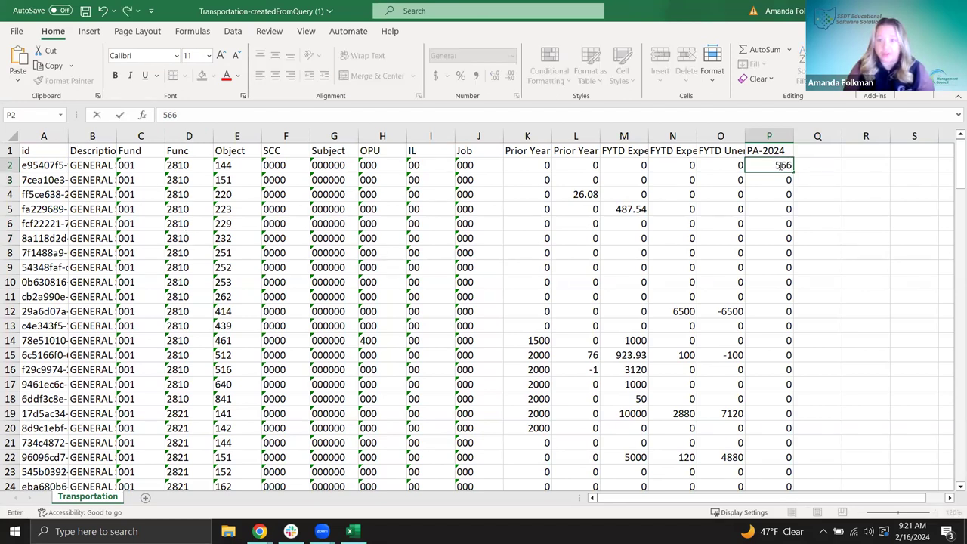
pyautogui.press('Return')
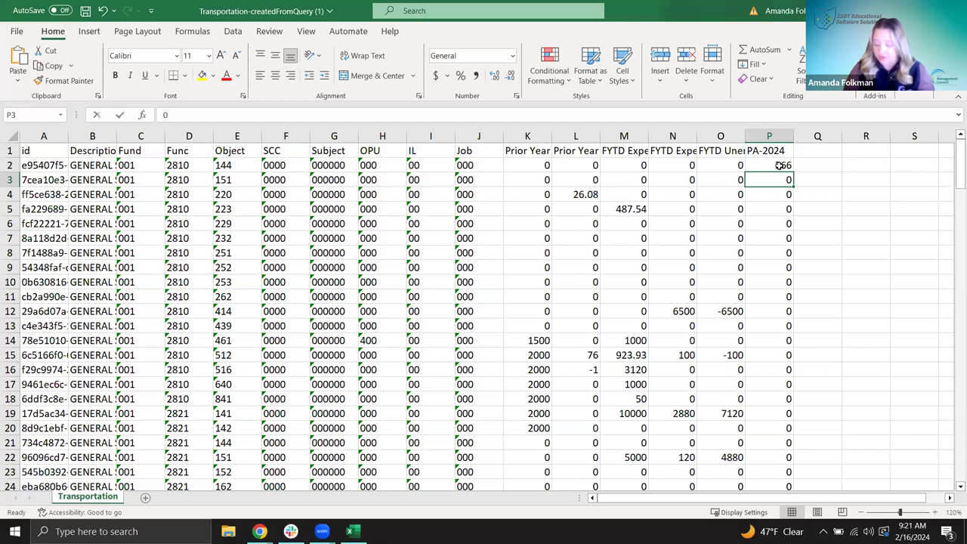
pyautogui.write('7000')
pyautogui.press('Return')
pyautogui.write('9')
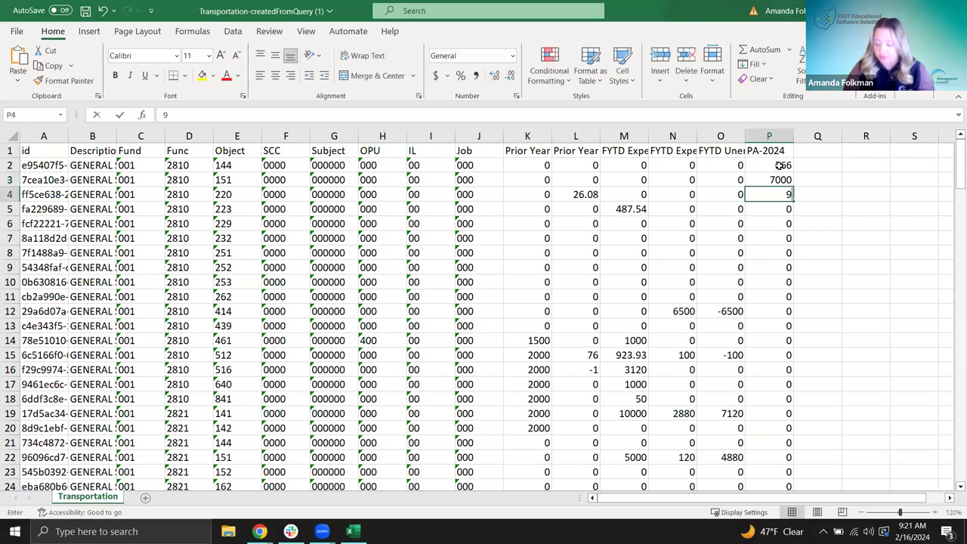
pyautogui.write('50')
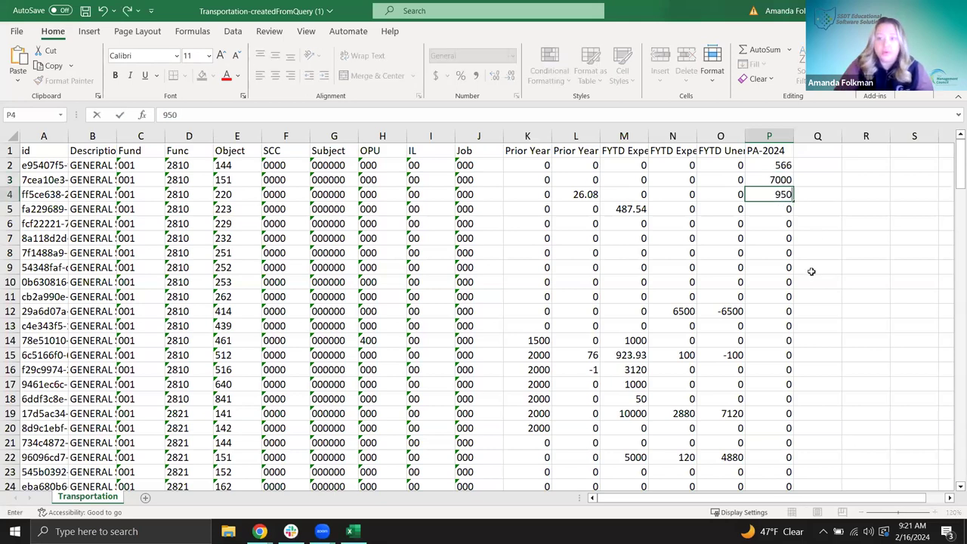
pyautogui.click(796, 279)
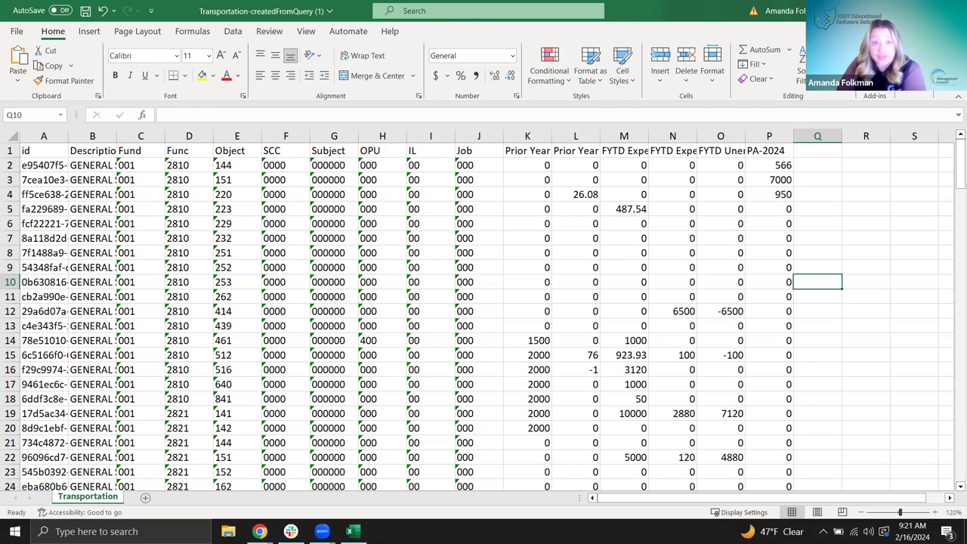
# Delete every account row from row 5 through the last row of the workbook and save the file
pyautogui.click(9, 209)
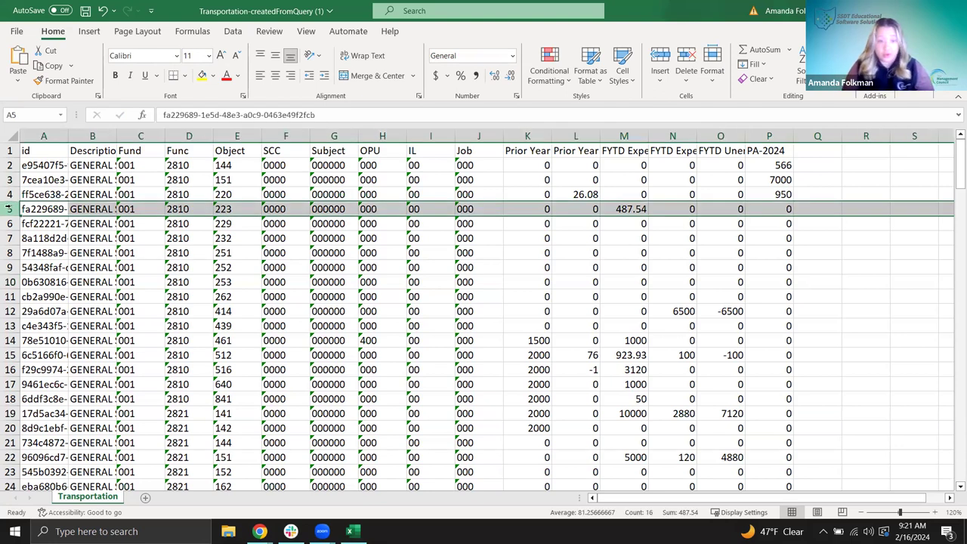
pyautogui.hotkey('ctrl', 'shift', 'Down')
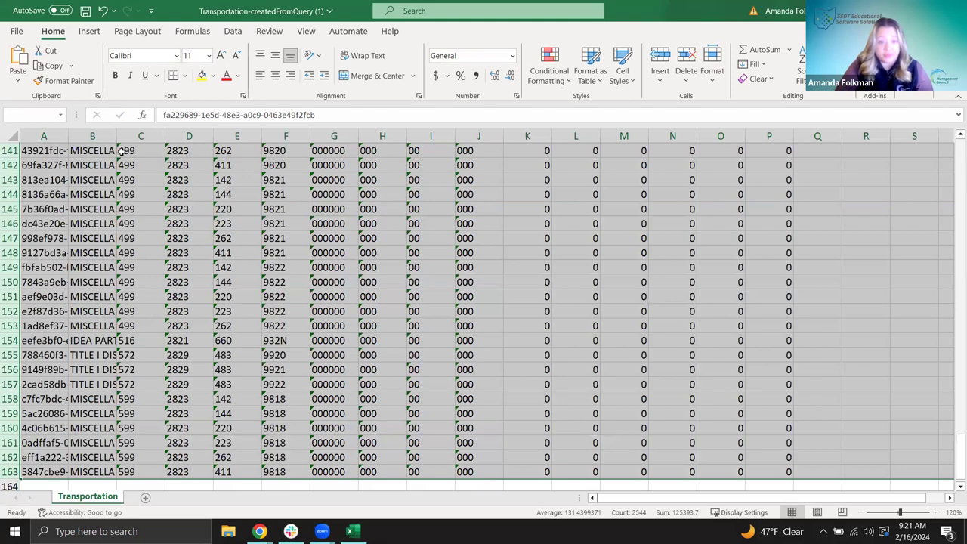
pyautogui.rightClick(8, 194)
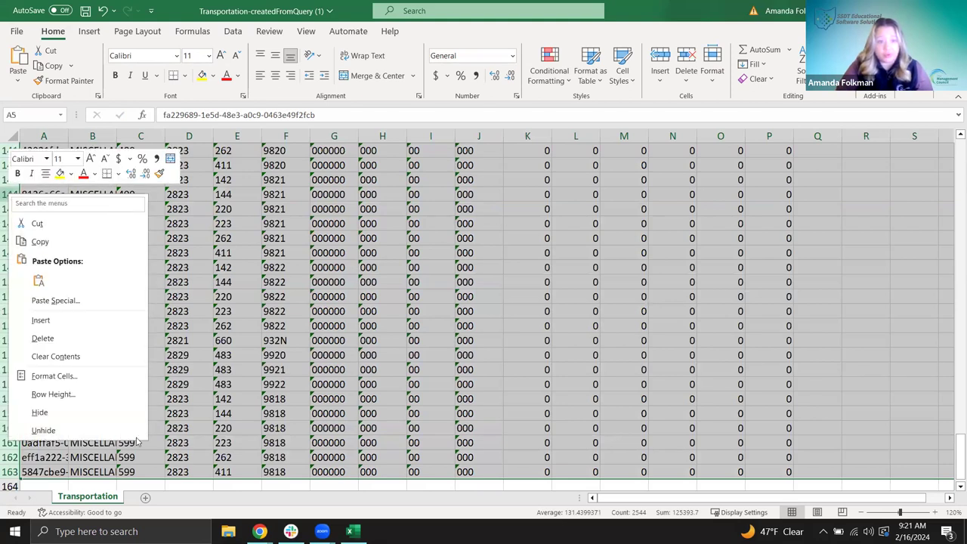
pyautogui.click(99, 346)
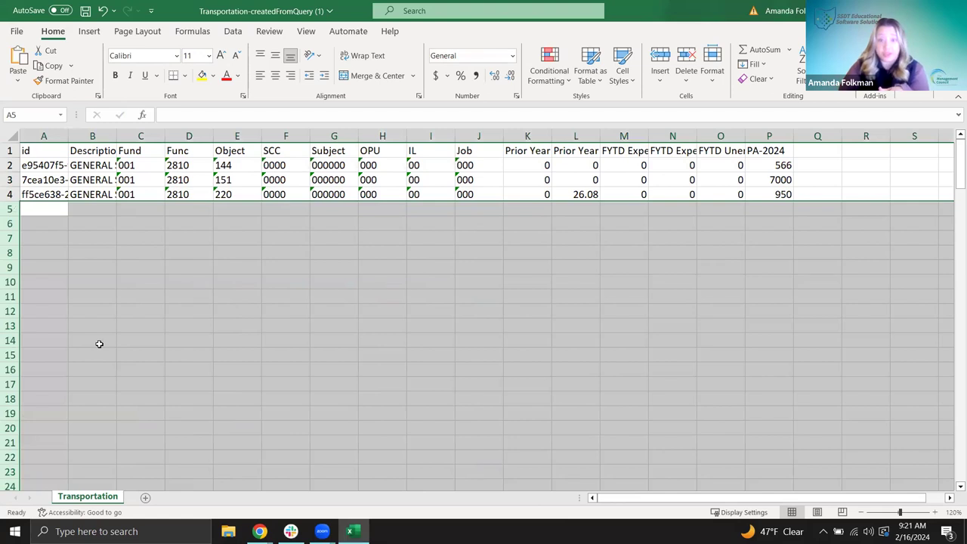
pyautogui.click(99, 344)
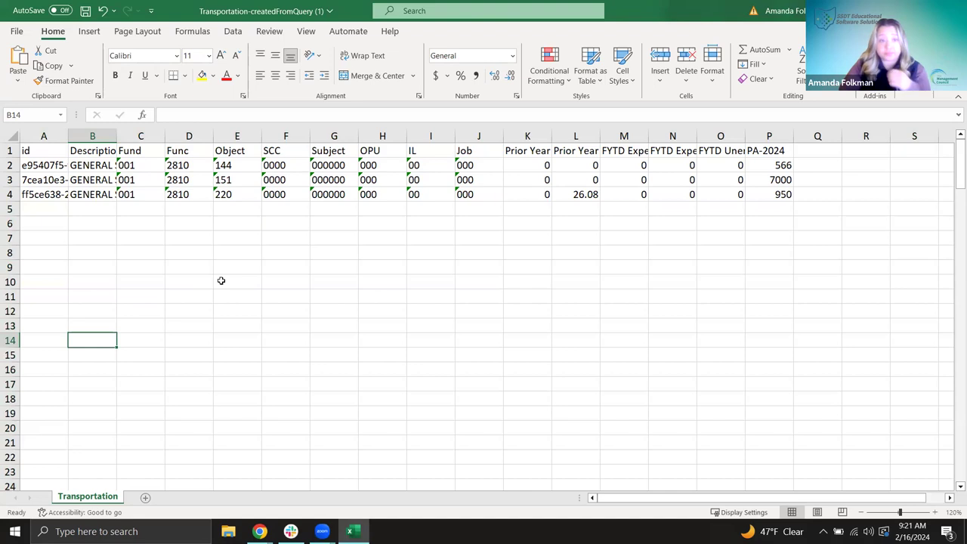
pyautogui.click(85, 13)
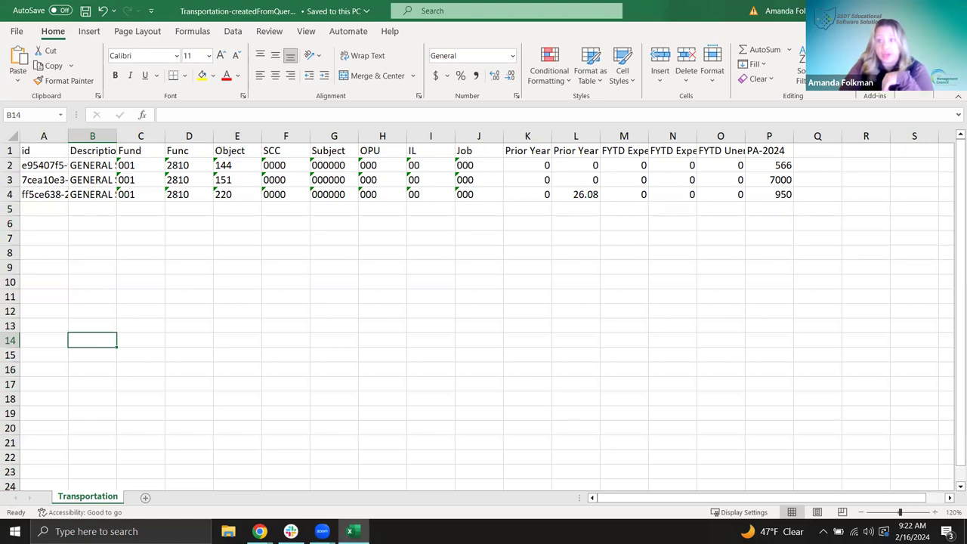
# Switch to USAS in Chrome, save the Adjustments 2024 scenario, and reopen it for editing
pyautogui.hotkey('alt', 'Tab')
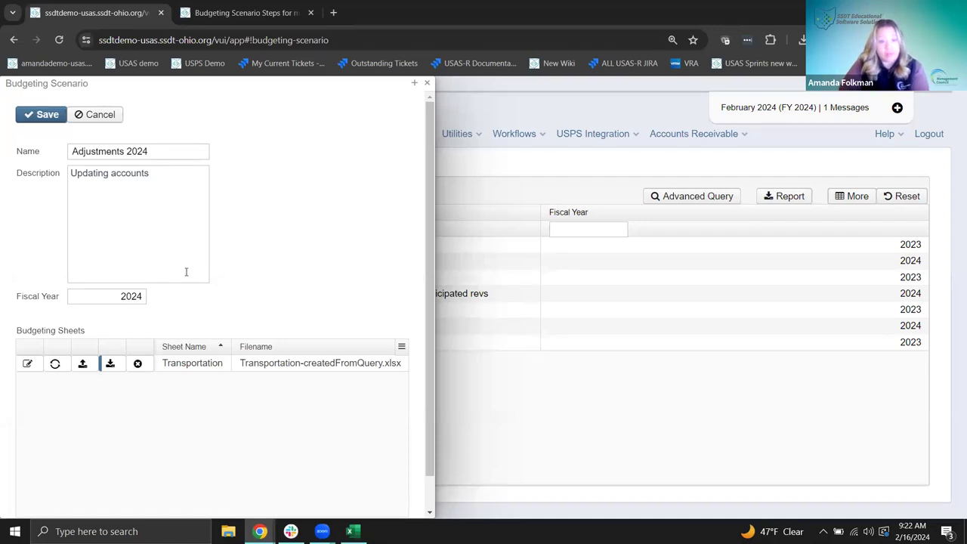
pyautogui.scroll(-1, 186, 272)
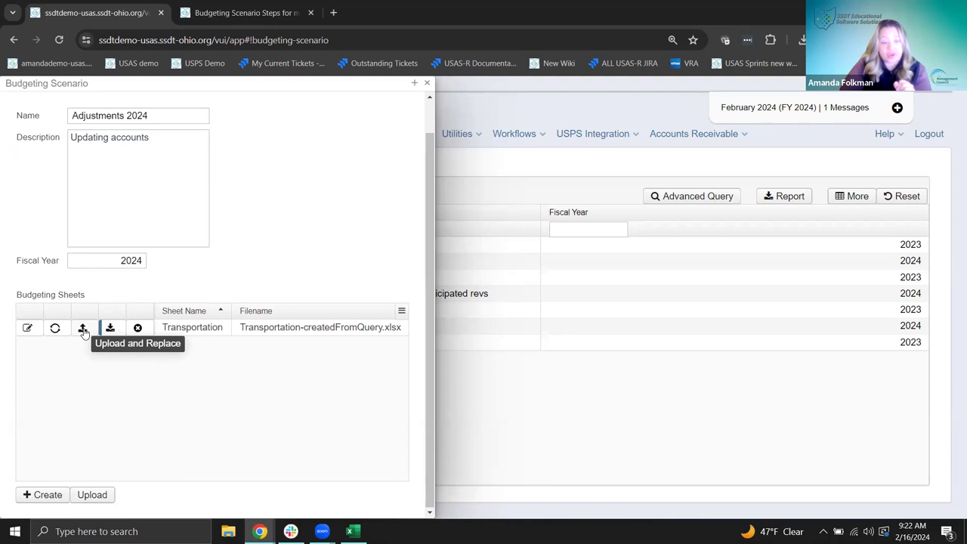
pyautogui.scroll(1, 83, 332)
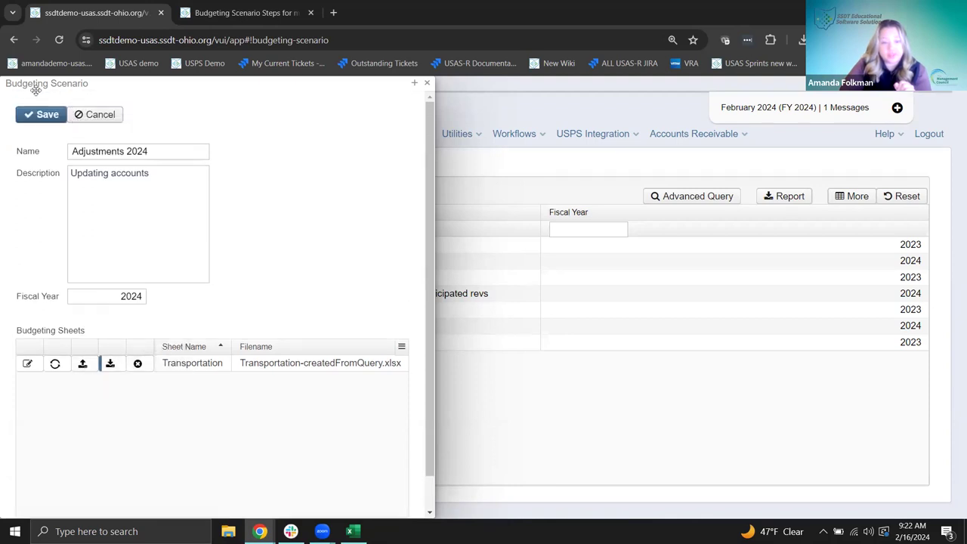
pyautogui.click(44, 117)
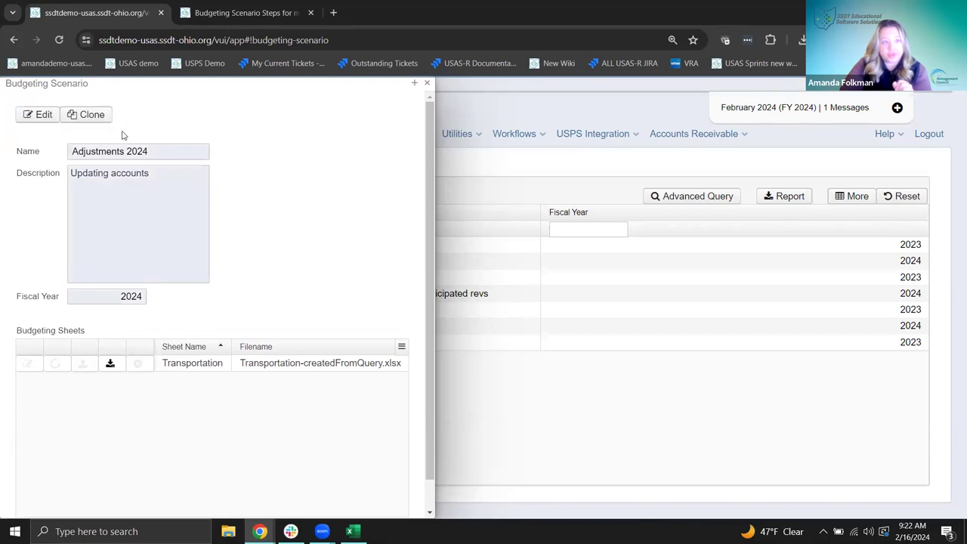
pyautogui.click(42, 115)
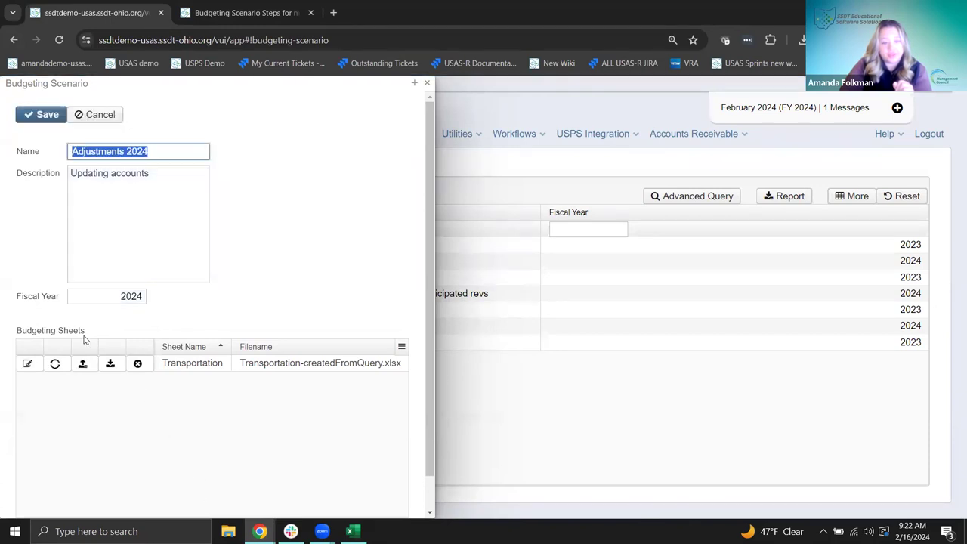
# Replace the scenario's Transportation sheet by uploading the edited workbook Transportation-createdFromQuery (1).xlsx
pyautogui.click(83, 365)
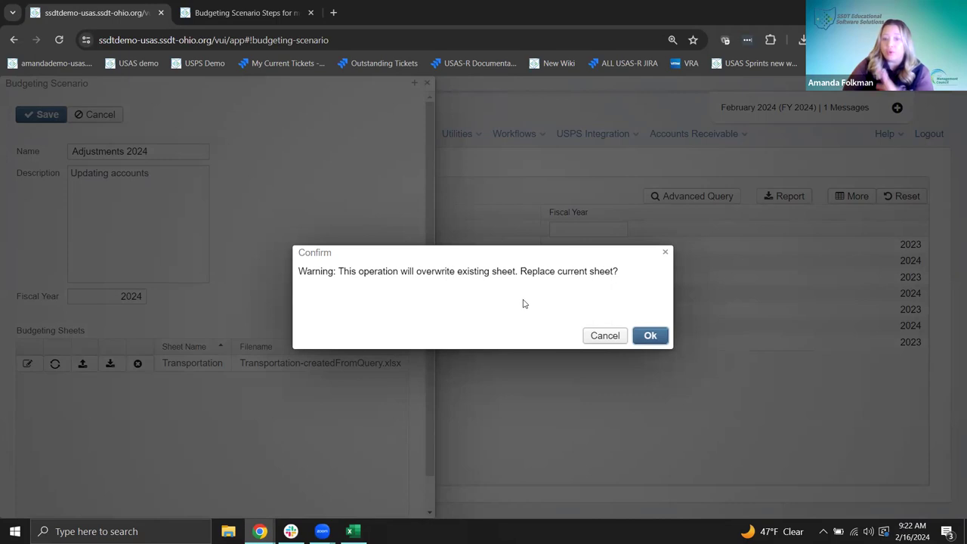
pyautogui.click(648, 337)
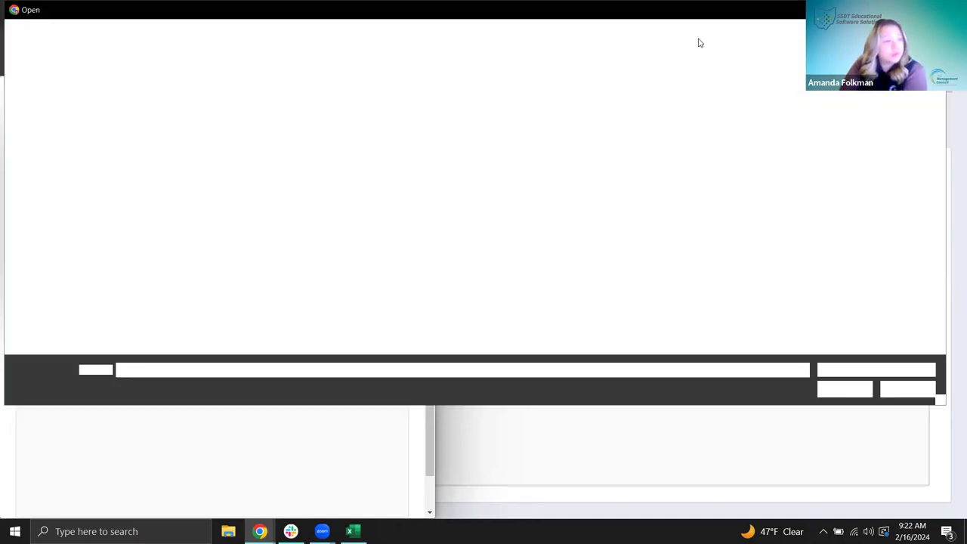
pyautogui.press('Escape')
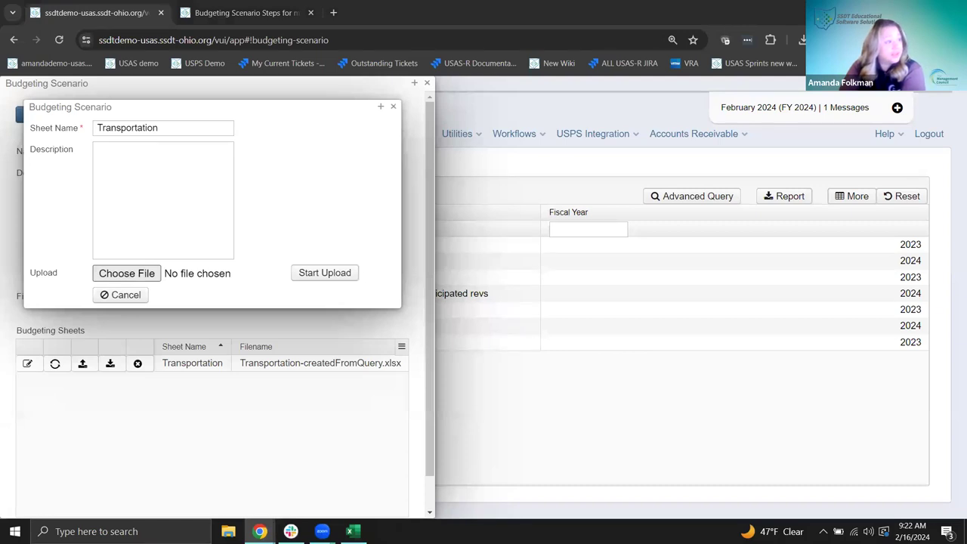
pyautogui.press('Return')
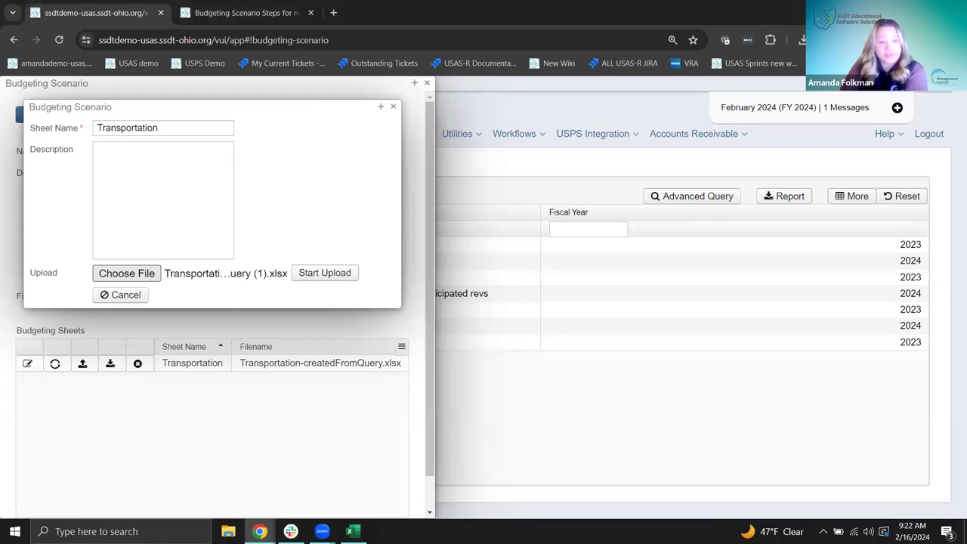
pyautogui.click(330, 272)
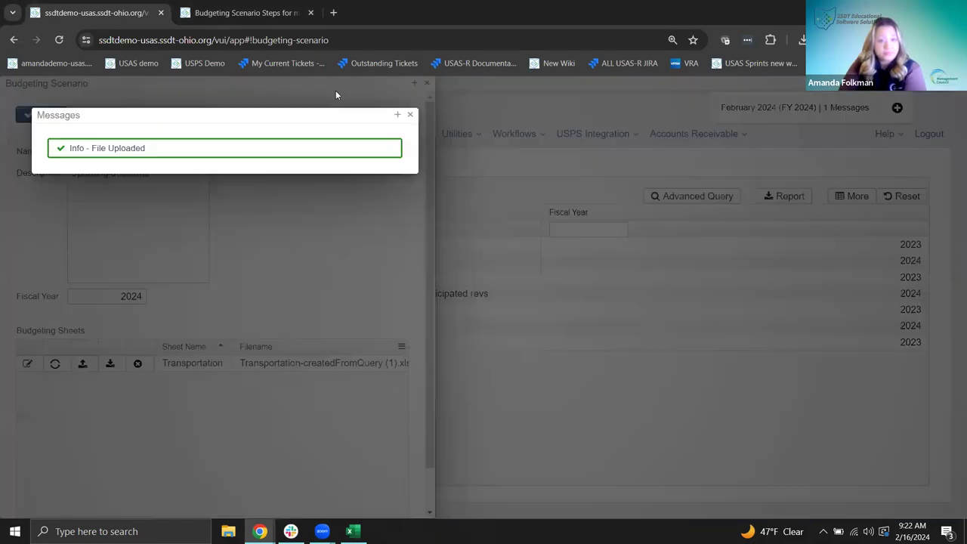
pyautogui.click(411, 114)
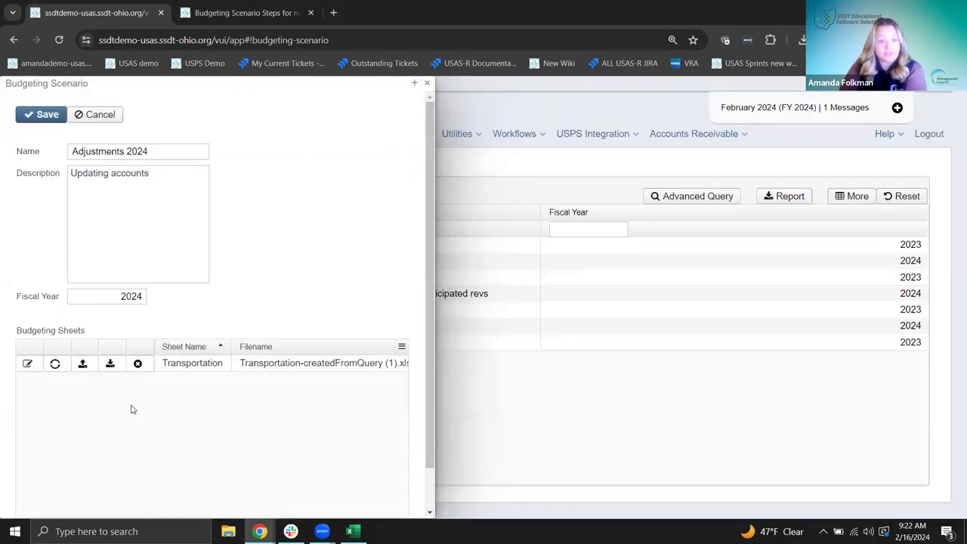
# Open the uploaded Transportation sheet, check its PA-2024 column, and accept the sheet
pyautogui.click(28, 365)
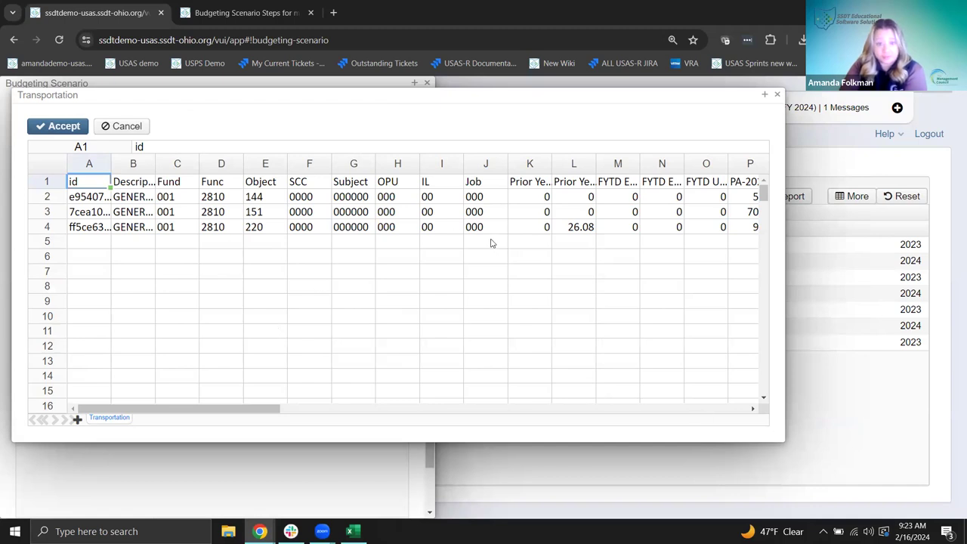
pyautogui.moveTo(275, 417); pyautogui.dragTo(307, 386)
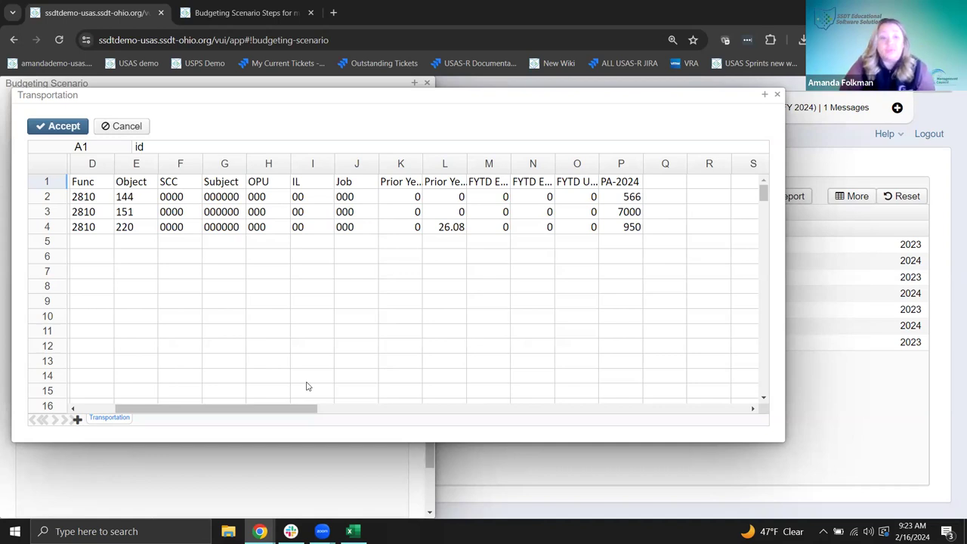
pyautogui.click(64, 127)
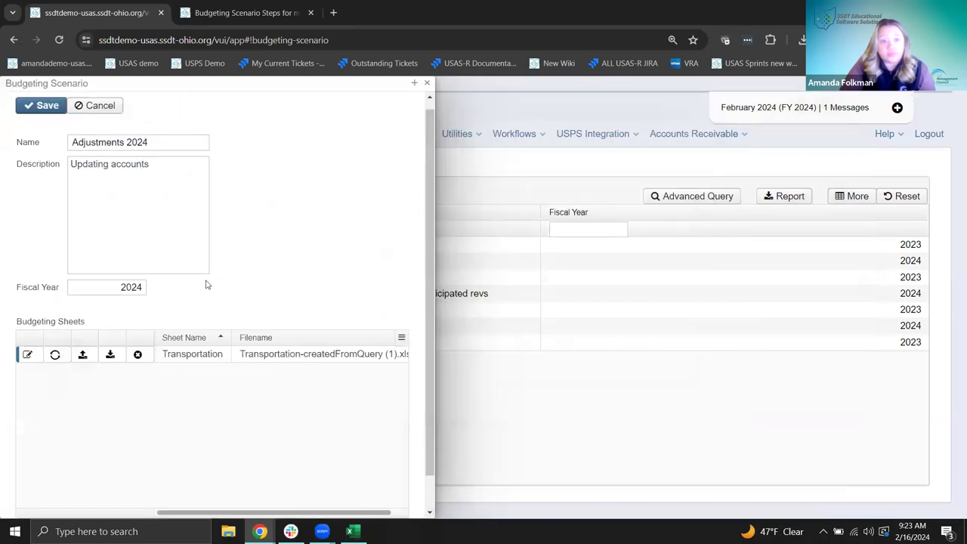
pyautogui.scroll(-2, 286, 244)
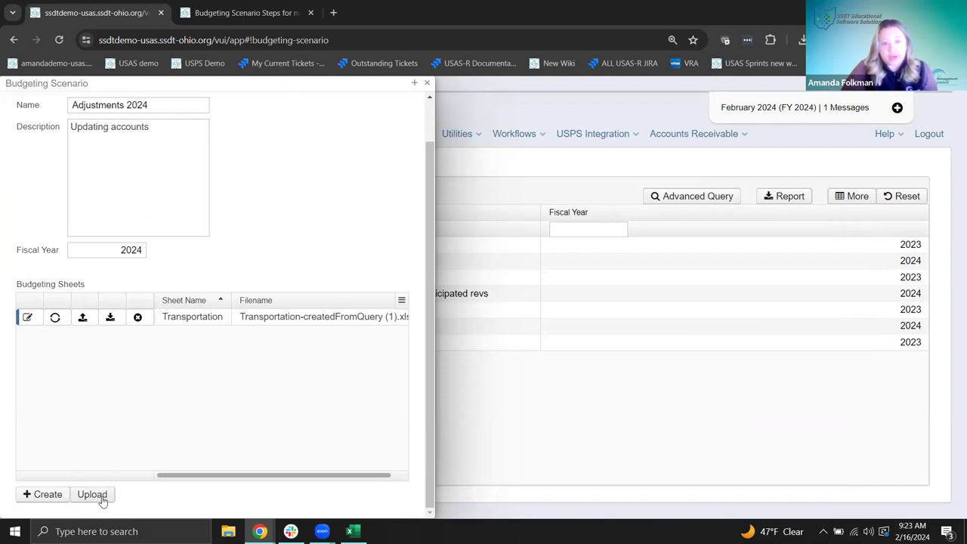
# Review the budget adjustment guide in the SSDT wiki, covering scenarios, the Scenario Grid options, creating adjustments, and uploading outside spreadsheets
pyautogui.click(239, 22)
pyautogui.scroll(1, 203, 340)
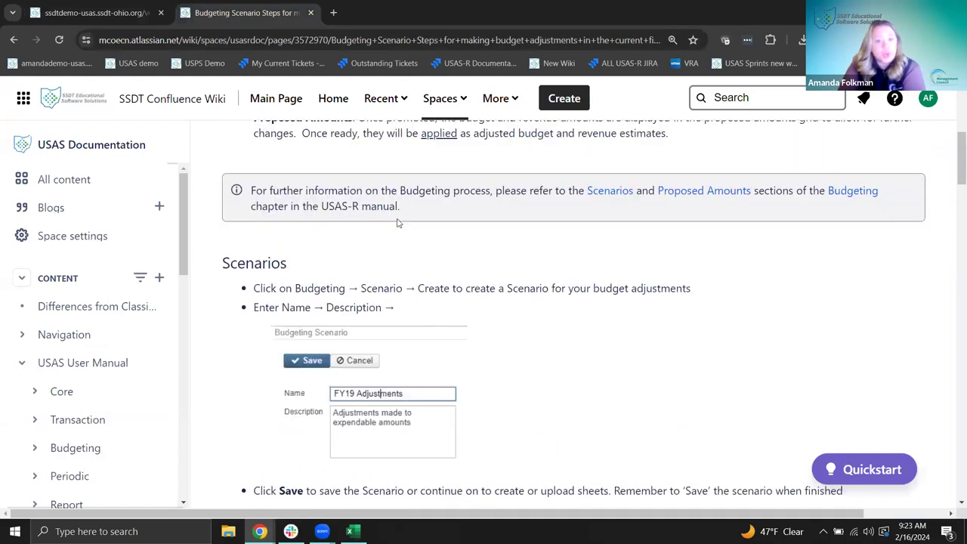
pyautogui.scroll(-1, 510, 351)
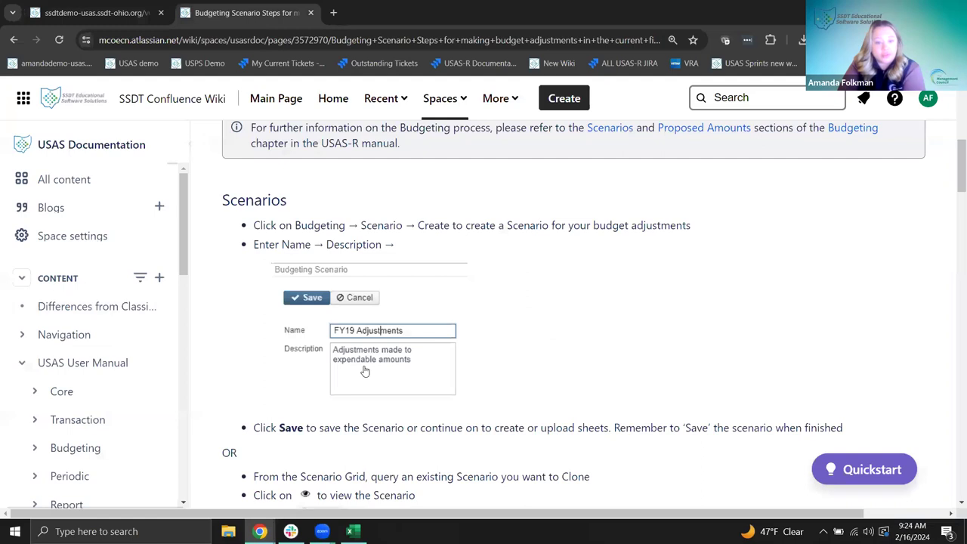
pyautogui.scroll(-4, 362, 370)
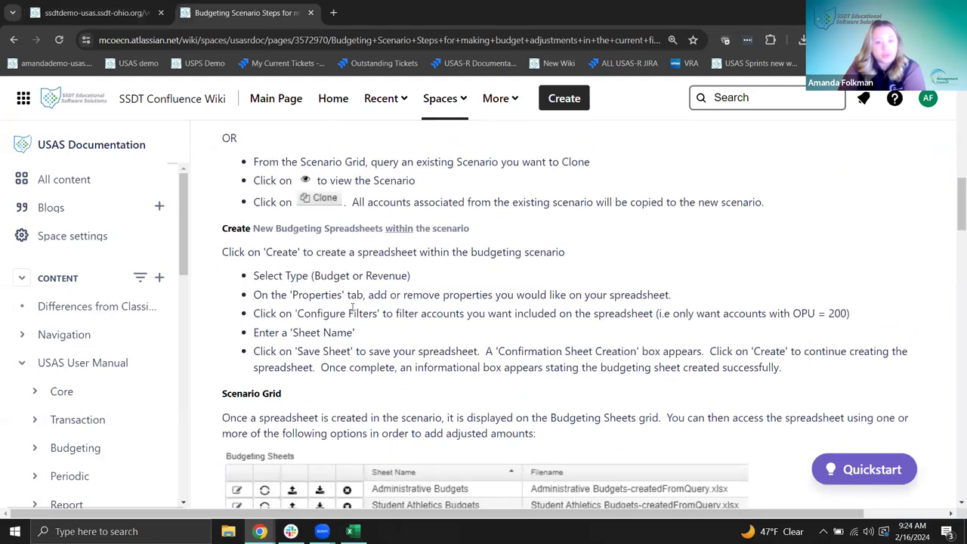
pyautogui.scroll(-2, 433, 310)
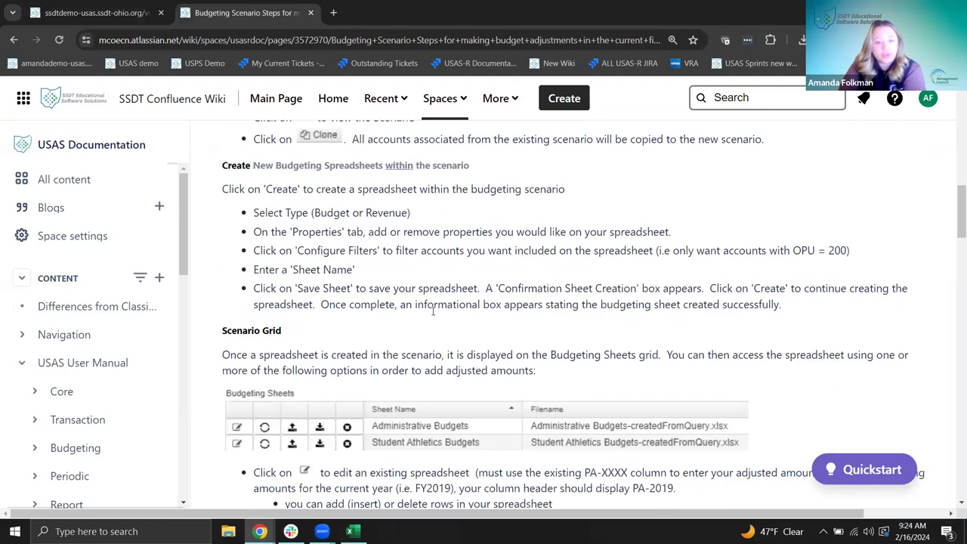
pyautogui.scroll(-8, 433, 310)
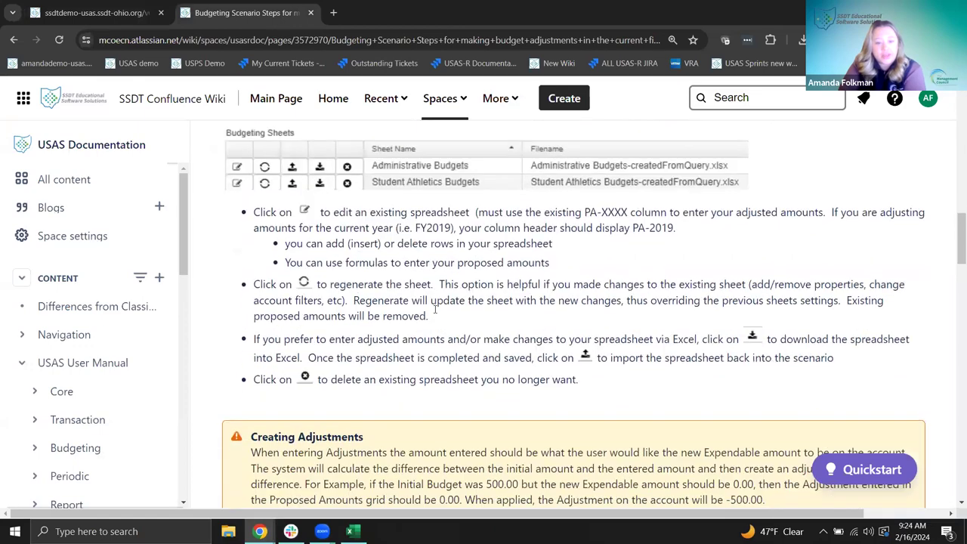
pyautogui.scroll(7, 434, 310)
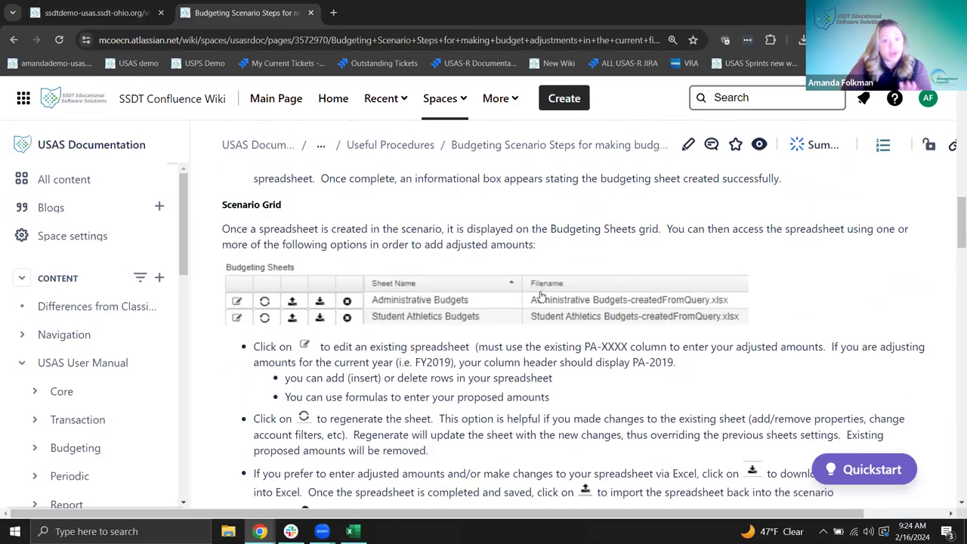
pyautogui.scroll(-1, 393, 332)
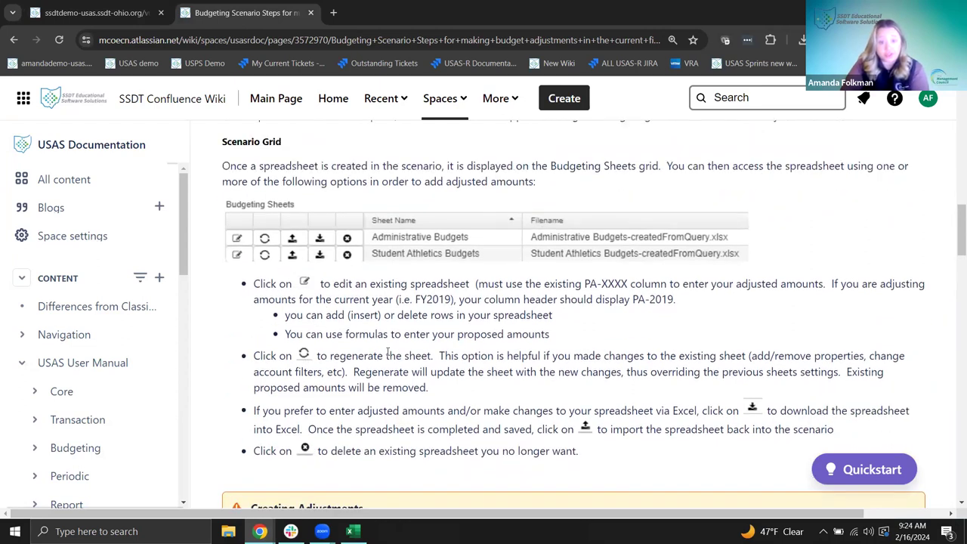
pyautogui.scroll(-3, 388, 352)
pyautogui.scroll(-2, 387, 349)
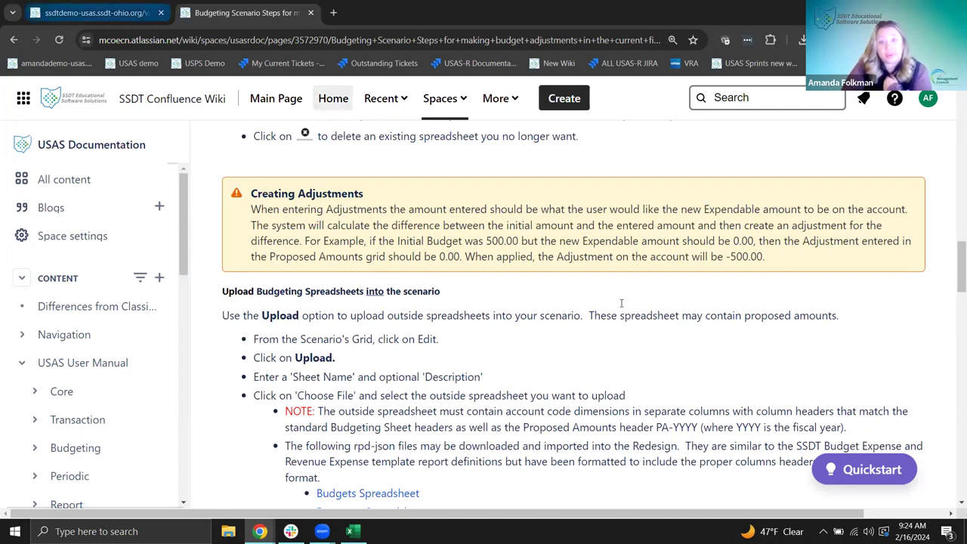
pyautogui.scroll(-1, 344, 332)
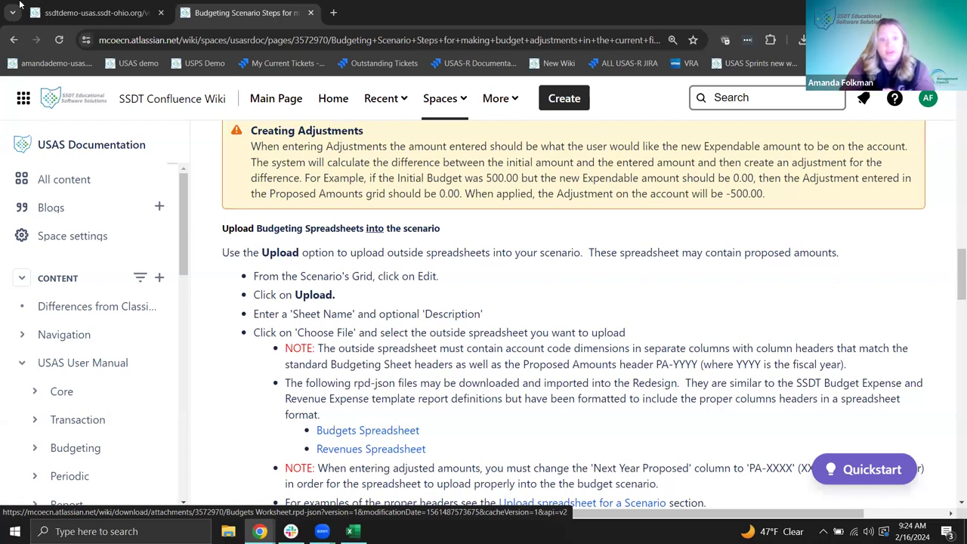
# Return to the USAS scenario and try to upload an additional budgeting sheet named Transportation 2
pyautogui.hotkey('ctrl', 'shift', 'Tab')
pyautogui.scroll(-1, 233, 314)
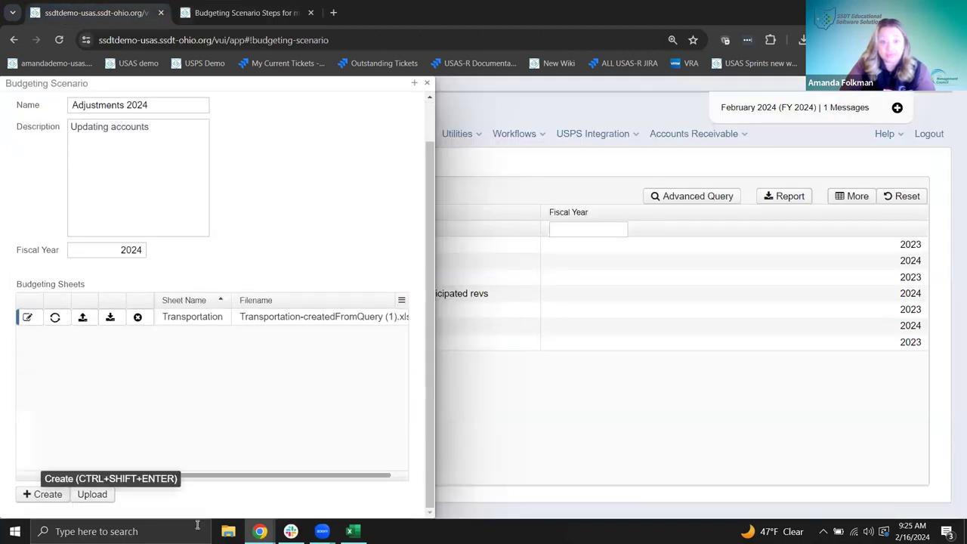
pyautogui.click(99, 496)
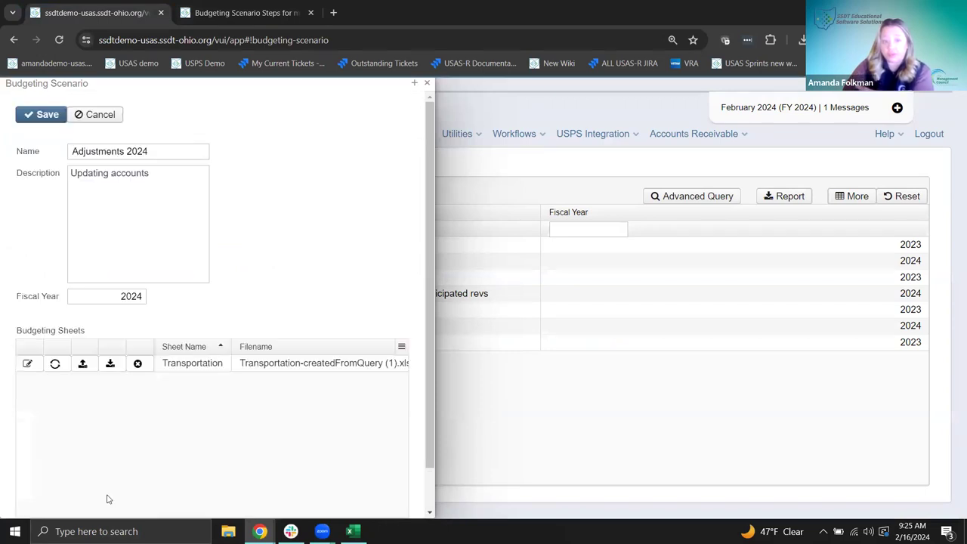
pyautogui.write('Transportation 2')
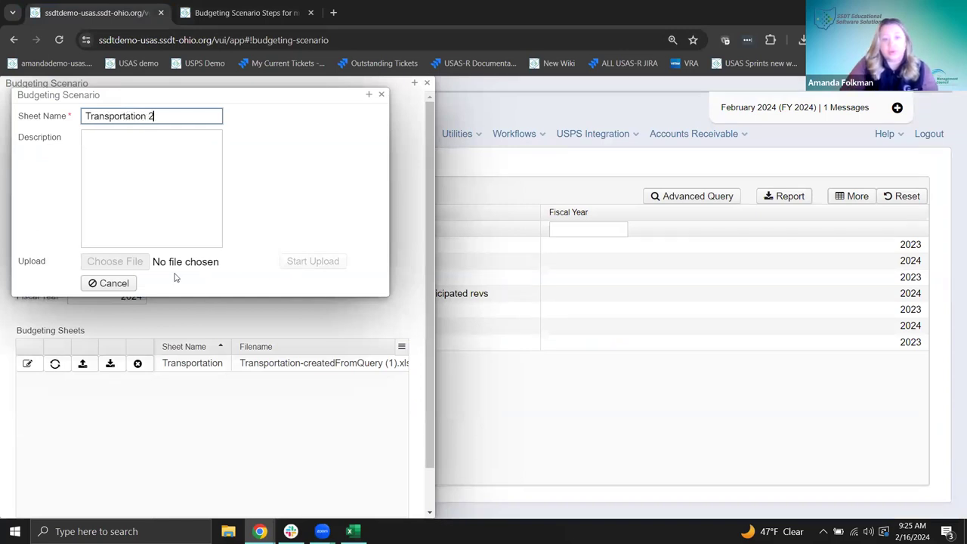
pyautogui.click(157, 241)
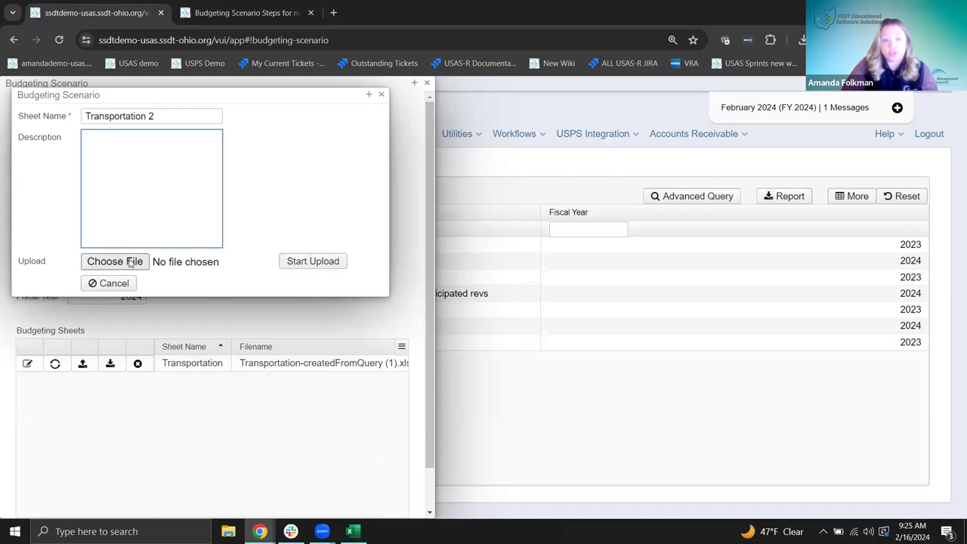
pyautogui.click(318, 263)
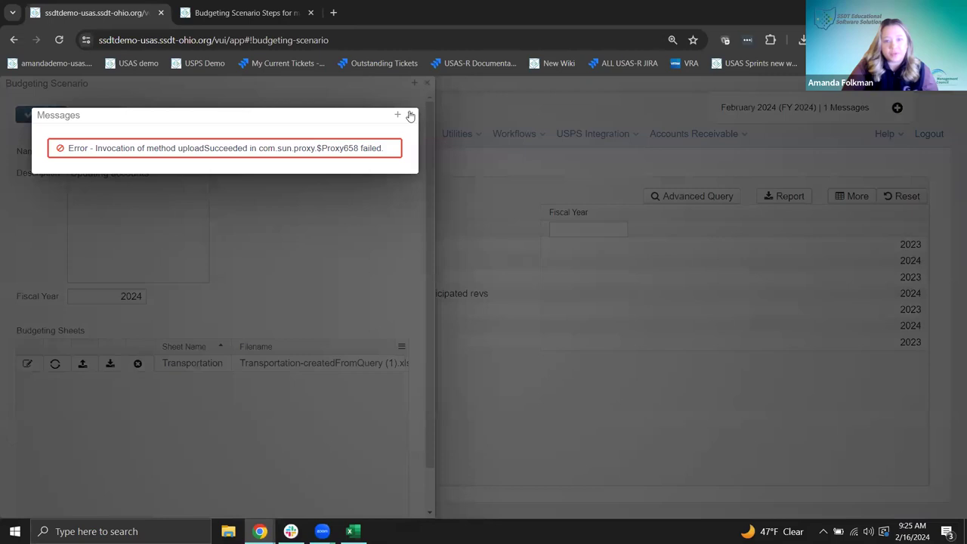
# Upload General Fund-createdFromQuery.xlsx into the scenario as an additional budgeting sheet named Transportation
pyautogui.click(410, 115)
pyautogui.scroll(-1, 339, 207)
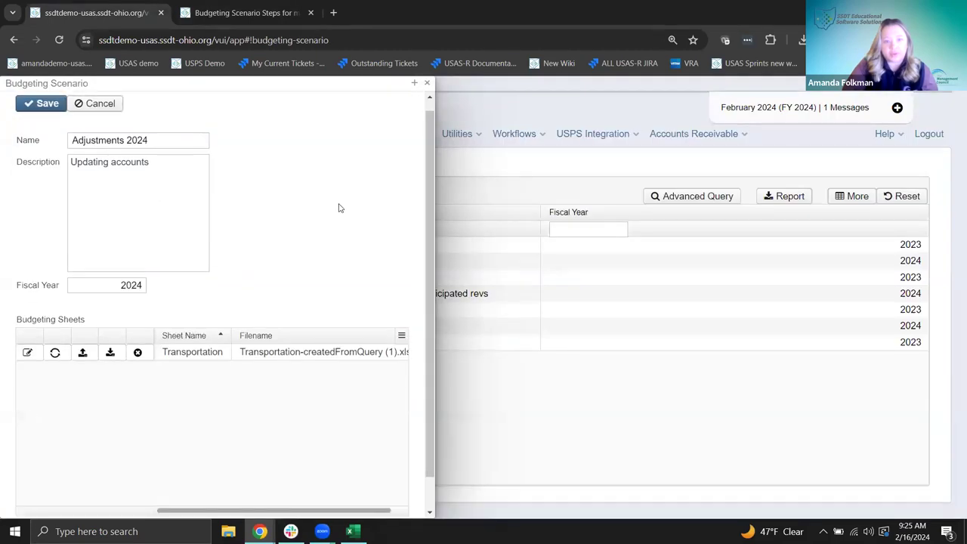
pyautogui.click(92, 498)
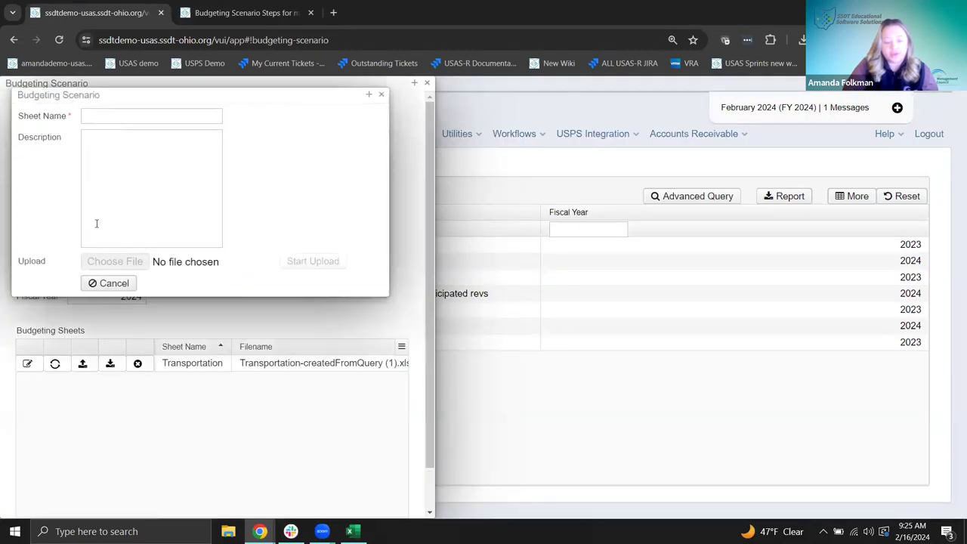
pyautogui.click(104, 113)
pyautogui.write('Transportation')
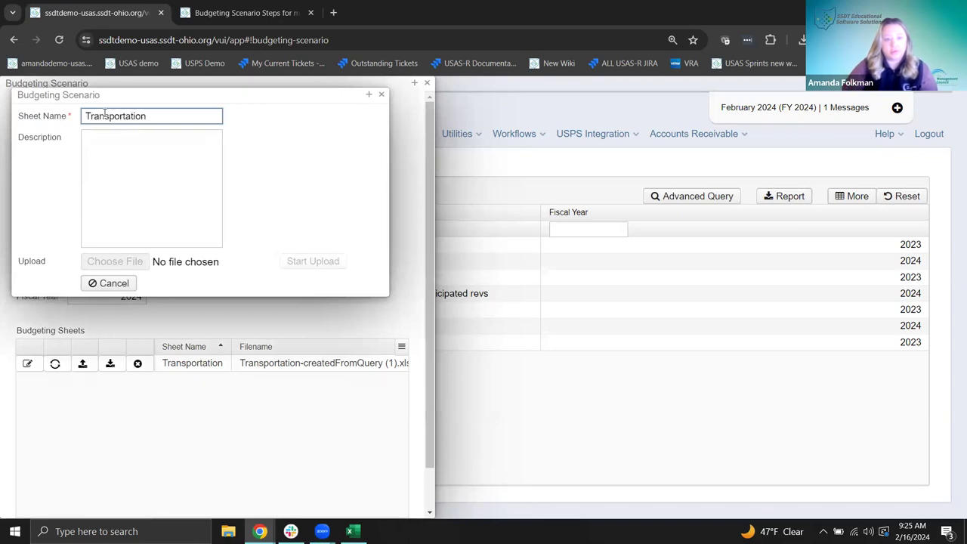
pyautogui.click(115, 185)
pyautogui.click(124, 263)
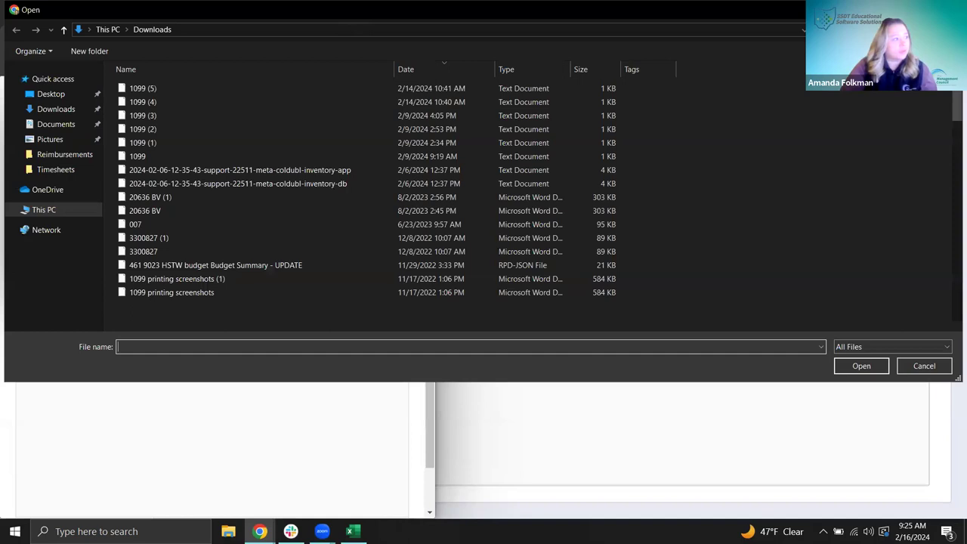
pyautogui.press('Escape')
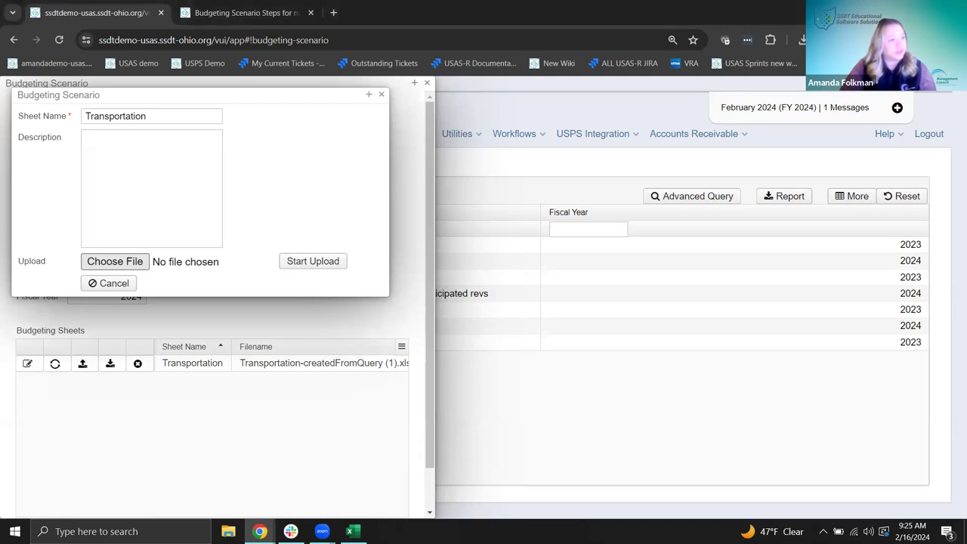
pyautogui.click(327, 263)
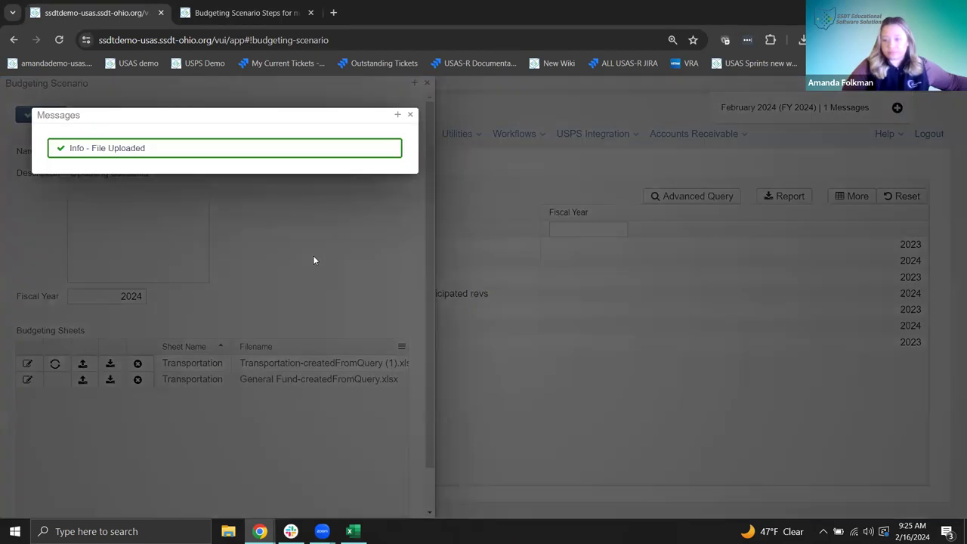
pyautogui.click(410, 114)
pyautogui.scroll(-1, 269, 306)
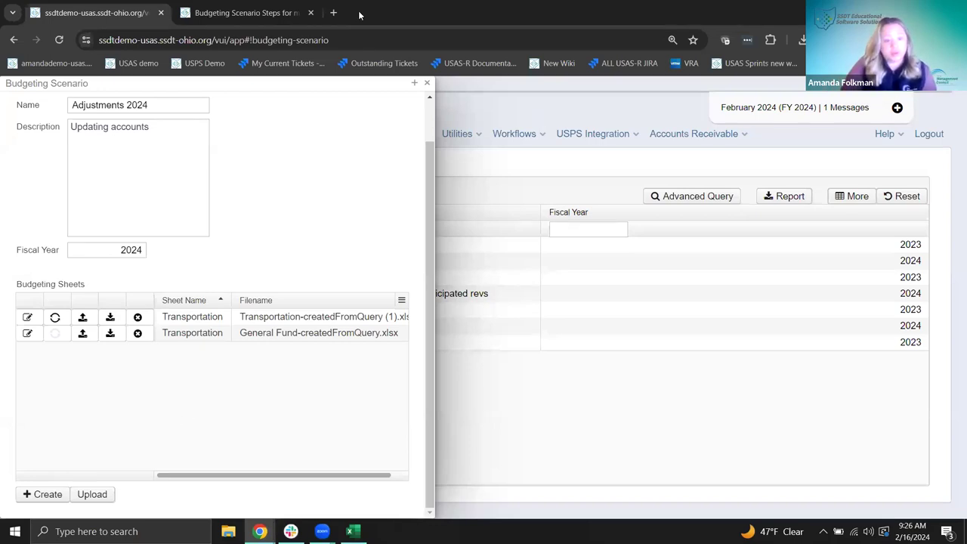
# Delete the General Fund-createdFromQuery.xlsx sheet from the Adjustments 2024 scenario, then save and close the scenario
pyautogui.click(131, 333)
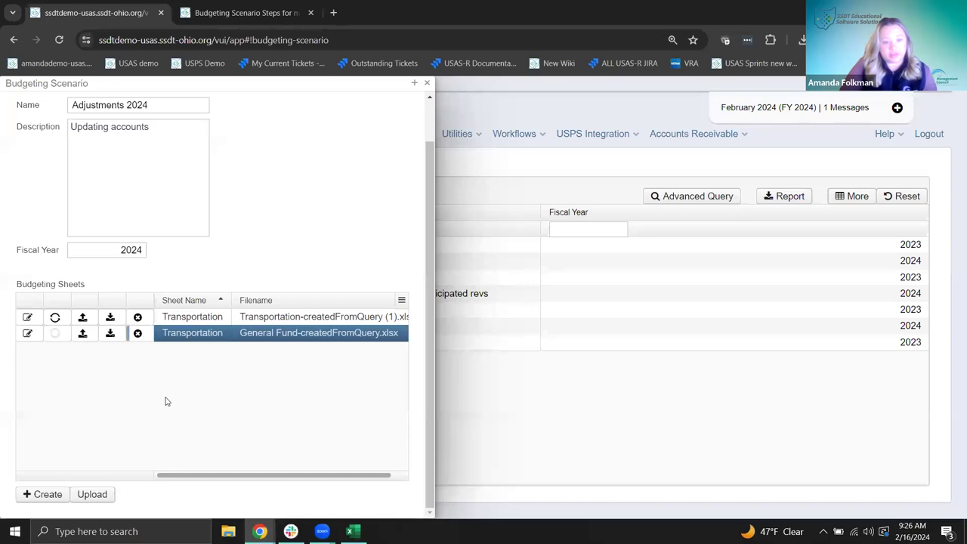
pyautogui.click(138, 333)
pyautogui.click(544, 338)
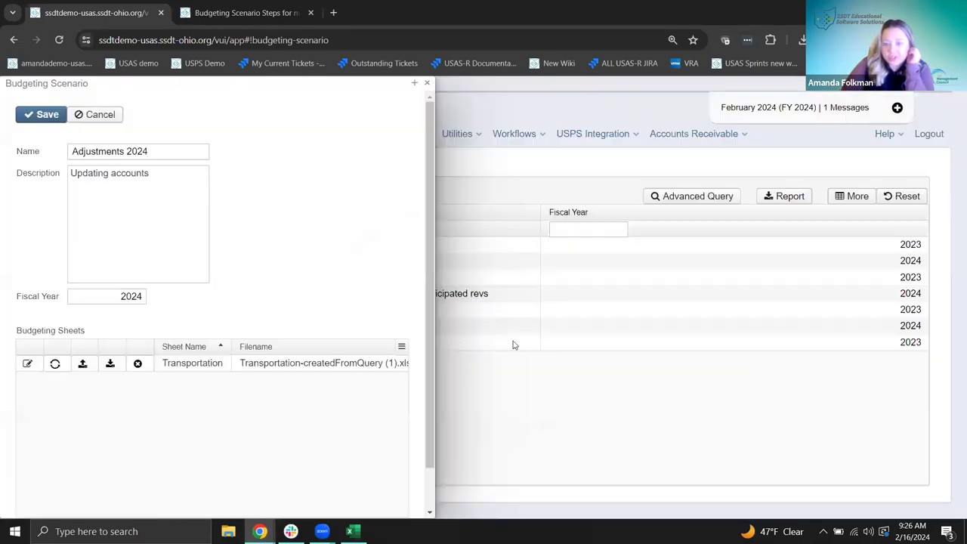
pyautogui.click(33, 120)
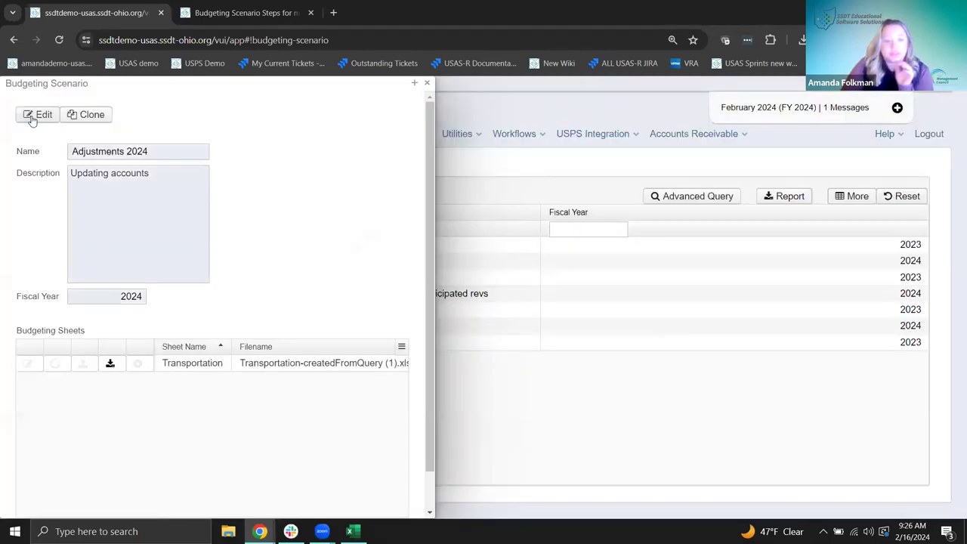
pyautogui.click(427, 85)
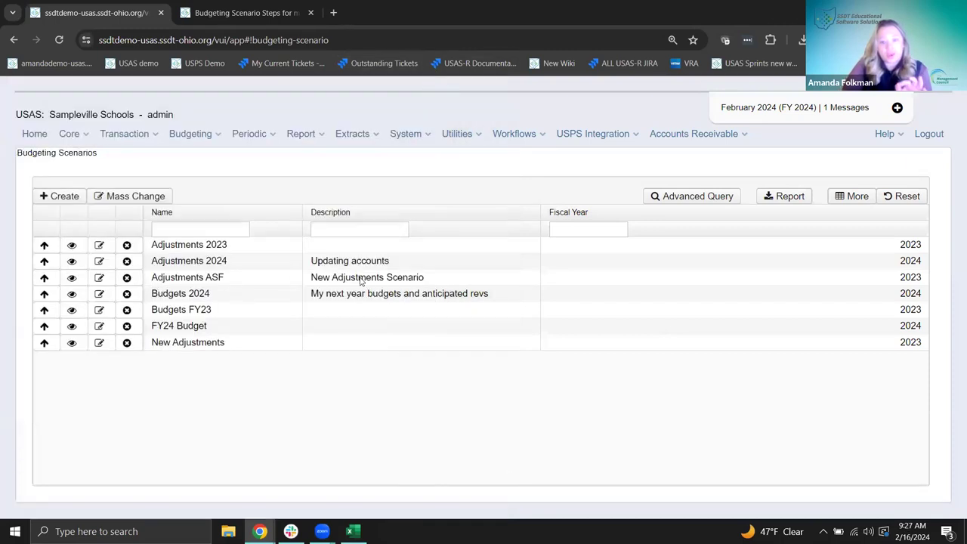
# Check the Promote a Scenario section of the budget adjustment guide in the SSDT wiki, then return to USAS
pyautogui.click(227, 13)
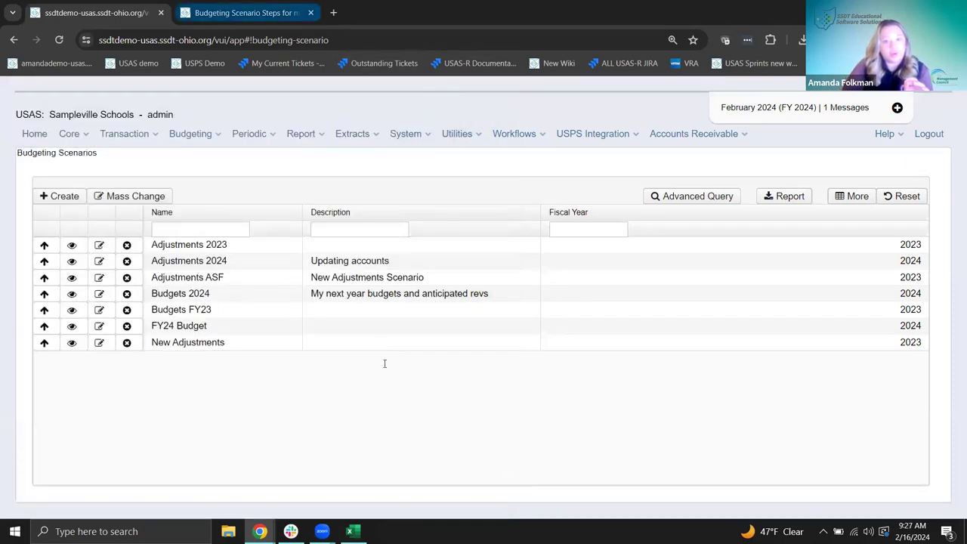
pyautogui.scroll(-3, 412, 392)
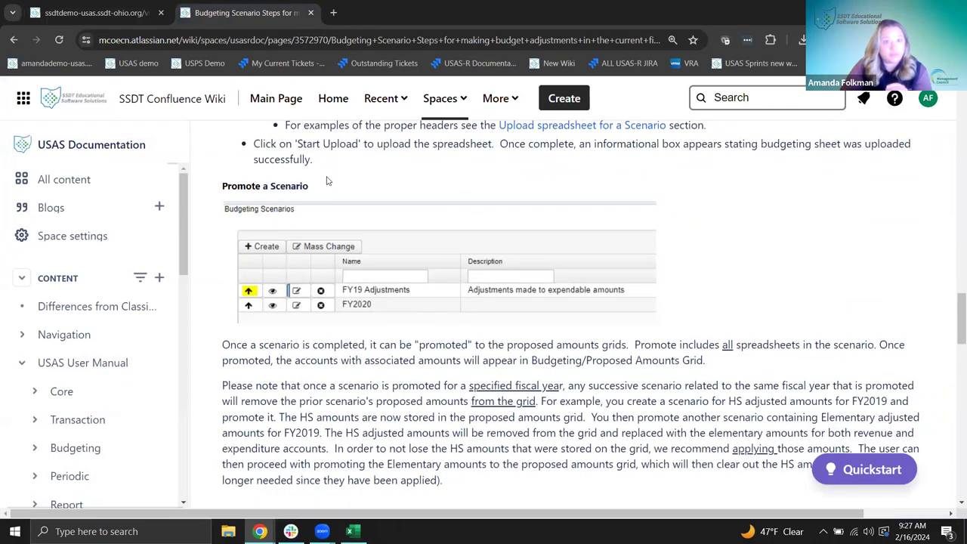
pyautogui.click(99, 13)
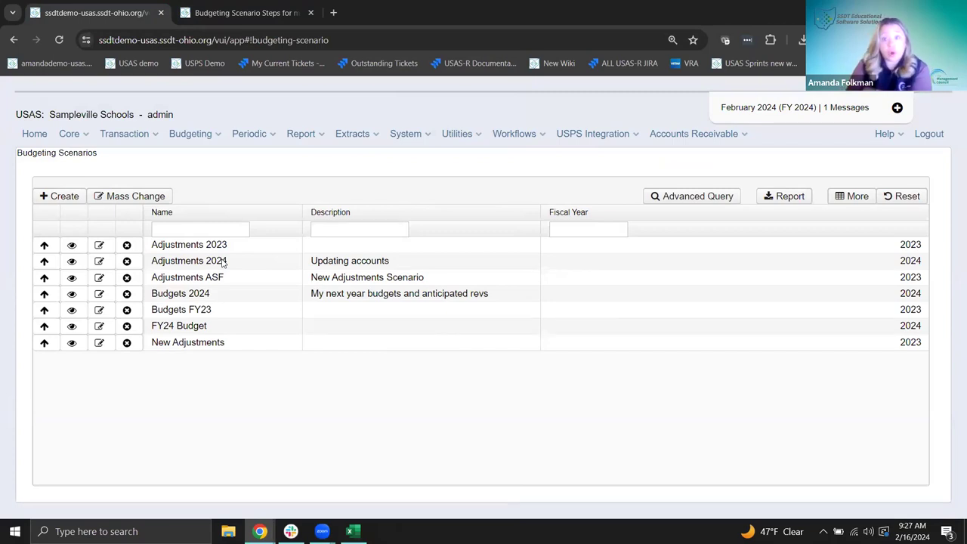
# Review the existing proposed budgets for Fiscal Year 2024 and the proposed anticipated revenues in the Proposed Amounts grids
pyautogui.click(196, 136)
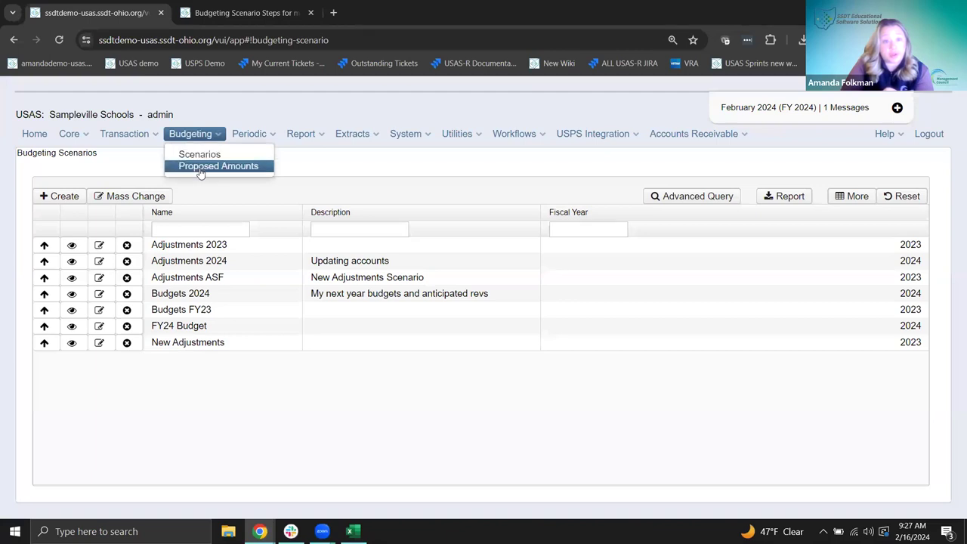
pyautogui.click(200, 167)
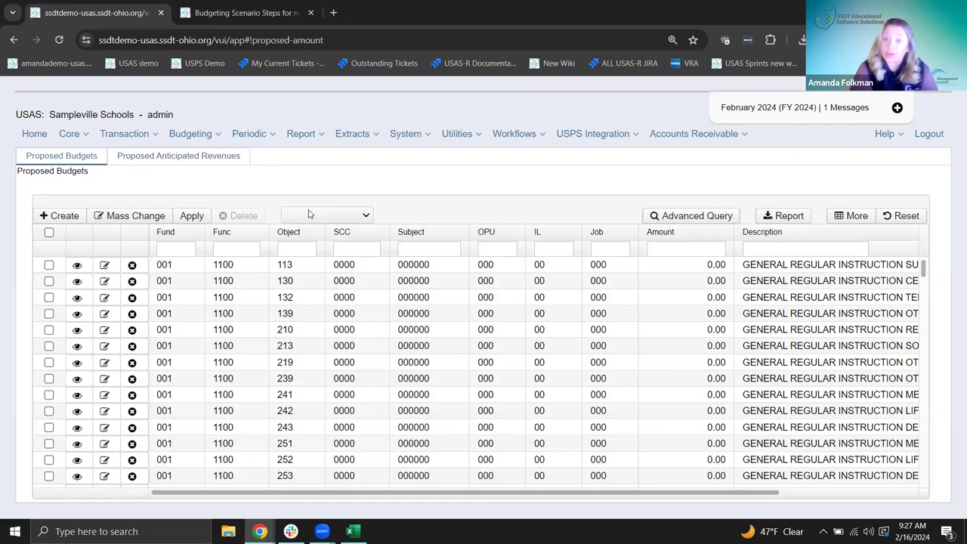
pyautogui.click(346, 219)
pyautogui.click(342, 246)
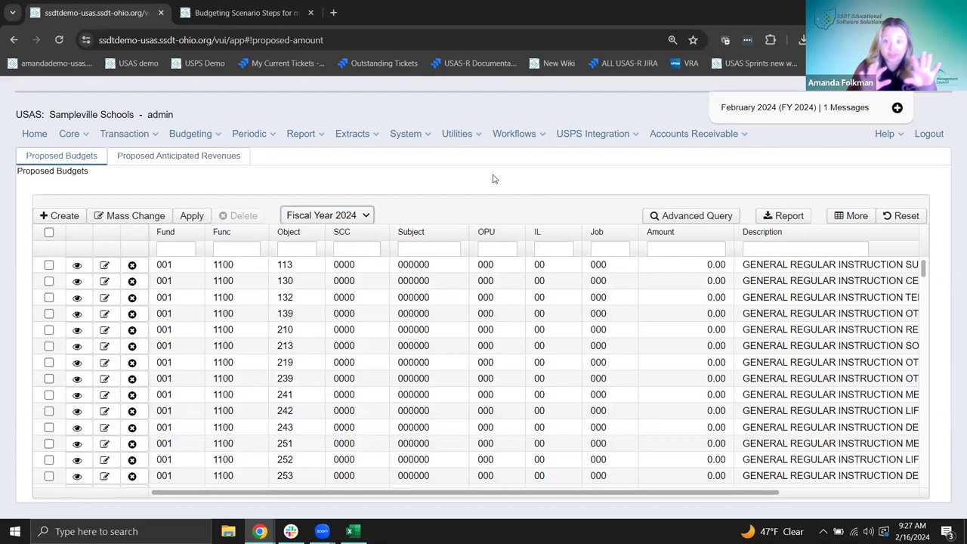
pyautogui.scroll(-10, 546, 423)
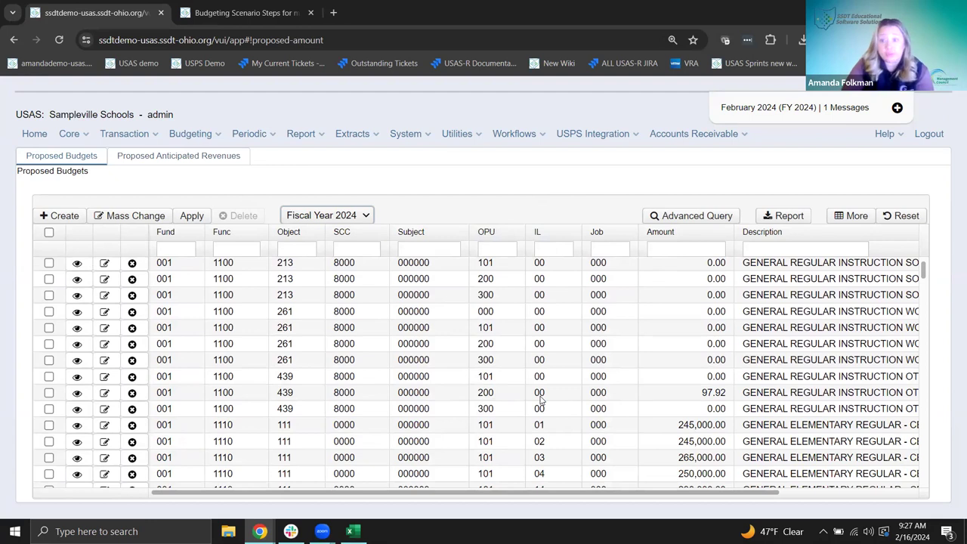
pyautogui.scroll(-10, 540, 400)
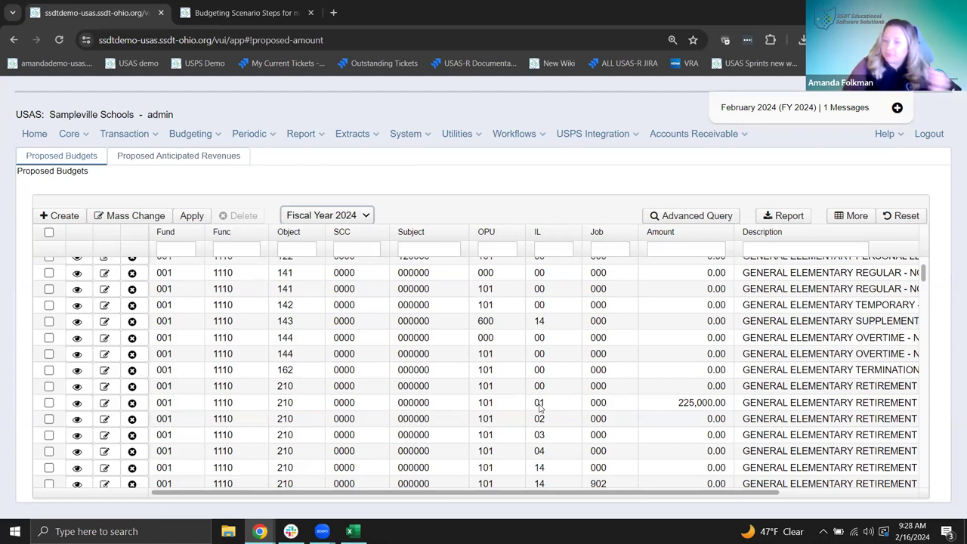
pyautogui.scroll(5, 540, 408)
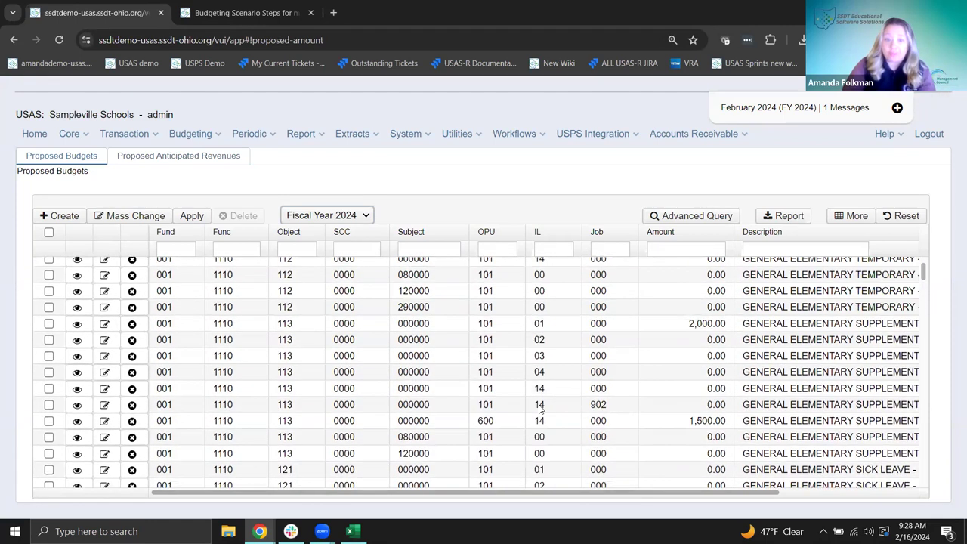
pyautogui.scroll(2, 540, 407)
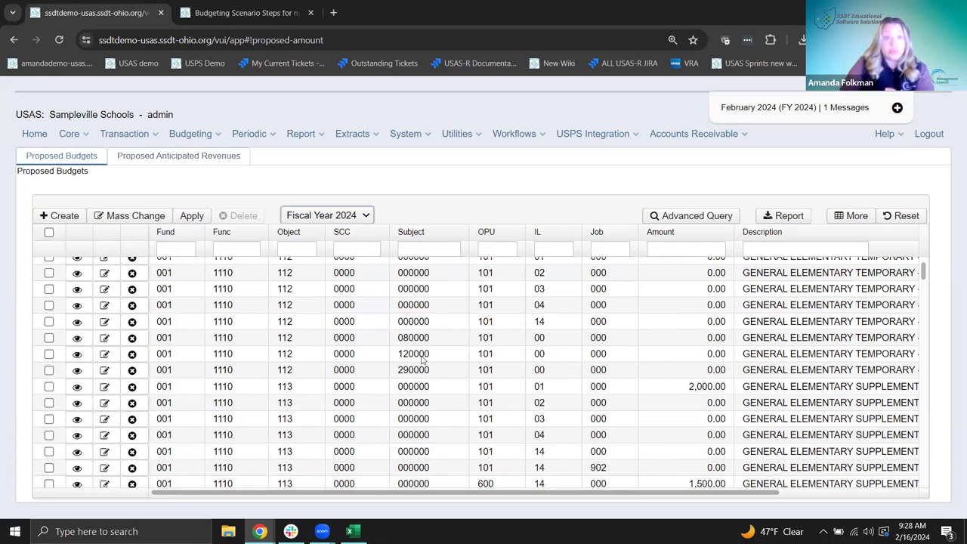
pyautogui.click(154, 162)
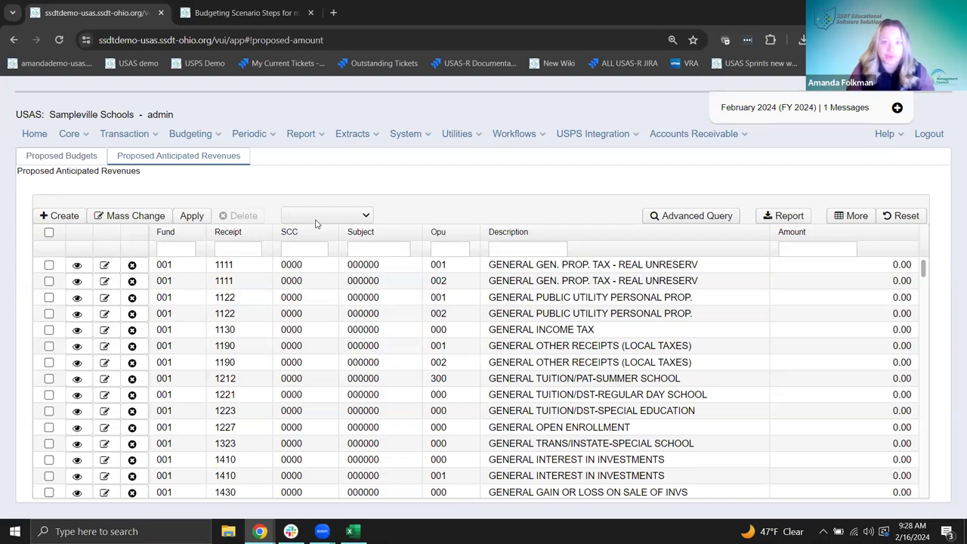
# Return to the budgeting scenarios and promote the Adjustments 2024 scenario to the proposed amounts
pyautogui.click(204, 134)
pyautogui.click(191, 156)
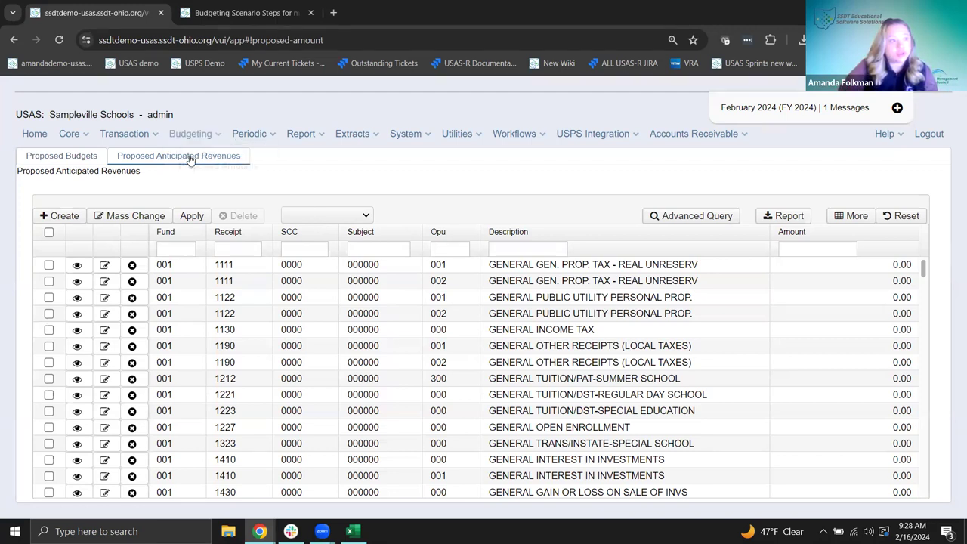
pyautogui.click(44, 261)
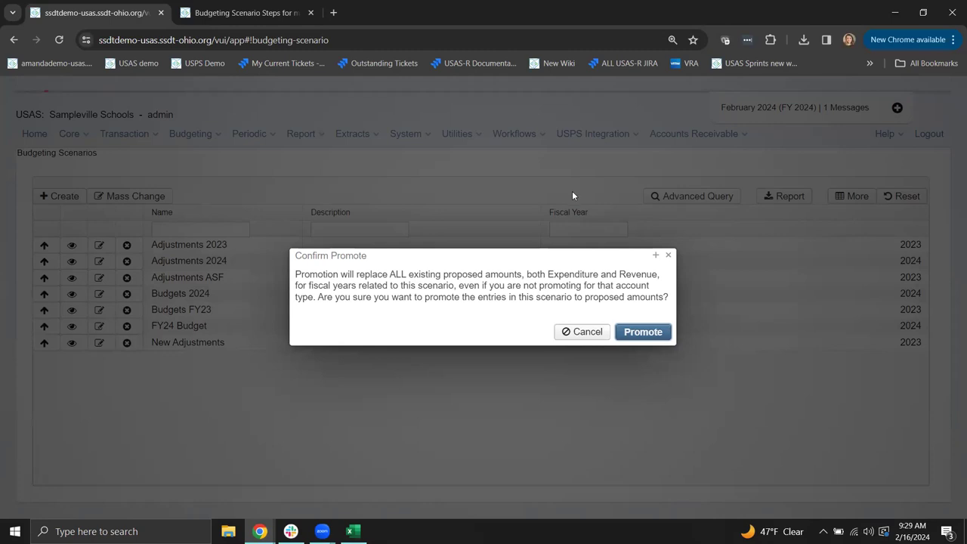
pyautogui.press('XF86AudioRaiseVolume')
pyautogui.press('XF86AudioRaiseVolume')
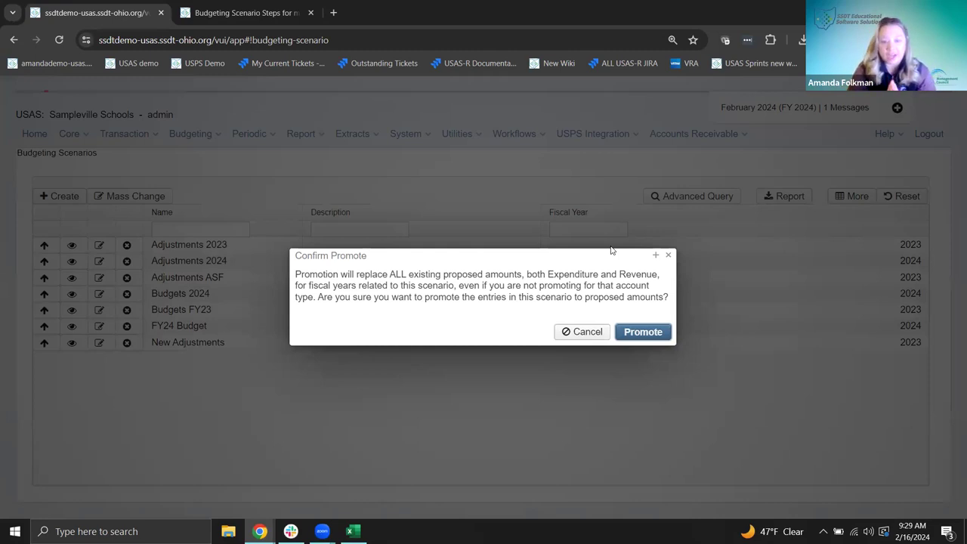
pyautogui.click(647, 330)
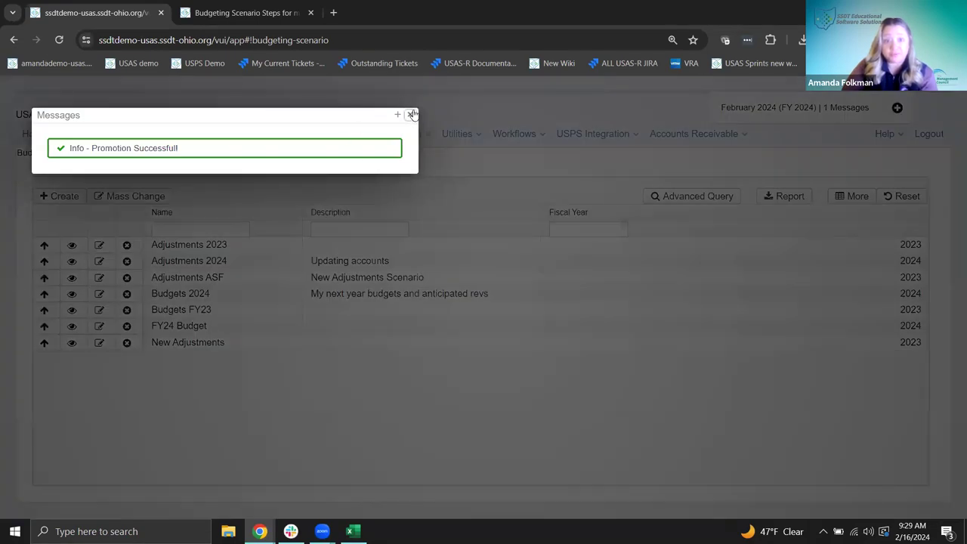
pyautogui.click(411, 114)
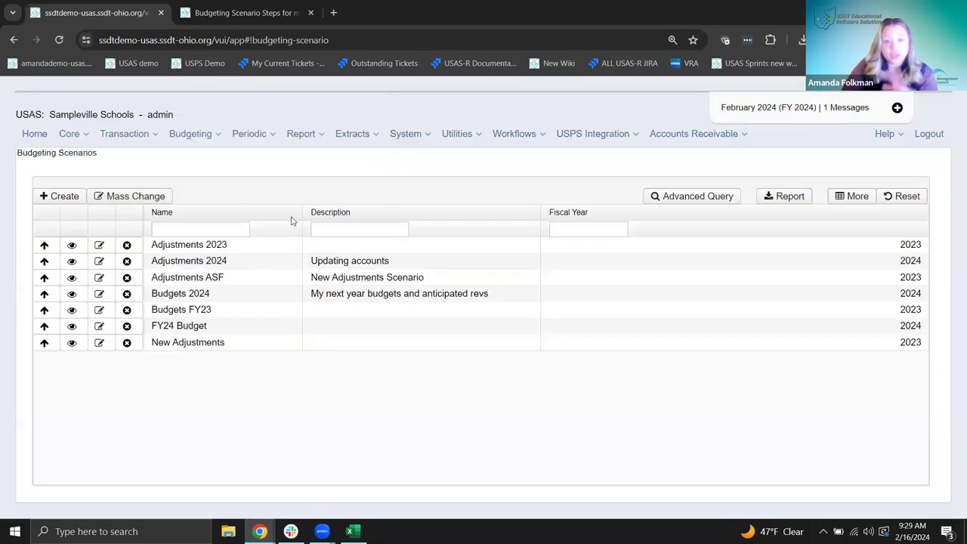
# Open the proposed amounts and show the promoted proposed budgets for Fiscal Year 2024
pyautogui.click(190, 135)
pyautogui.click(196, 166)
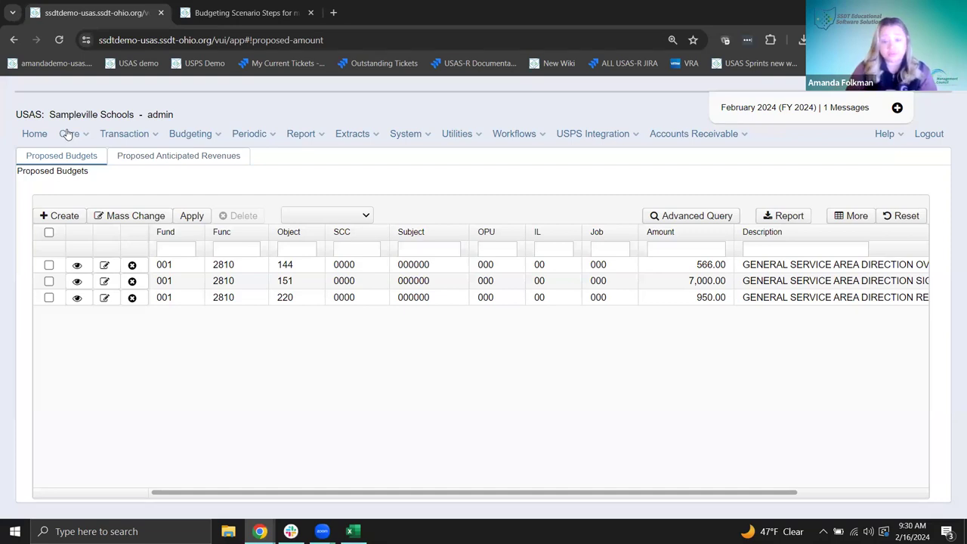
pyautogui.click(361, 216)
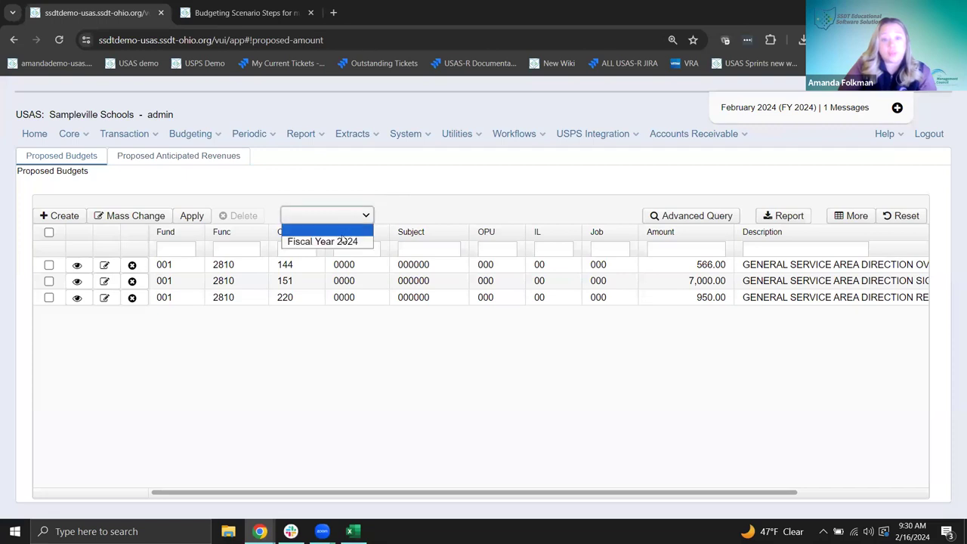
pyautogui.click(343, 241)
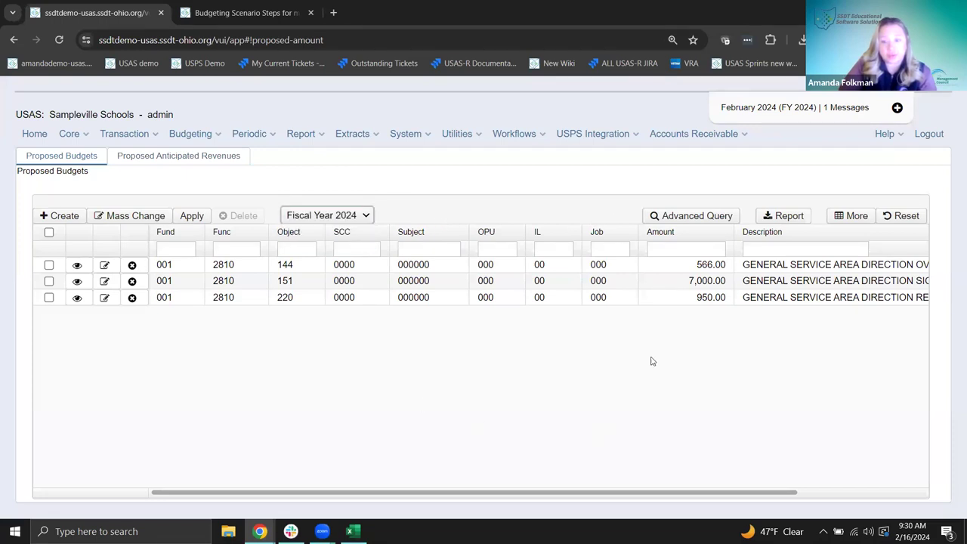
# Examine the options for applying the Fiscal Year 2024 proposed budgets with transaction type Adjustment, then leave without applying
pyautogui.click(192, 218)
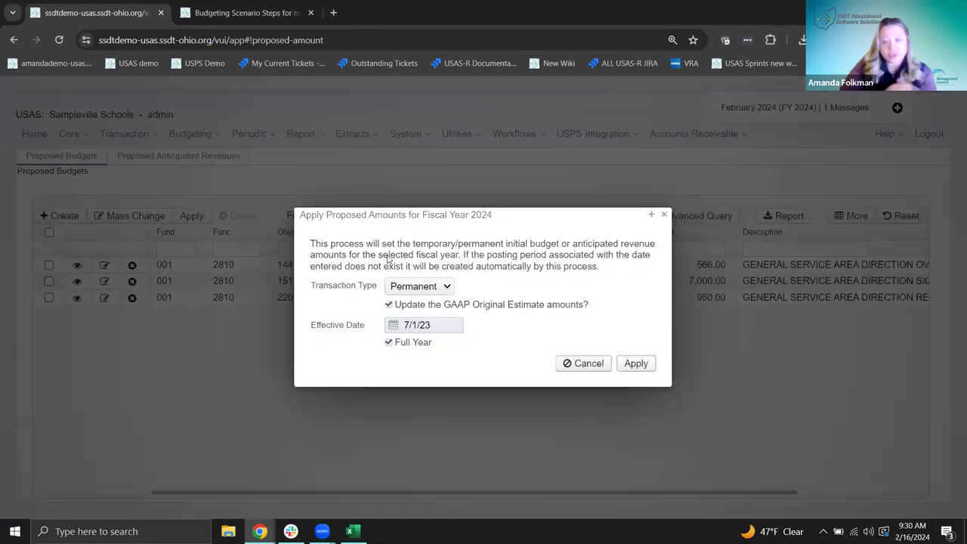
pyautogui.click(442, 289)
pyautogui.click(432, 326)
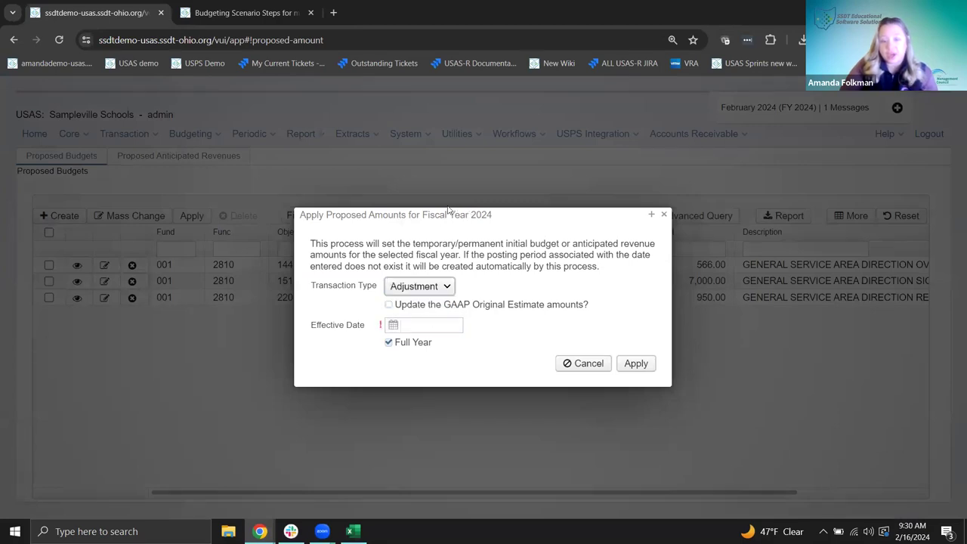
pyautogui.moveTo(449, 211); pyautogui.dragTo(451, 318)
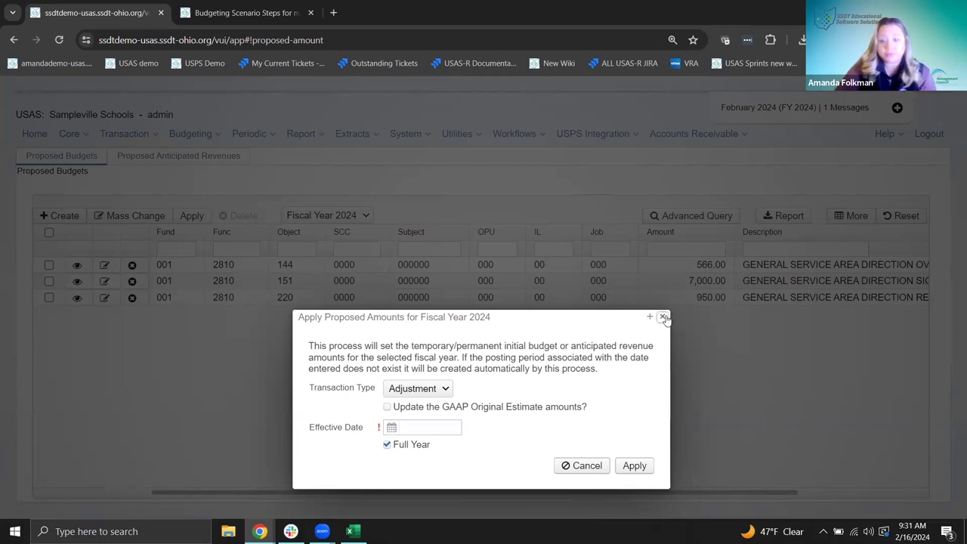
pyautogui.press('Escape')
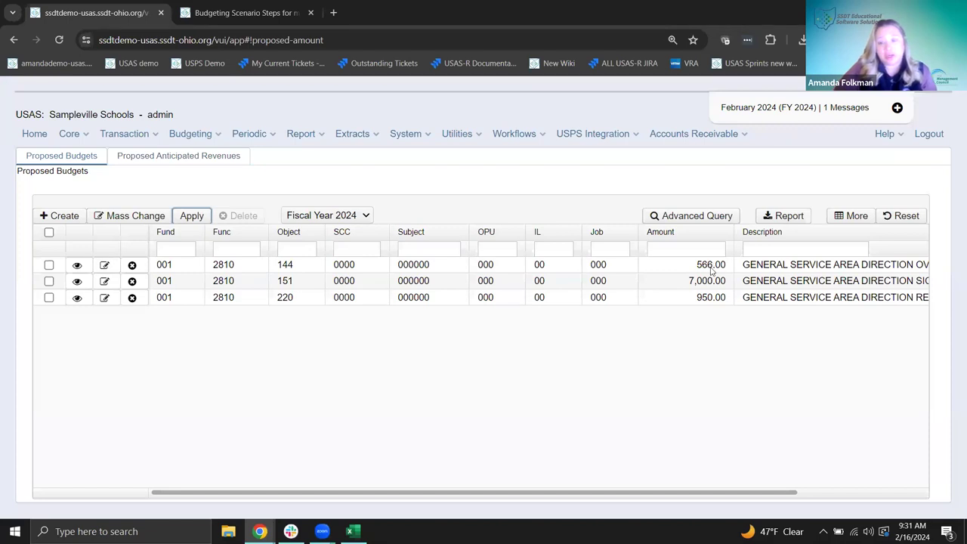
pyautogui.click(104, 266)
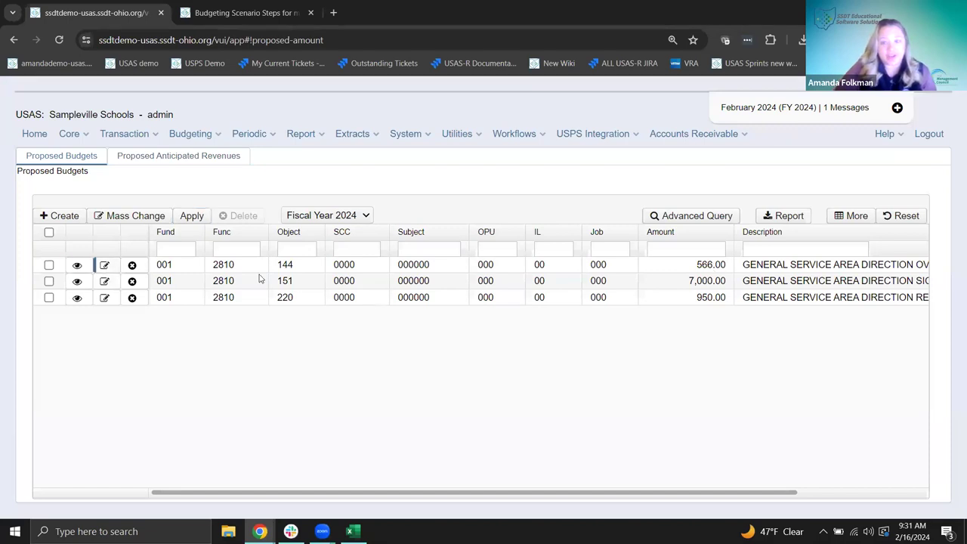
pyautogui.moveTo(113, 200); pyautogui.dragTo(128, 197)
pyautogui.write('600')
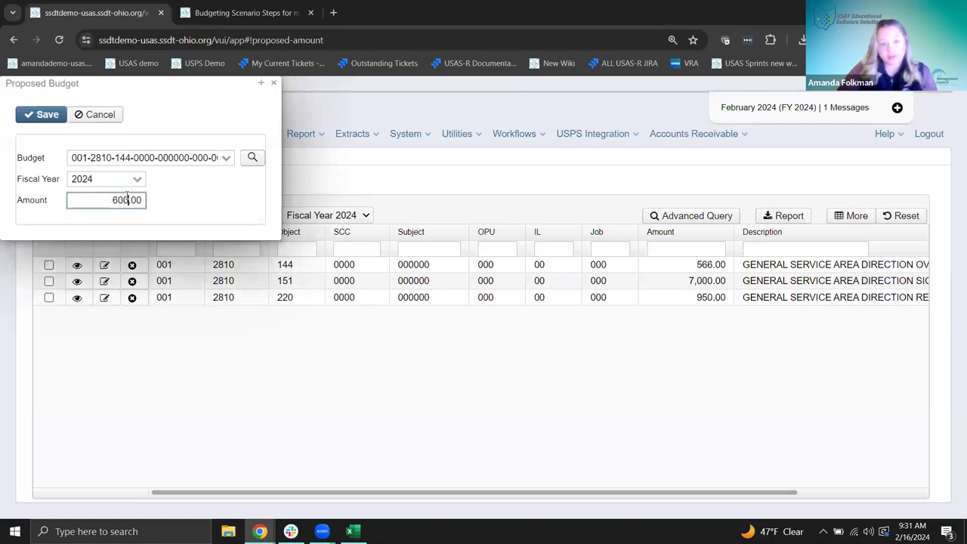
pyautogui.click(43, 114)
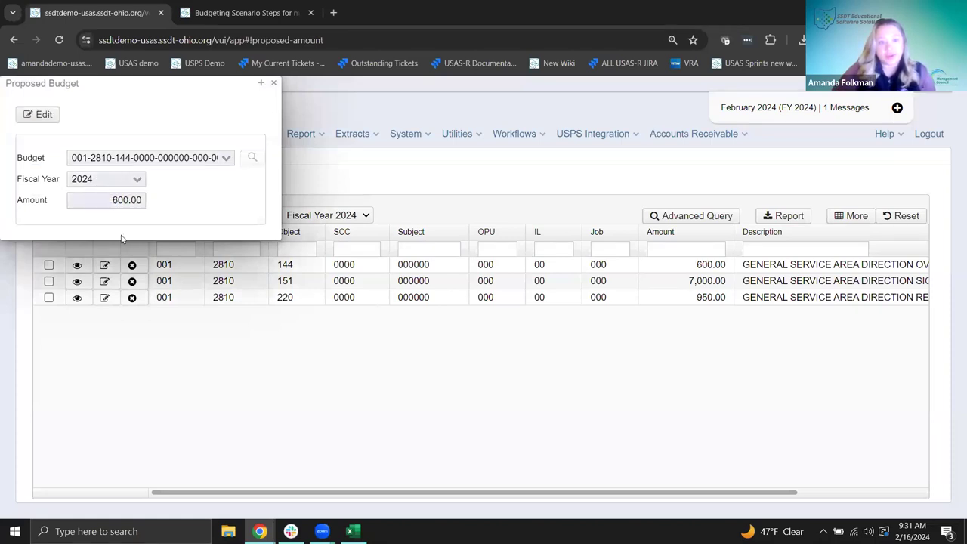
pyautogui.click(273, 83)
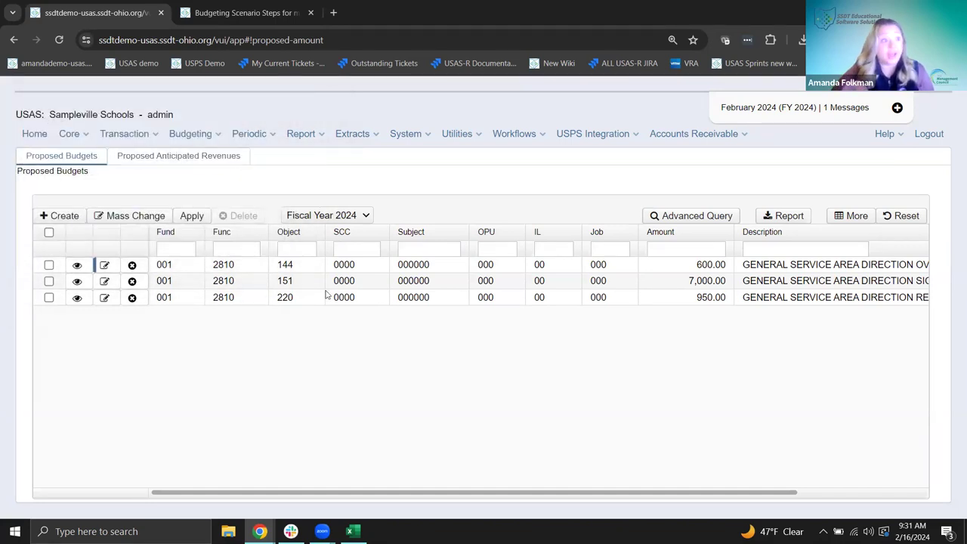
pyautogui.click(53, 219)
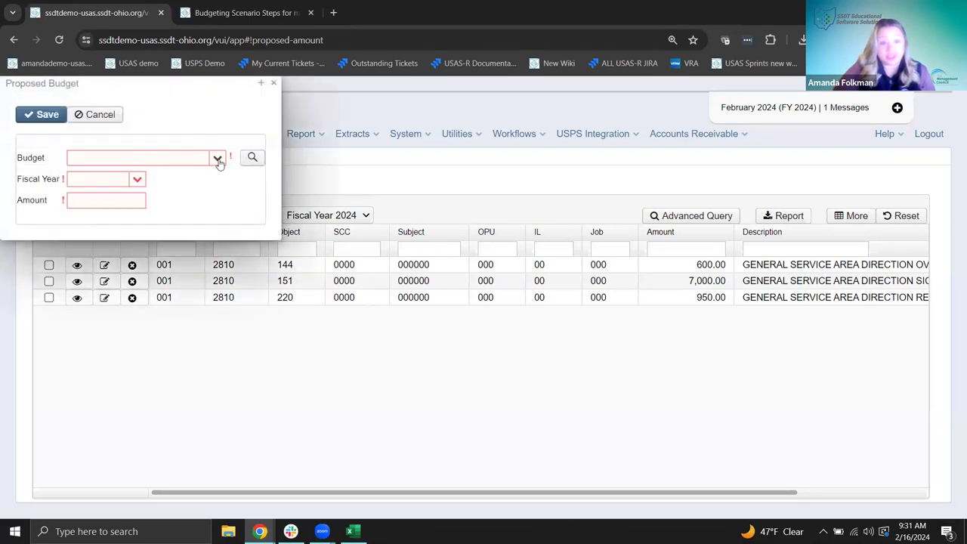
pyautogui.click(216, 161)
pyautogui.click(103, 227)
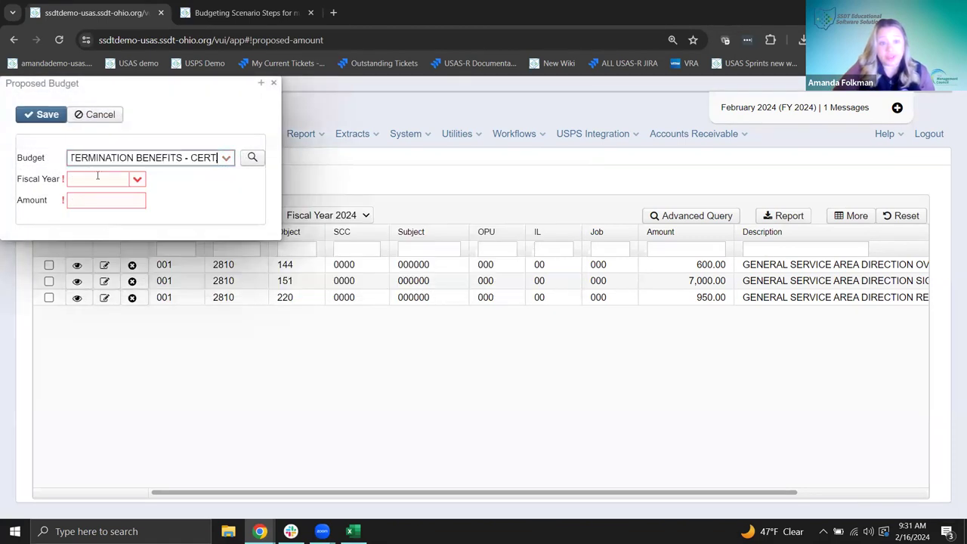
pyautogui.click(136, 181)
pyautogui.click(91, 199)
pyautogui.click(111, 200)
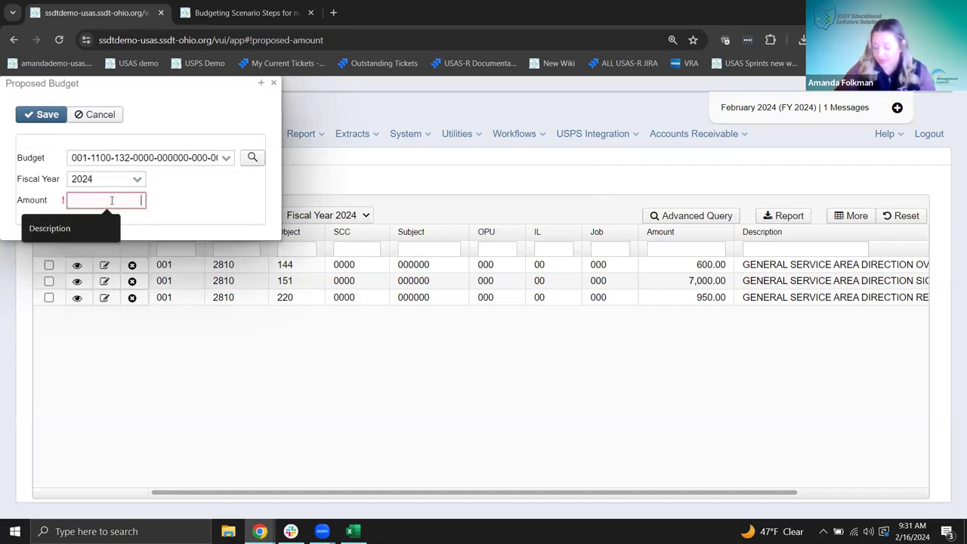
pyautogui.write('900')
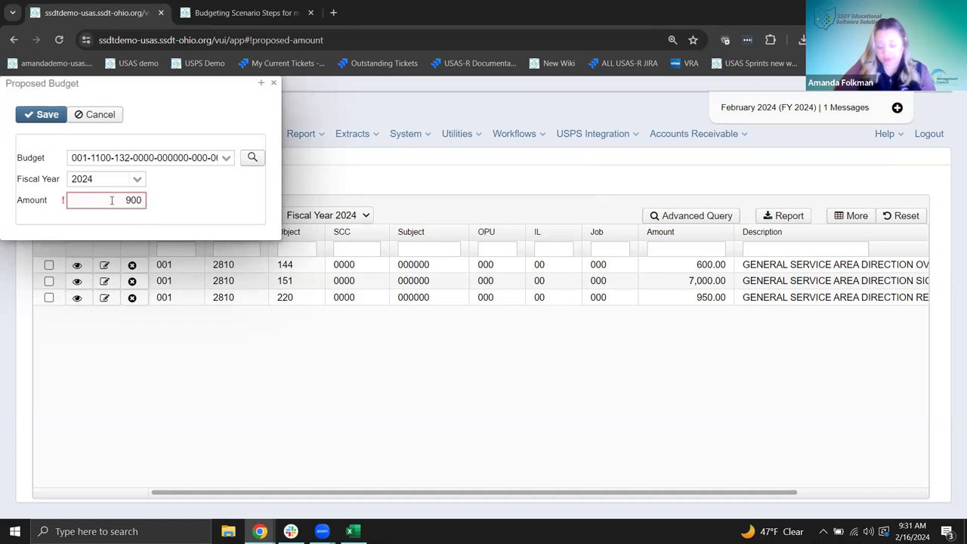
pyautogui.click(38, 114)
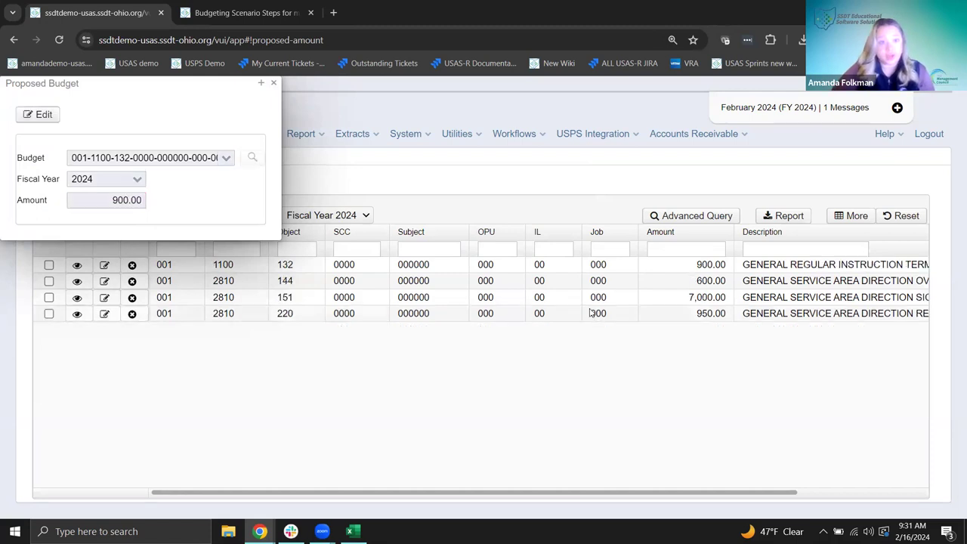
pyautogui.click(273, 82)
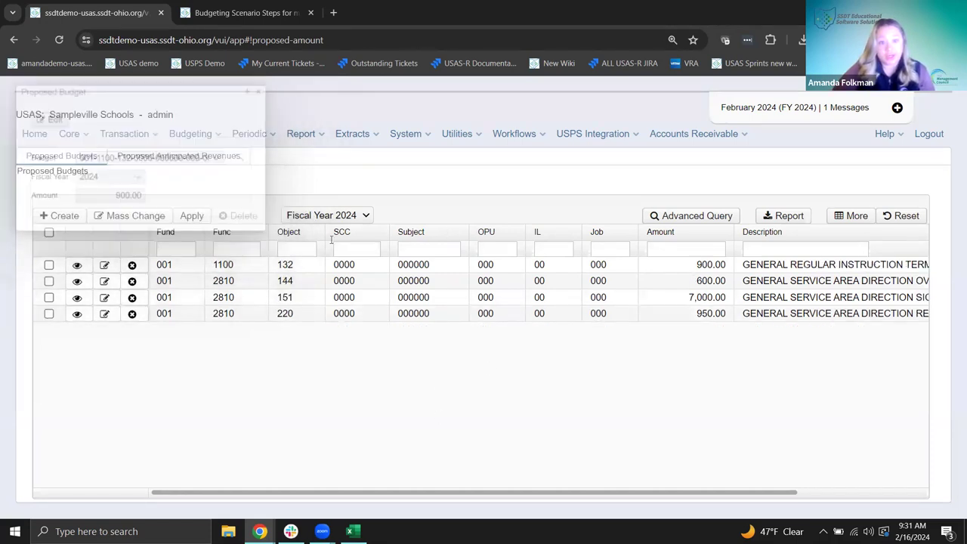
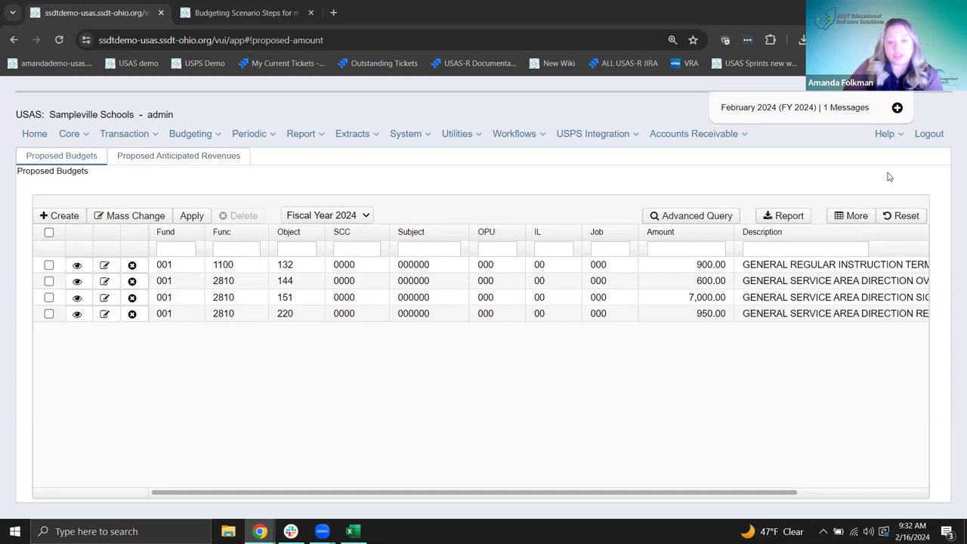
# Delete the proposed budget for fund 001, function 2810, object 220
pyautogui.click(131, 314)
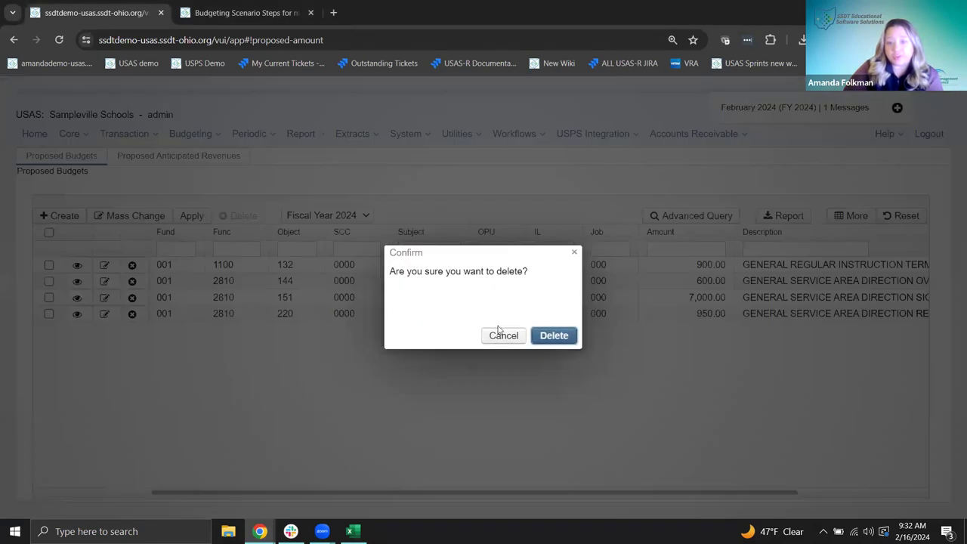
pyautogui.click(553, 335)
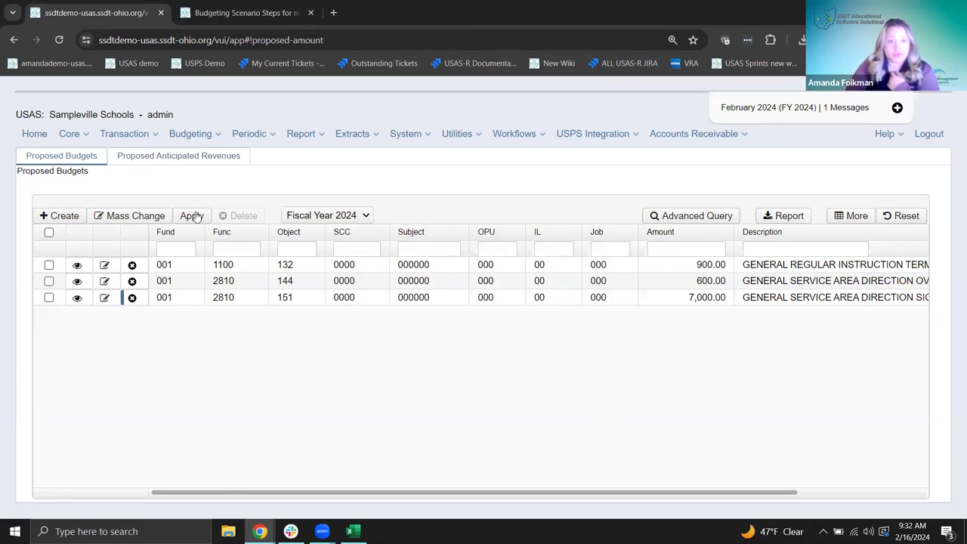
# Consult the Budgeting Scenario Steps wiki page on managing and applying adjusted amounts, and return to the proposed budgets in USAS
pyautogui.click(242, 13)
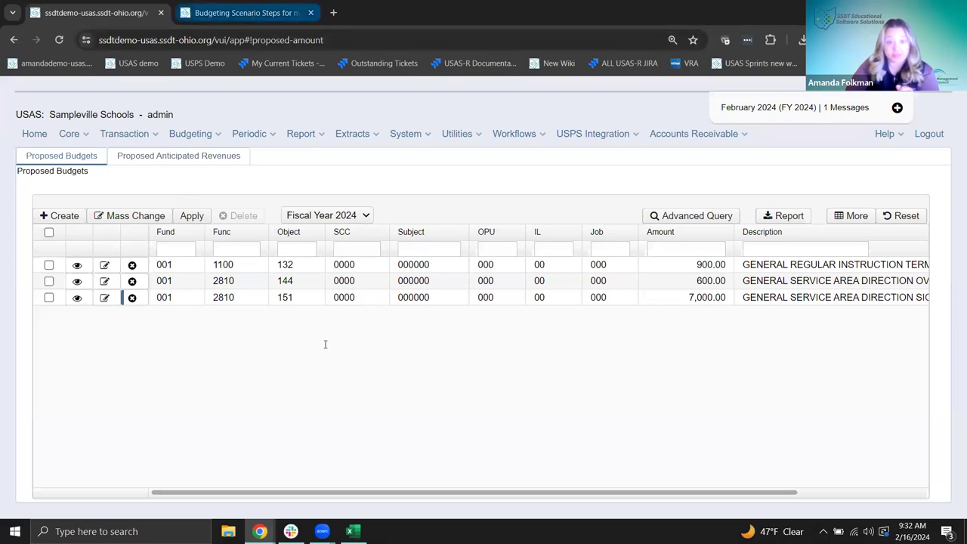
pyautogui.scroll(-6, 325, 345)
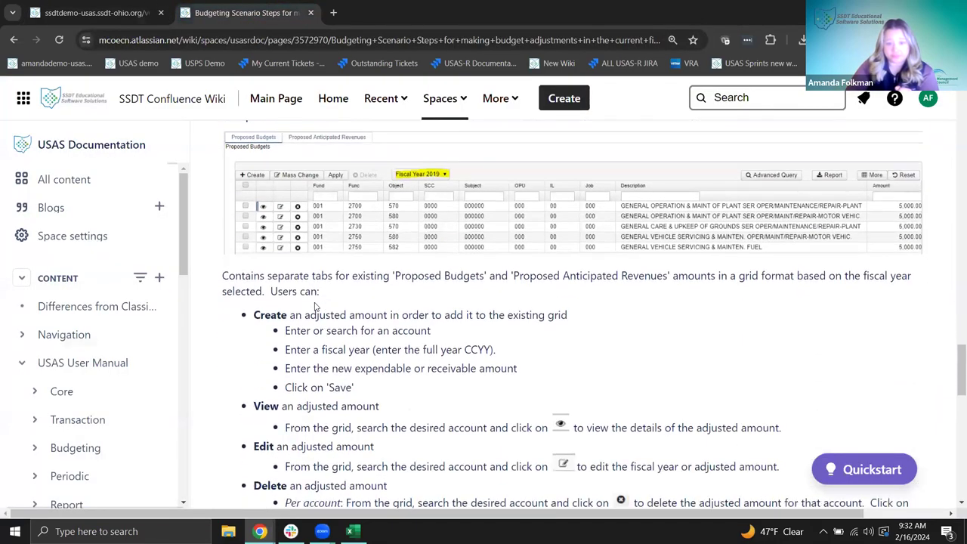
pyautogui.scroll(-2, 314, 302)
pyautogui.scroll(3, 314, 302)
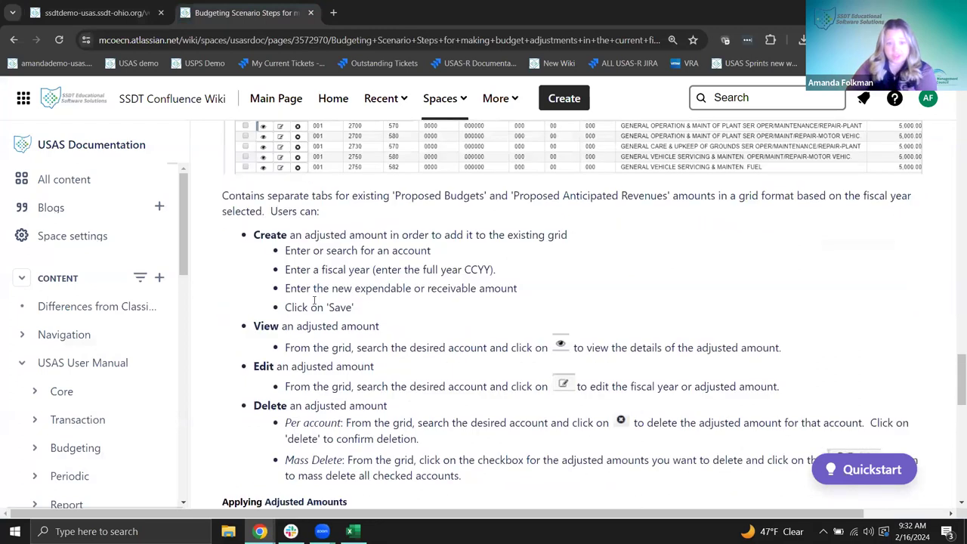
pyautogui.scroll(-1, 316, 302)
pyautogui.scroll(-3, 316, 302)
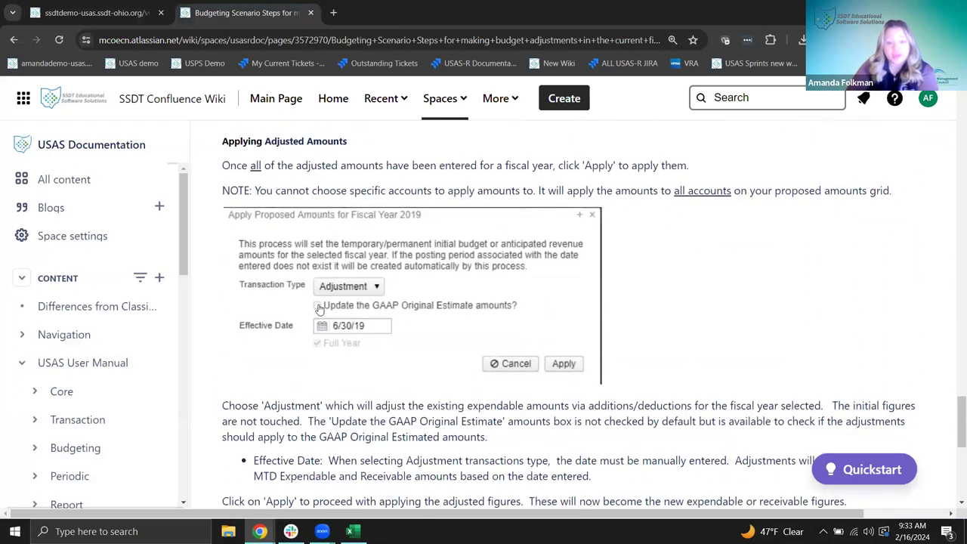
pyautogui.click(140, 12)
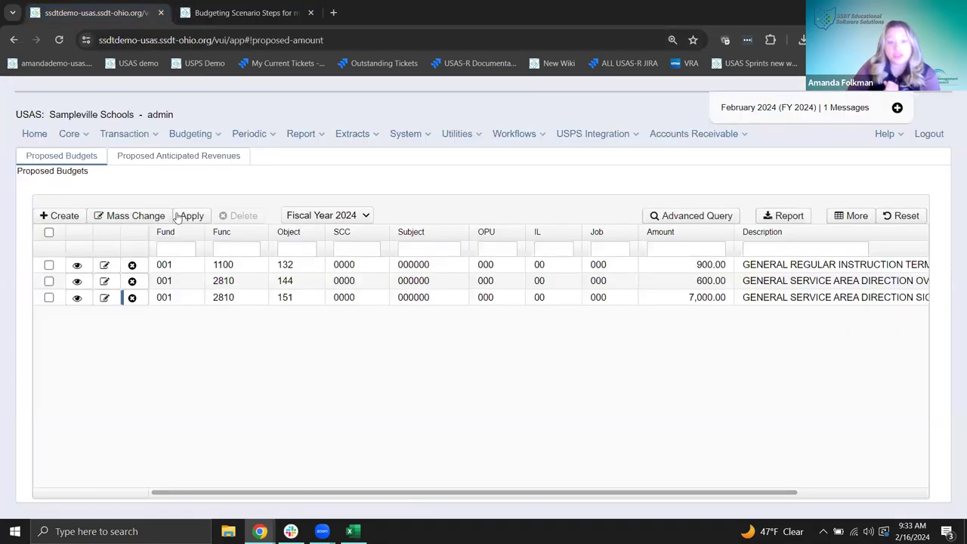
# Apply the Fiscal Year 2024 proposed budgets with transaction type Adjustment and effective date 2/1/24
pyautogui.click(325, 216)
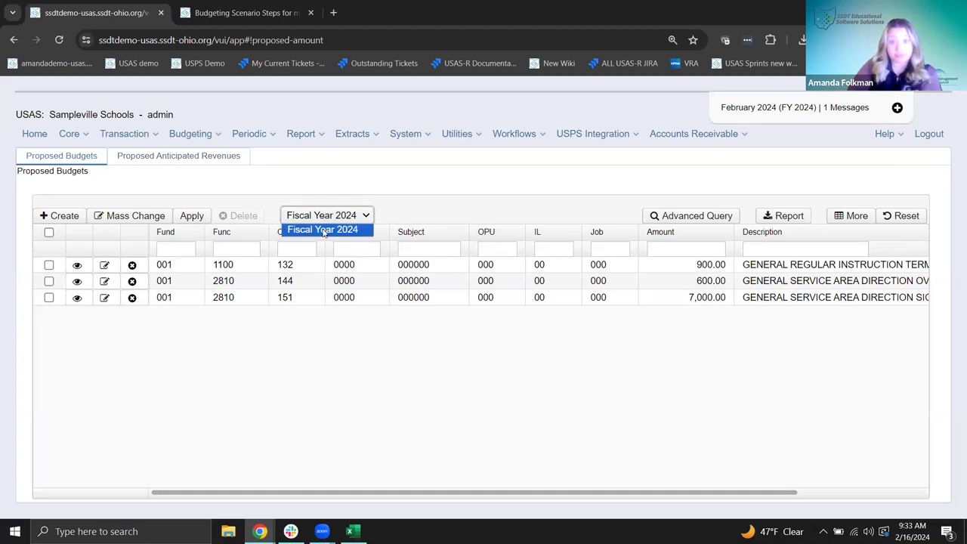
pyautogui.click(324, 230)
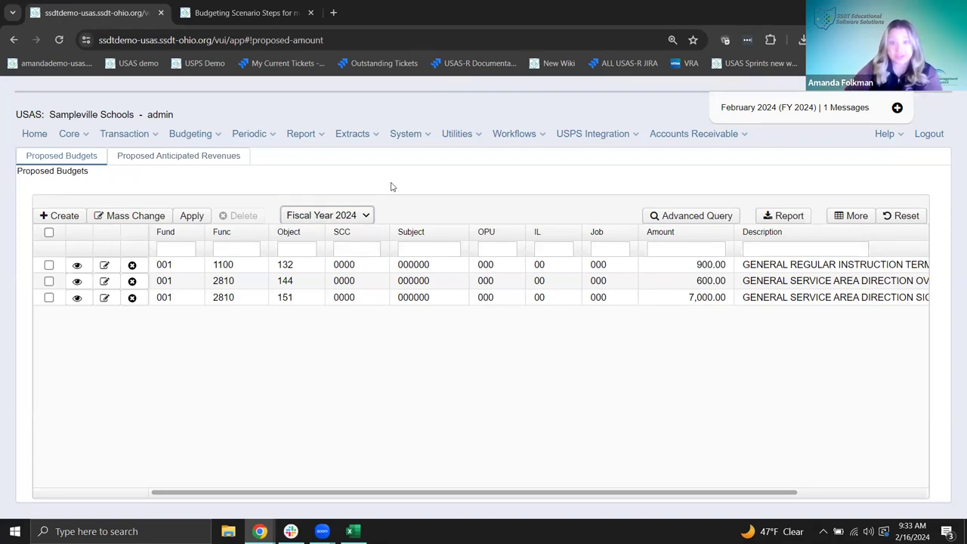
pyautogui.click(192, 216)
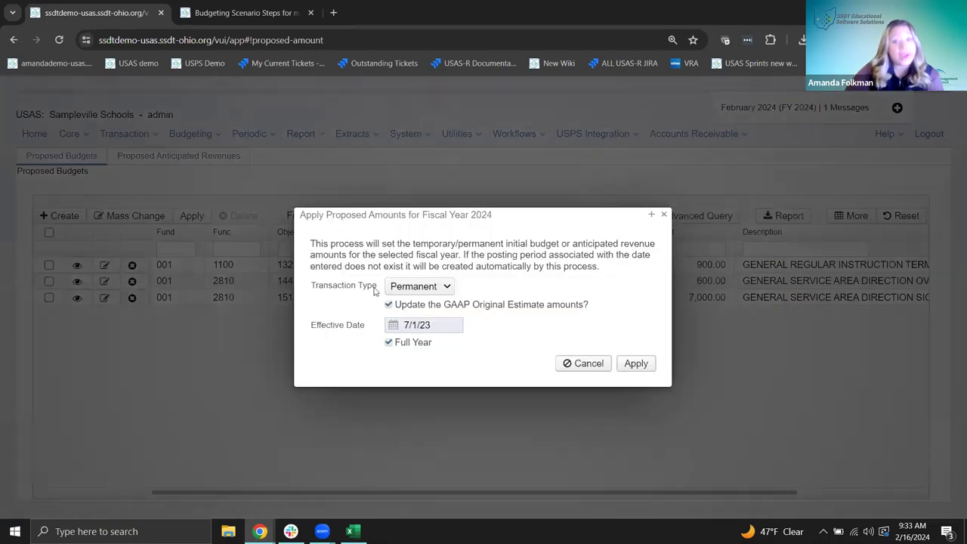
pyautogui.click(436, 289)
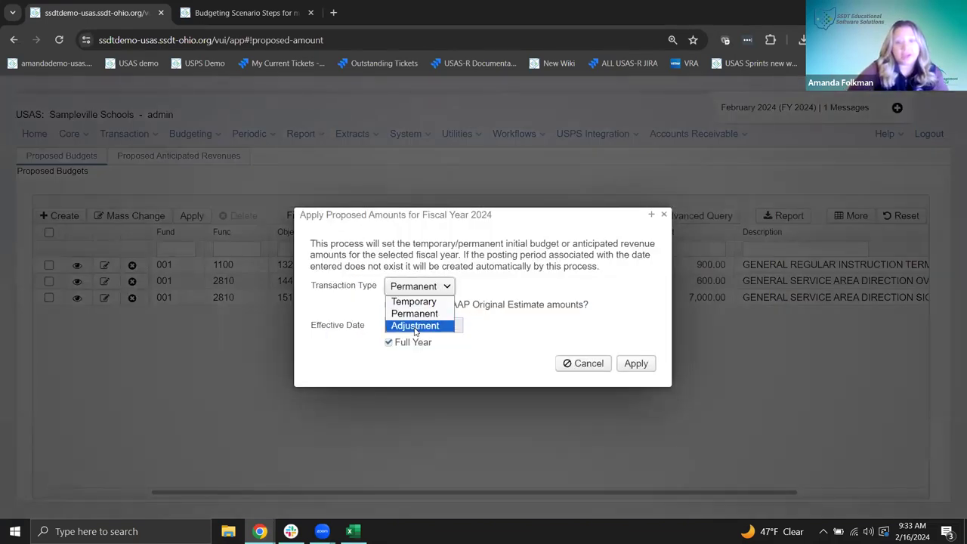
pyautogui.click(414, 326)
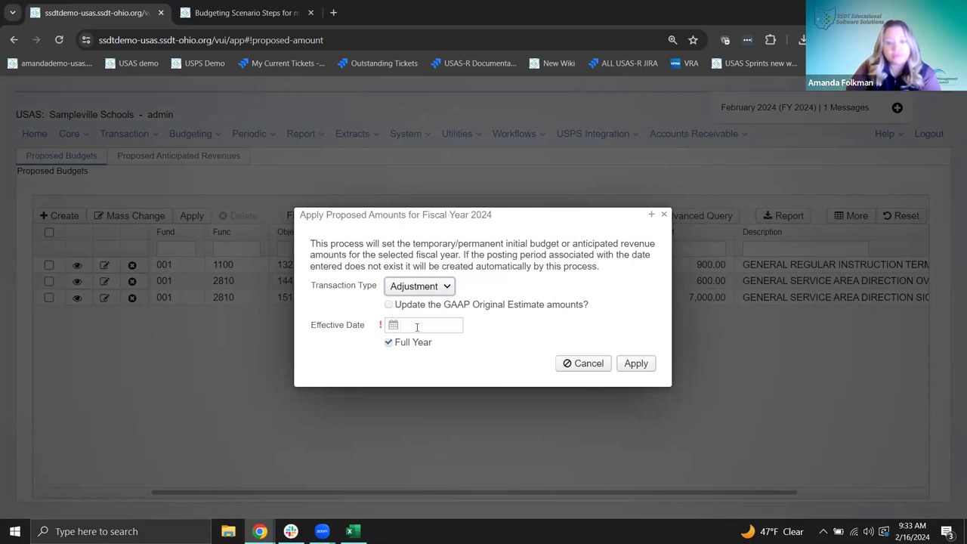
pyautogui.click(418, 327)
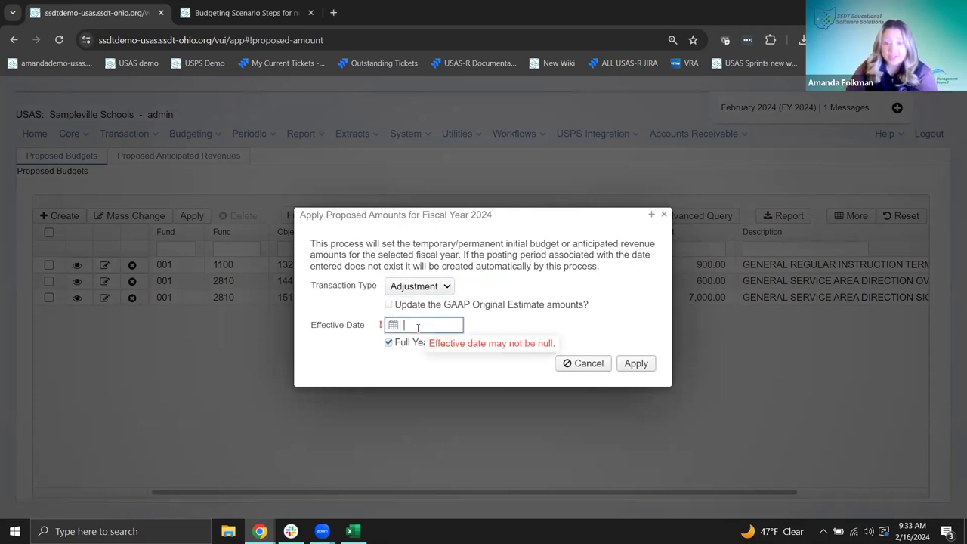
pyautogui.write('2/1/')
pyautogui.write('24')
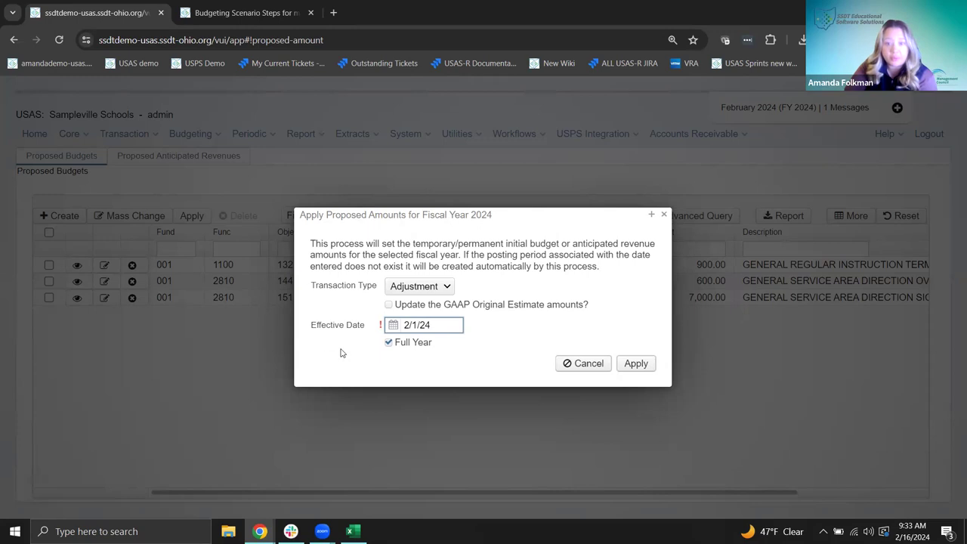
pyautogui.click(528, 341)
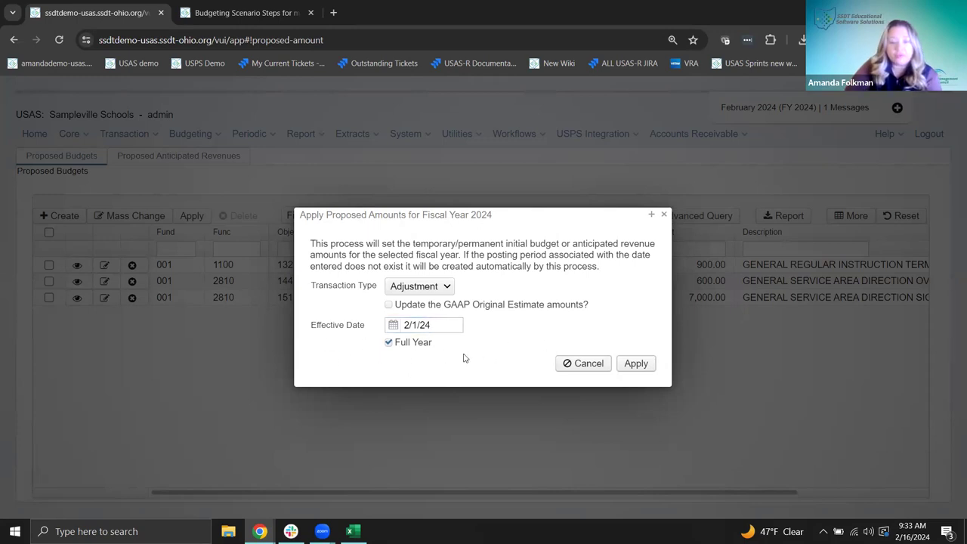
pyautogui.click(388, 343)
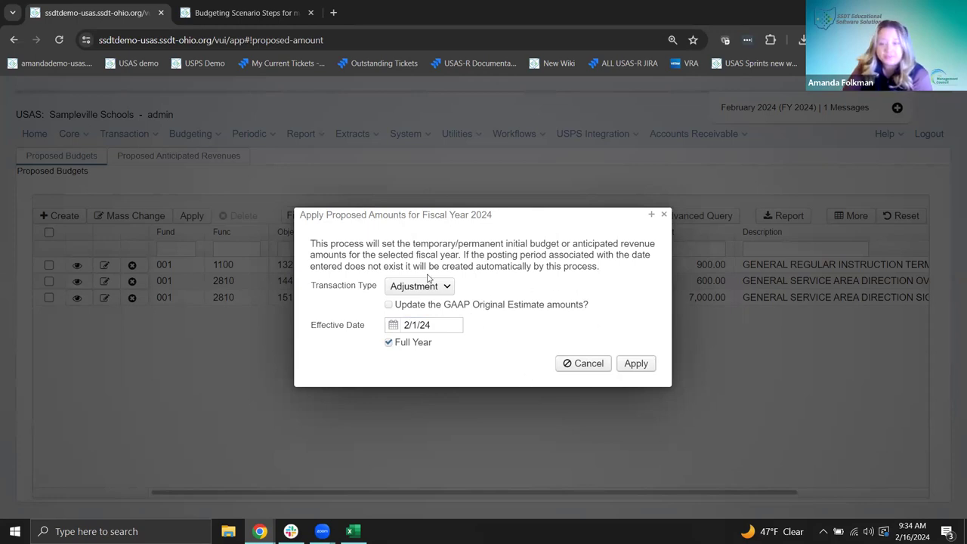
pyautogui.click(639, 364)
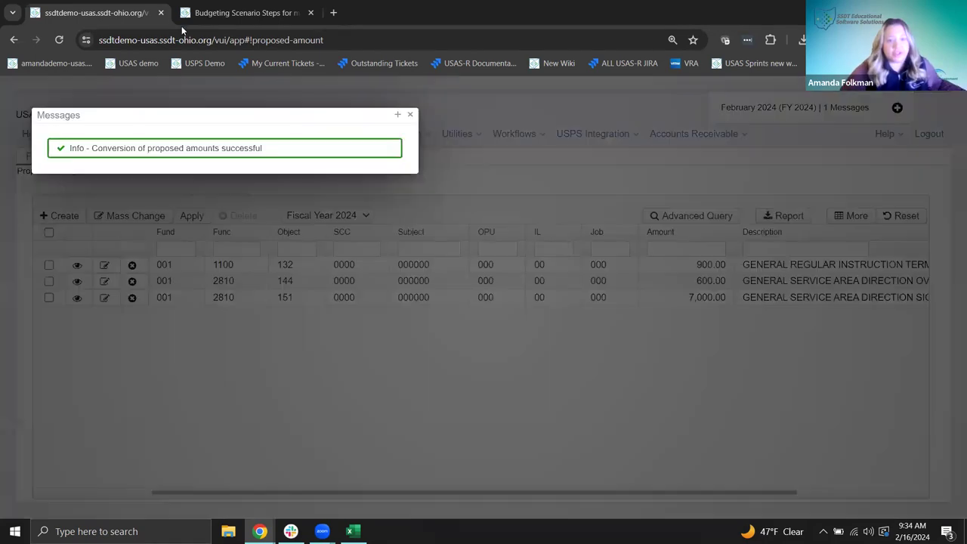
pyautogui.click(410, 114)
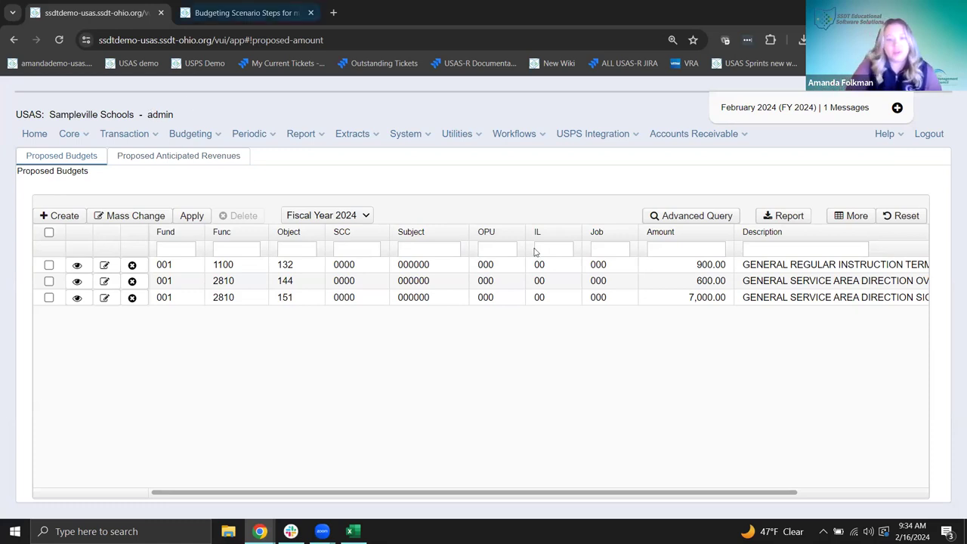
# Filter the expenditure accounts to fund 001, function 2810 and object 144, and examine that account's budget and adjustment amounts
pyautogui.moveTo(695, 281); pyautogui.dragTo(718, 280)
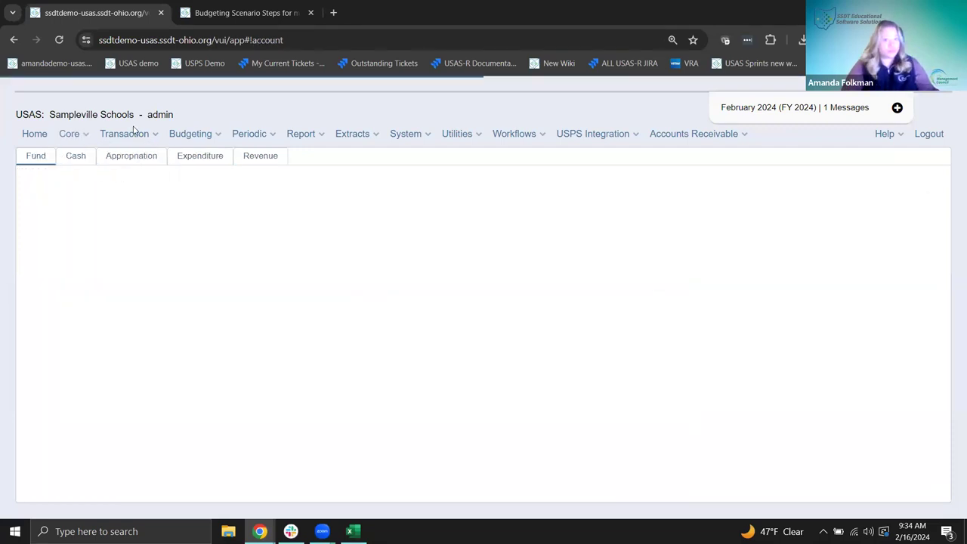
pyautogui.click(212, 164)
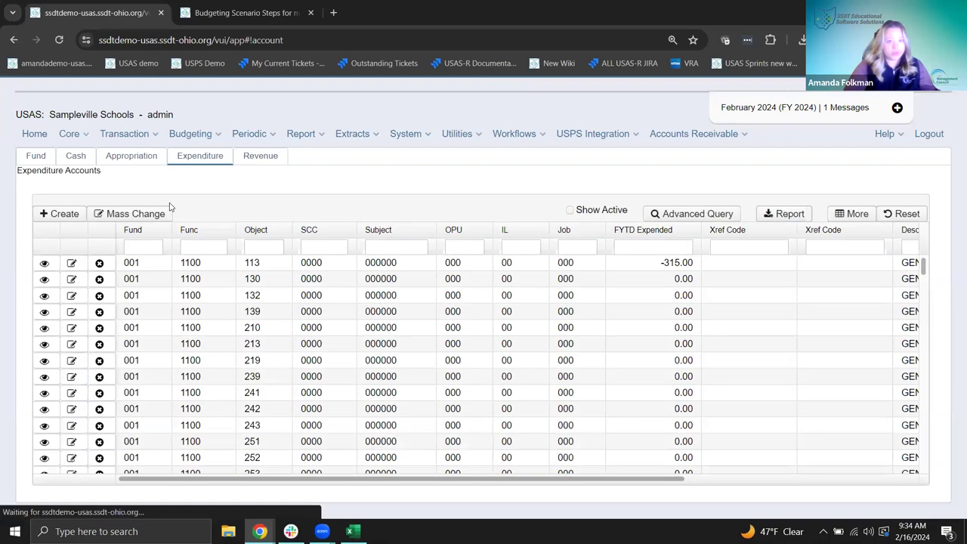
pyautogui.click(151, 248)
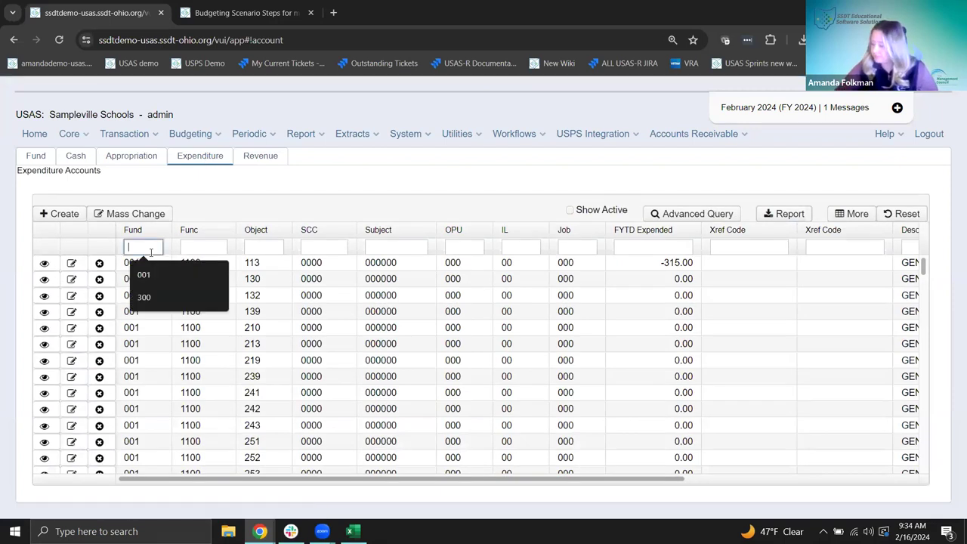
pyautogui.write('001')
pyautogui.press('Tab')
pyautogui.write('2810')
pyautogui.press('Tab')
pyautogui.write('144')
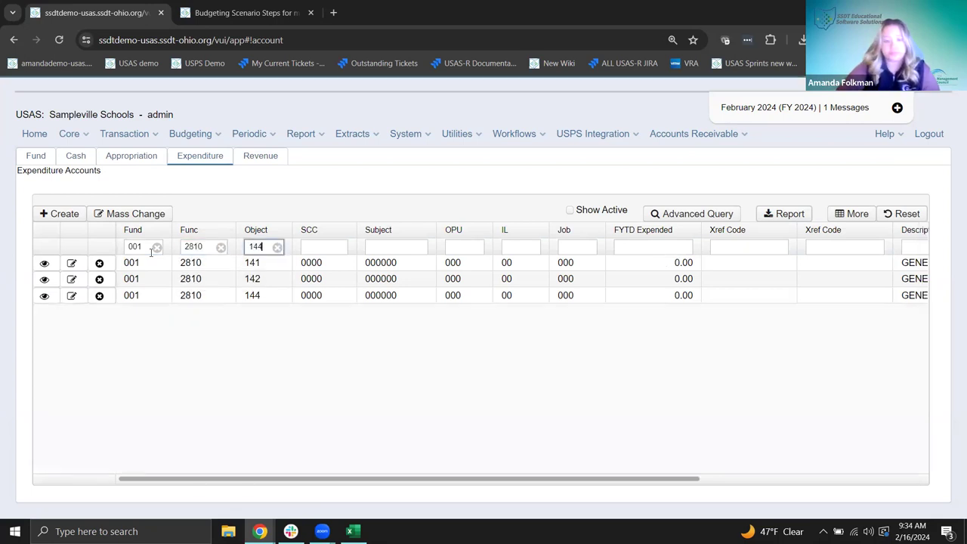
pyautogui.click(44, 264)
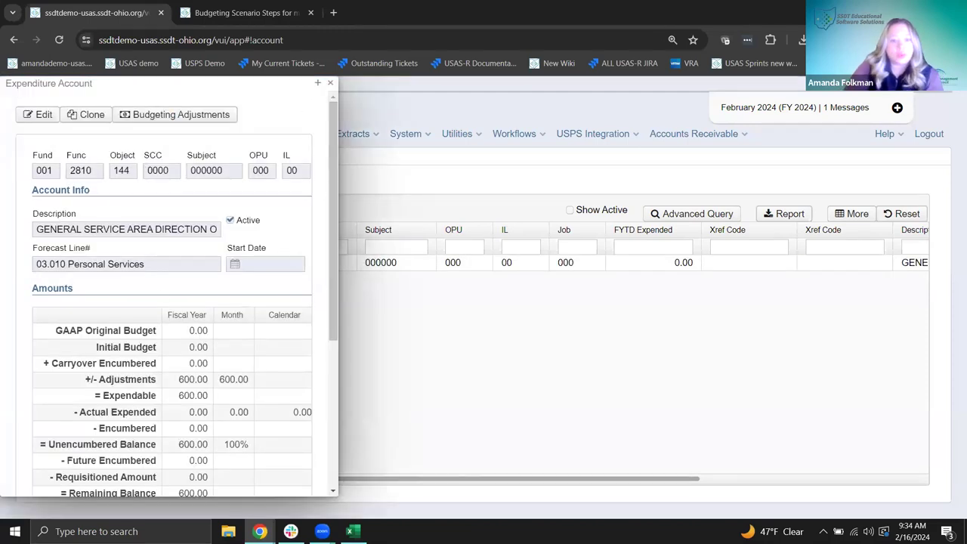
pyautogui.scroll(-1, 211, 242)
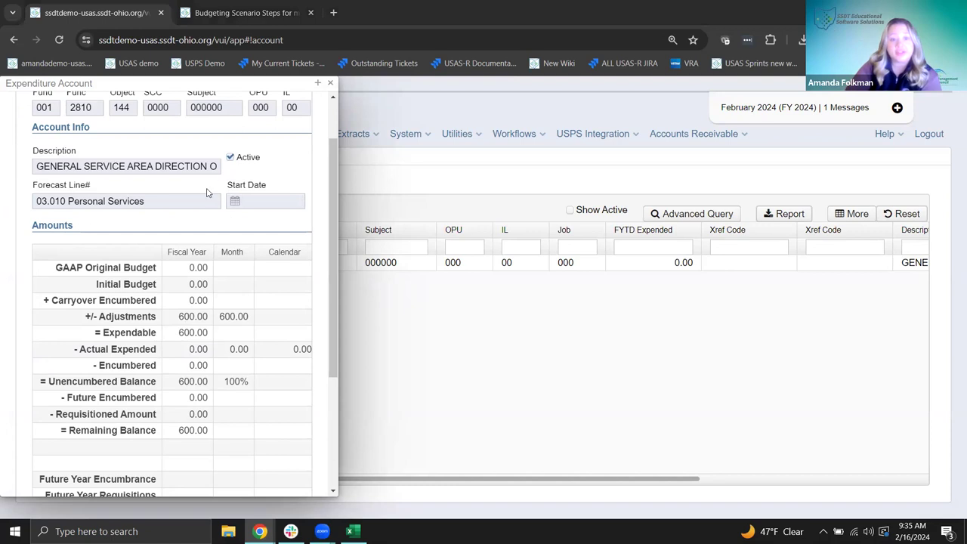
# Open the account's budgeting transactions and examine the description of the 02/01/2024 adjustment
pyautogui.scroll(2, 201, 236)
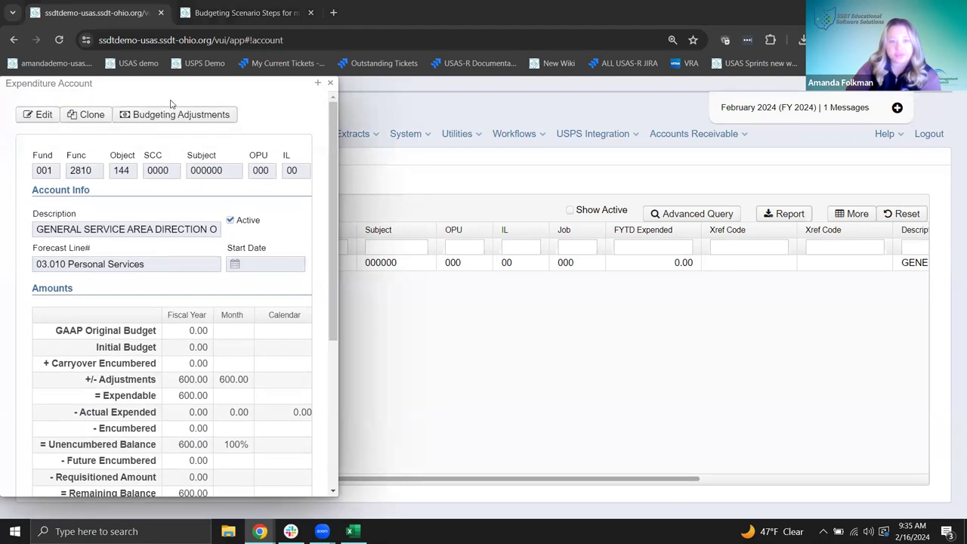
pyautogui.click(146, 116)
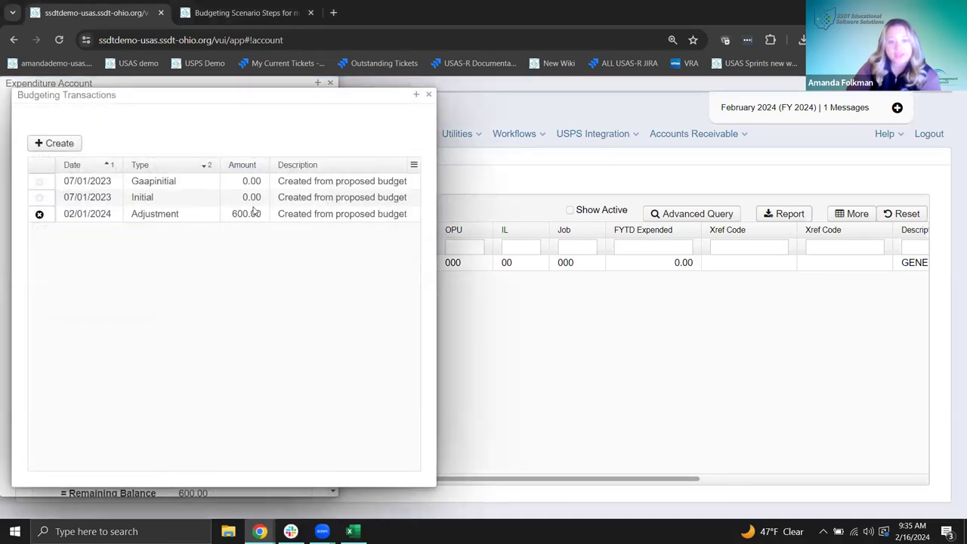
pyautogui.moveTo(286, 216); pyautogui.dragTo(393, 221)
pyautogui.click(416, 221)
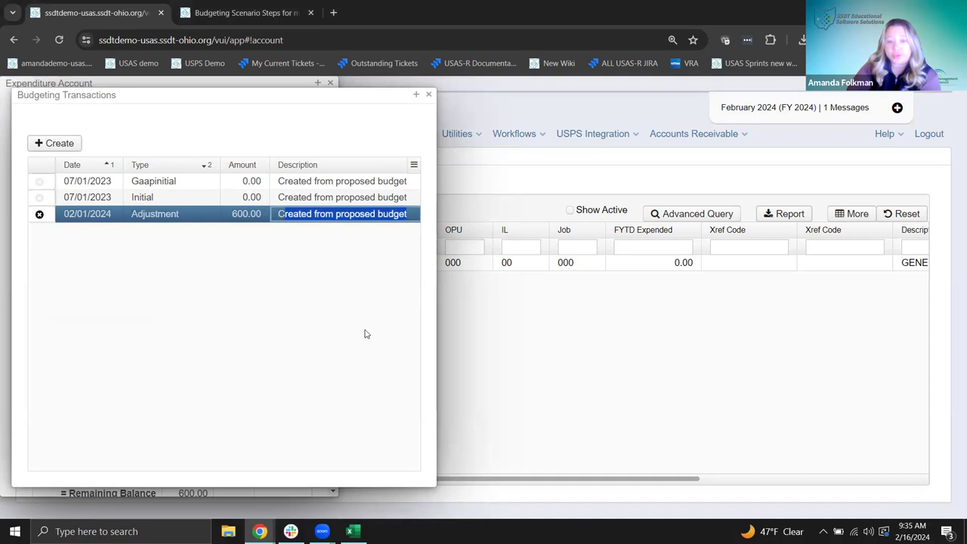
pyautogui.click(280, 218)
pyautogui.moveTo(278, 218); pyautogui.dragTo(415, 219)
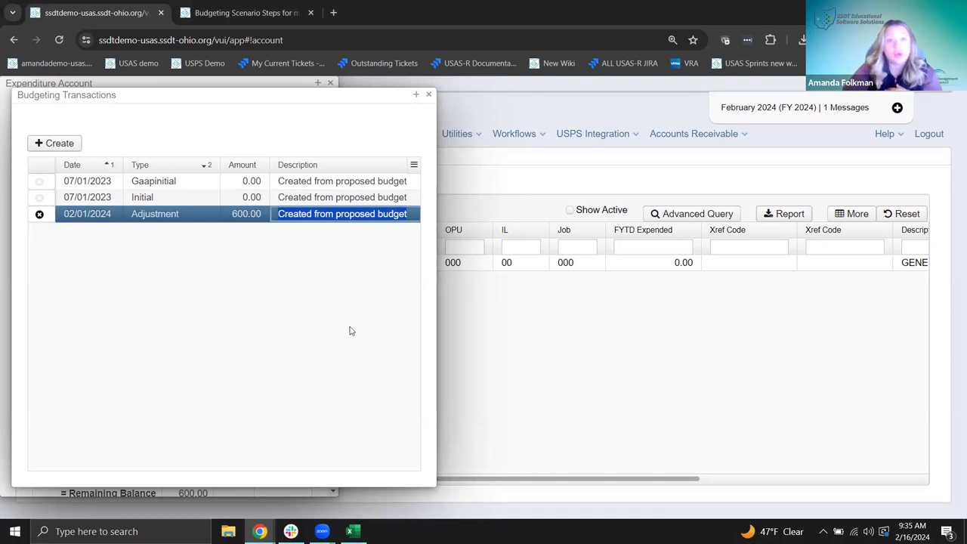
# View the form for adding an initial or adjustment amount, and close it and the account's windows without posting
pyautogui.click(54, 143)
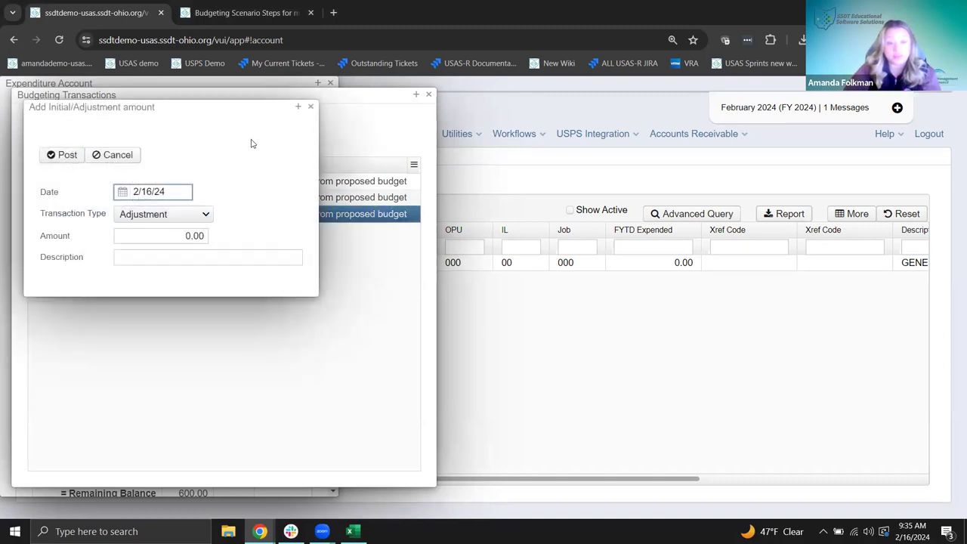
pyautogui.click(310, 106)
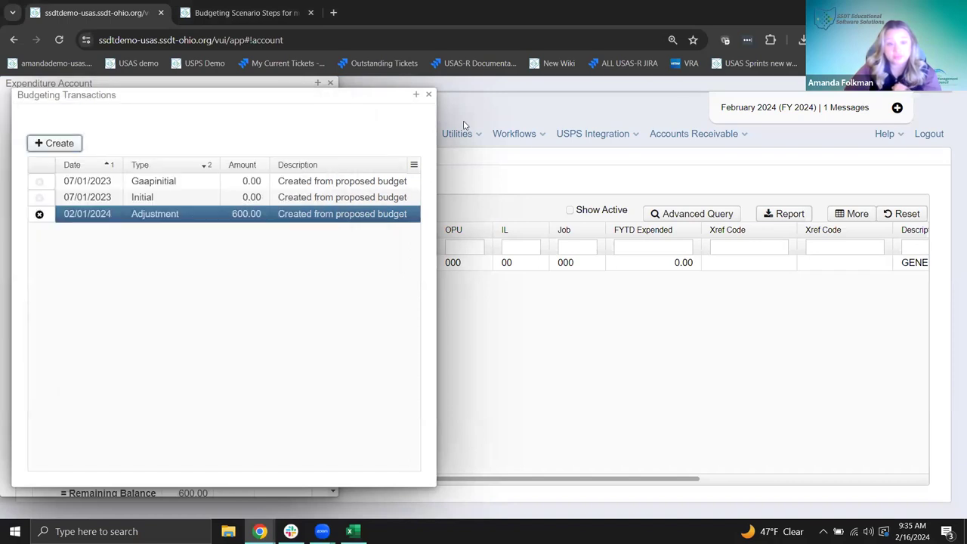
pyautogui.click(429, 95)
pyautogui.click(329, 83)
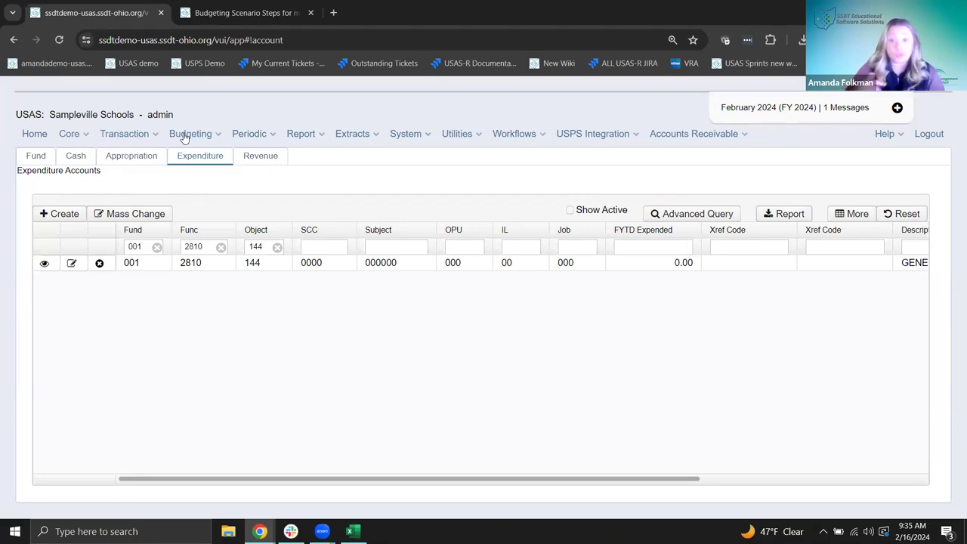
# Open the wiki's Budgeting Scenario Steps for creating proposed amounts for the next fiscal year and read through to its Scenarios section
pyautogui.click(239, 12)
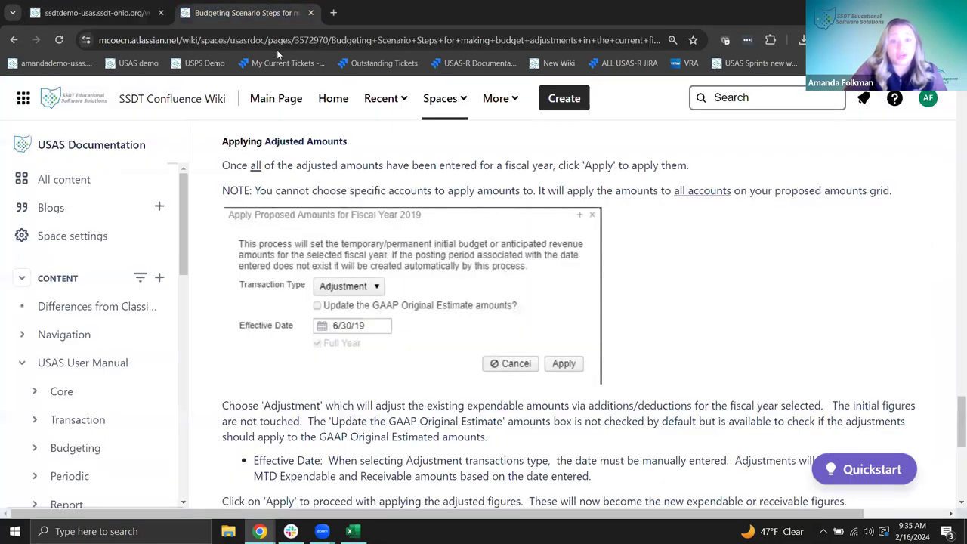
pyautogui.click(13, 39)
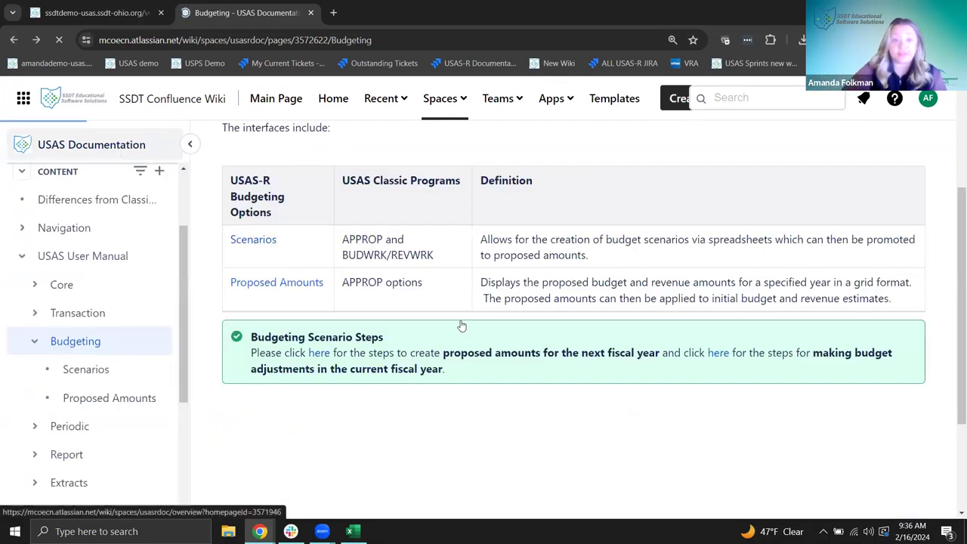
pyautogui.click(319, 355)
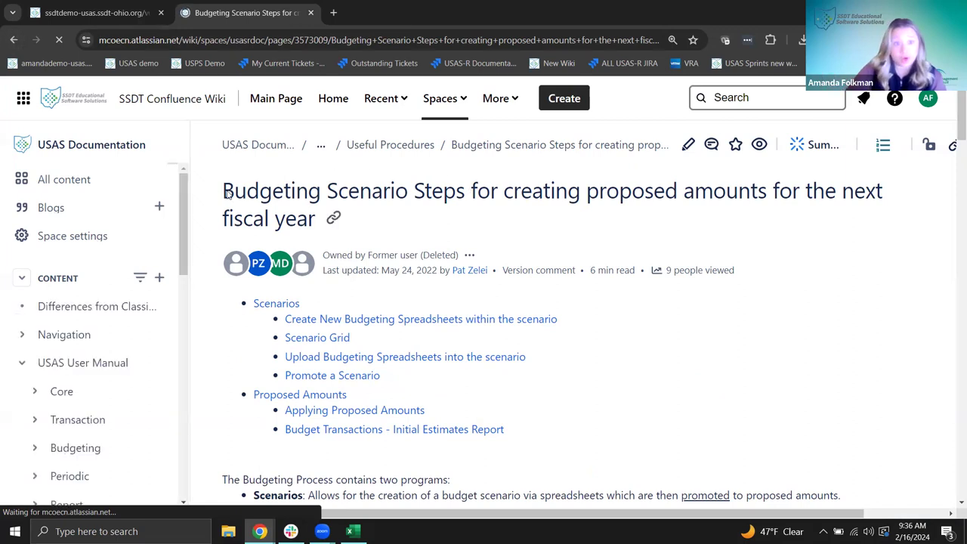
pyautogui.moveTo(226, 192); pyautogui.dragTo(726, 218)
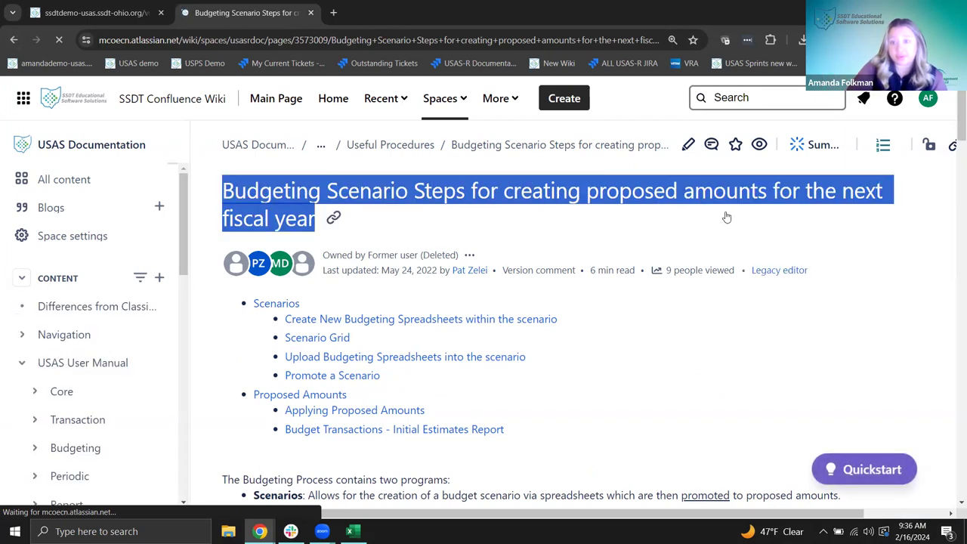
pyautogui.click(726, 221)
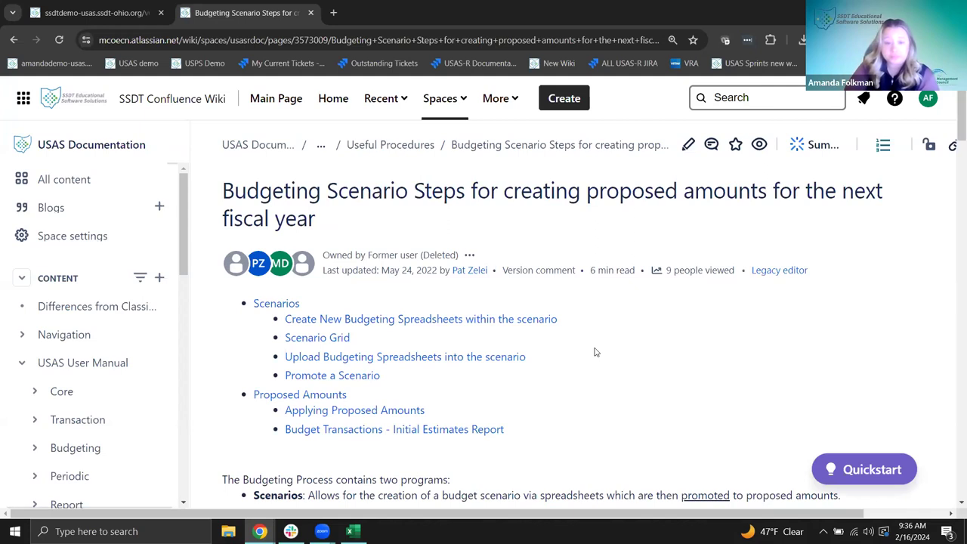
pyautogui.scroll(-2, 373, 392)
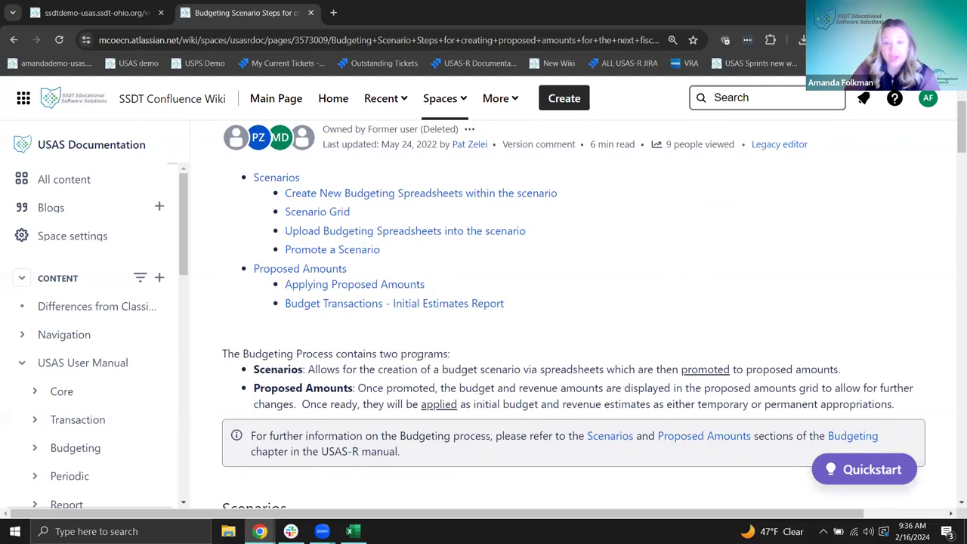
pyautogui.scroll(-3, 365, 370)
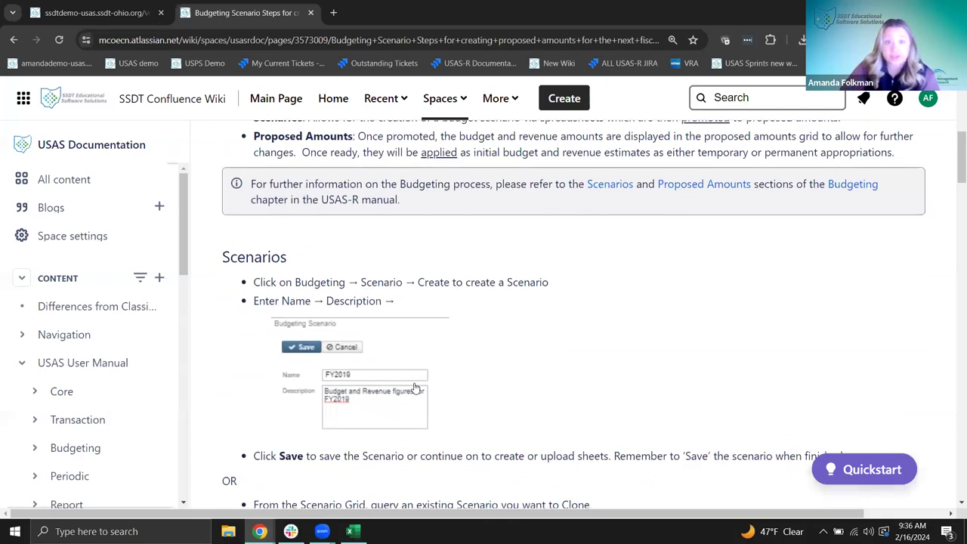
# Return to the budgeting scenarios in USAS and start a new scenario named "Initial Budgets & Revenues 2025"
pyautogui.click(91, 13)
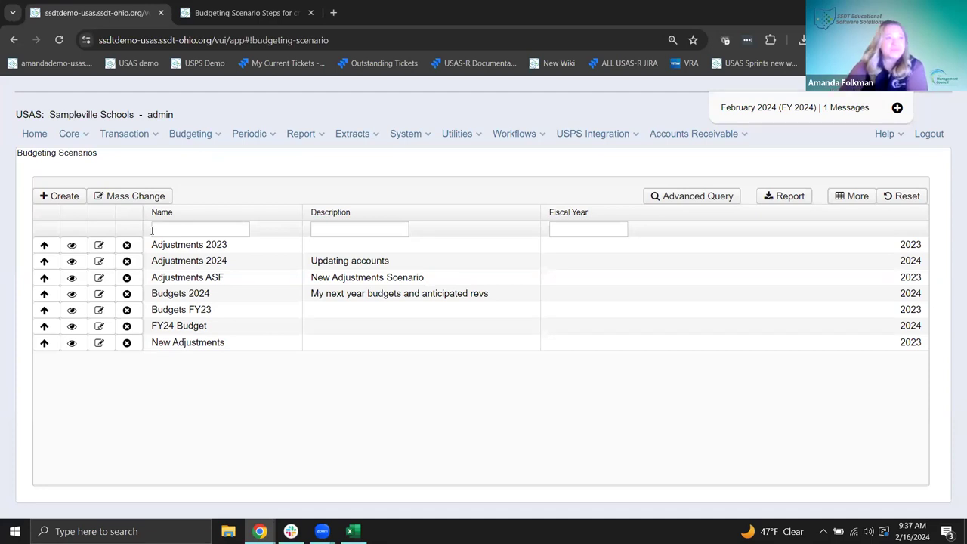
pyautogui.click(62, 197)
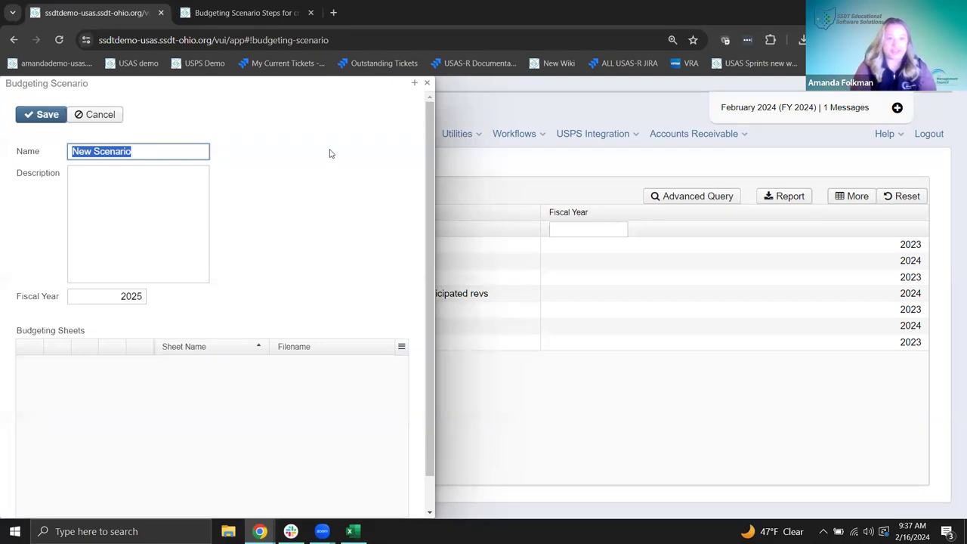
pyautogui.write('BJ')
pyautogui.press('BackSpace')
pyautogui.press('BackSpace')
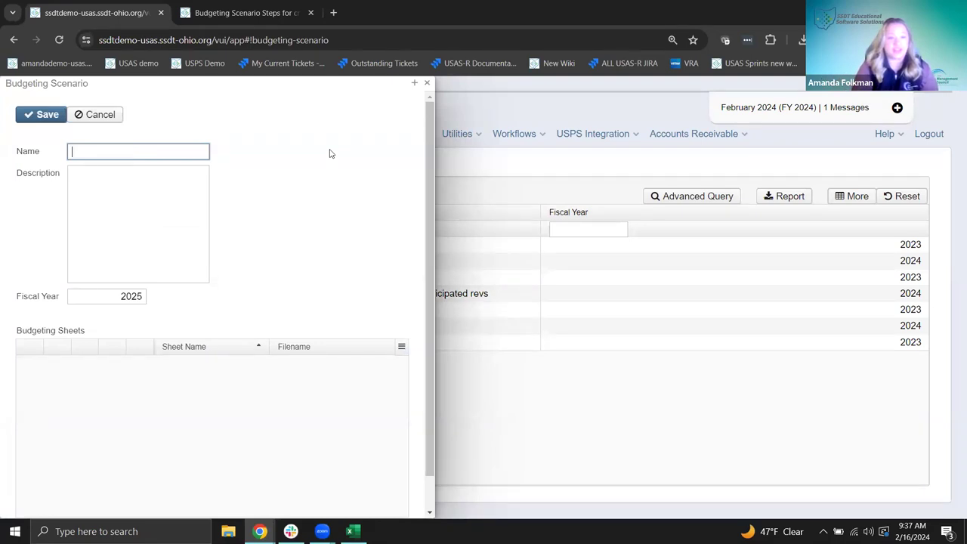
pyautogui.write('B')
pyautogui.press('BackSpace')
pyautogui.write('Initial Budgets')
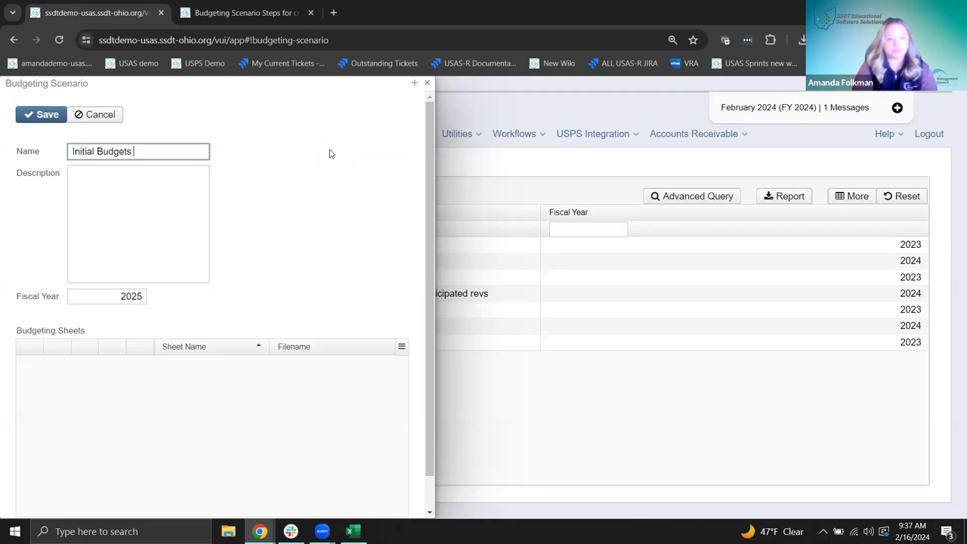
pyautogui.write(' & Revenues ')
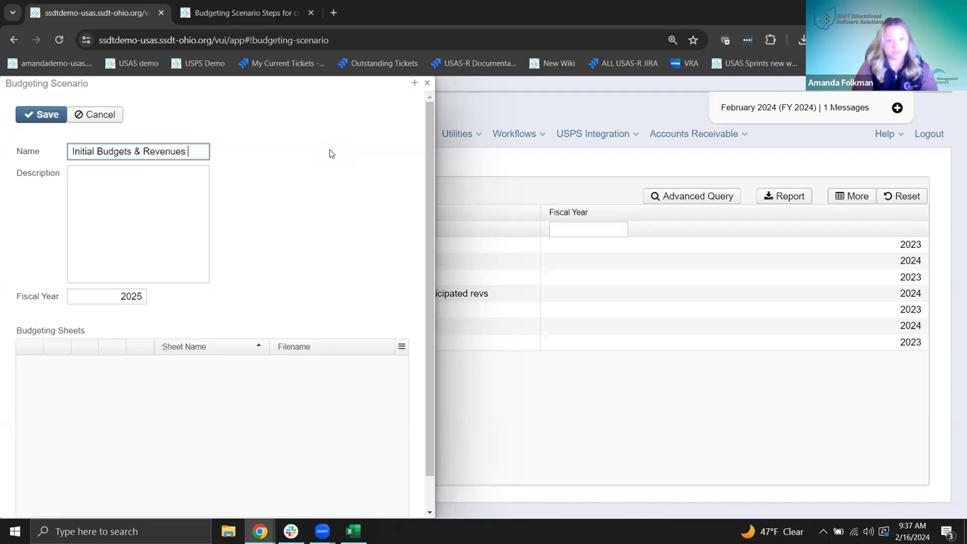
pyautogui.write('2025')
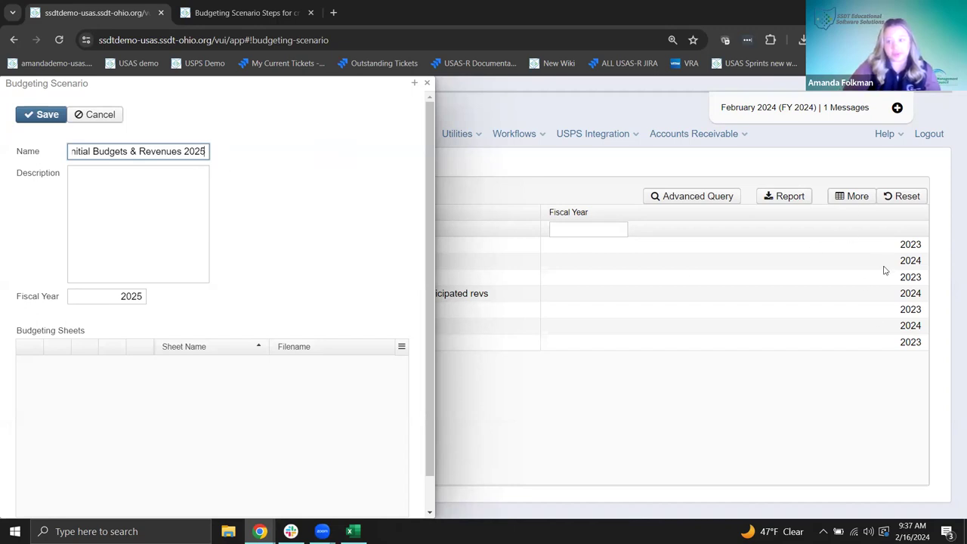
# Keep the scenario's fiscal year at 2025 and enter the description "First Scenario for new budgets"
pyautogui.doubleClick(134, 295)
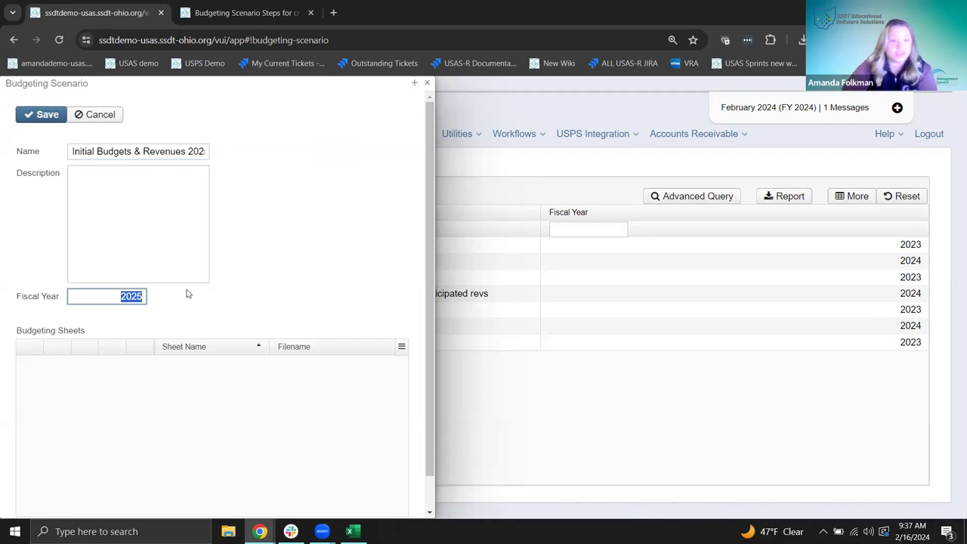
pyautogui.click(215, 285)
pyautogui.click(173, 229)
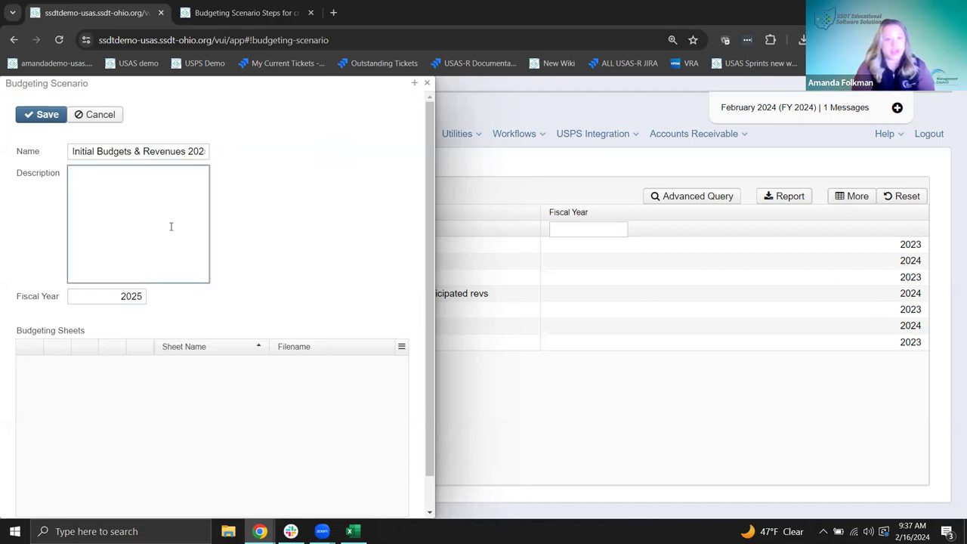
pyautogui.write('First S')
pyautogui.press('BackSpace')
pyautogui.write('Scenario for ')
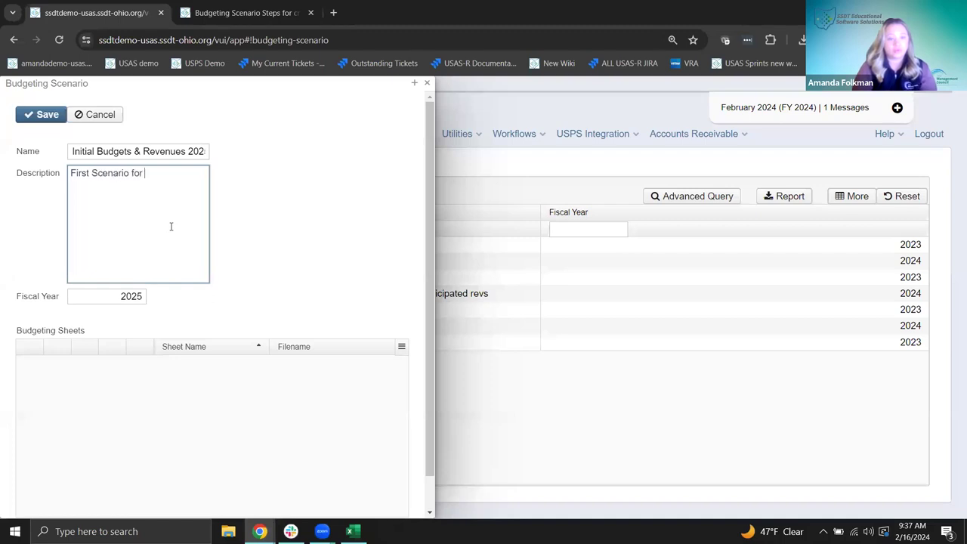
pyautogui.write('new budgets')
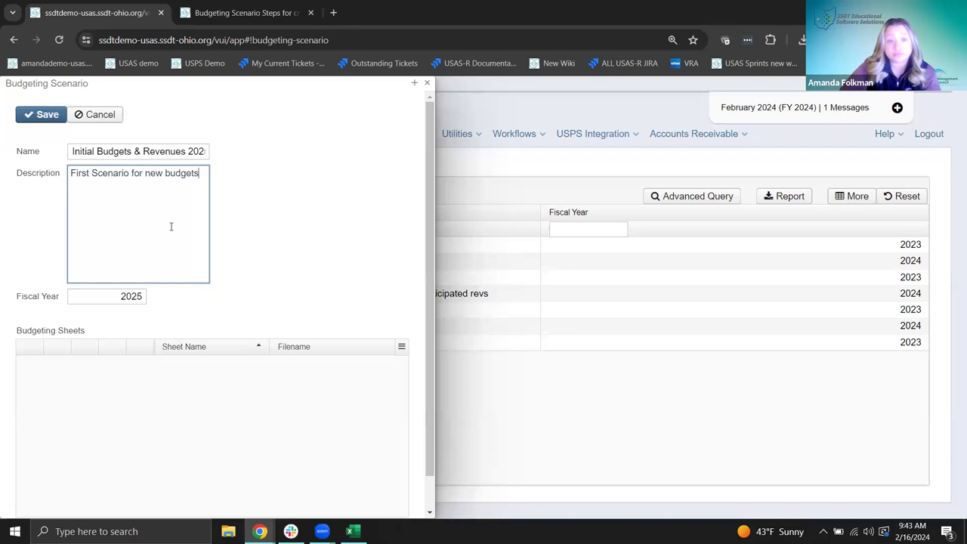
pyautogui.click(276, 240)
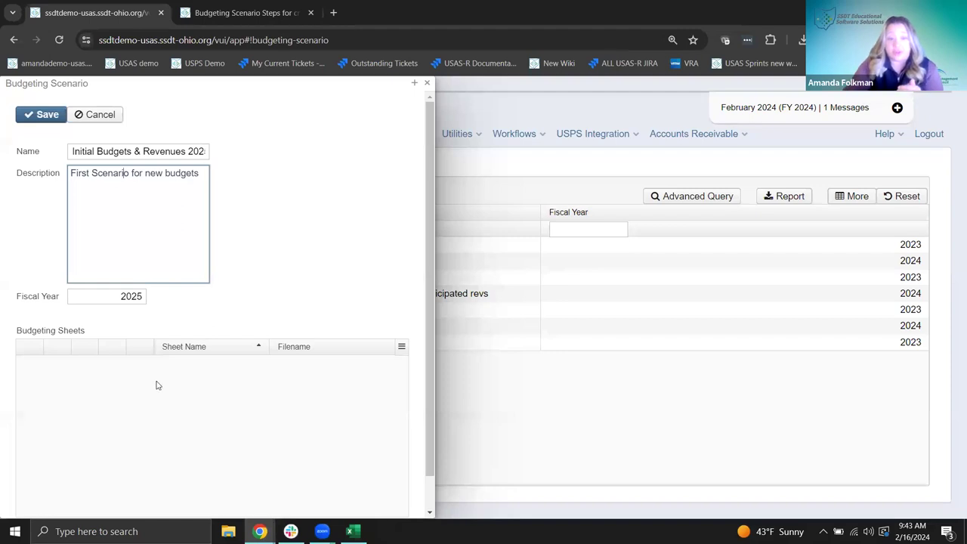
# Start a new budgeting sheet of type Budget in the scenario and name it General
pyautogui.scroll(-1, 157, 385)
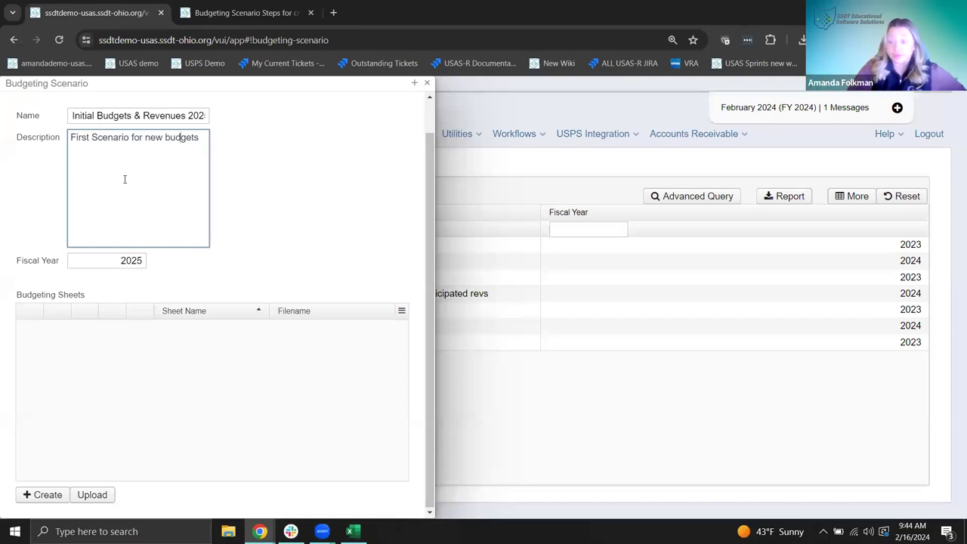
pyautogui.click(262, 178)
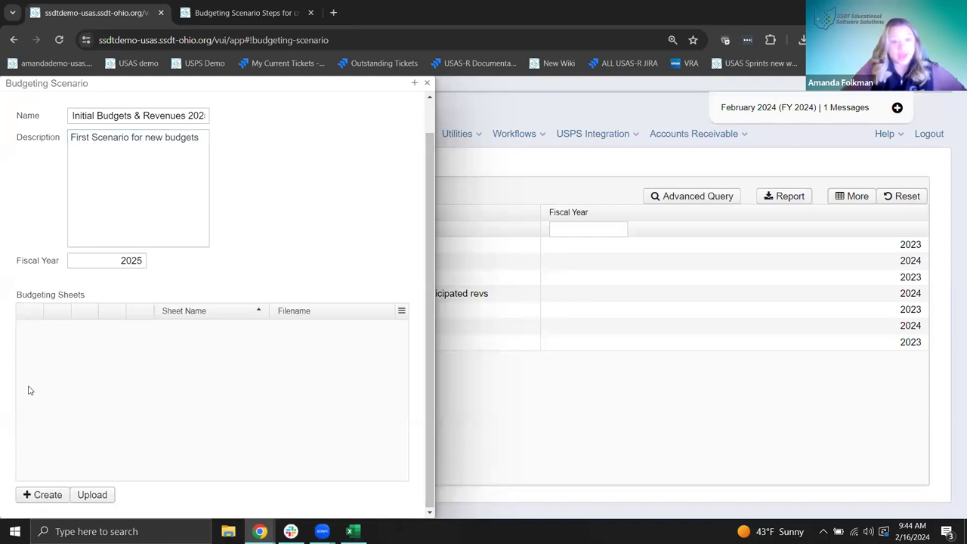
pyautogui.click(38, 497)
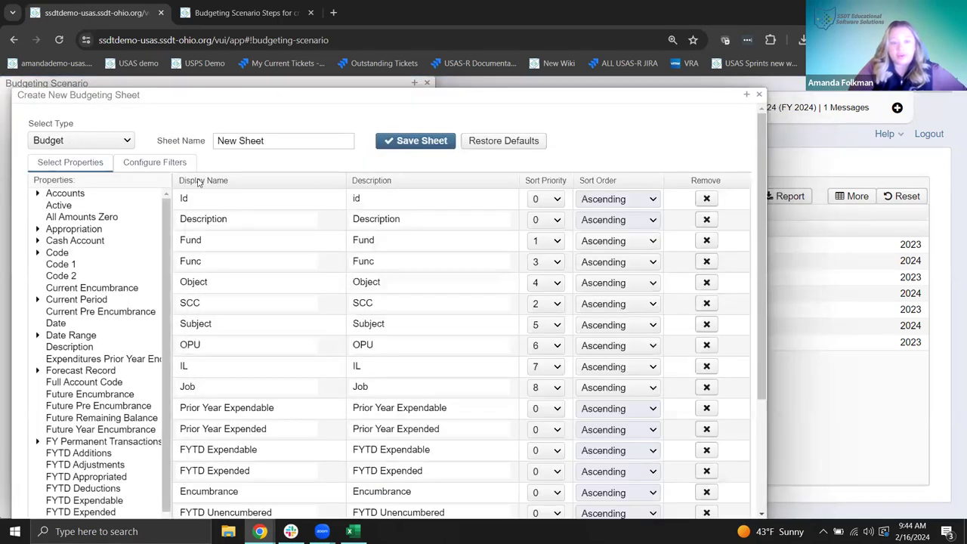
pyautogui.moveTo(276, 141); pyautogui.dragTo(209, 144)
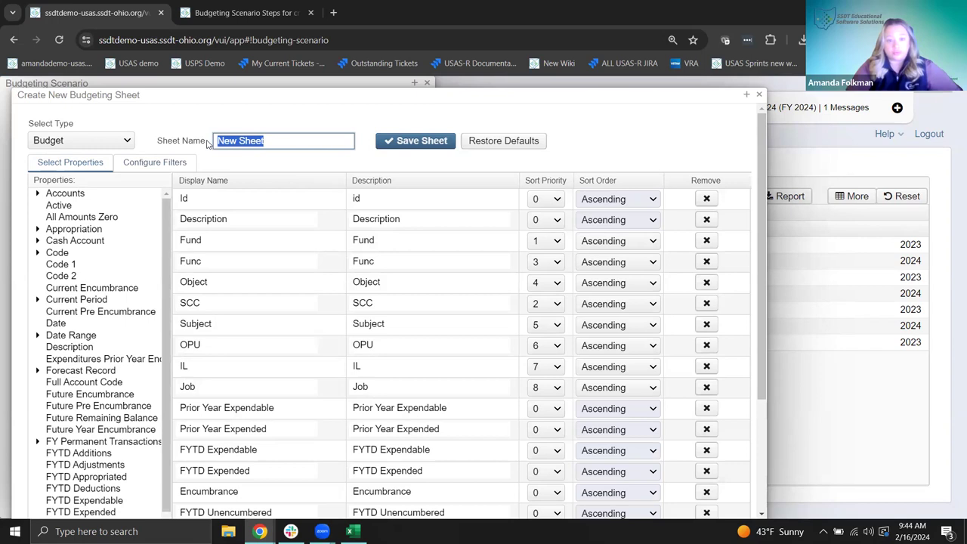
pyautogui.write('General')
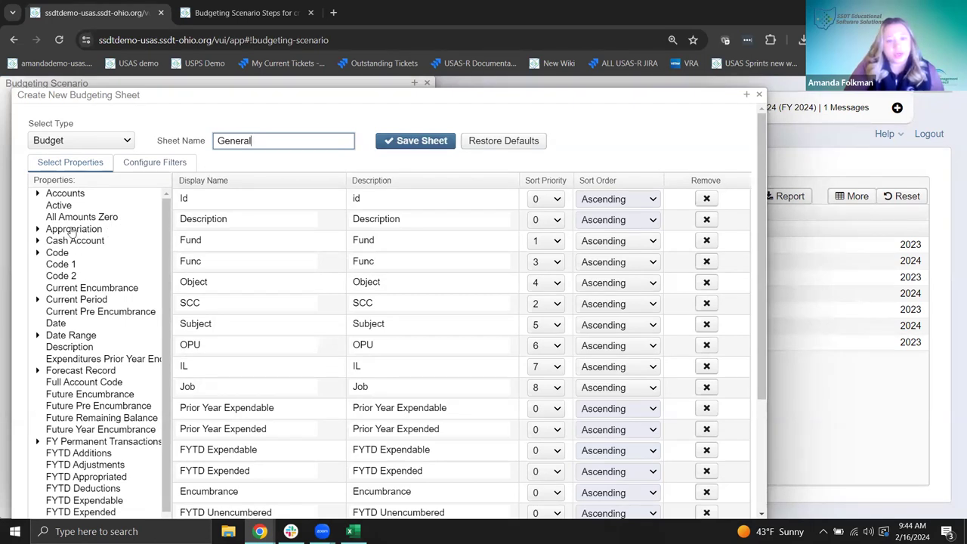
# Maximize the new budgeting sheet's window and remove the Encumbrance and FYTD Unencumbered properties from the General sheet
pyautogui.click(199, 96)
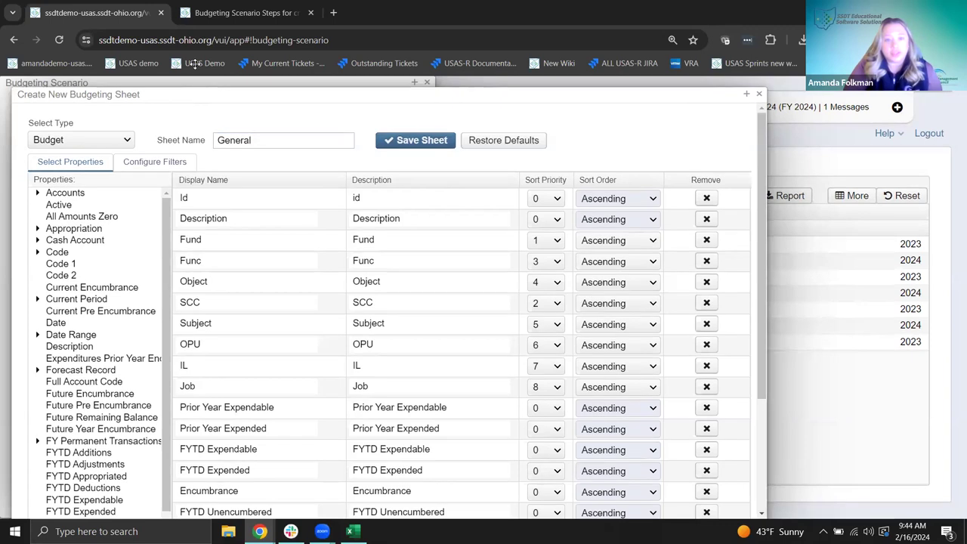
pyautogui.click(748, 93)
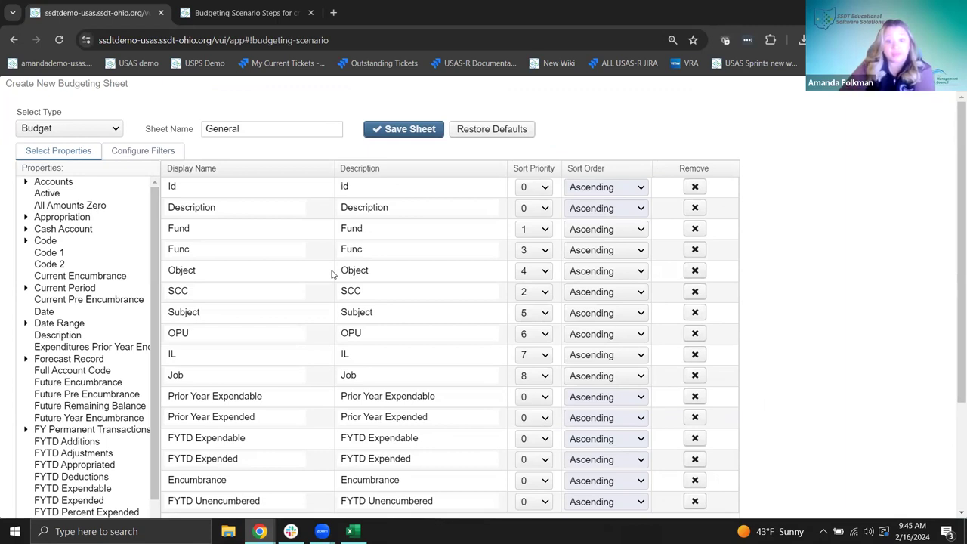
pyautogui.scroll(-1, 252, 261)
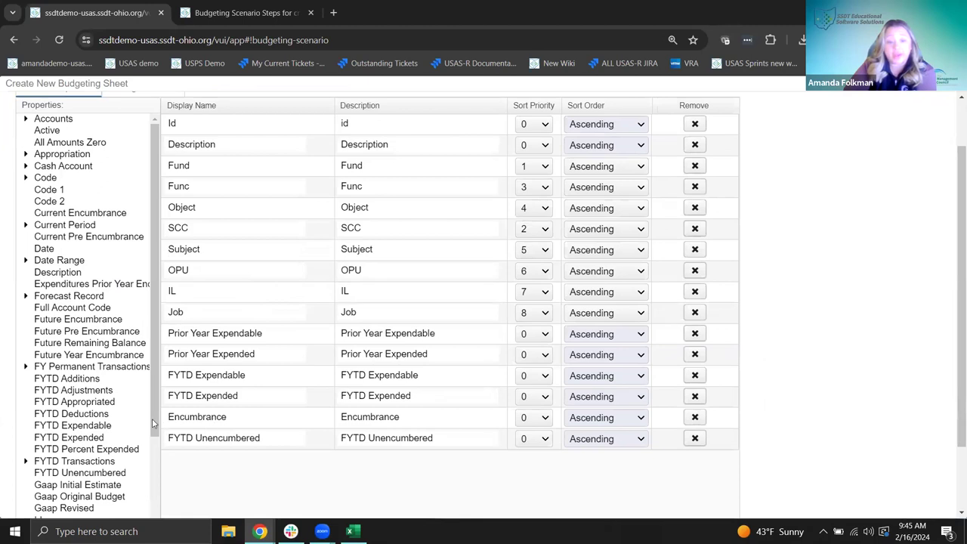
pyautogui.click(695, 417)
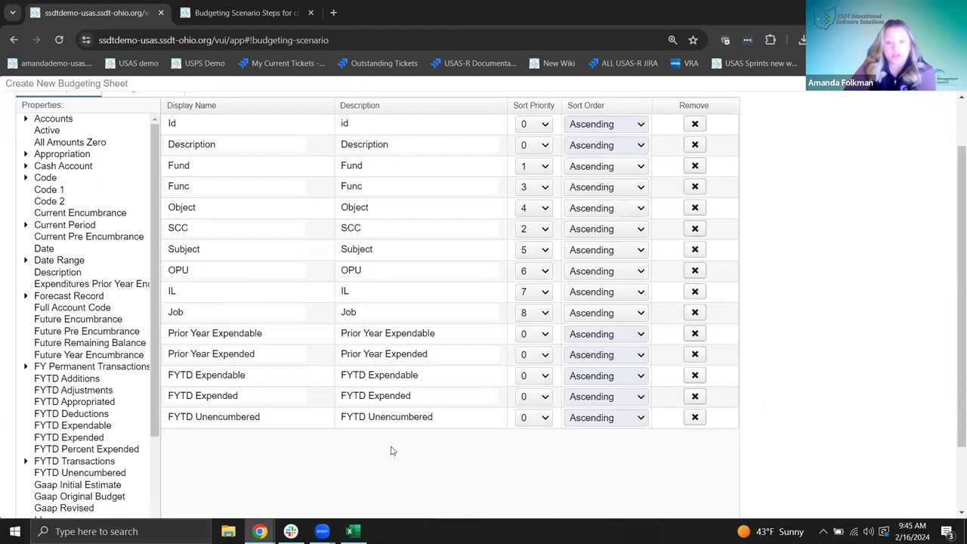
pyautogui.click(694, 417)
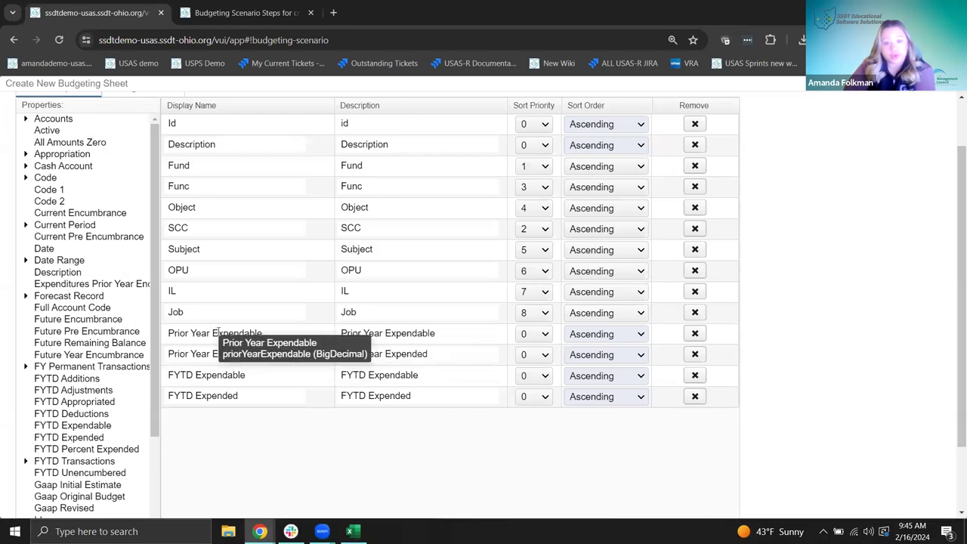
# Add the Two Years Prior Expended and Three Years Prior Expended properties and group them with Prior Year Expended below FYTD Expended
pyautogui.scroll(-3, 78, 375)
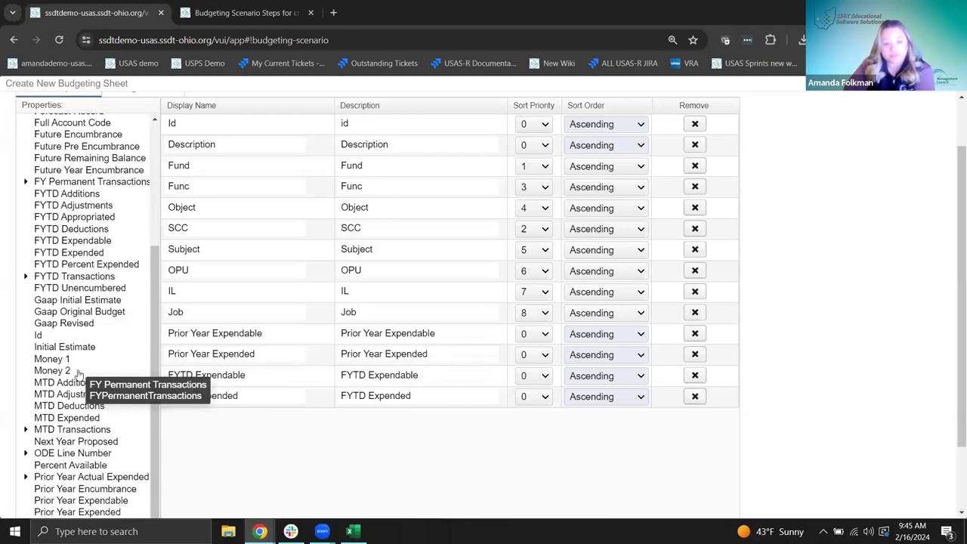
pyautogui.scroll(-2, 78, 375)
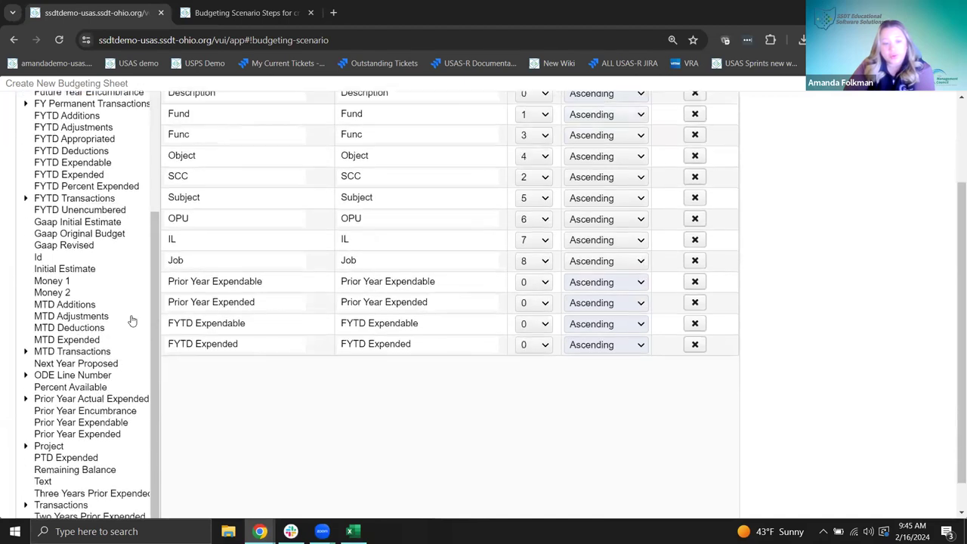
pyautogui.moveTo(75, 485); pyautogui.dragTo(256, 269)
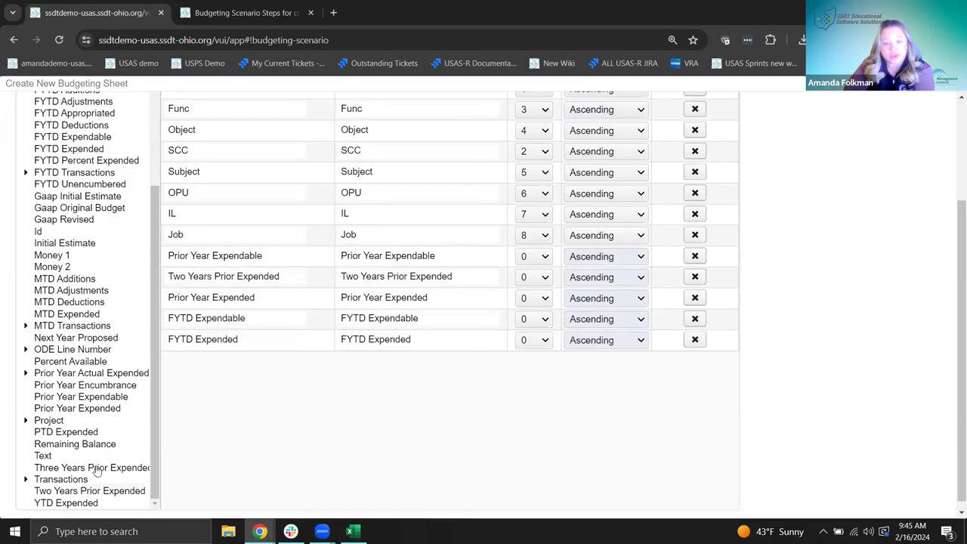
pyautogui.moveTo(83, 467); pyautogui.dragTo(261, 387)
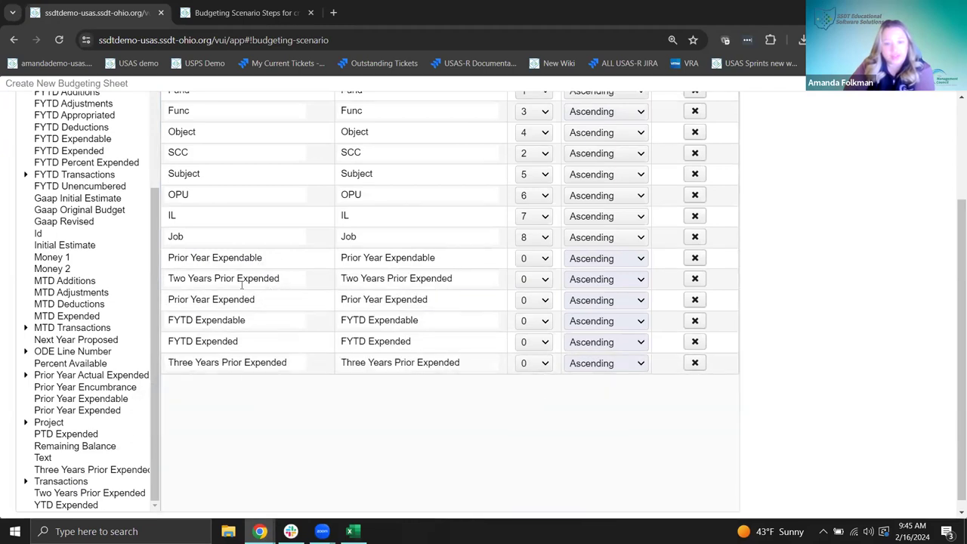
pyautogui.moveTo(240, 320)
pyautogui.mouseDown()
pyautogui.moveTo(241, 349)
pyautogui.moveTo(247, 296)
pyautogui.moveTo(242, 333)
pyautogui.mouseUp()
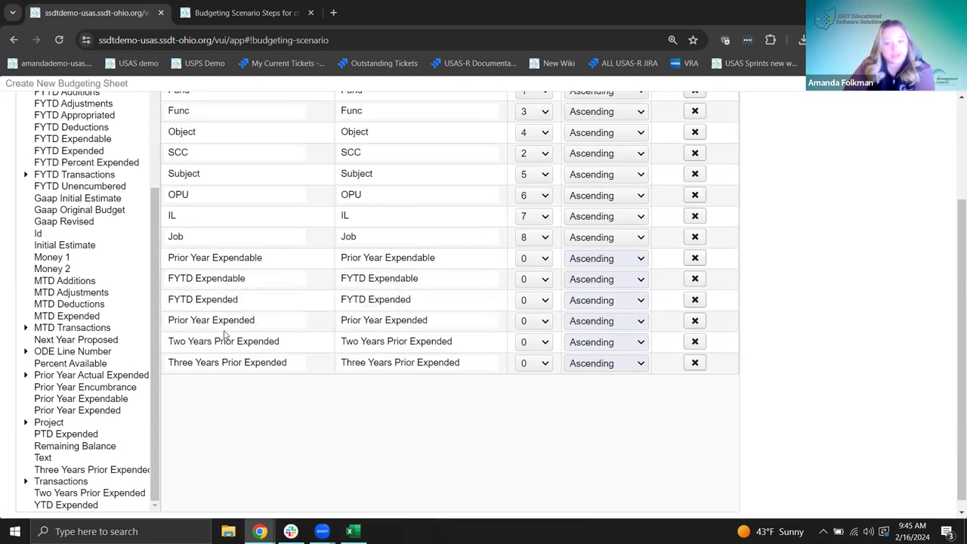
# Add a filter to the budgeting sheet on the Active property with the operation Equals and the value t
pyautogui.scroll(1, 222, 339)
pyautogui.scroll(3, 216, 348)
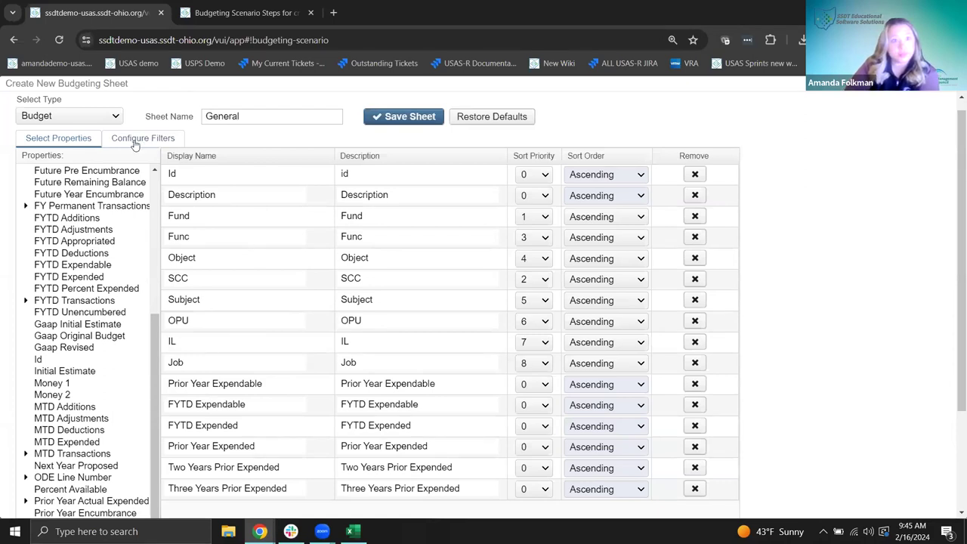
pyautogui.click(135, 142)
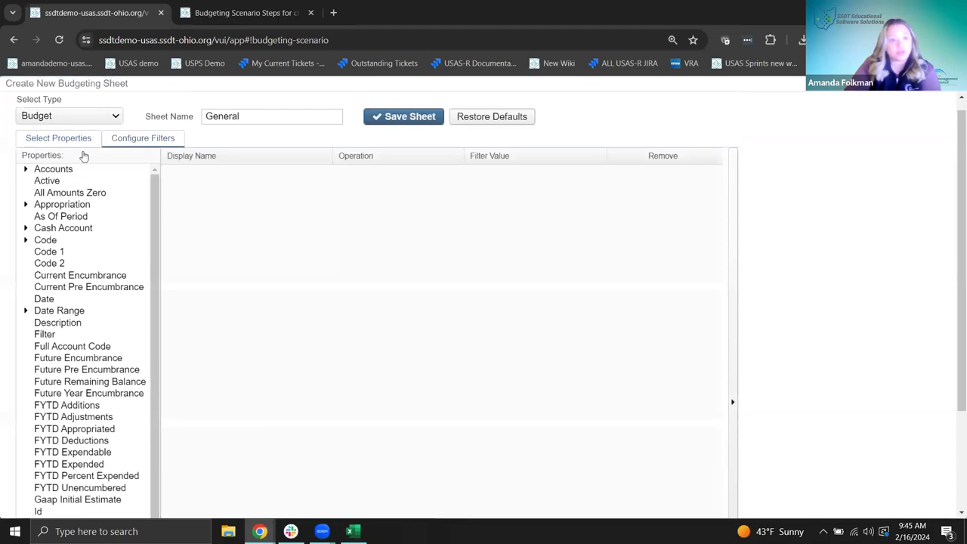
pyautogui.moveTo(42, 183); pyautogui.dragTo(384, 194)
pyautogui.click(425, 175)
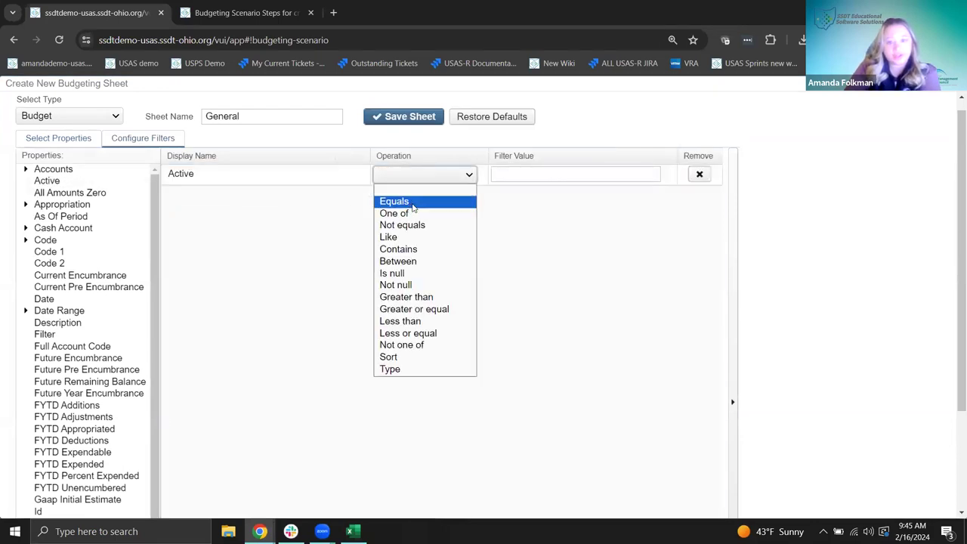
pyautogui.click(408, 202)
pyautogui.click(535, 180)
pyautogui.write('t')
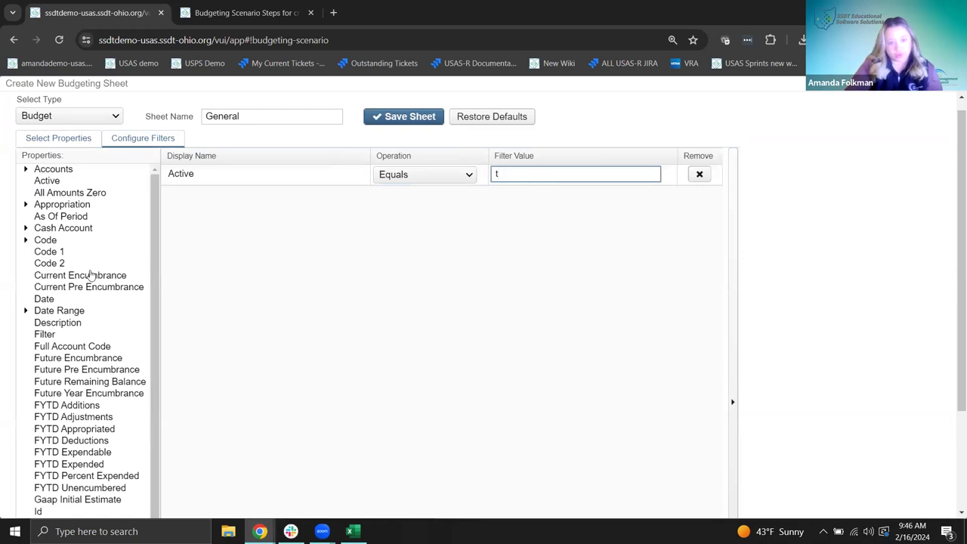
# Rename the sheet to Cafe and add a filter on the code's Fund property with the operation Like and the value 006
pyautogui.click(25, 240)
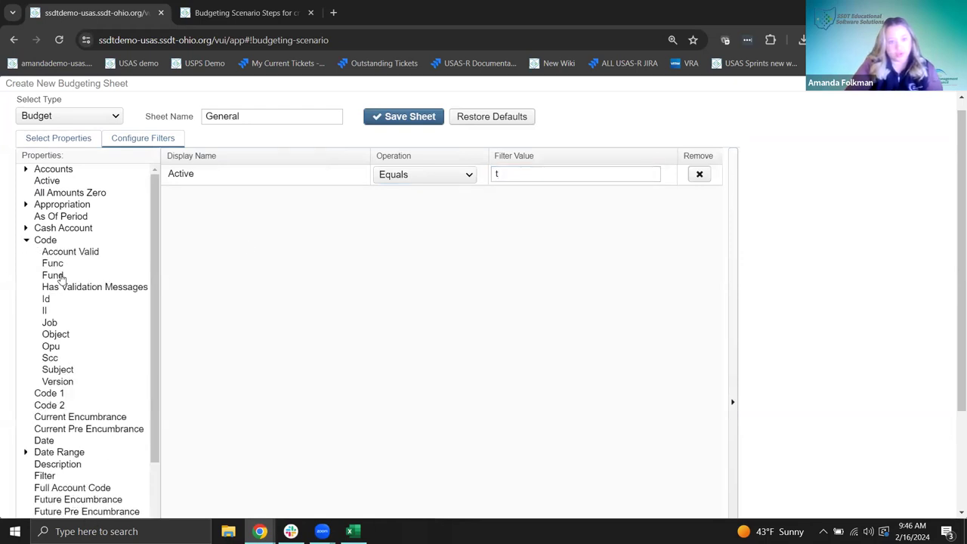
pyautogui.moveTo(55, 276); pyautogui.dragTo(218, 242)
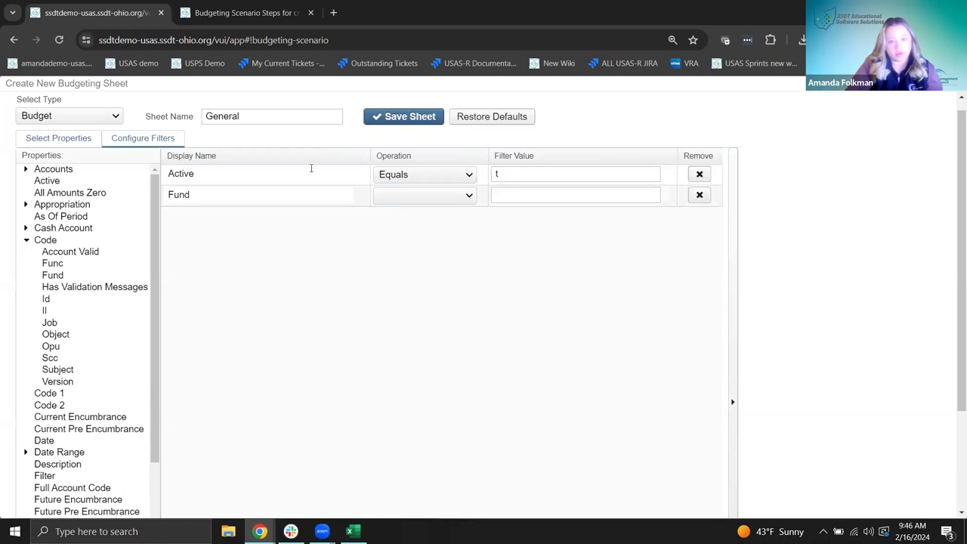
pyautogui.moveTo(239, 117); pyautogui.dragTo(175, 119)
pyautogui.write('Cafe')
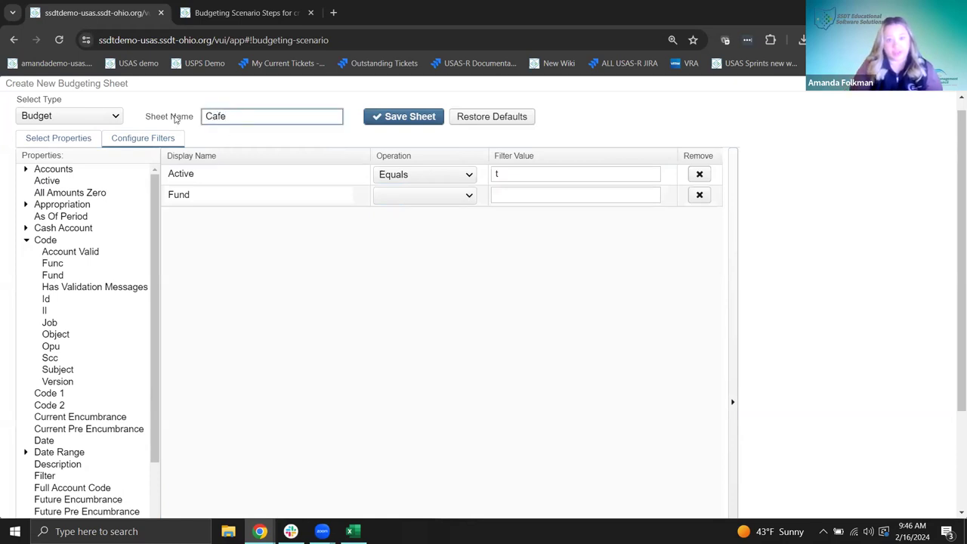
pyautogui.click(437, 197)
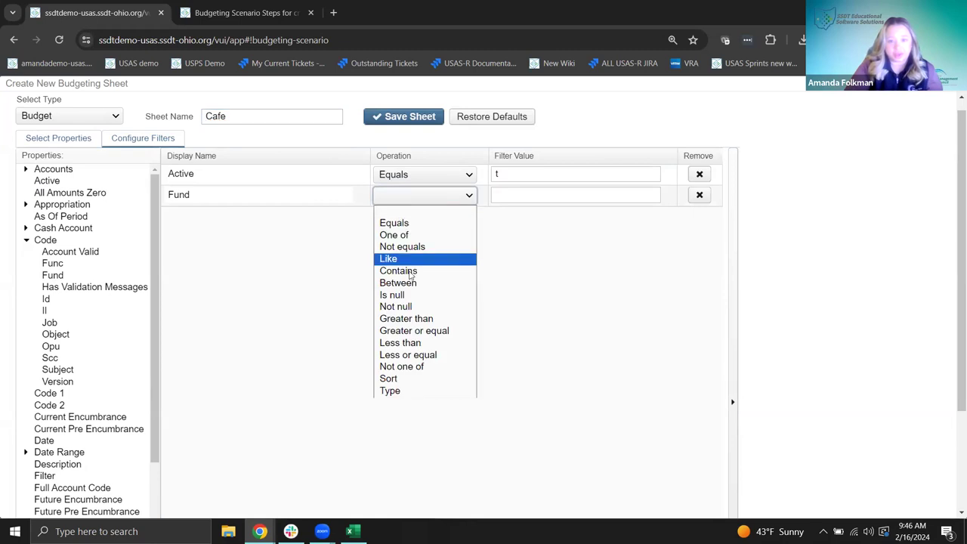
pyautogui.click(407, 261)
pyautogui.click(521, 193)
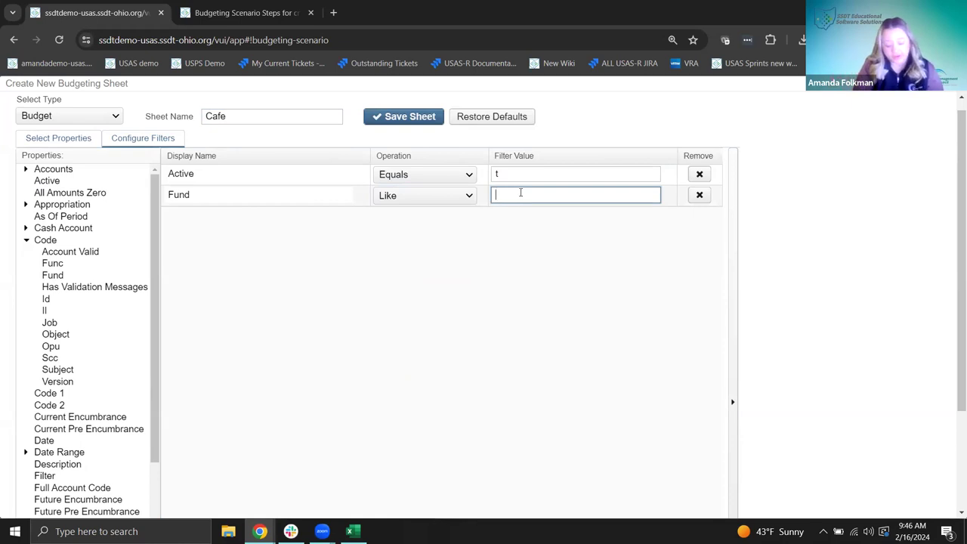
pyautogui.write('006')
pyautogui.click(567, 263)
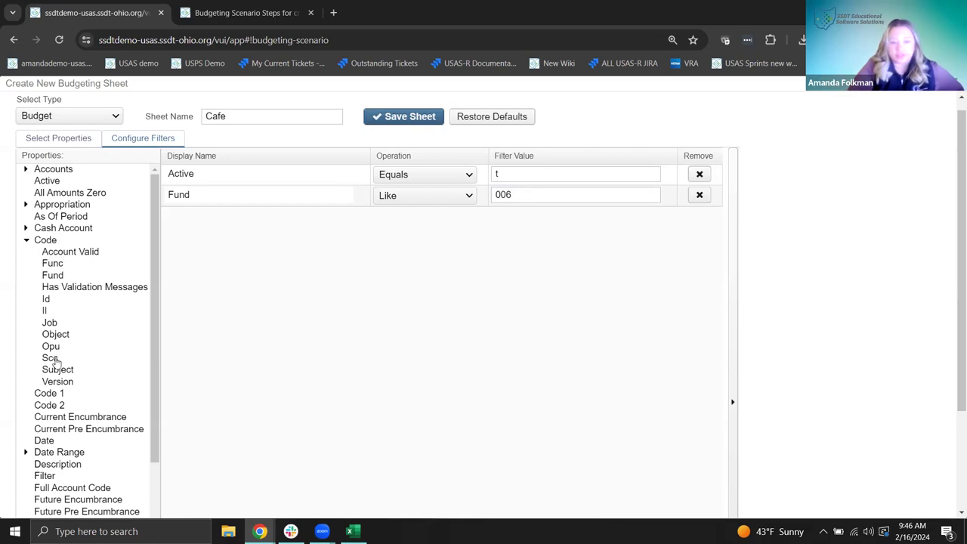
# Look through the remaining filter properties, save the Cafe sheet and confirm its creation
pyautogui.scroll(-3, 60, 351)
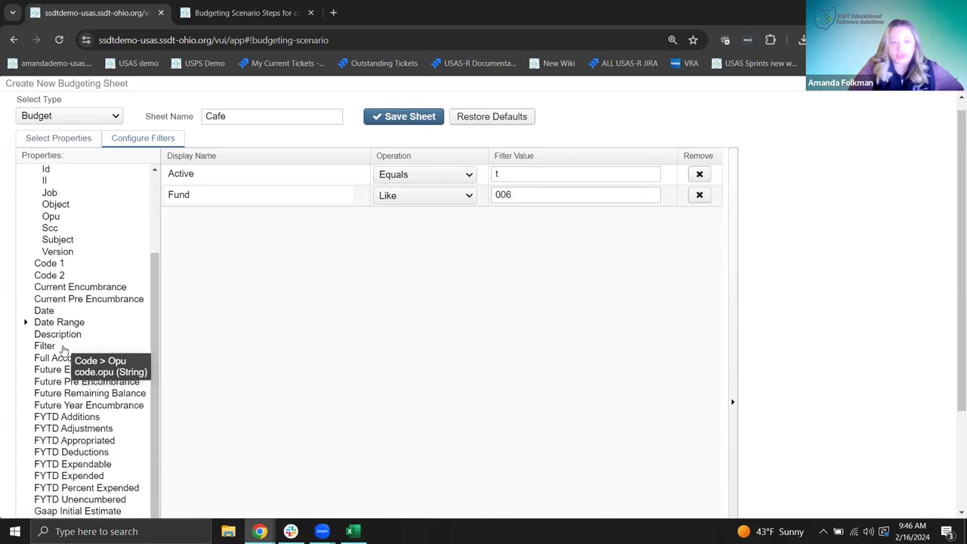
pyautogui.scroll(-3, 64, 349)
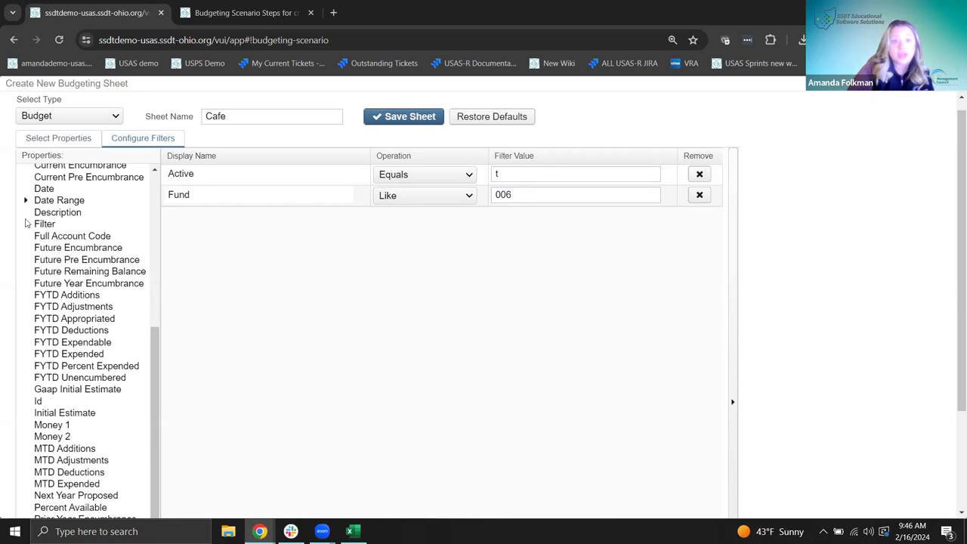
pyautogui.scroll(1, 360, 357)
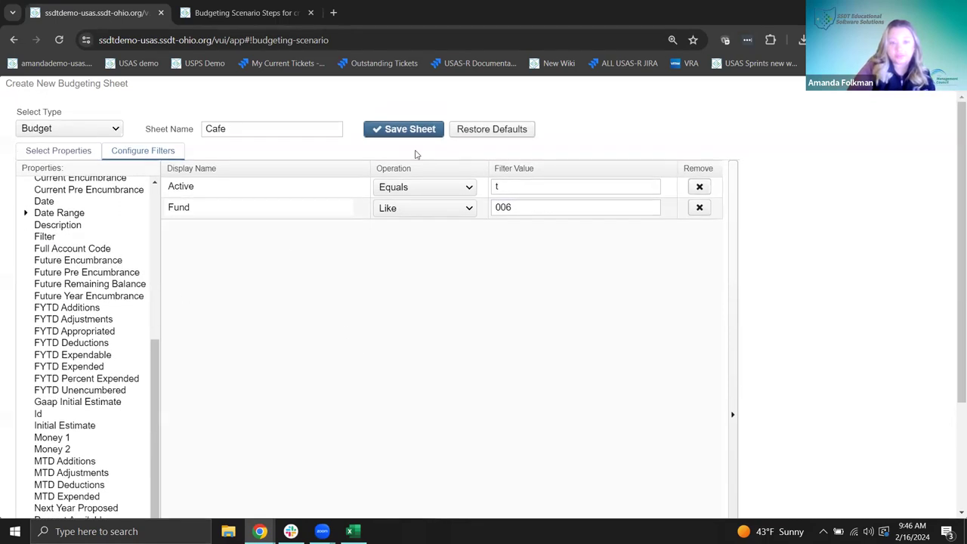
pyautogui.click(392, 131)
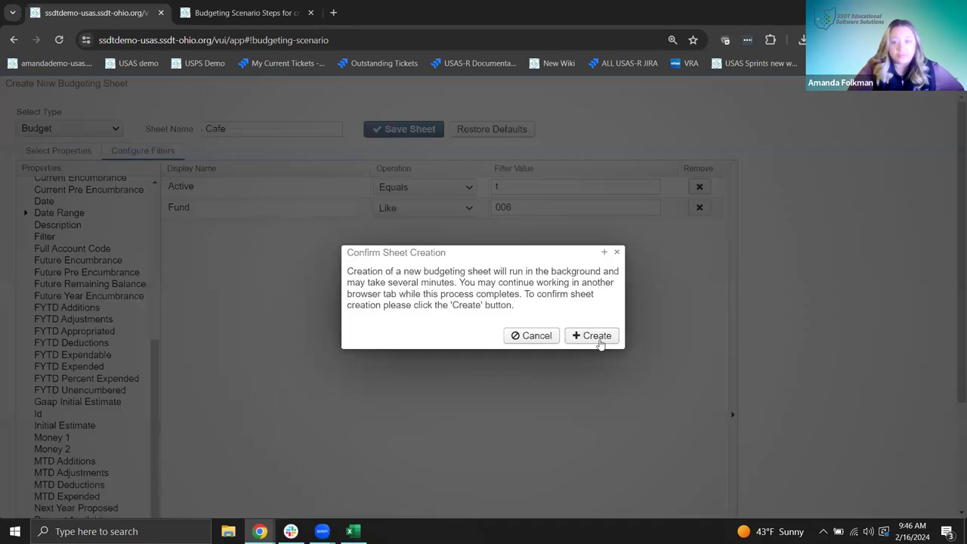
pyautogui.click(600, 341)
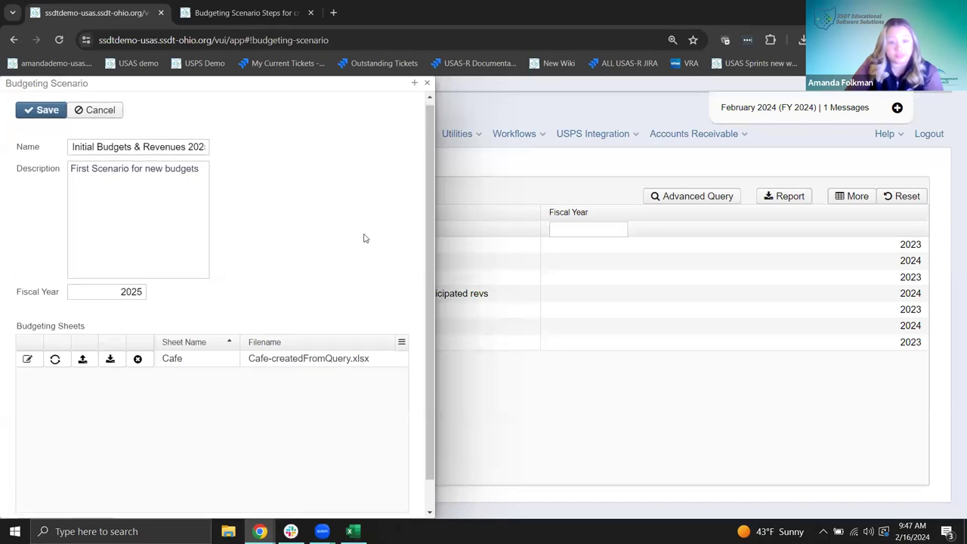
# Open the Cafe sheet for editing in a maximized window and examine its PA-2025, id and account code columns
pyautogui.scroll(-1, 361, 230)
pyautogui.click(29, 329)
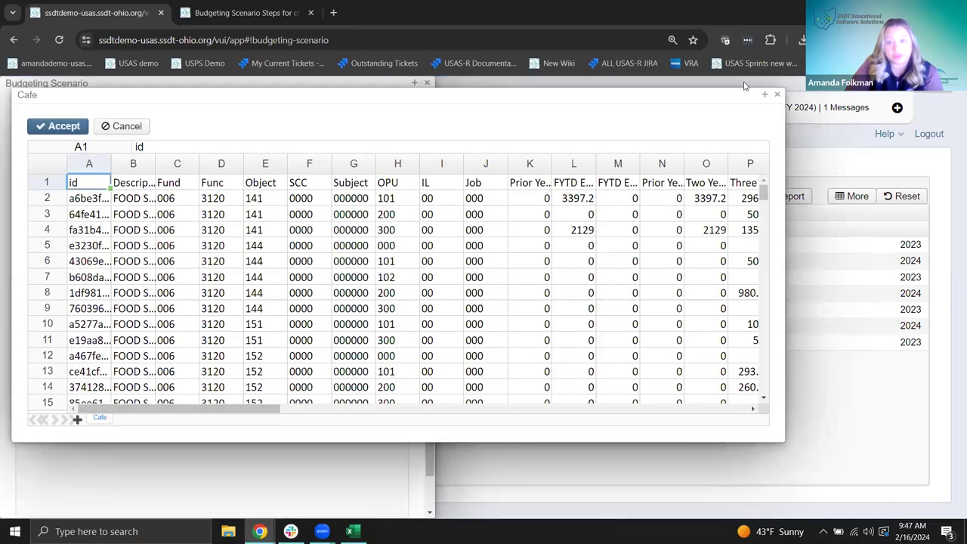
pyautogui.click(763, 95)
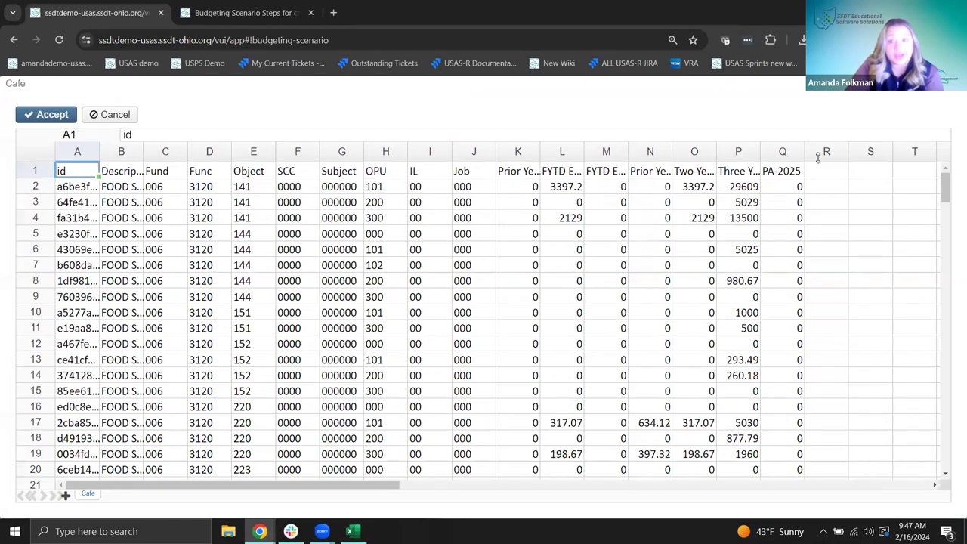
pyautogui.click(774, 176)
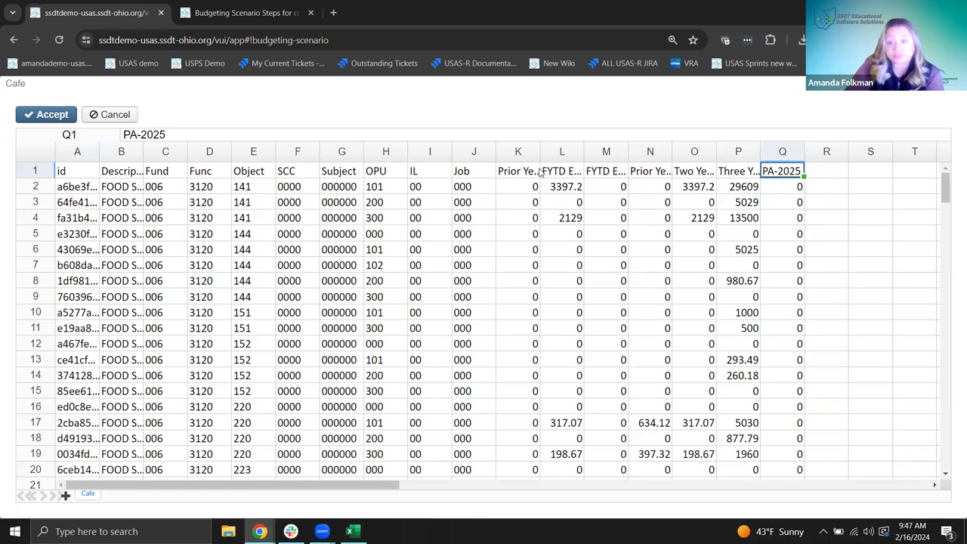
pyautogui.click(77, 173)
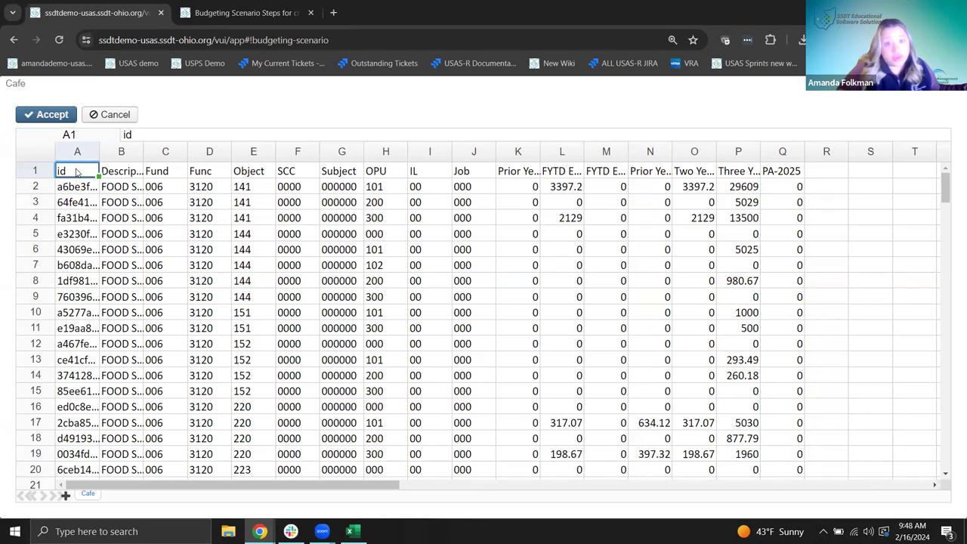
pyautogui.moveTo(167, 190); pyautogui.dragTo(474, 193)
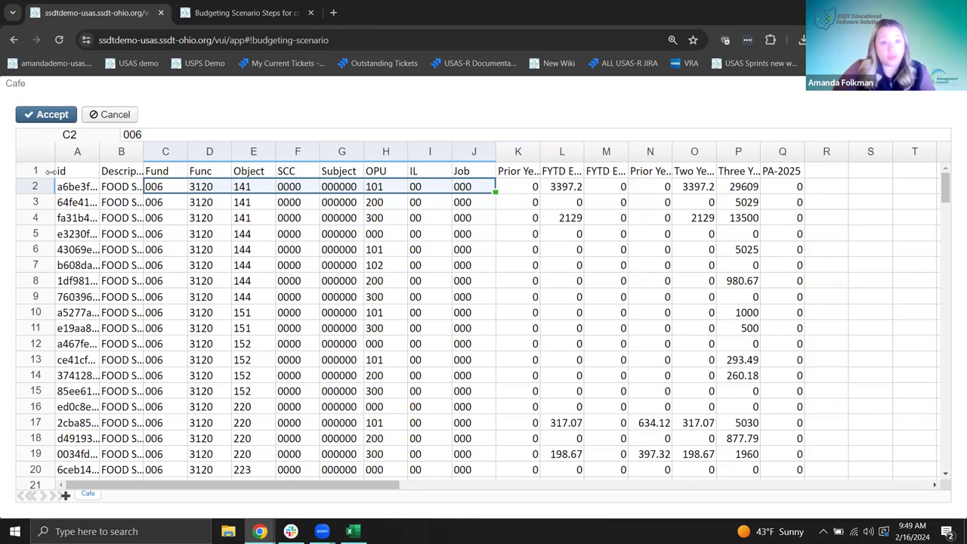
pyautogui.click(246, 186)
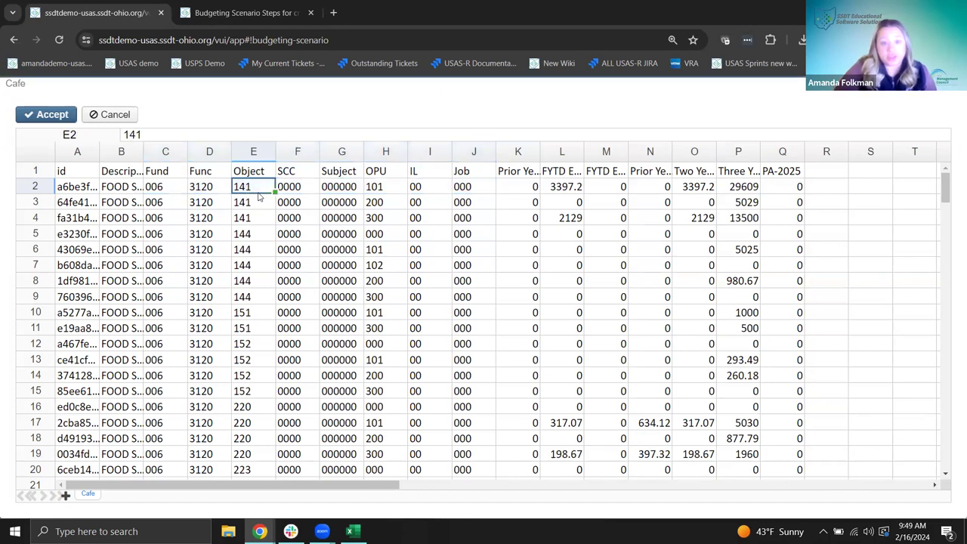
pyautogui.click(217, 191)
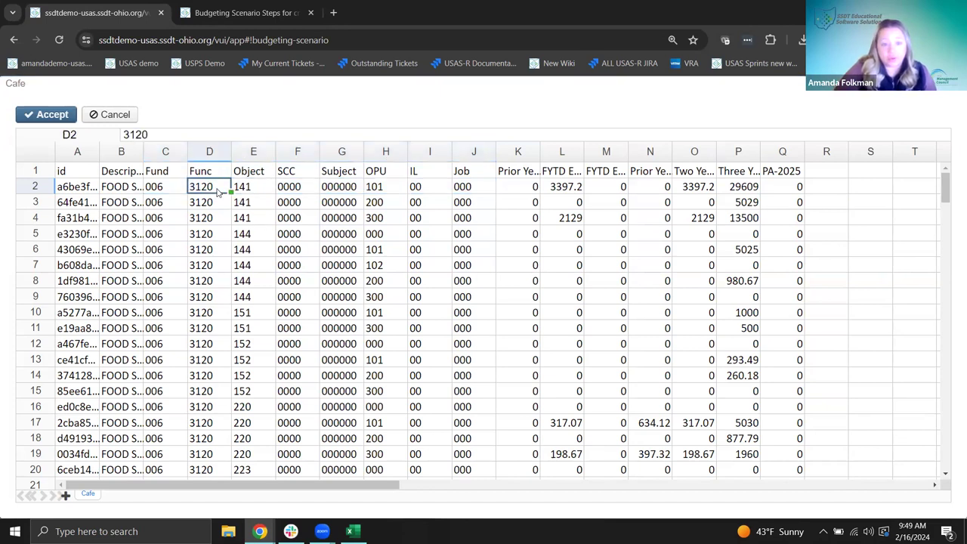
# Change the OPU in row 2 of the Cafe sheet to 100 and select that row's id
pyautogui.click(380, 189)
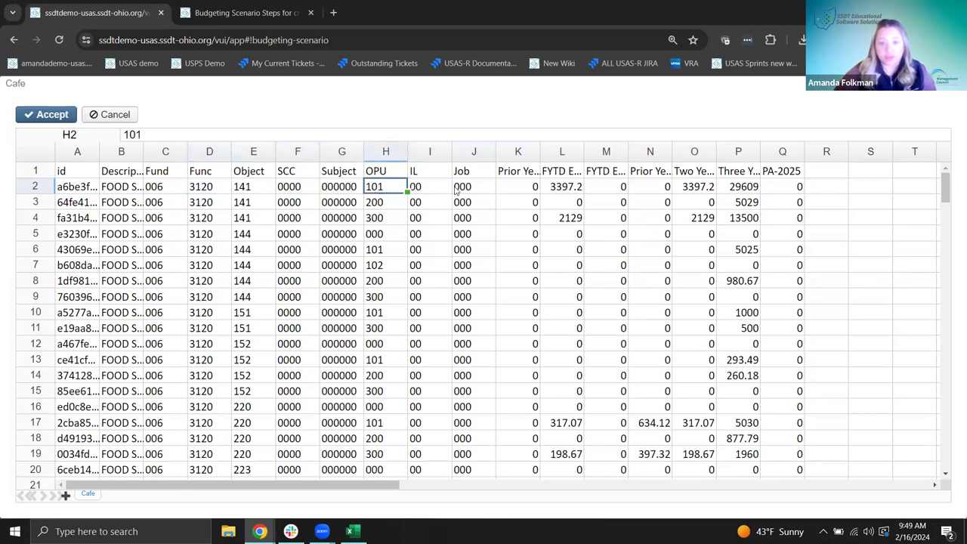
pyautogui.write('100')
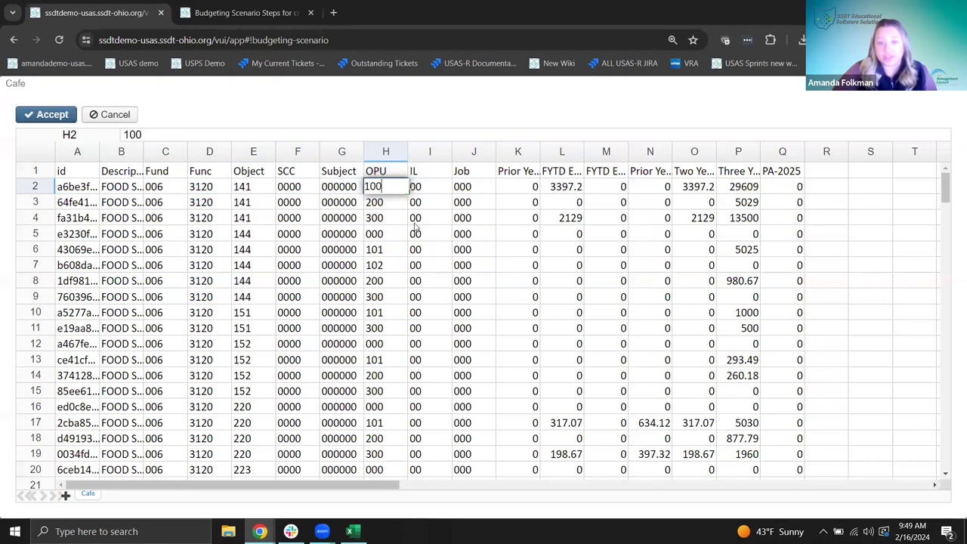
pyautogui.click(415, 221)
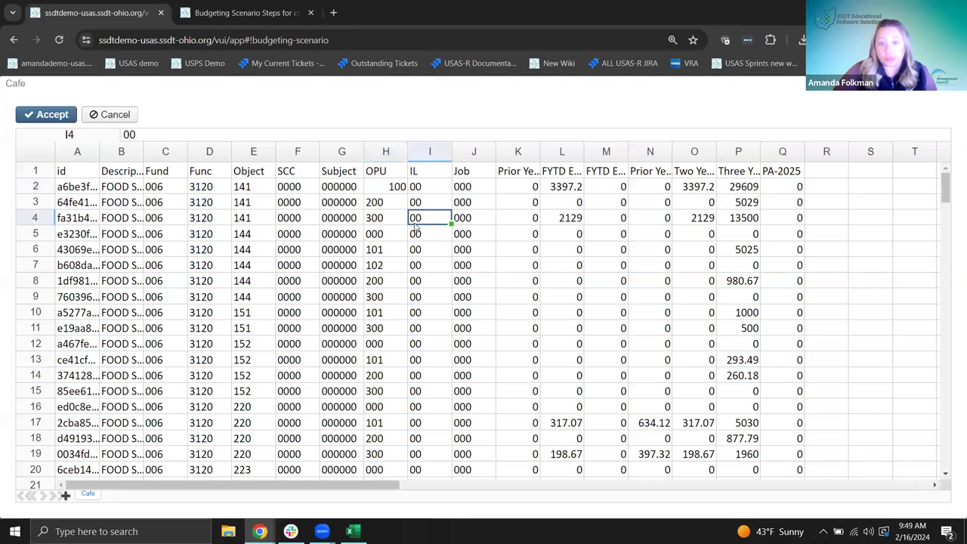
pyautogui.click(83, 185)
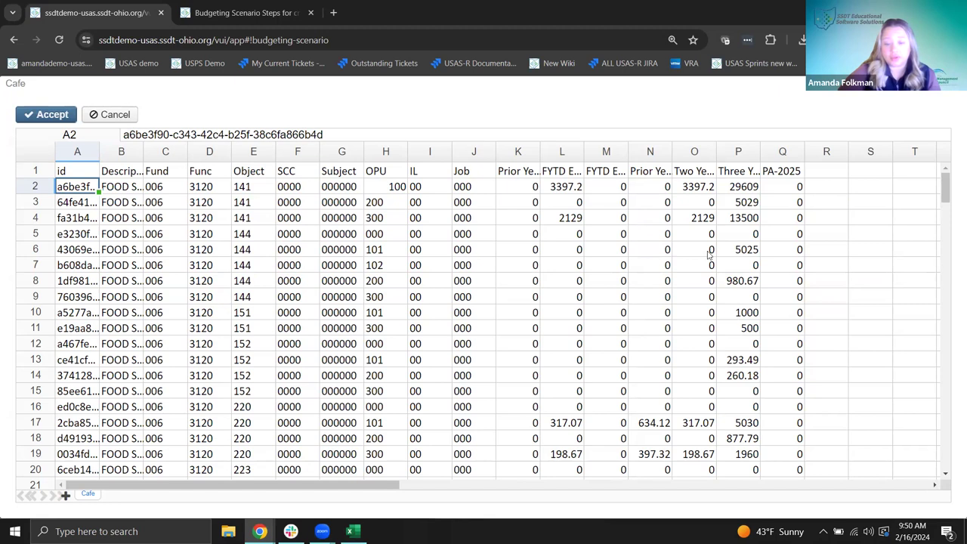
# Enter the formula =P2 in cell Q2 so the first PA-2025 amount takes the Three Years Prior Expended value
pyautogui.click(784, 189)
pyautogui.write('=')
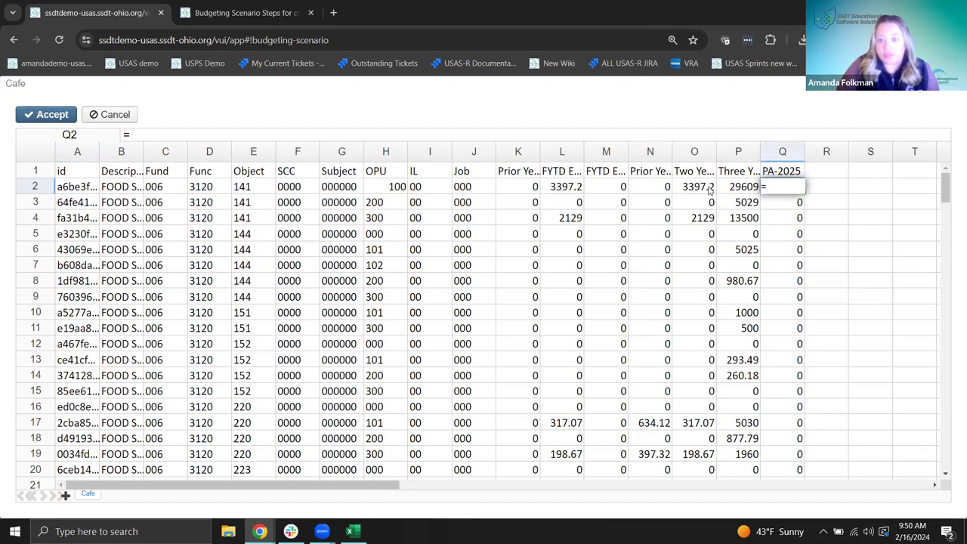
pyautogui.click(744, 187)
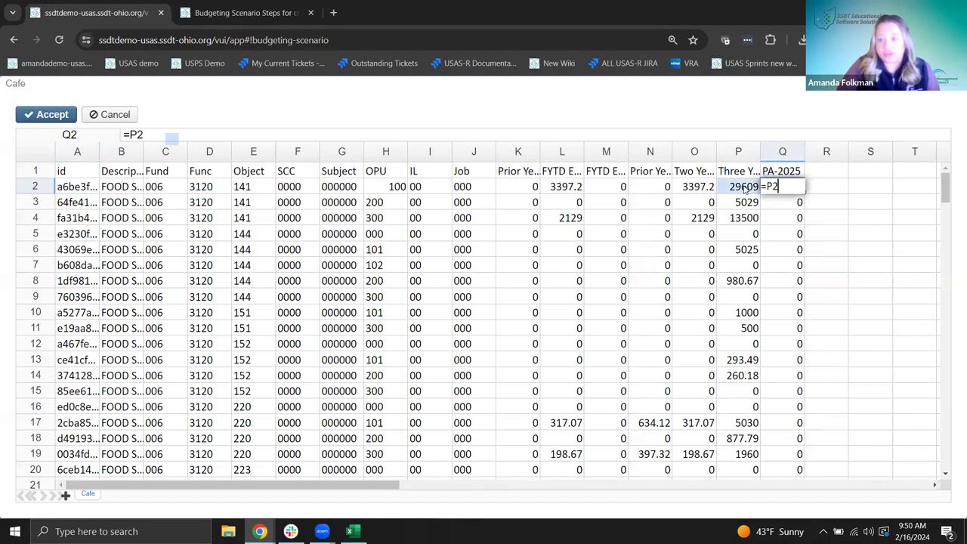
pyautogui.press('Return')
# Widen the PA-2025 column and fill the formula from Q2 down through the remaining account rows
pyautogui.moveTo(805, 156); pyautogui.dragTo(832, 155)
pyautogui.click(826, 189)
pyautogui.moveTo(831, 193); pyautogui.dragTo(852, 459)
pyautogui.scroll(-7, 820, 268)
pyautogui.scroll(3, 831, 273)
pyautogui.moveTo(834, 276); pyautogui.dragTo(831, 457)
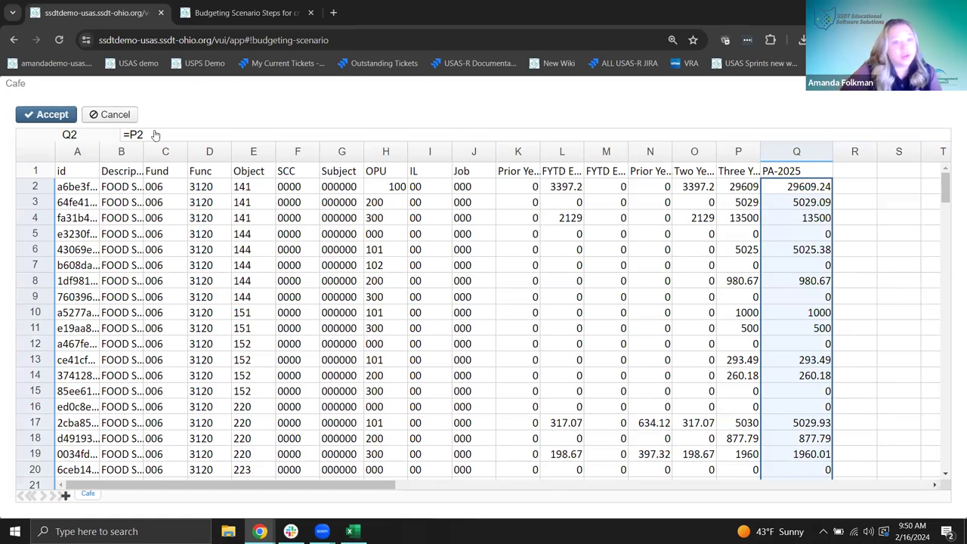
# Accept the edits to the Cafe sheet and save the budgeting scenario
pyautogui.click(52, 116)
pyautogui.click(45, 115)
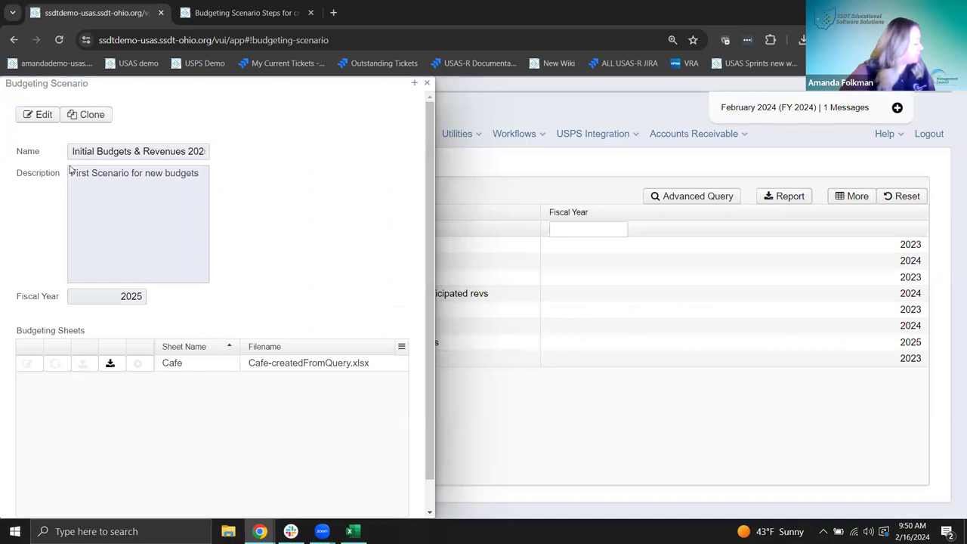
# Open the Initial Budgets & Revenues 2025 scenario for editing to view its sheet creation option, and close it unchanged
pyautogui.click(41, 115)
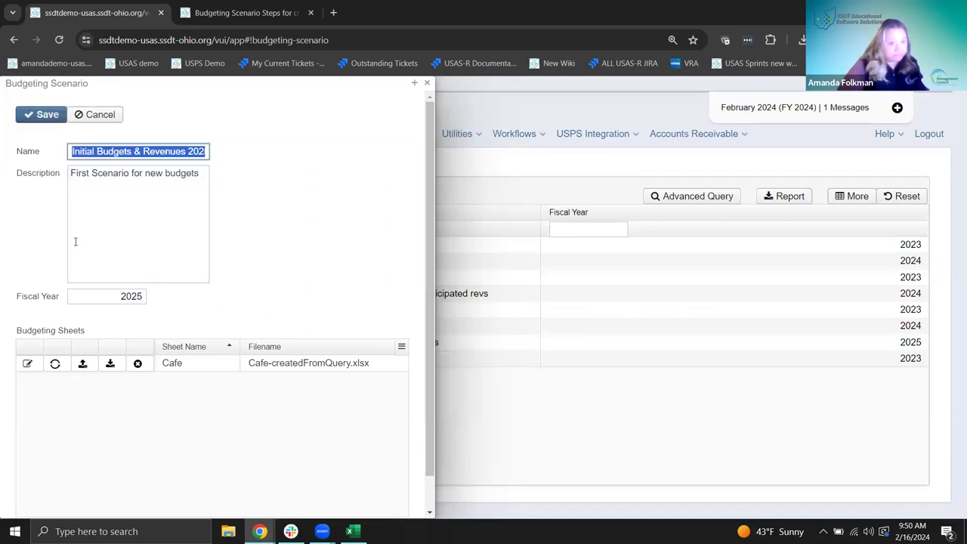
pyautogui.scroll(-1, 75, 237)
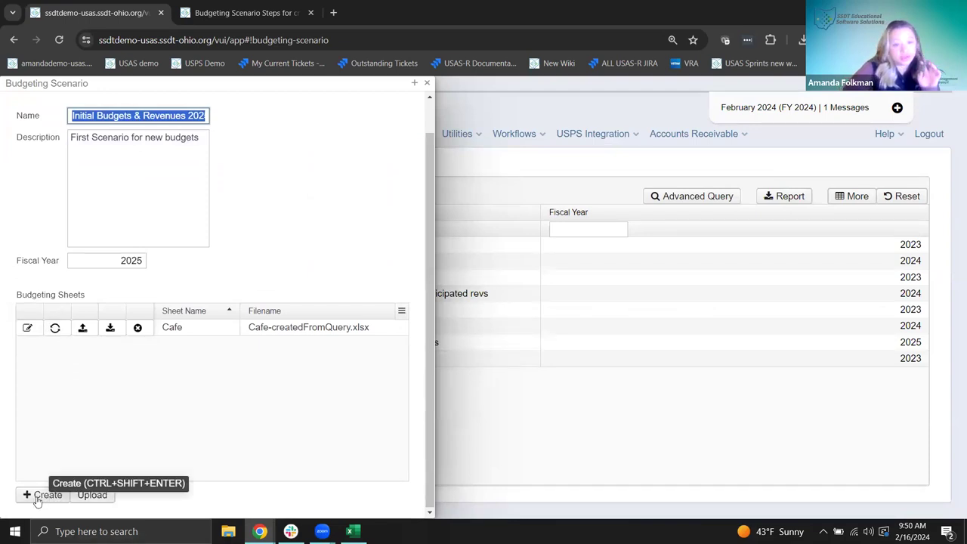
pyautogui.click(428, 84)
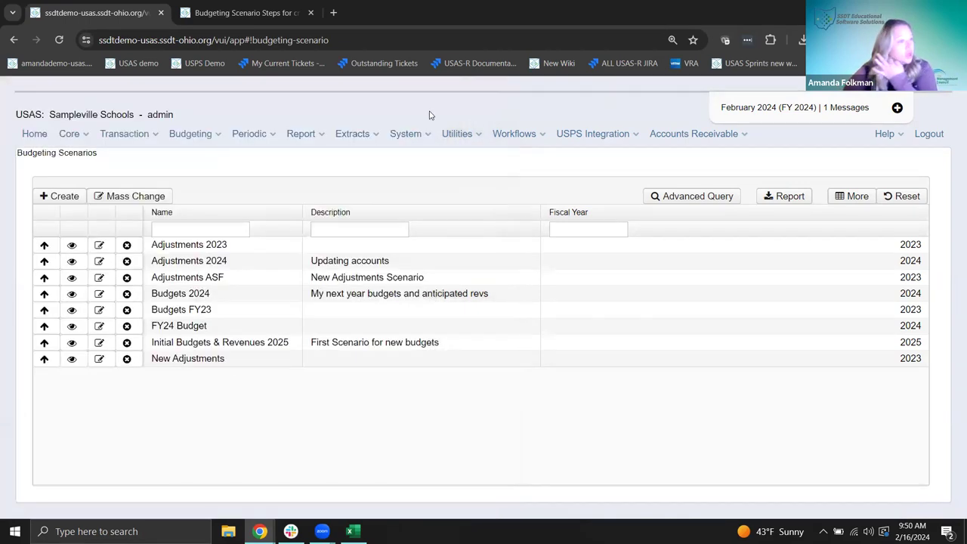
# Clone the Budgets FY23 scenario and name the copy Budgets 2025
pyautogui.click(73, 312)
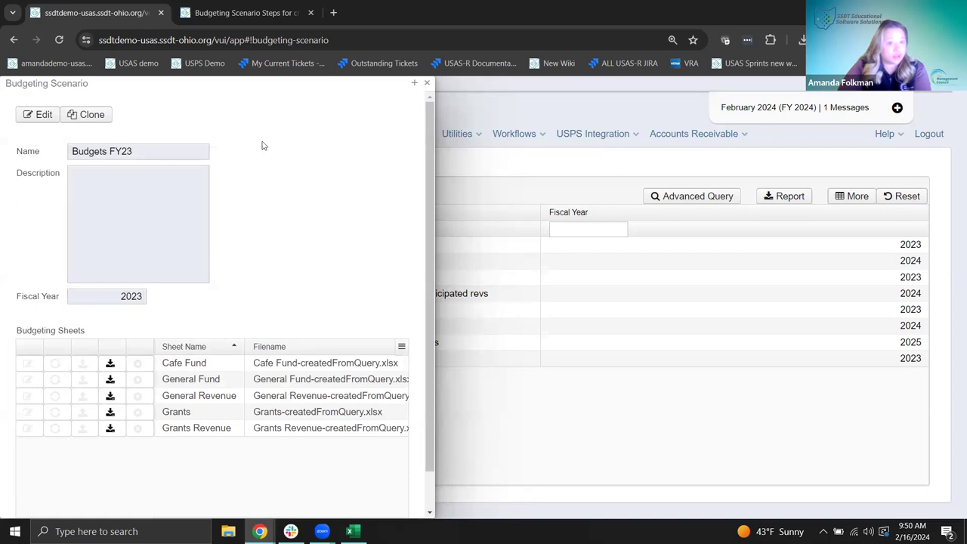
pyautogui.click(106, 121)
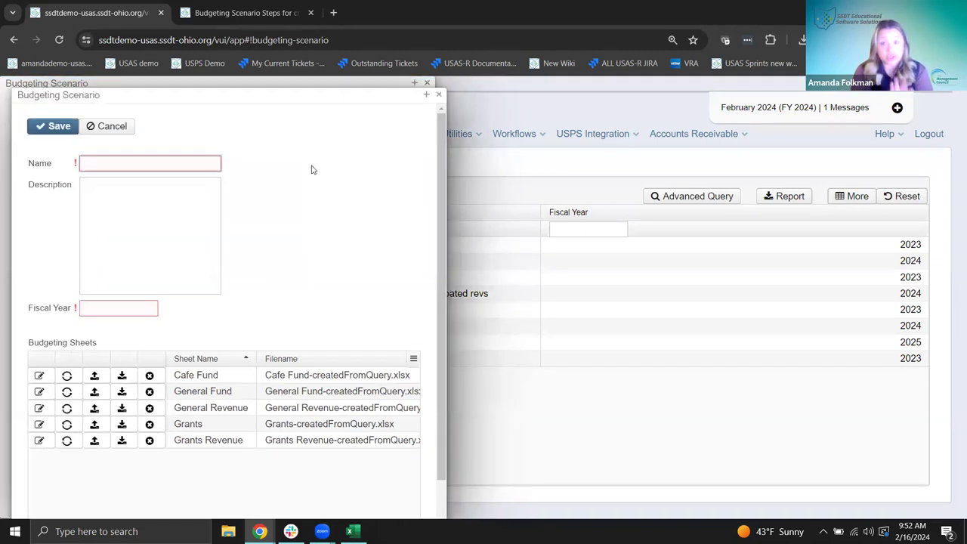
pyautogui.click(160, 163)
pyautogui.write('Budge')
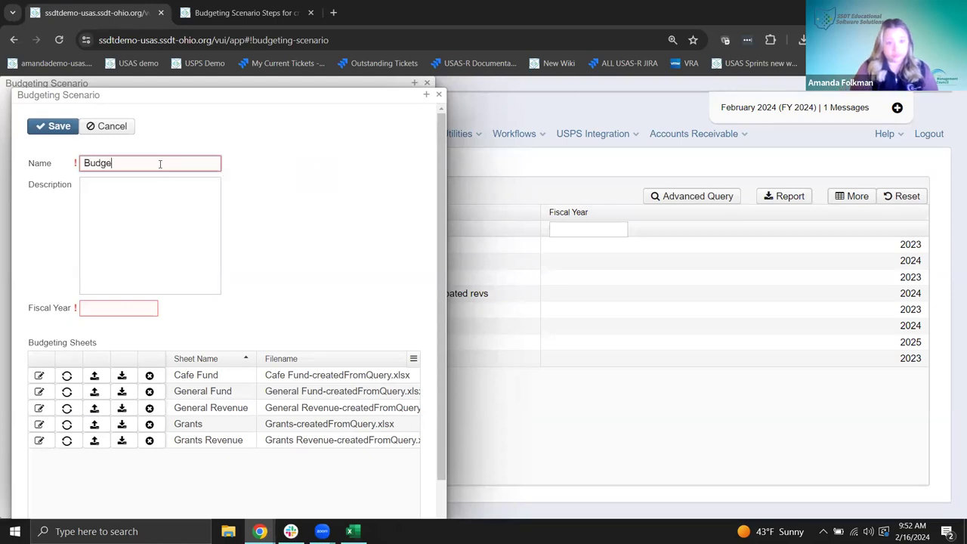
pyautogui.write('ts 2024')
pyautogui.press('BackSpace')
pyautogui.write('5')
pyautogui.press('Tab')
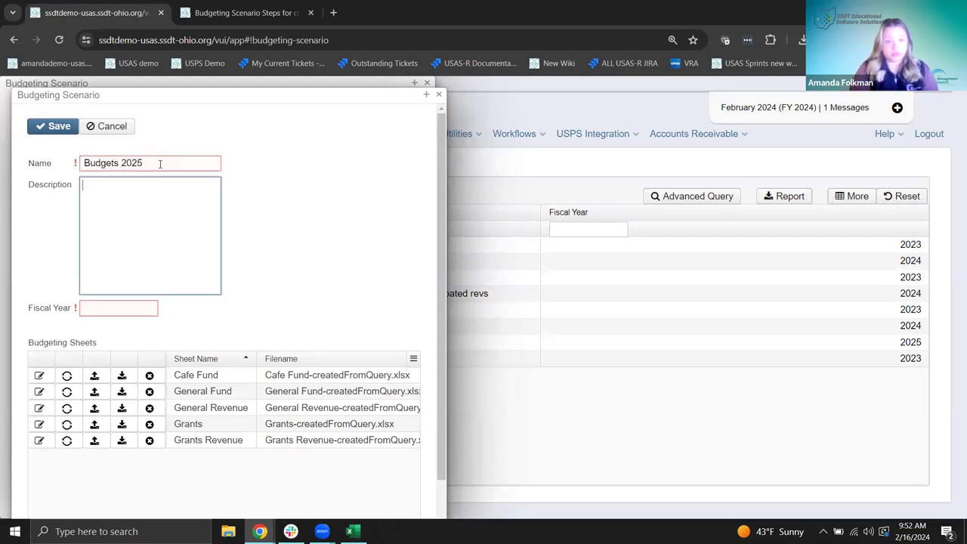
# Describe the clone as "Cloned Scenario for 2025", set its fiscal year to 2025, and save it
pyautogui.write('Cloned S')
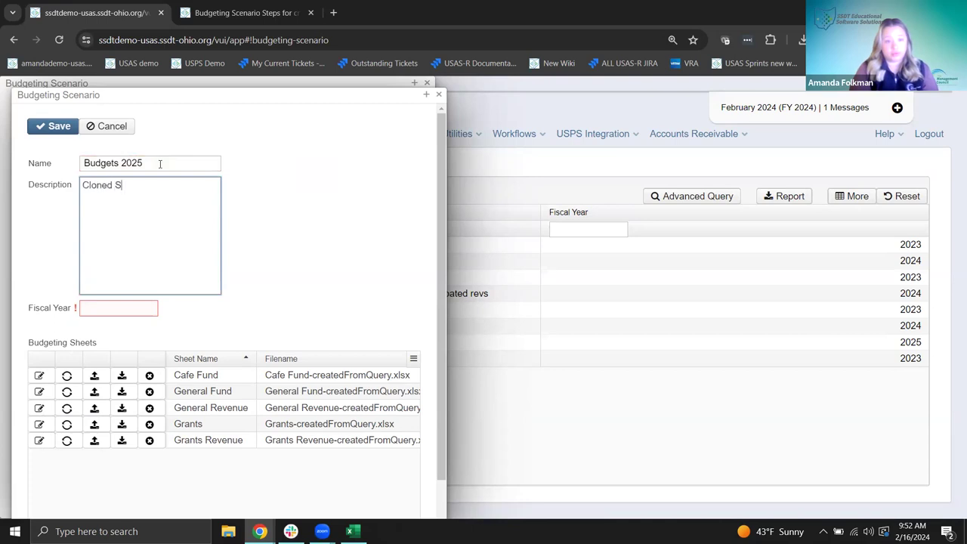
pyautogui.write('cenario for 2')
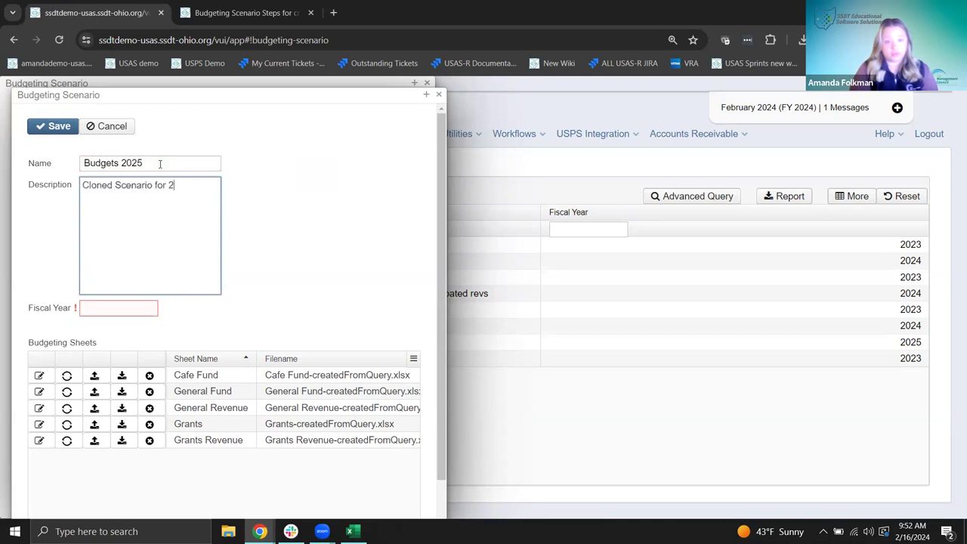
pyautogui.write('025')
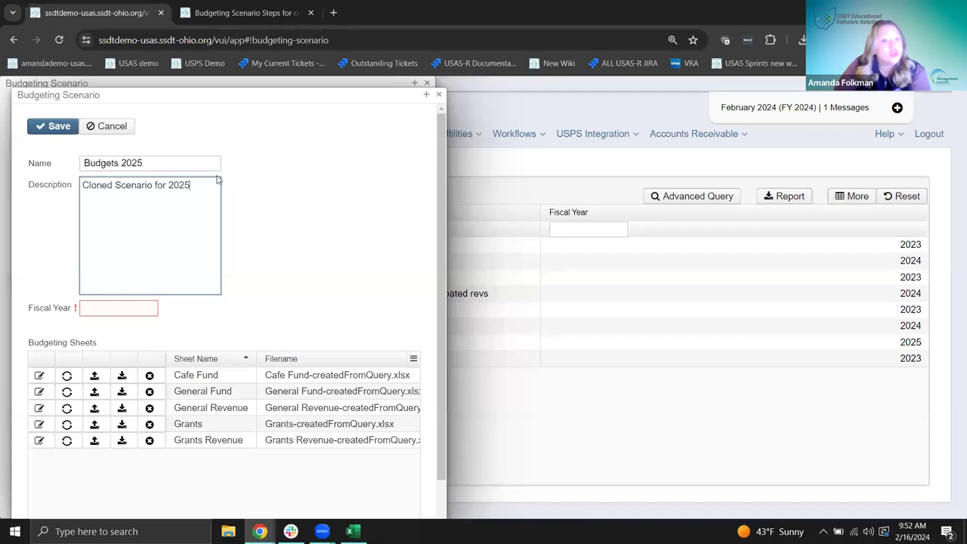
pyautogui.click(93, 305)
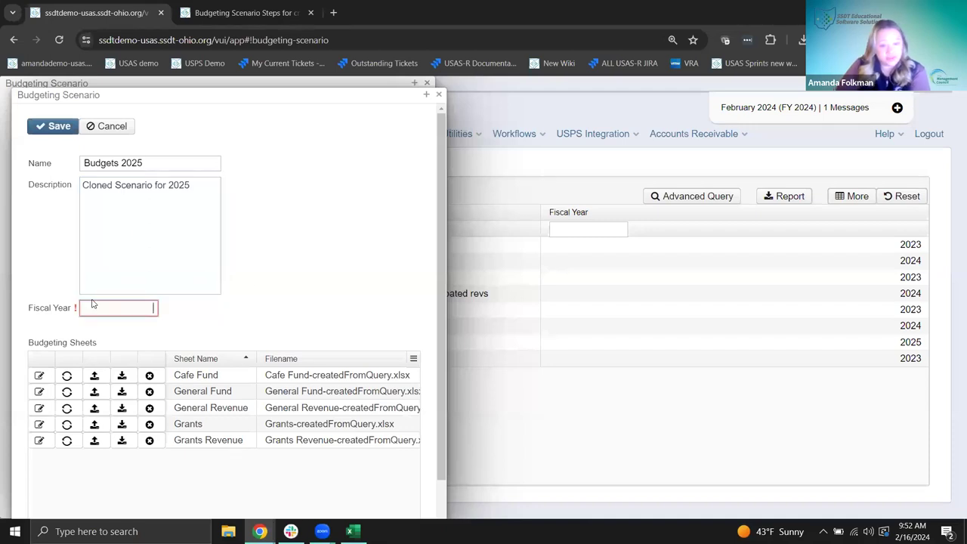
pyautogui.write('2025')
pyautogui.click(291, 268)
pyautogui.scroll(-2, 261, 283)
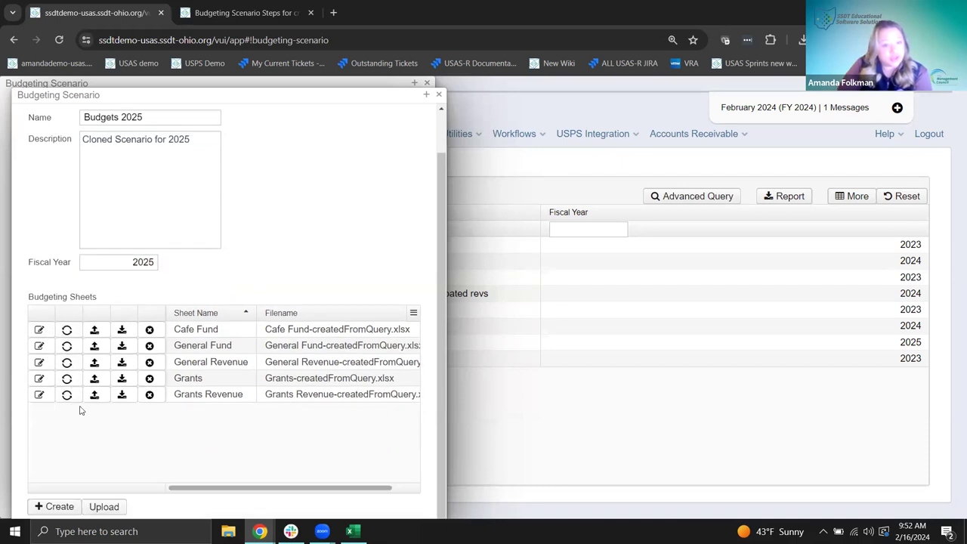
pyautogui.scroll(2, 79, 346)
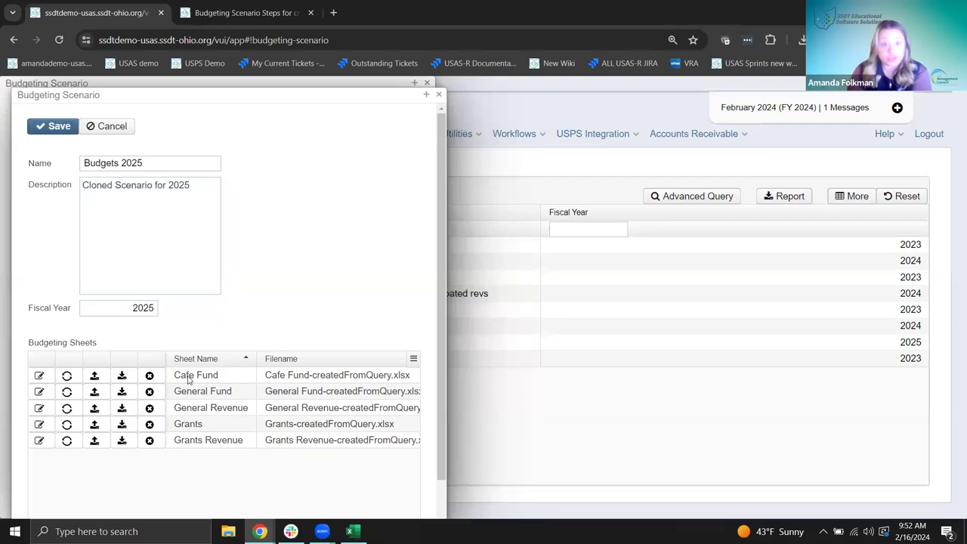
pyautogui.click(61, 129)
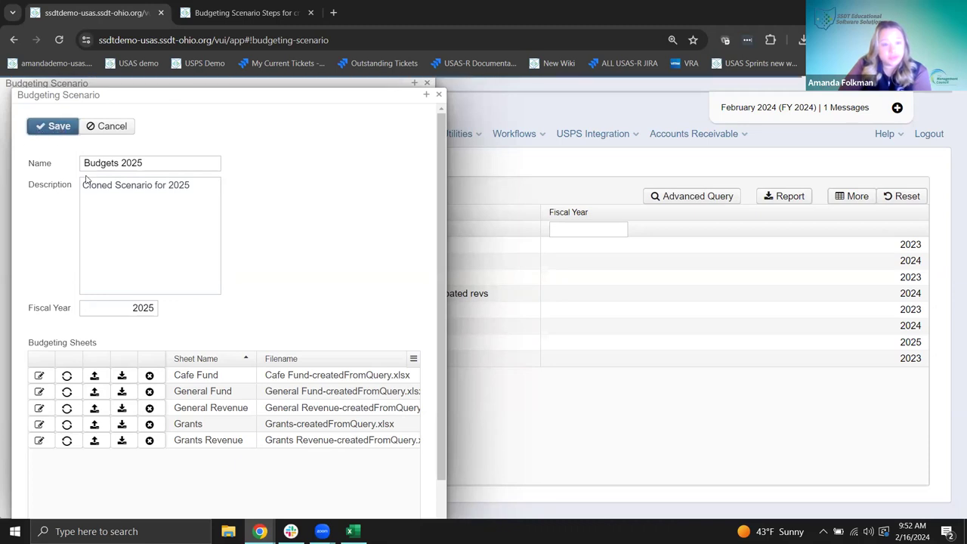
# Open the cloned scenario's Cafe Fund sheet in full size, check the proposed amounts column heading, and accept the sheet
pyautogui.click(48, 128)
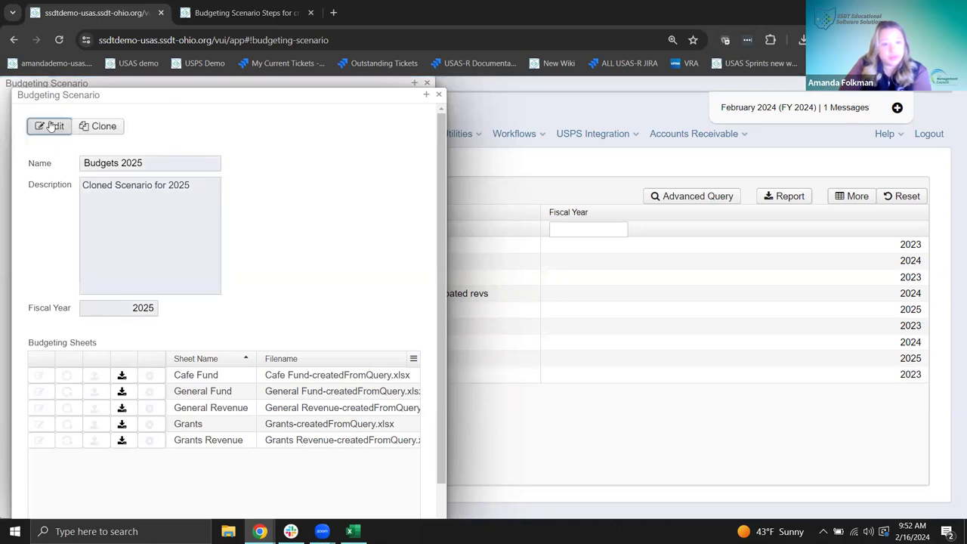
pyautogui.click(40, 375)
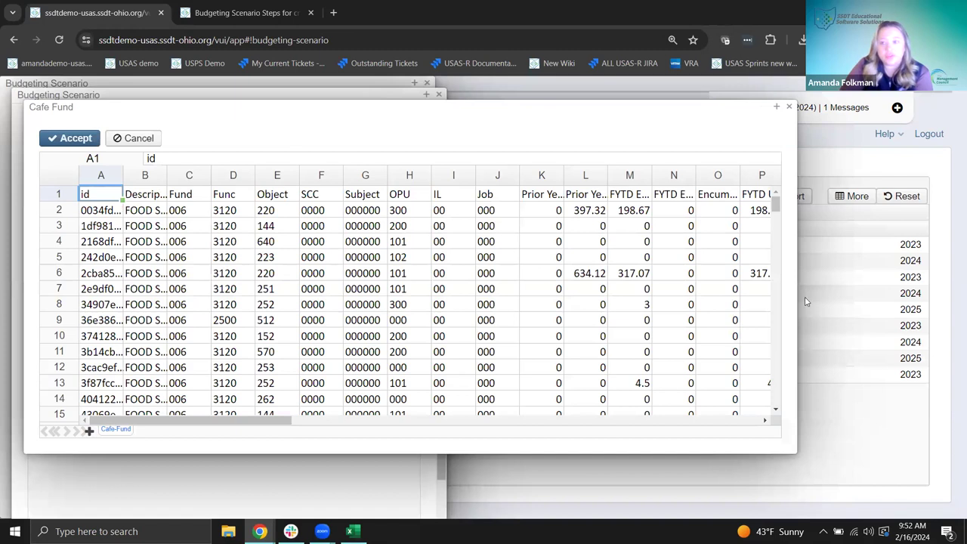
pyautogui.click(776, 107)
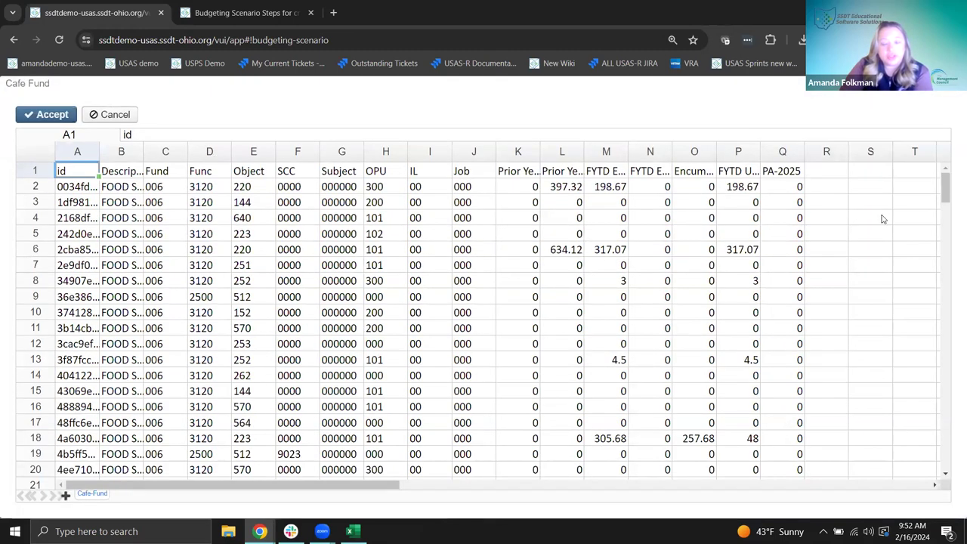
pyautogui.click(784, 172)
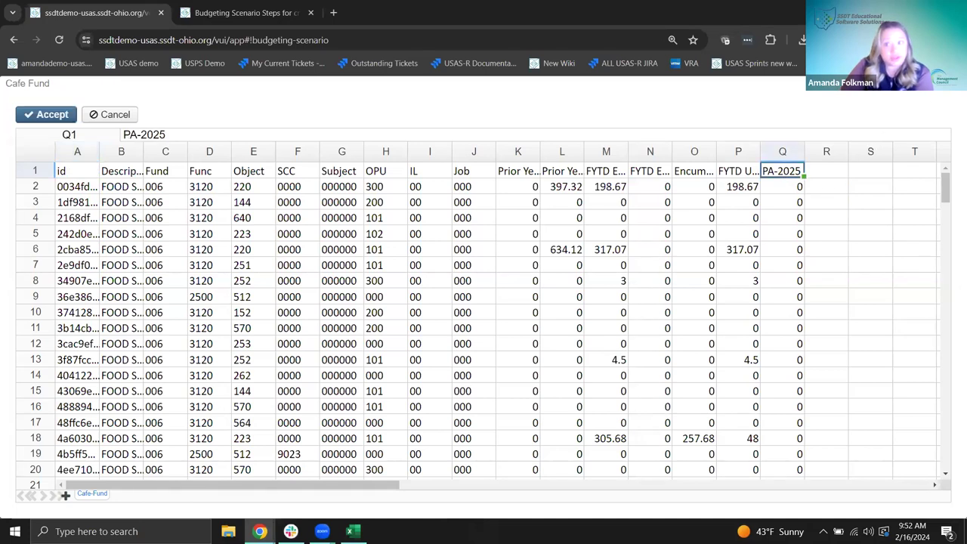
pyautogui.click(46, 114)
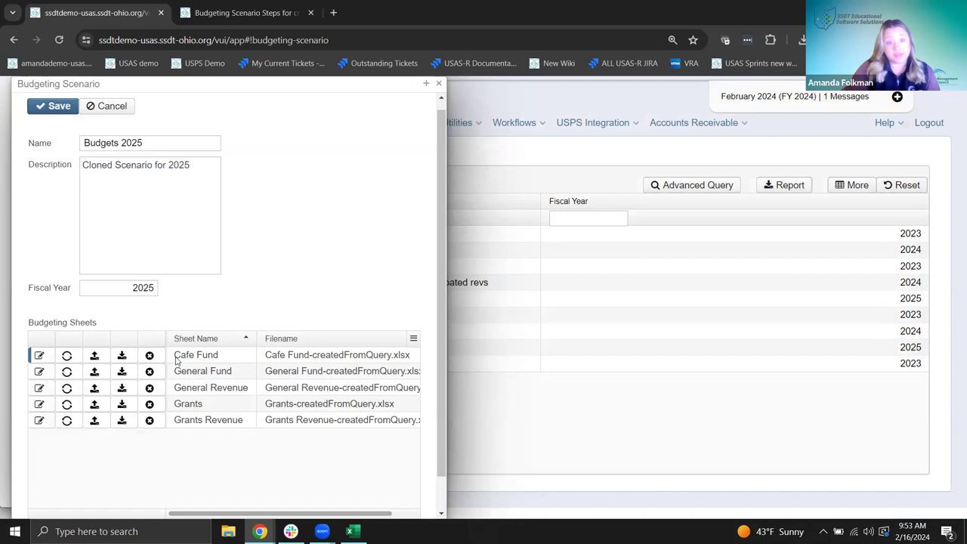
# Update the cloned scenario's Cafe Fund sheet using its existing properties and confirm the sheet creation
pyautogui.click(67, 357)
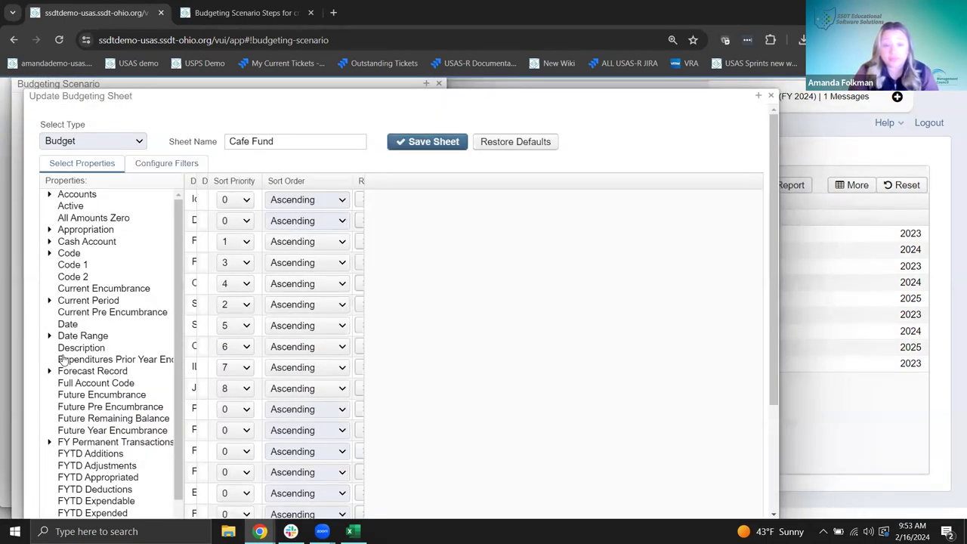
pyautogui.click(429, 143)
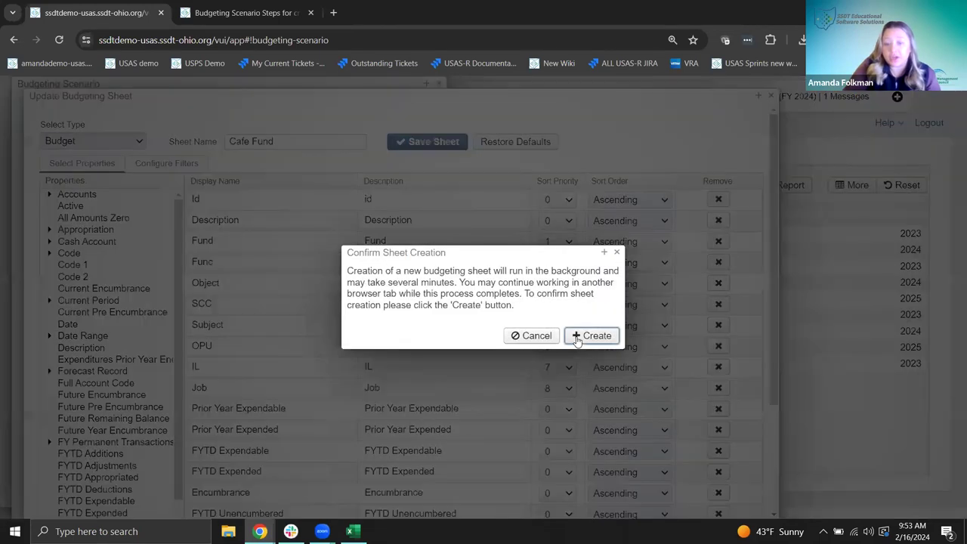
pyautogui.click(581, 337)
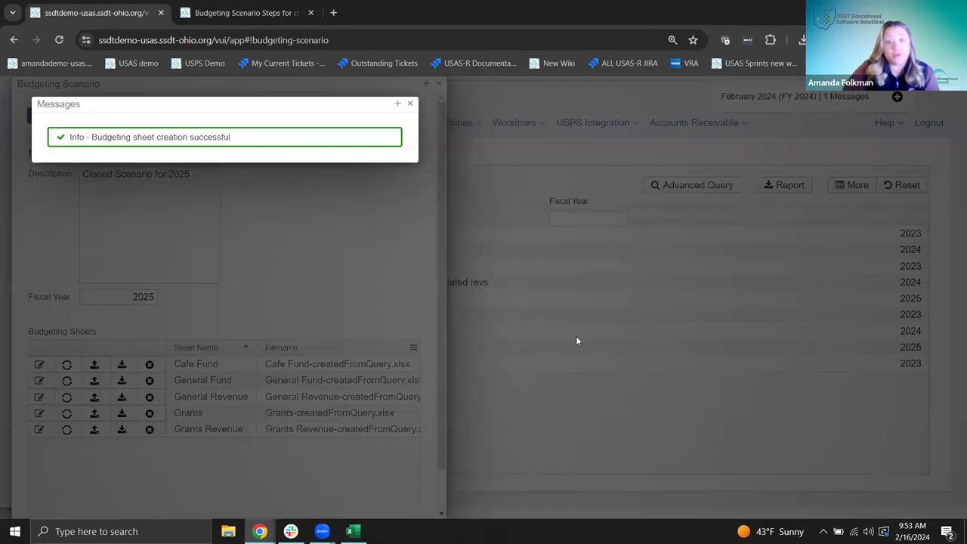
pyautogui.click(409, 104)
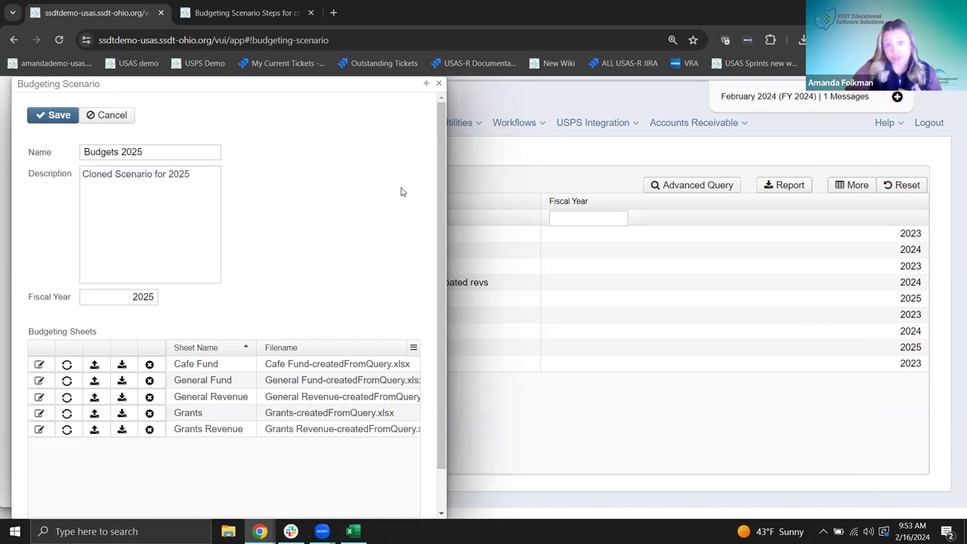
# Review the wiki instructions on uploading outside budgeting spreadsheets and locate the upload option in the Budgets 2025 scenario
pyautogui.click(246, 12)
pyautogui.scroll(-3, 466, 339)
pyautogui.scroll(-10, 466, 340)
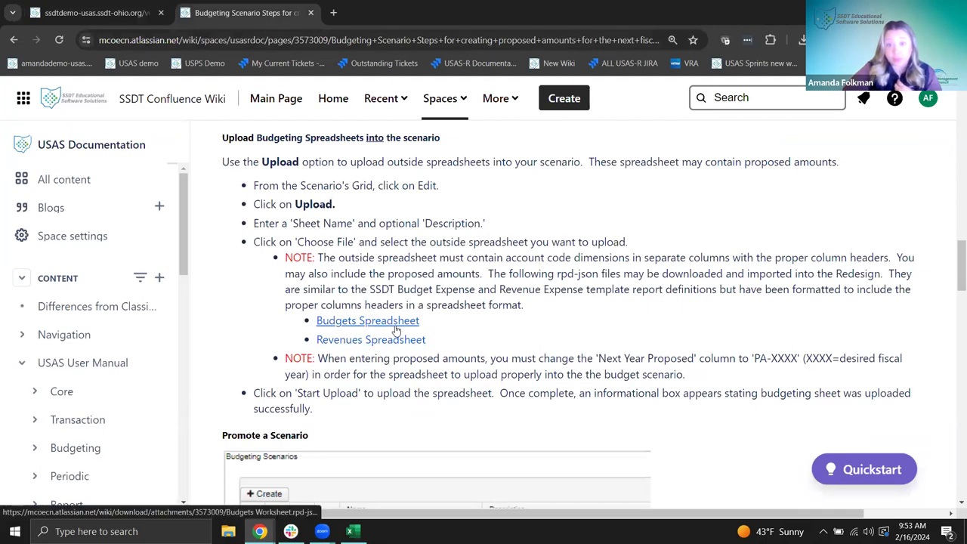
pyautogui.click(95, 12)
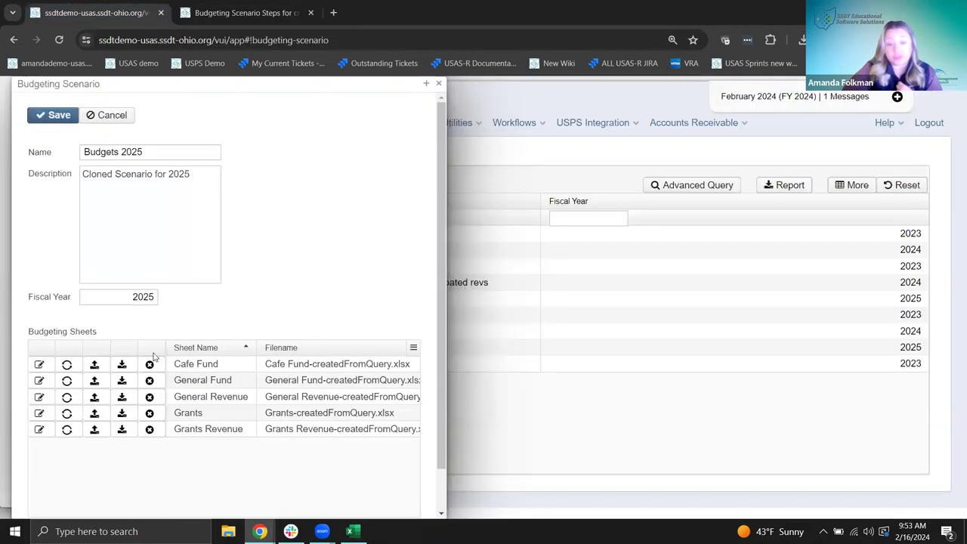
pyautogui.scroll(-1, 100, 476)
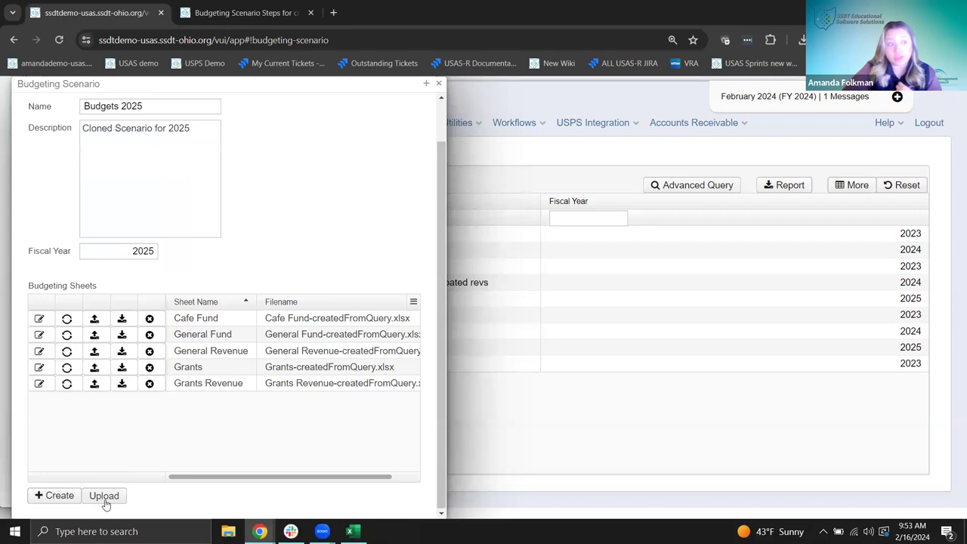
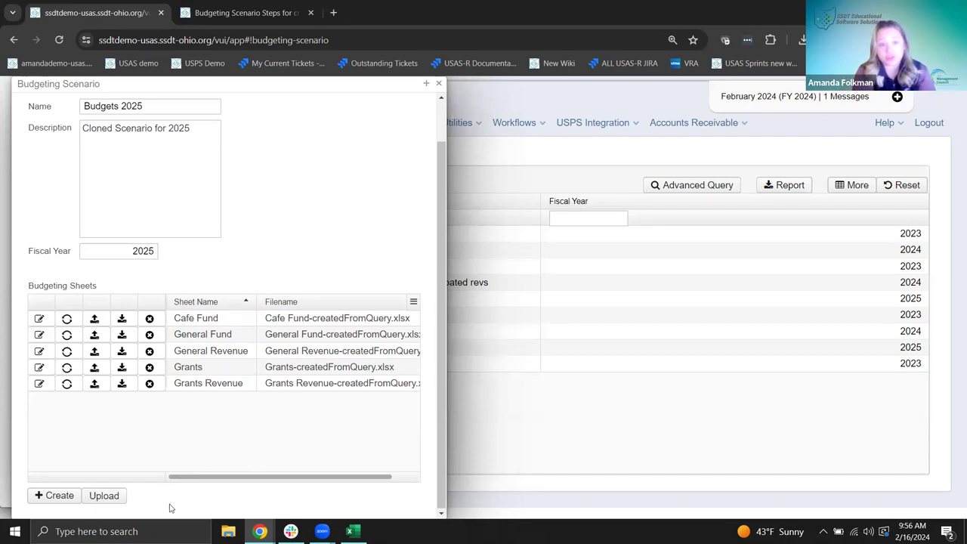
pyautogui.click(249, 15)
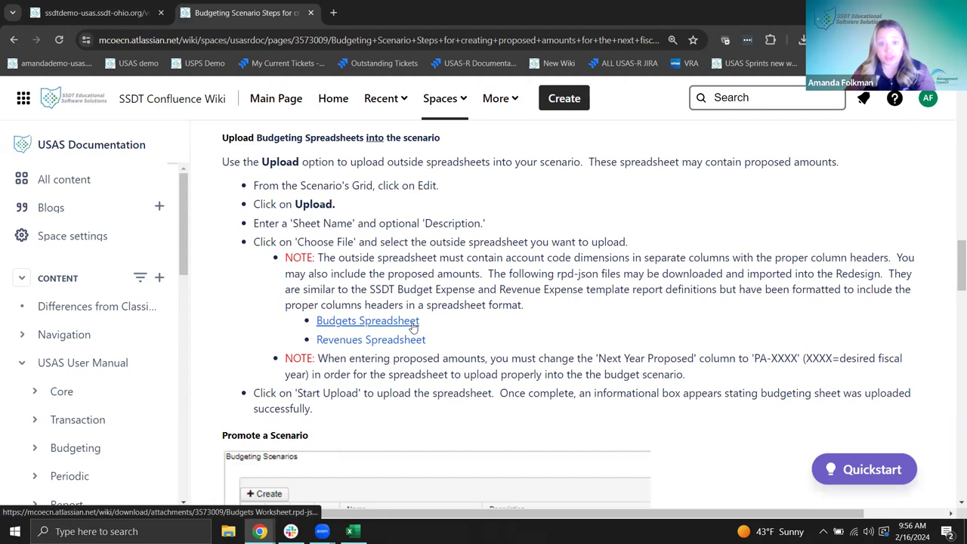
pyautogui.click(59, 17)
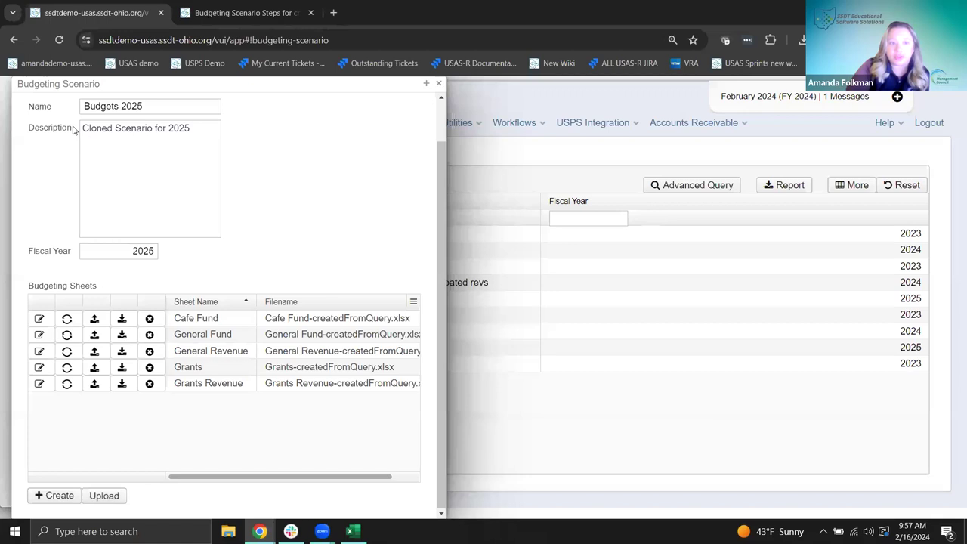
# Save the Budgets 2025 scenario and close the open scenario windows
pyautogui.scroll(2, 241, 258)
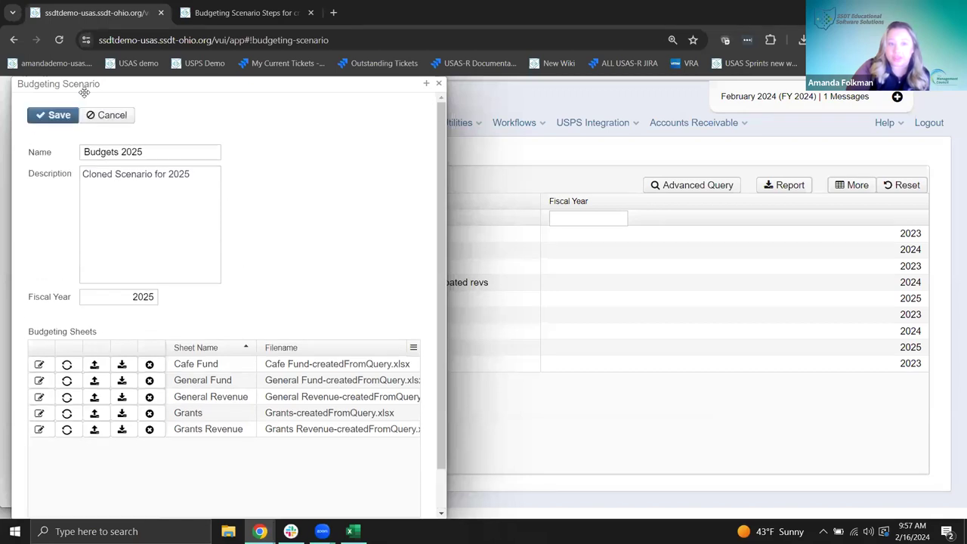
pyautogui.click(54, 117)
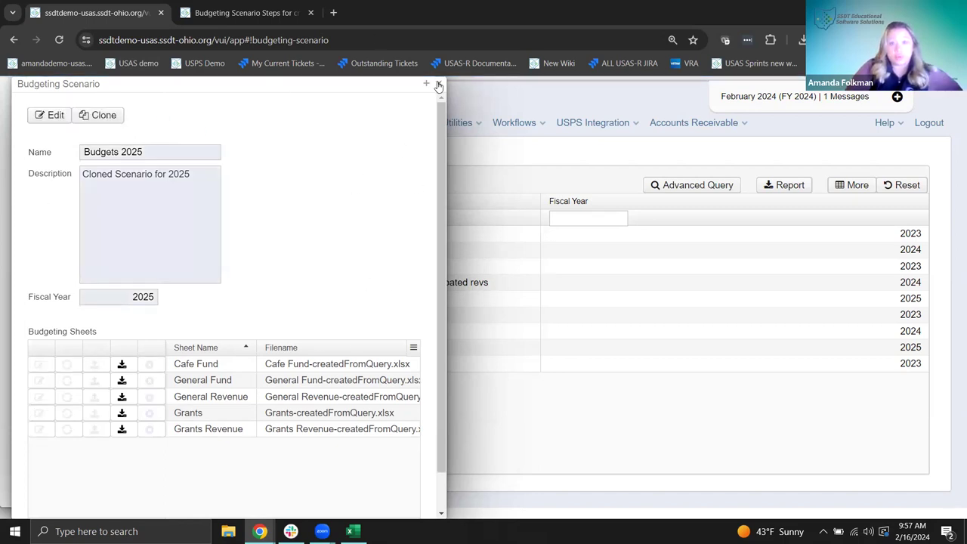
pyautogui.click(760, 353)
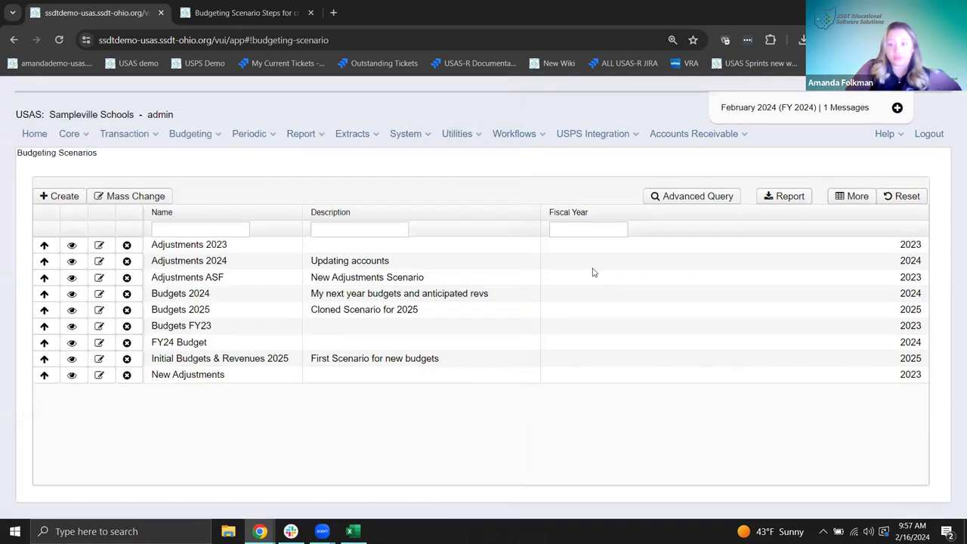
# Filter the scenario list to fiscal year 2025 and promote the Initial Budgets & Revenues 2025 scenario
pyautogui.click(576, 229)
pyautogui.write('20')
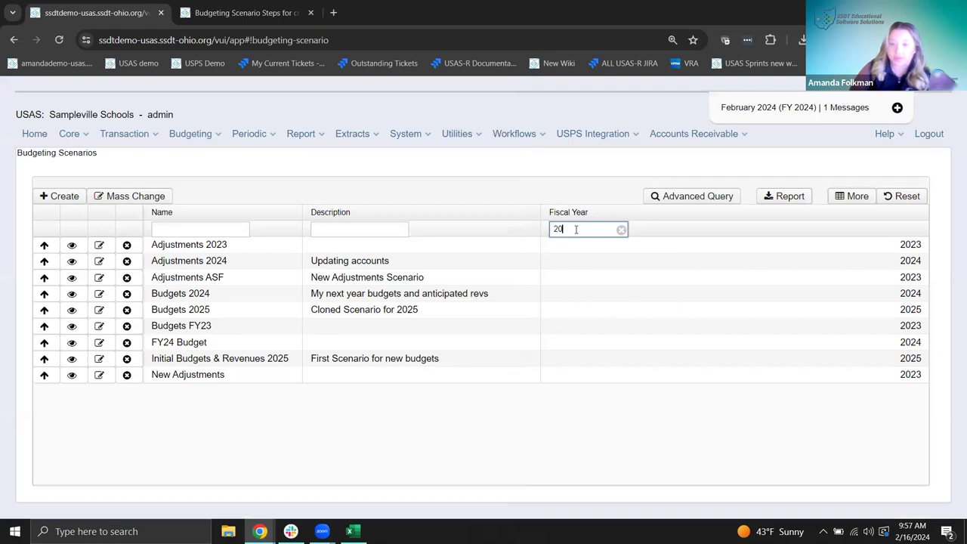
pyautogui.write('25')
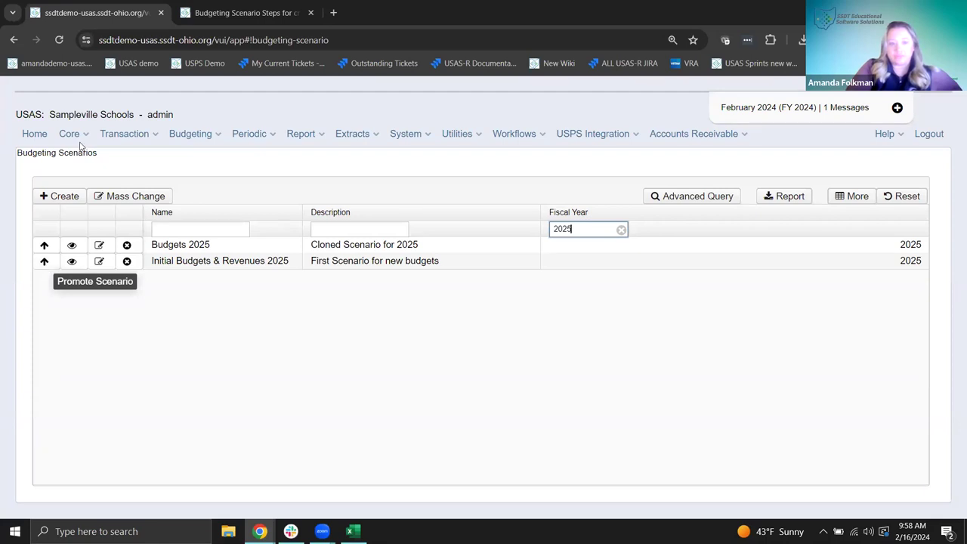
pyautogui.click(44, 263)
pyautogui.click(45, 265)
pyautogui.click(638, 332)
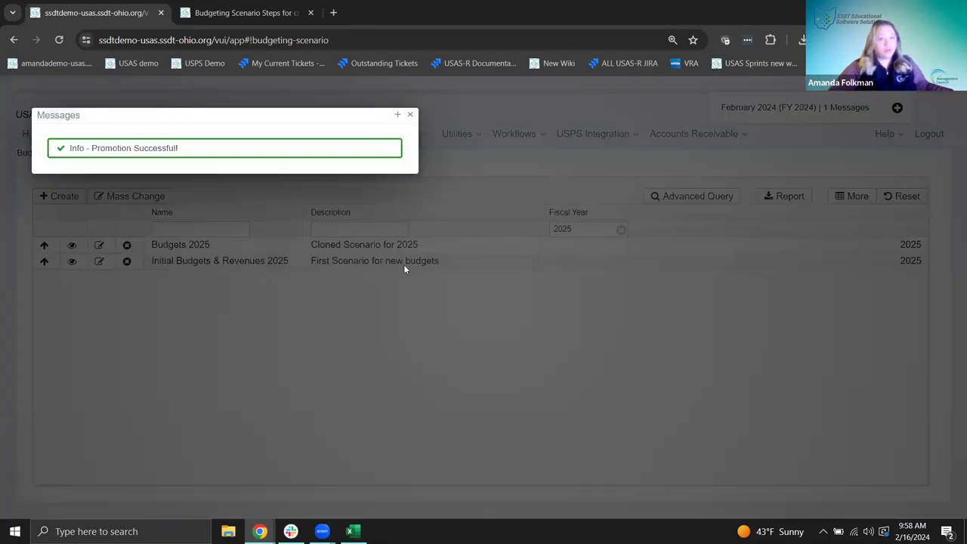
pyautogui.click(410, 114)
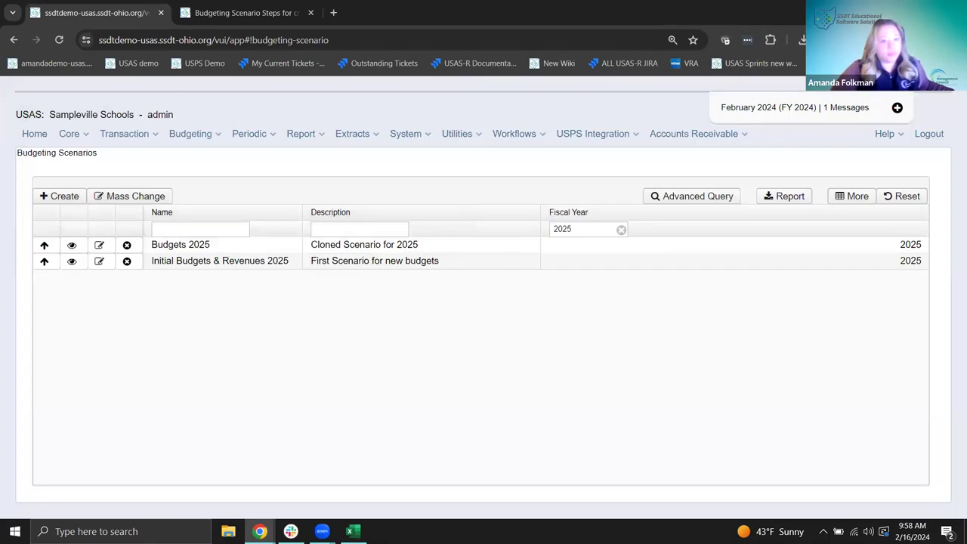
pyautogui.moveTo(190, 136)
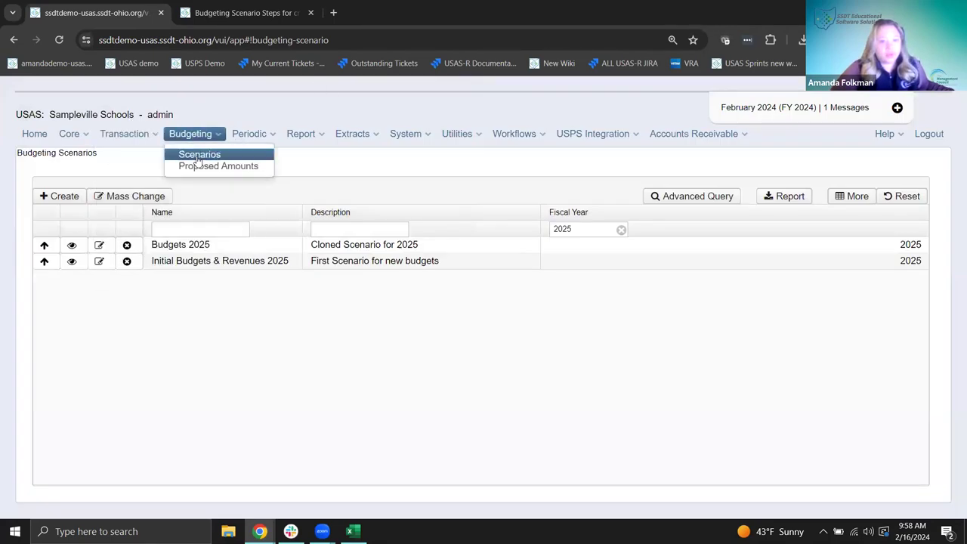
pyautogui.click(198, 166)
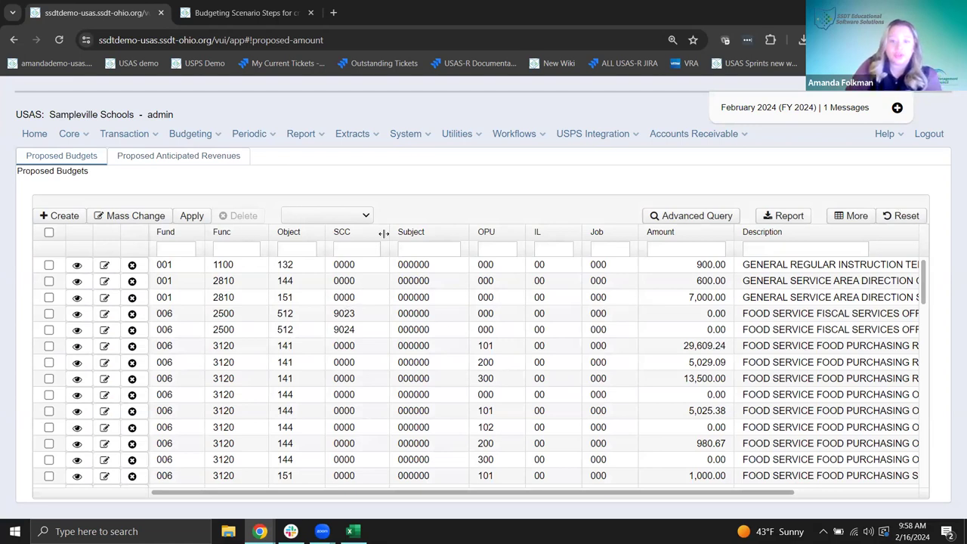
pyautogui.click(363, 219)
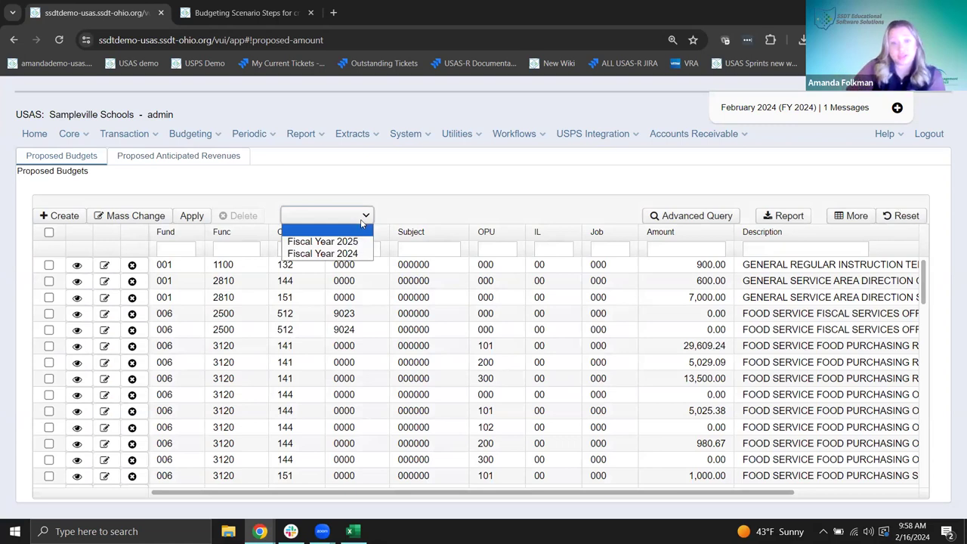
pyautogui.click(324, 241)
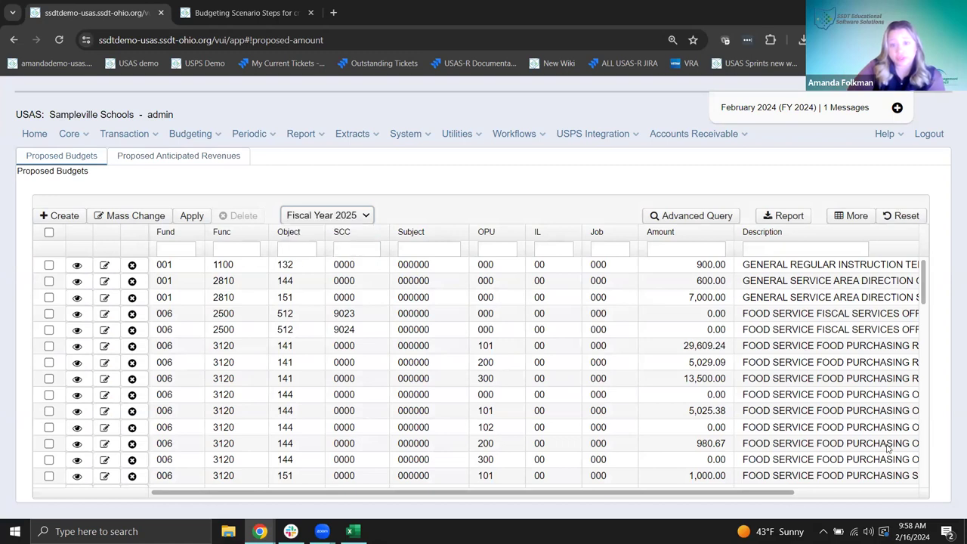
pyautogui.scroll(-1, 887, 447)
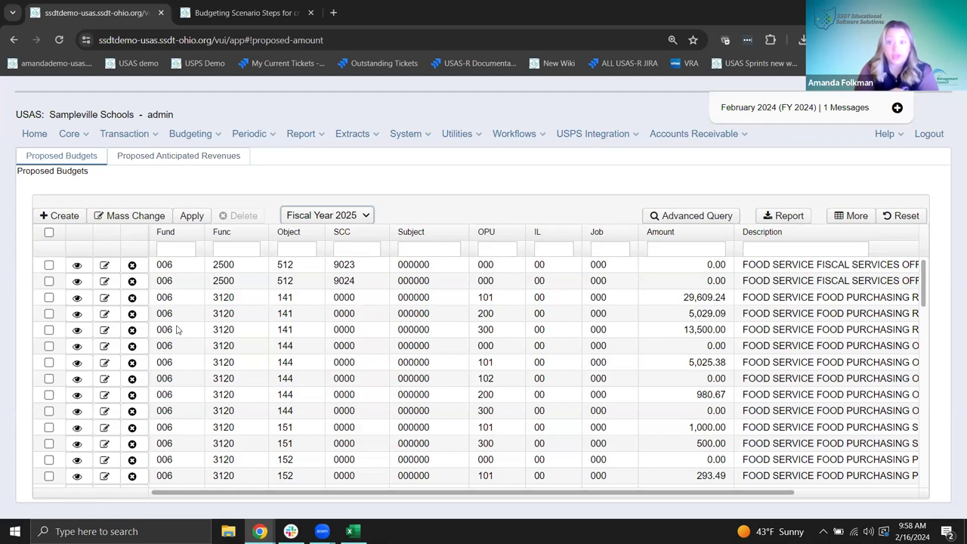
pyautogui.click(105, 297)
pyautogui.click(274, 82)
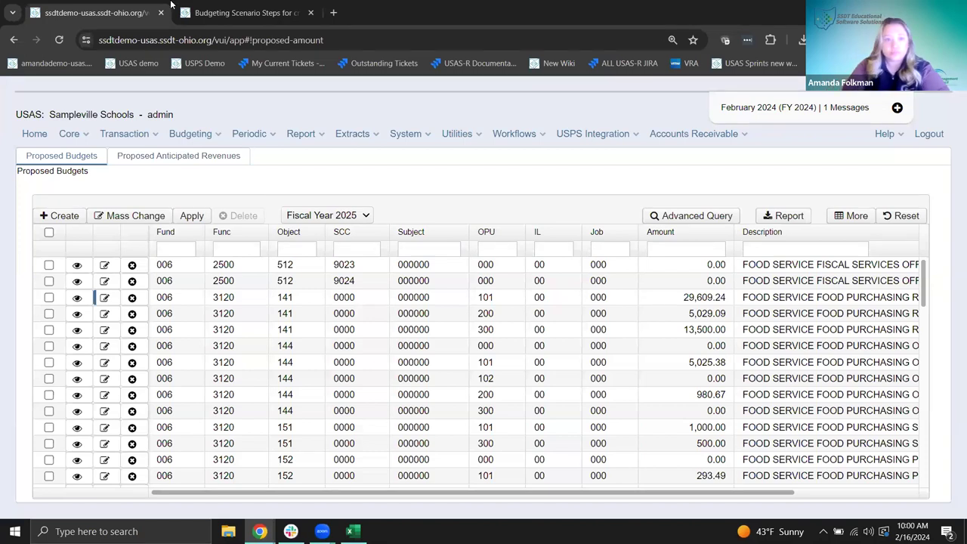
# Open the ssdtdemo-usas.ssdt-ohio.org site in a second browser tab and place it beside the proposed amounts tab
pyautogui.moveTo(215, 40); pyautogui.dragTo(45, 51)
pyautogui.hotkey('ctrl', 'c')
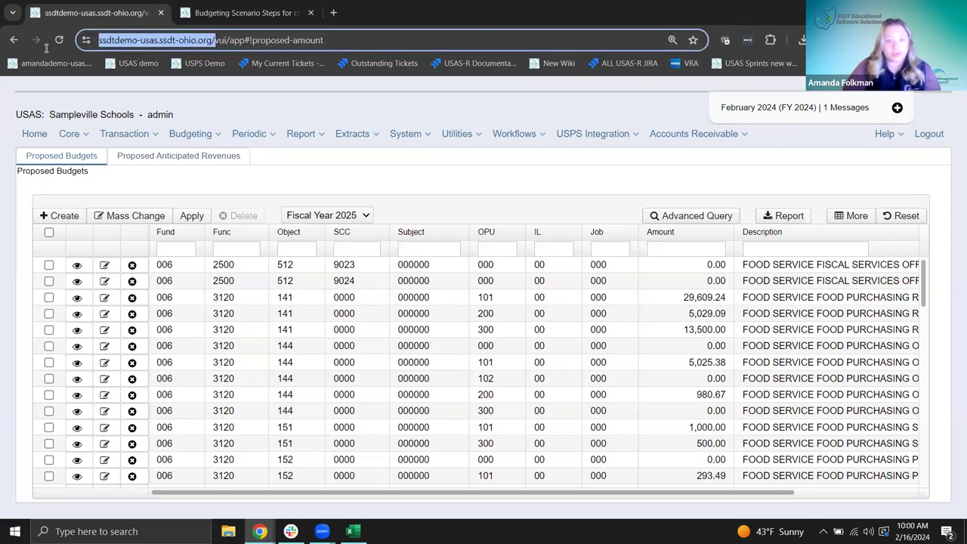
pyautogui.click(335, 12)
pyautogui.hotkey('ctrl', 'v')
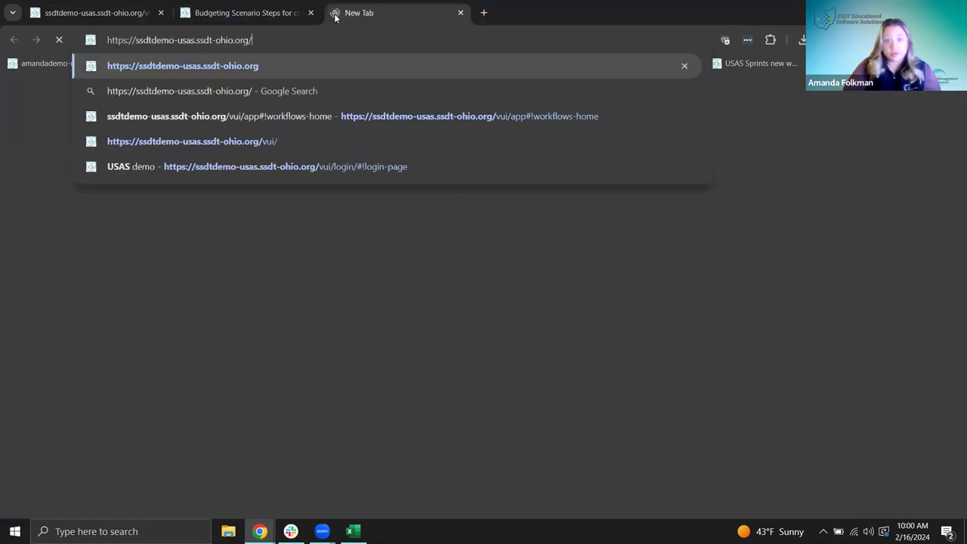
pyautogui.press('Return')
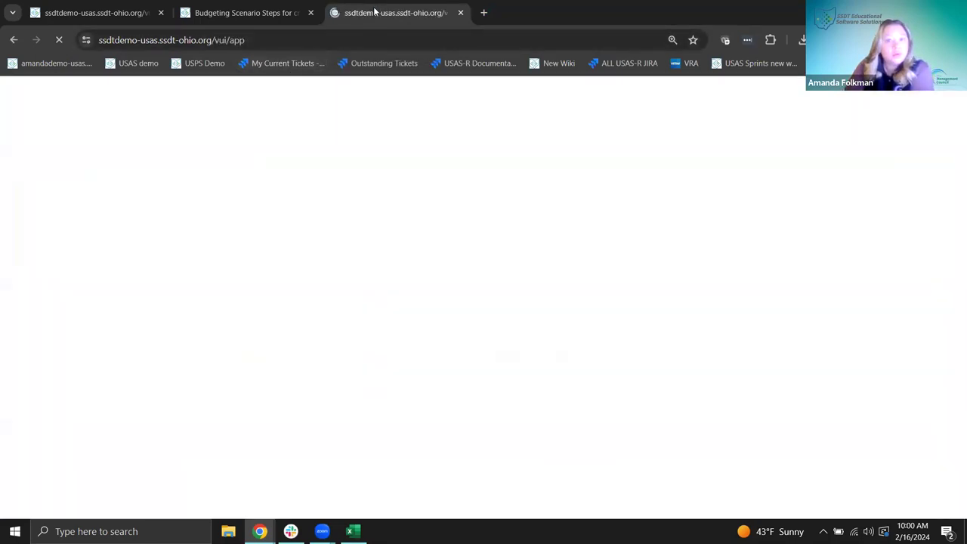
pyautogui.moveTo(386, 15); pyautogui.dragTo(236, 18)
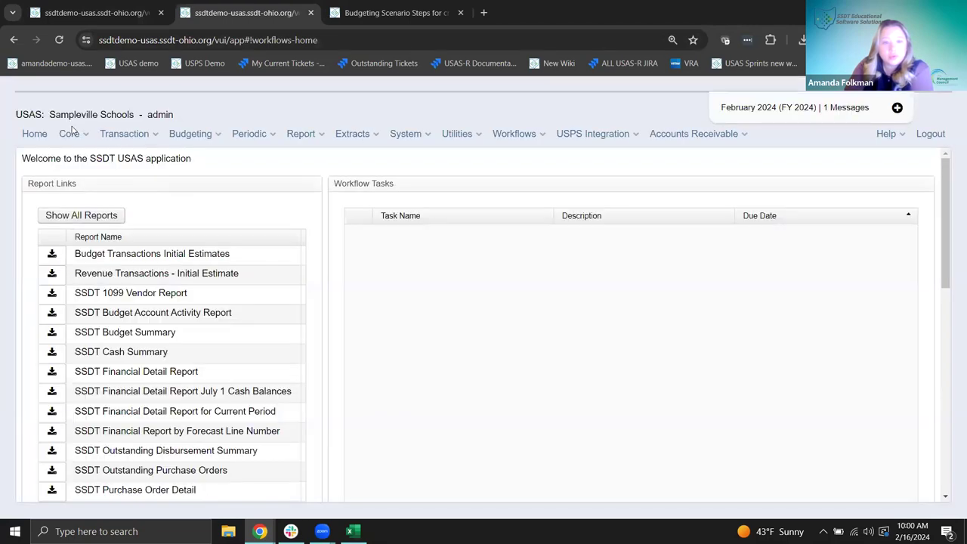
# Find the expenditure account with fund 006, function 3120, object 141 and OPU 101 in the core accounts
pyautogui.click(74, 141)
pyautogui.click(85, 154)
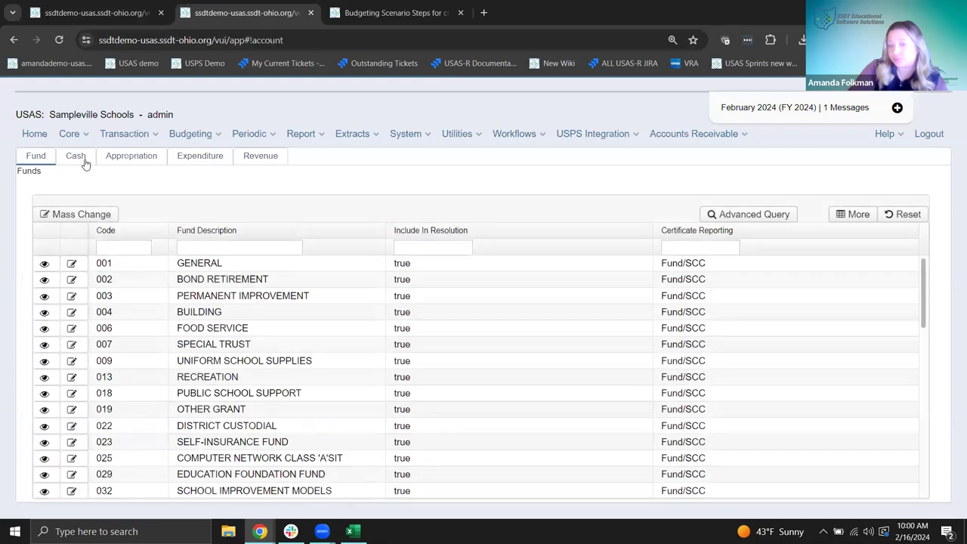
pyautogui.click(203, 155)
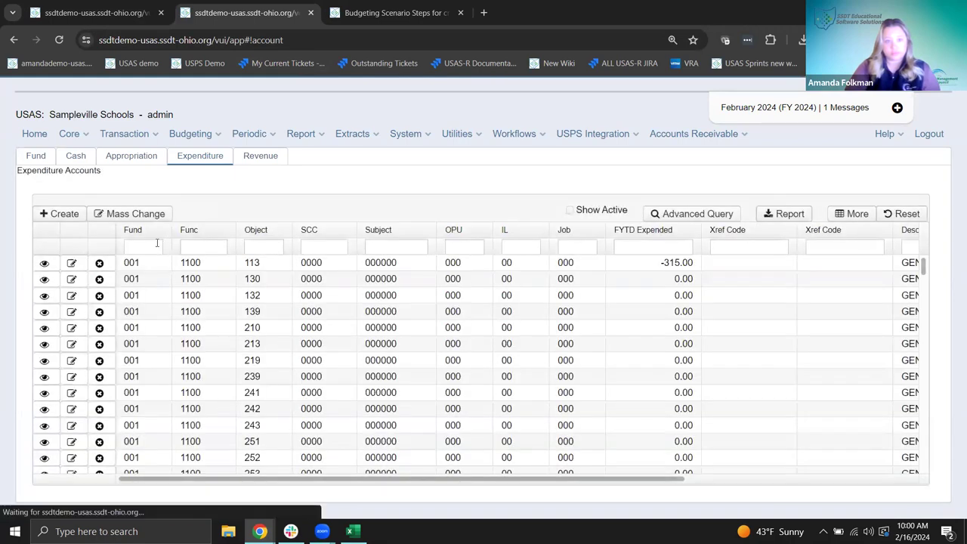
pyautogui.click(156, 247)
pyautogui.write('006')
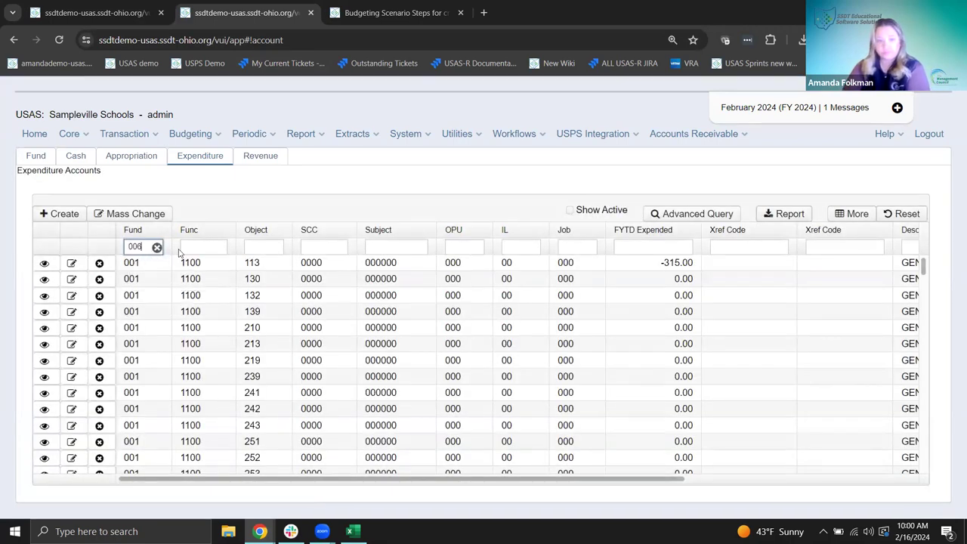
pyautogui.click(201, 247)
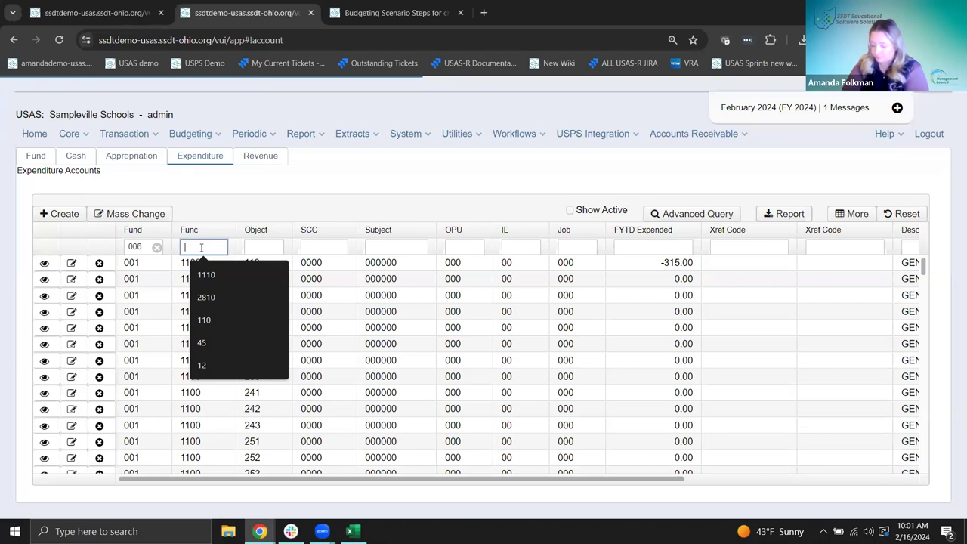
pyautogui.write('3120')
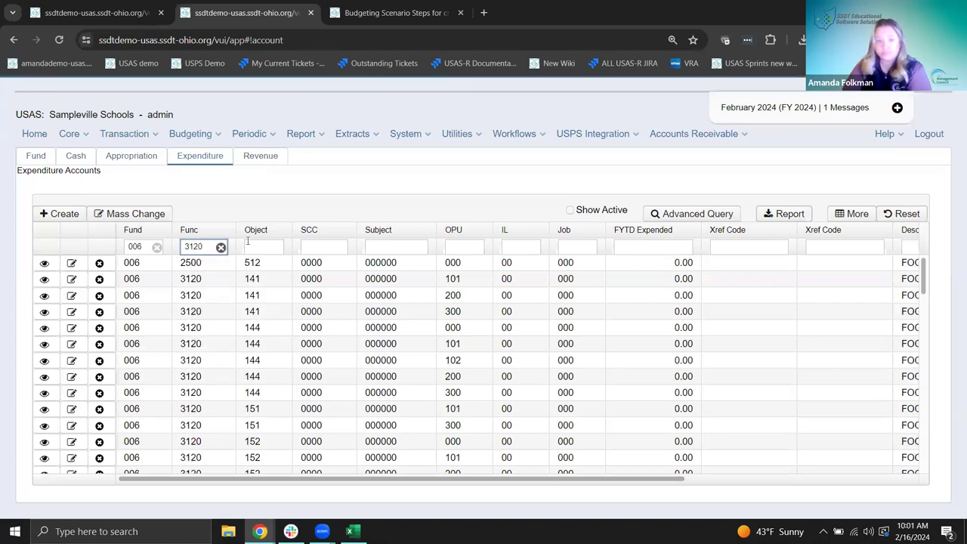
pyautogui.click(265, 247)
pyautogui.write('141')
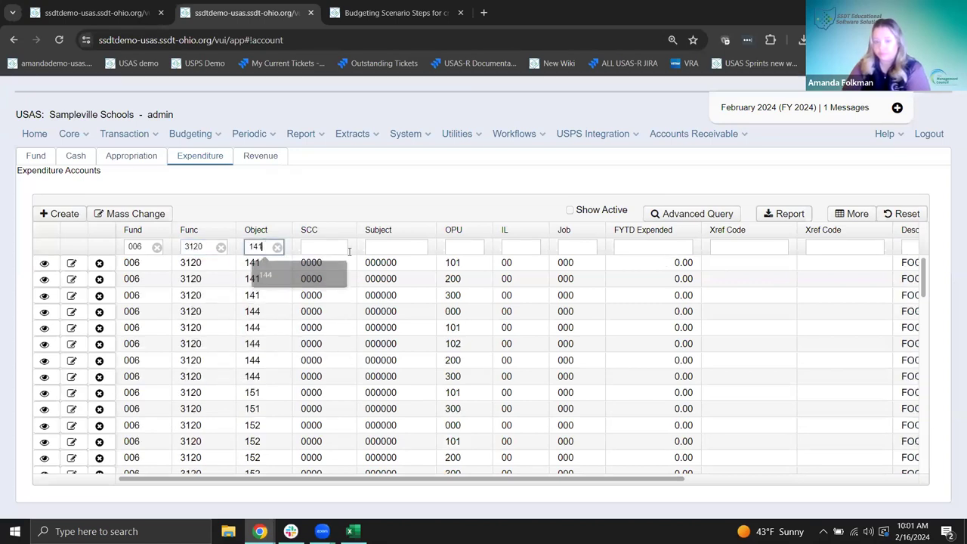
pyautogui.click(457, 247)
pyautogui.write('101')
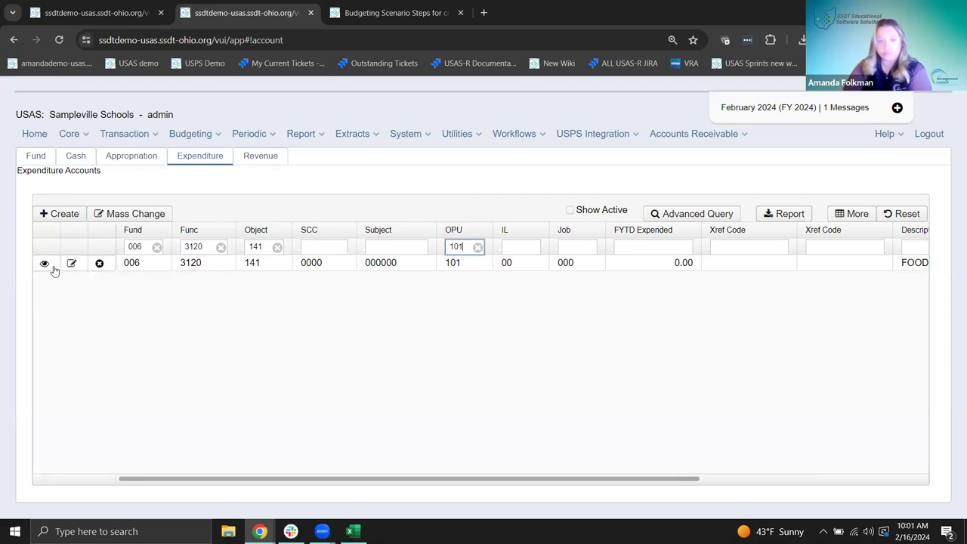
# View the matching expenditure account full size and examine its Next Year Proposed amount
pyautogui.click(44, 264)
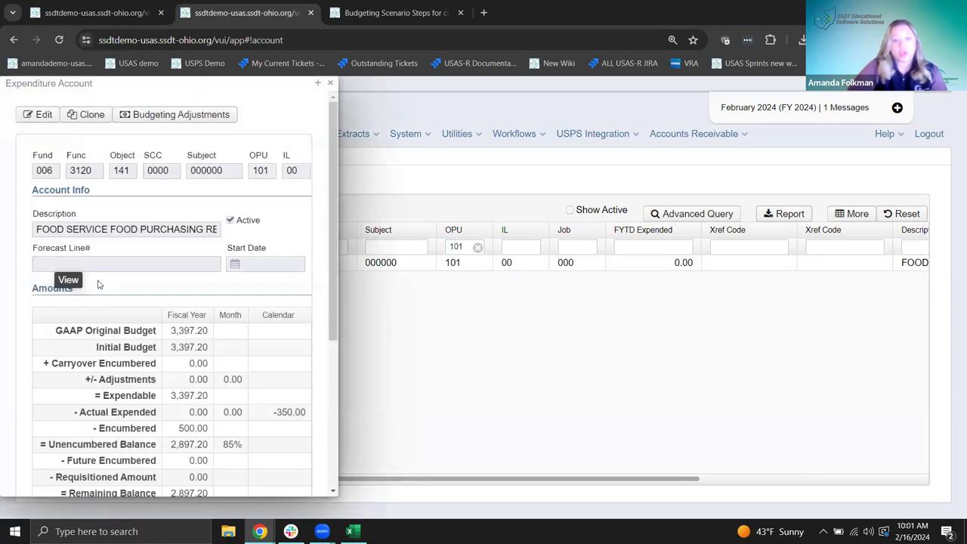
pyautogui.click(318, 86)
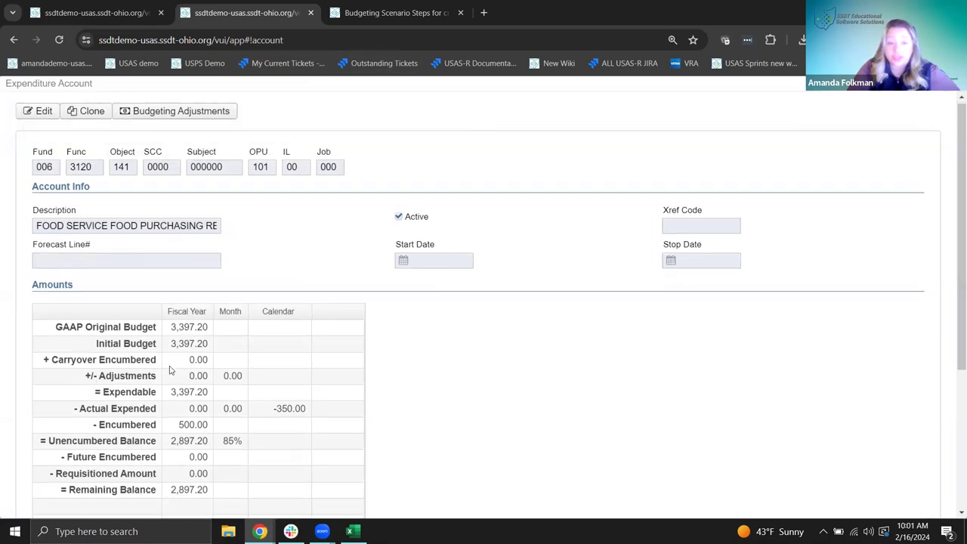
pyautogui.scroll(-3, 169, 371)
pyautogui.moveTo(65, 386); pyautogui.dragTo(157, 392)
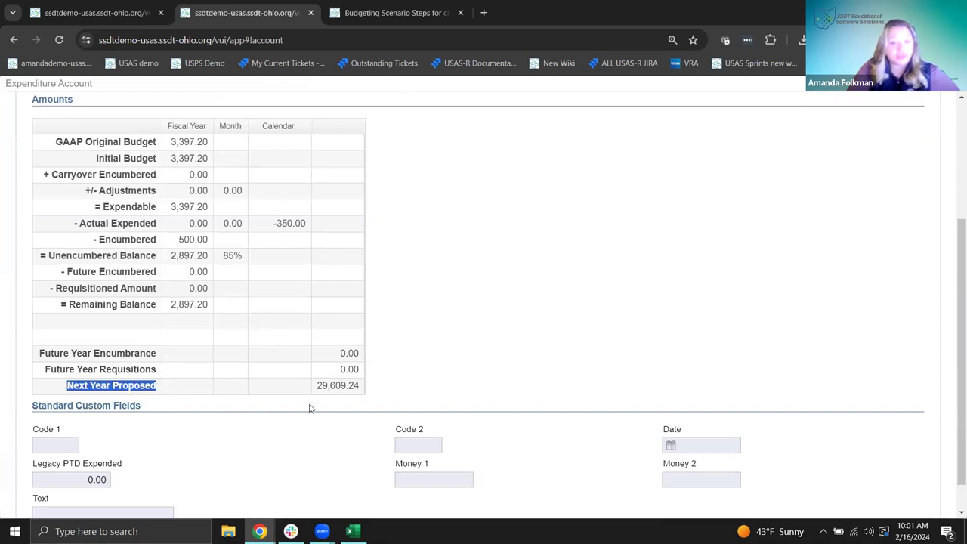
pyautogui.moveTo(316, 385); pyautogui.dragTo(361, 390)
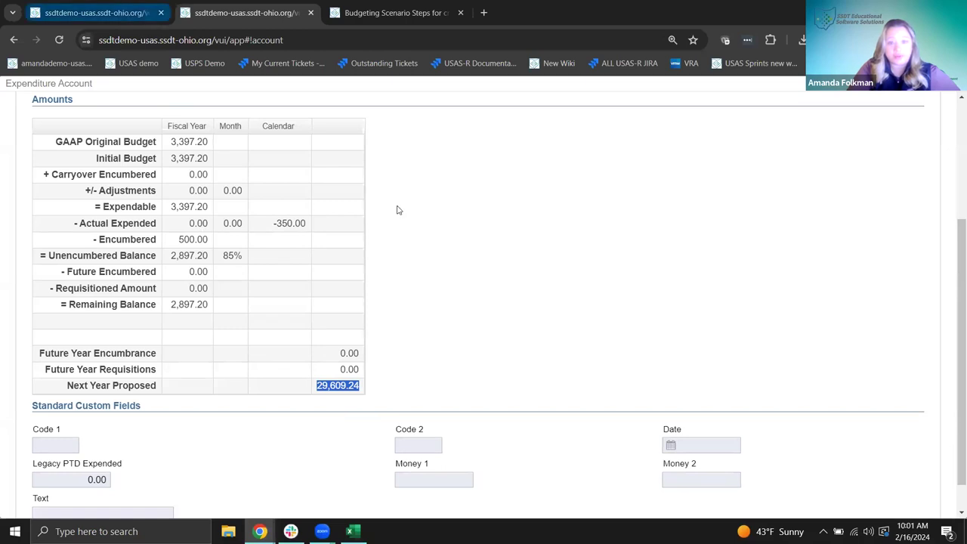
# Compare the account's Next Year Proposed amount with its entry in the fiscal year 2025 proposed budgets
pyautogui.click(127, 14)
pyautogui.moveTo(683, 297); pyautogui.dragTo(730, 301)
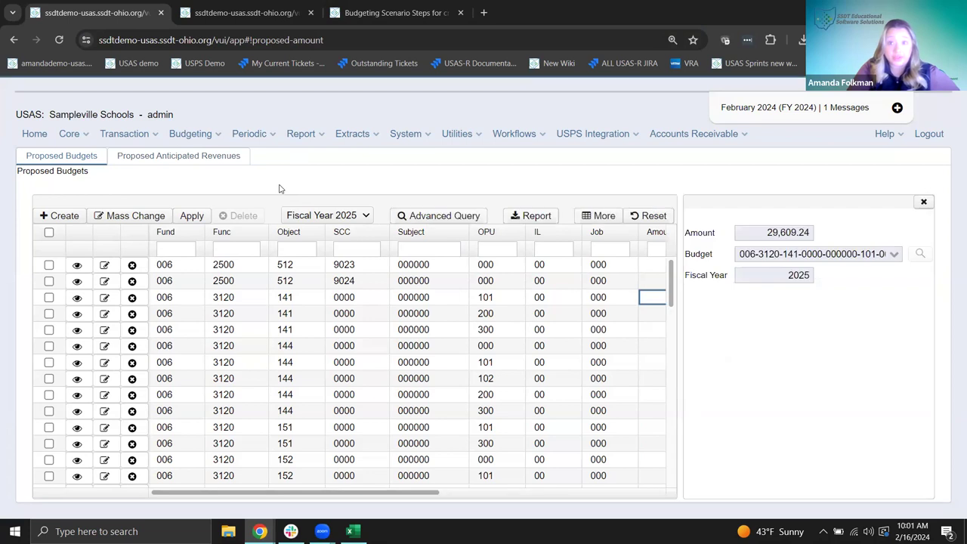
pyautogui.click(803, 183)
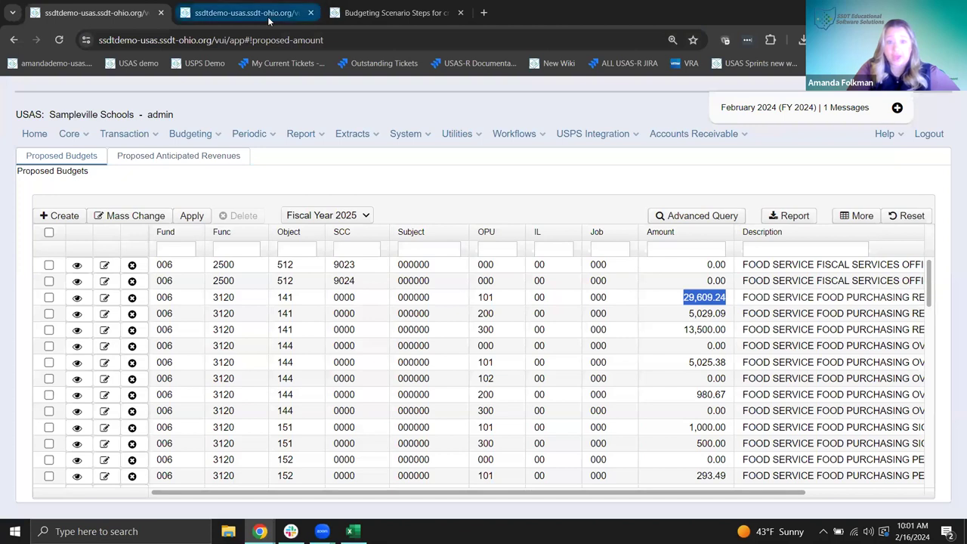
pyautogui.click(243, 13)
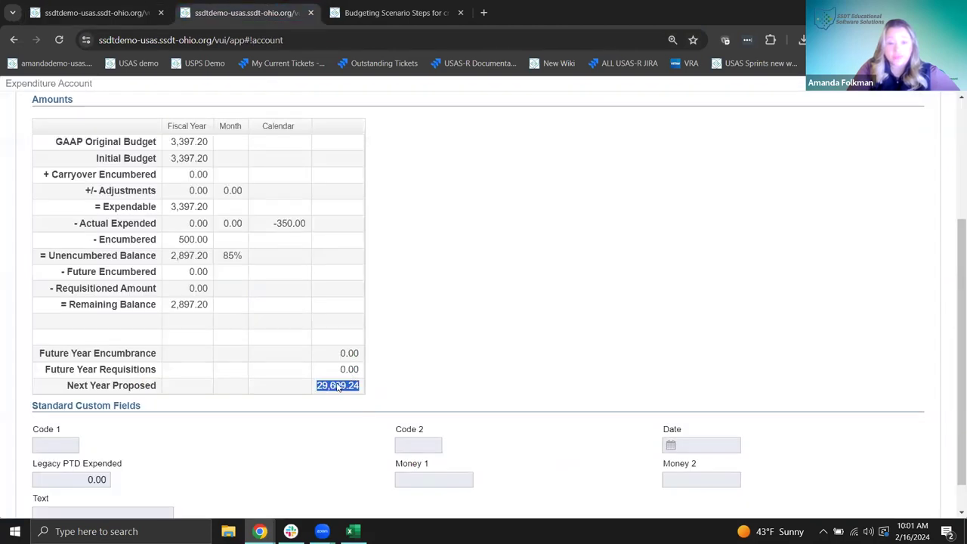
pyautogui.click(338, 392)
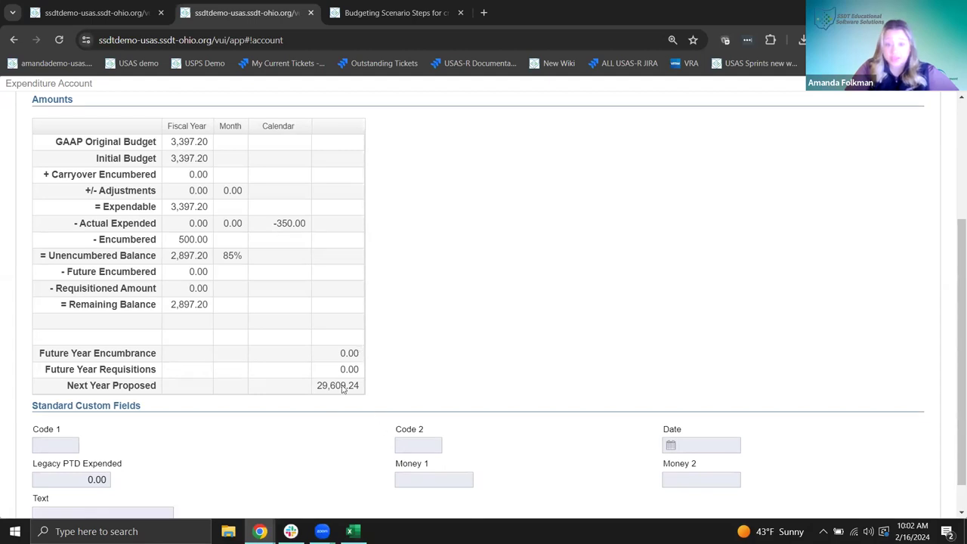
pyautogui.click(55, 23)
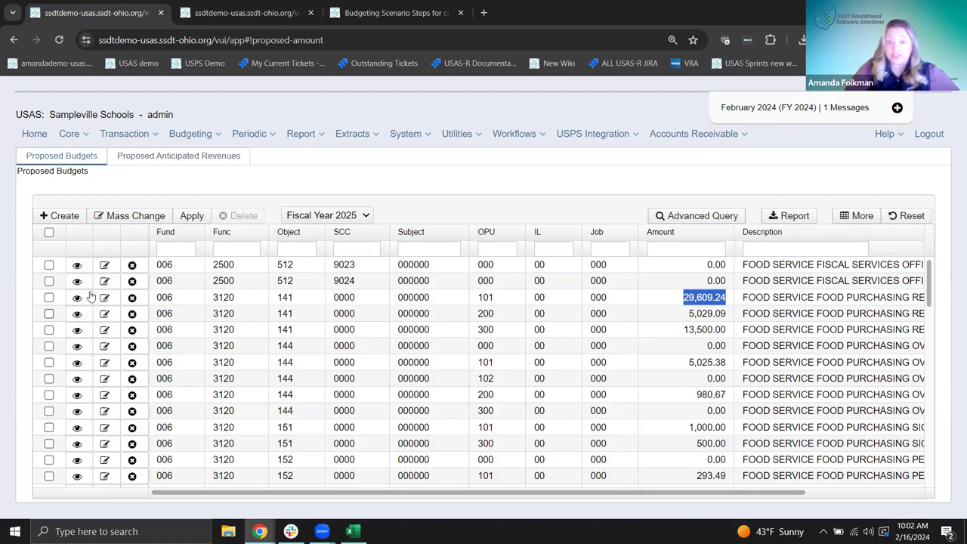
pyautogui.click(132, 299)
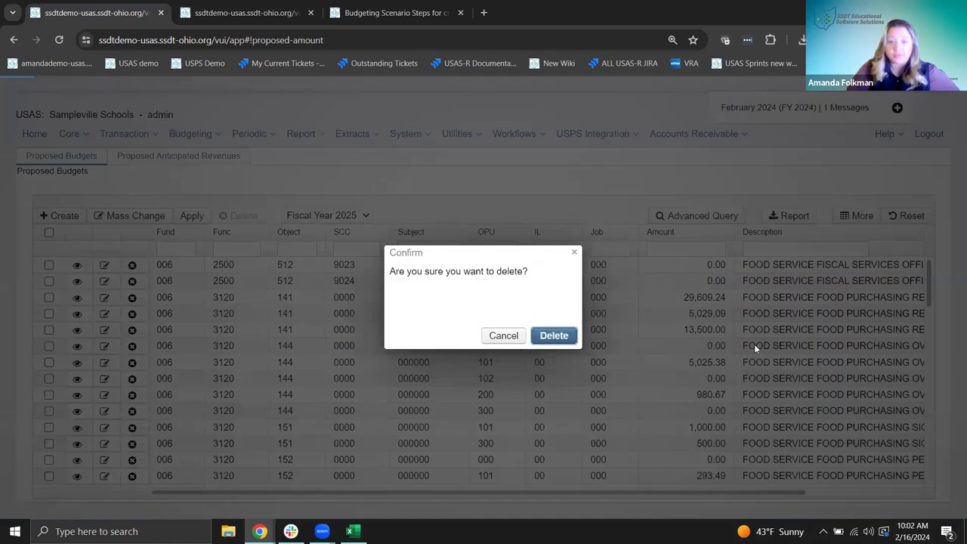
pyautogui.click(554, 335)
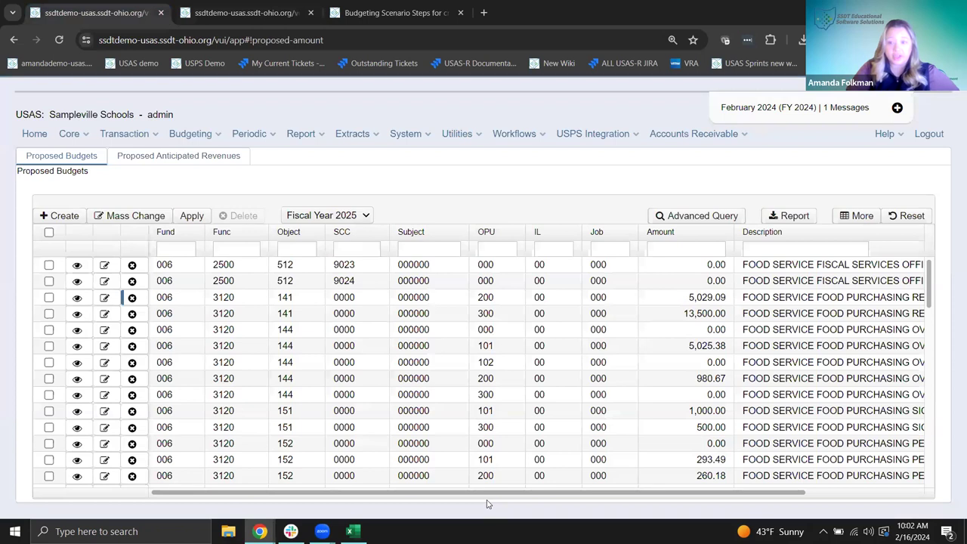
# Return to the expenditure accounts, filter again by fund 006, function 3120, object 141 and OPU 101, and view the matching account
pyautogui.hotkey('ctrl', 'Tab')
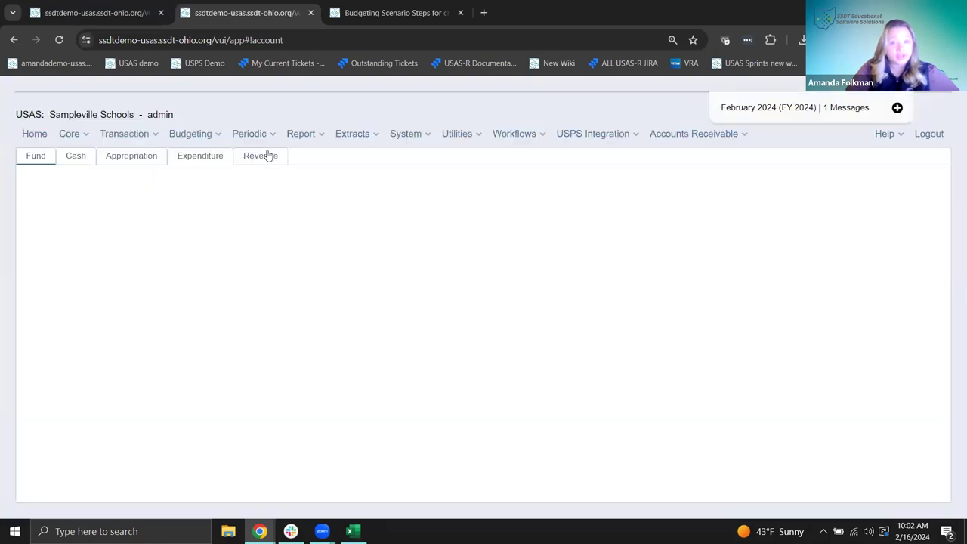
pyautogui.click(190, 158)
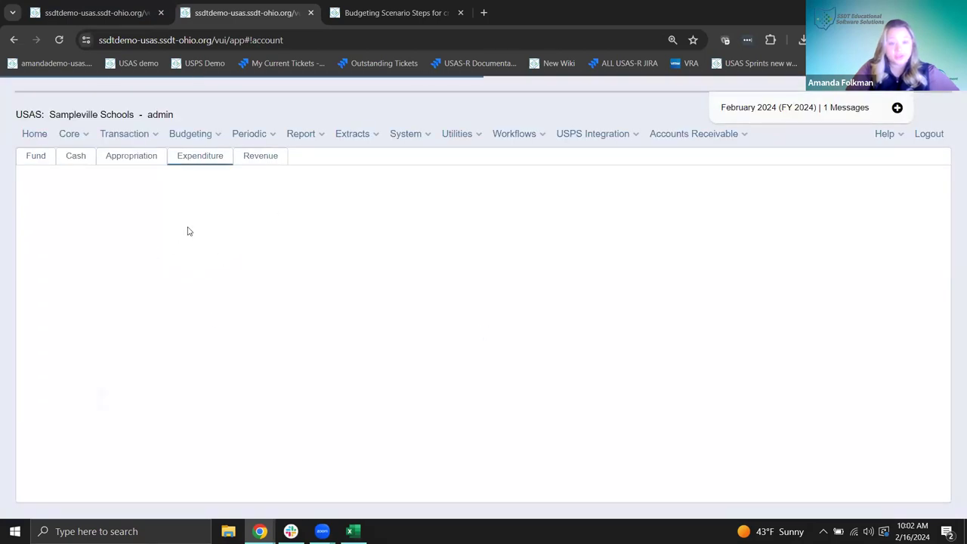
pyautogui.click(148, 248)
pyautogui.write('006')
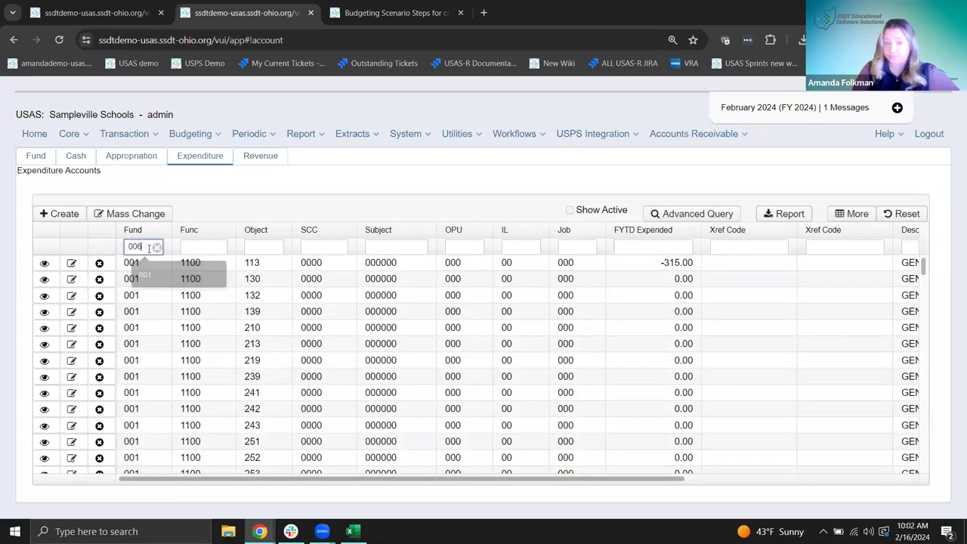
pyautogui.press('Tab')
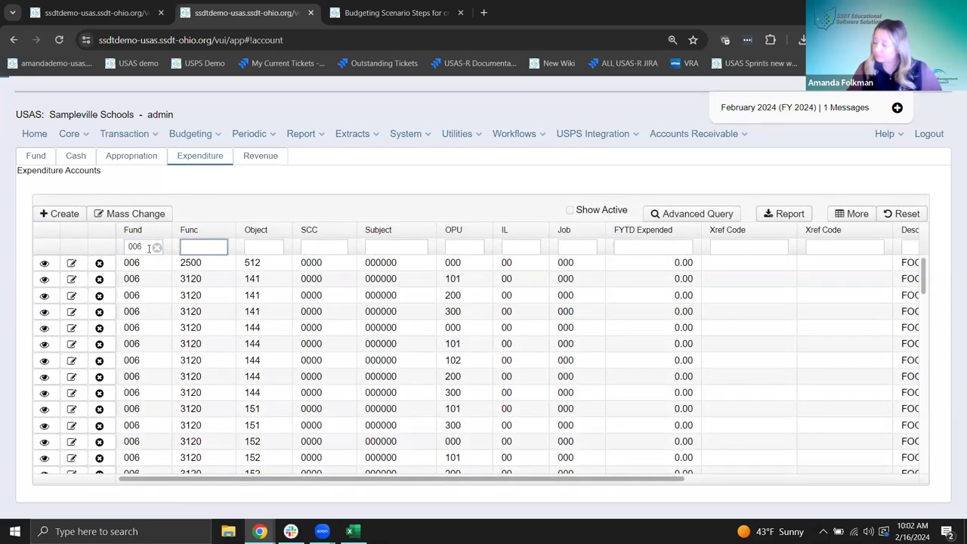
pyautogui.write('3120')
pyautogui.press('Tab')
pyautogui.write('141')
pyautogui.press('Tab')
pyautogui.press('Tab')
pyautogui.press('Tab')
pyautogui.write('101')
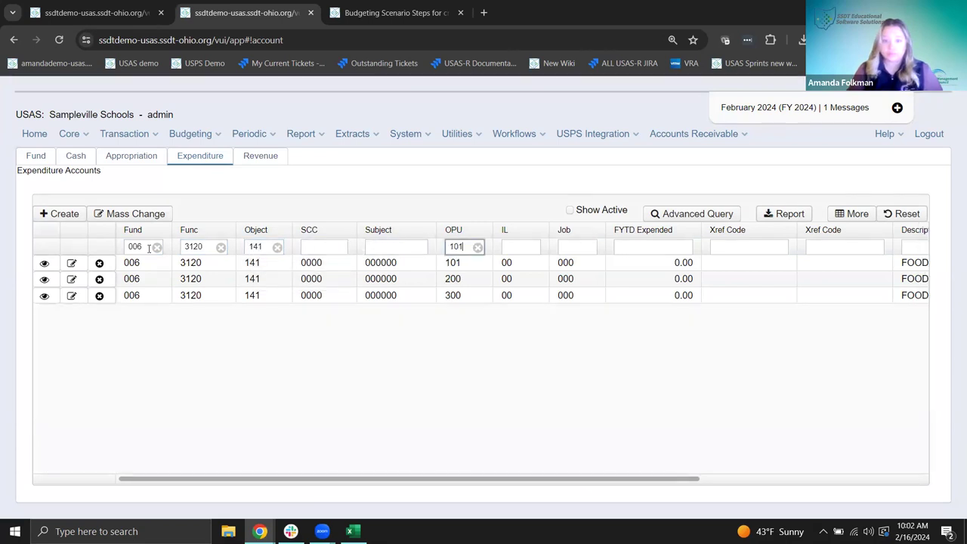
pyautogui.click(46, 264)
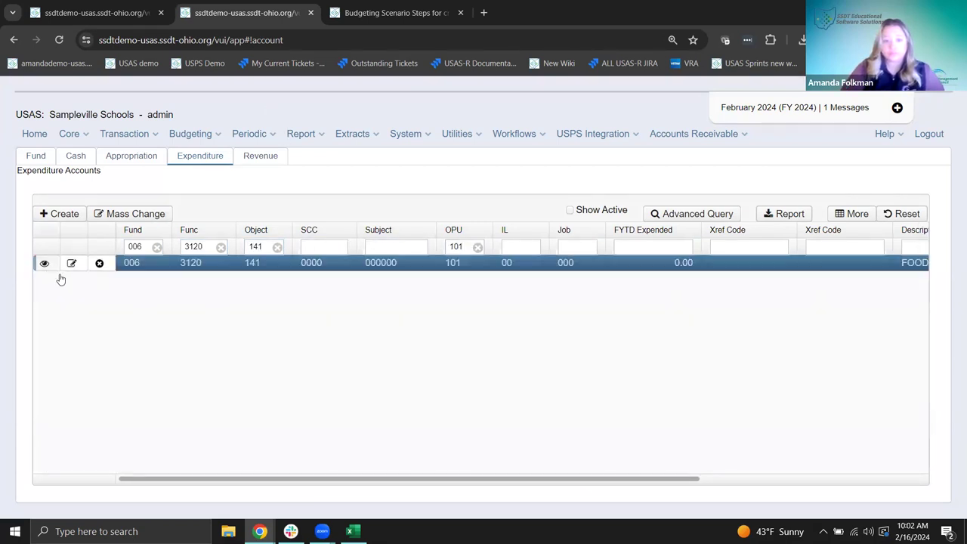
# Enlarge the food service expenditure account's details and check its Next Year Proposed amount, closing the account when finished
pyautogui.scroll(-5, 198, 277)
pyautogui.scroll(-1, 198, 277)
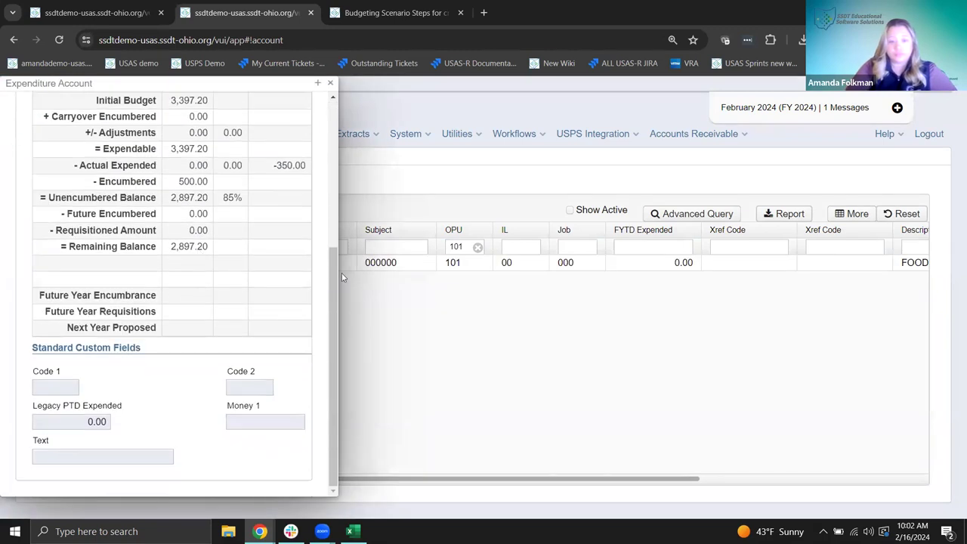
pyautogui.click(317, 84)
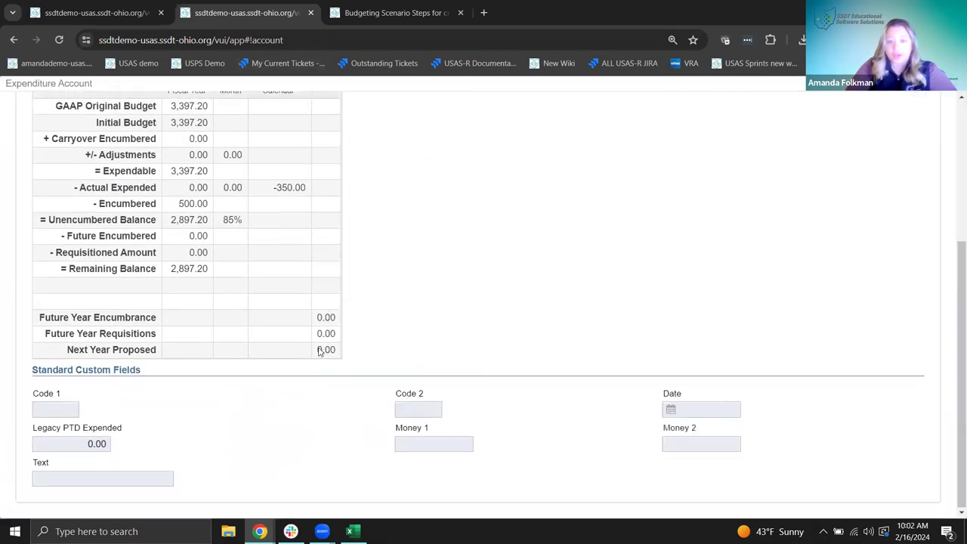
pyautogui.scroll(3, 151, 348)
pyautogui.scroll(-3, 336, 408)
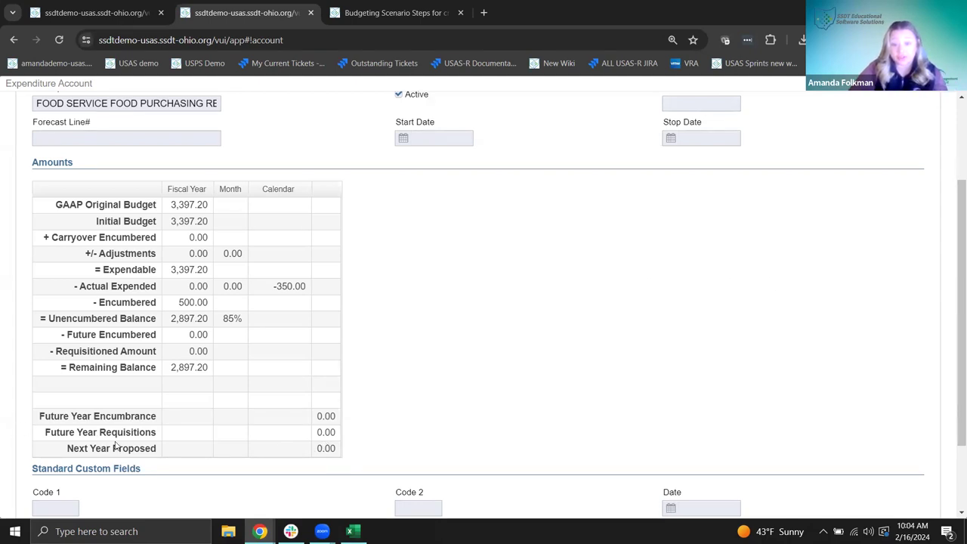
pyautogui.moveTo(97, 448); pyautogui.dragTo(151, 449)
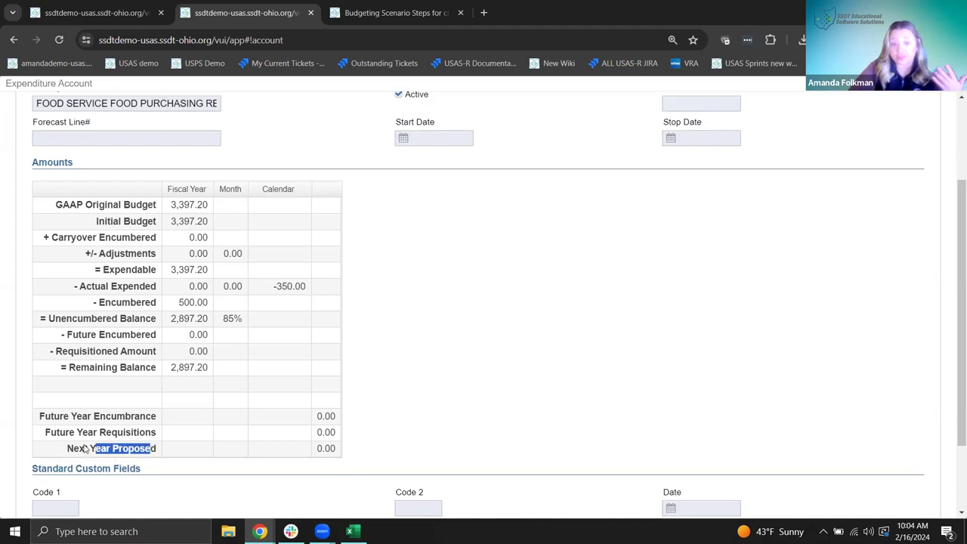
pyautogui.click(122, 452)
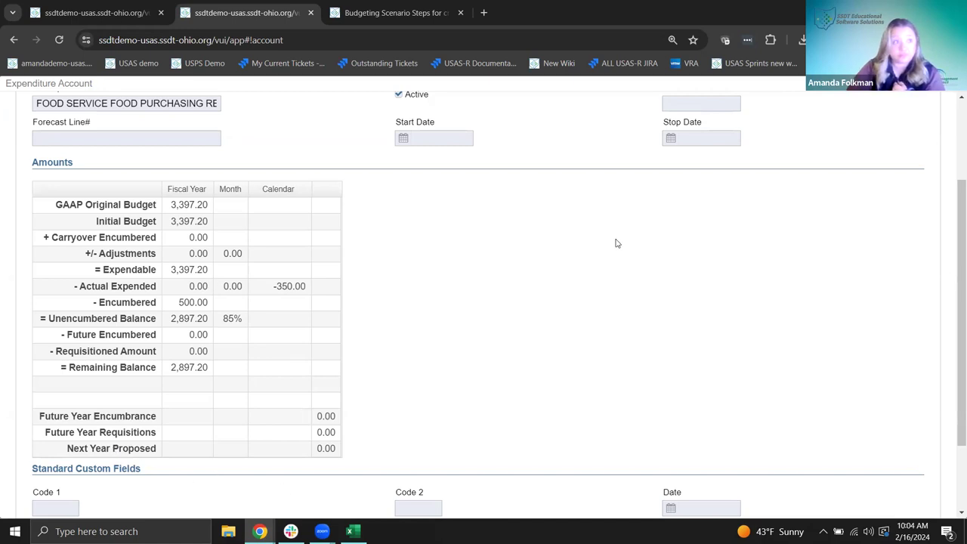
pyautogui.scroll(1, 717, 254)
pyautogui.scroll(2, 717, 255)
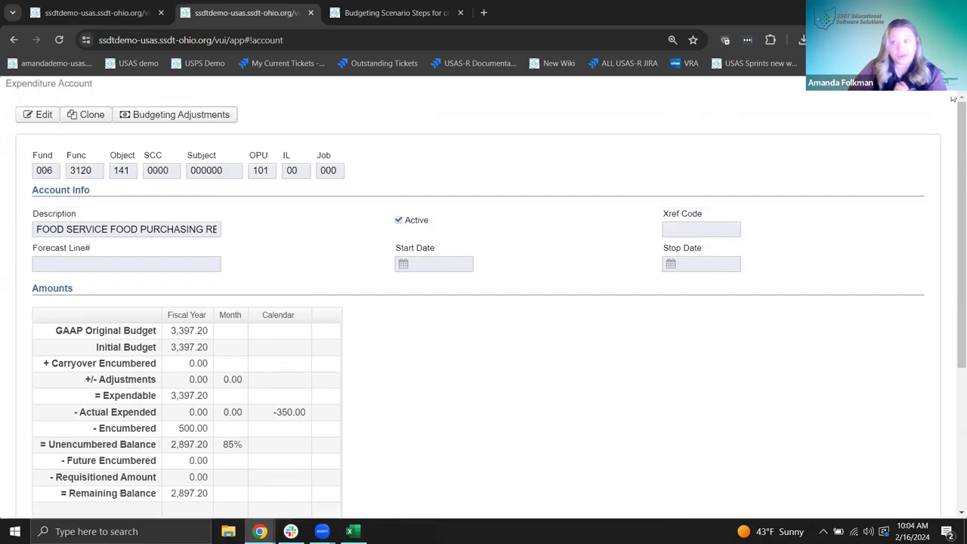
pyautogui.press('Escape')
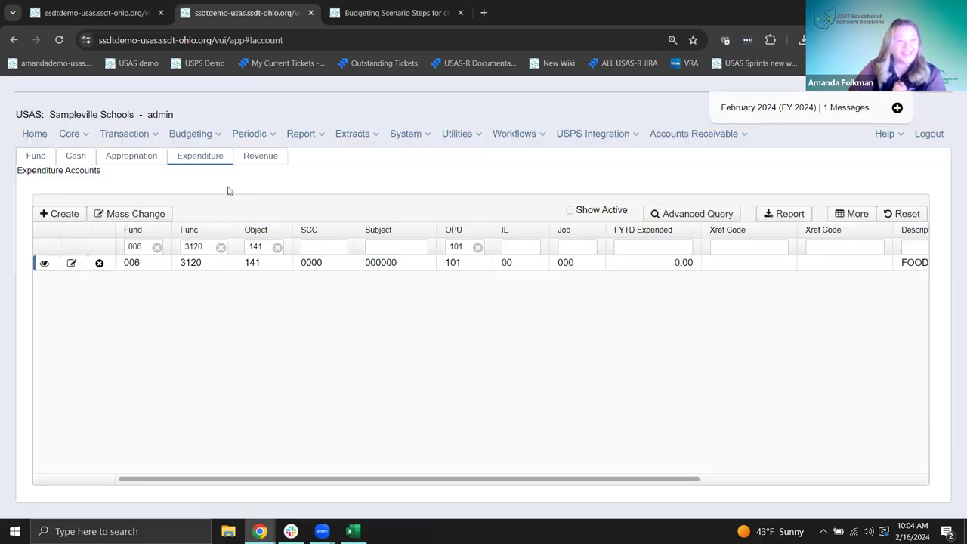
# Start applying the fiscal year 2025 proposed budgets and compare the Temporary and Permanent transaction types, leaving Permanent selected
pyautogui.click(155, 19)
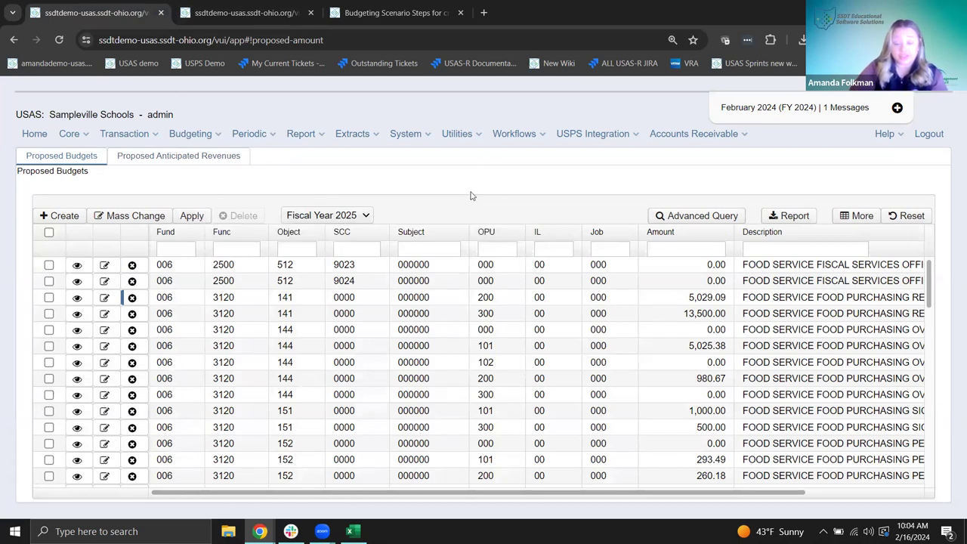
pyautogui.click(192, 221)
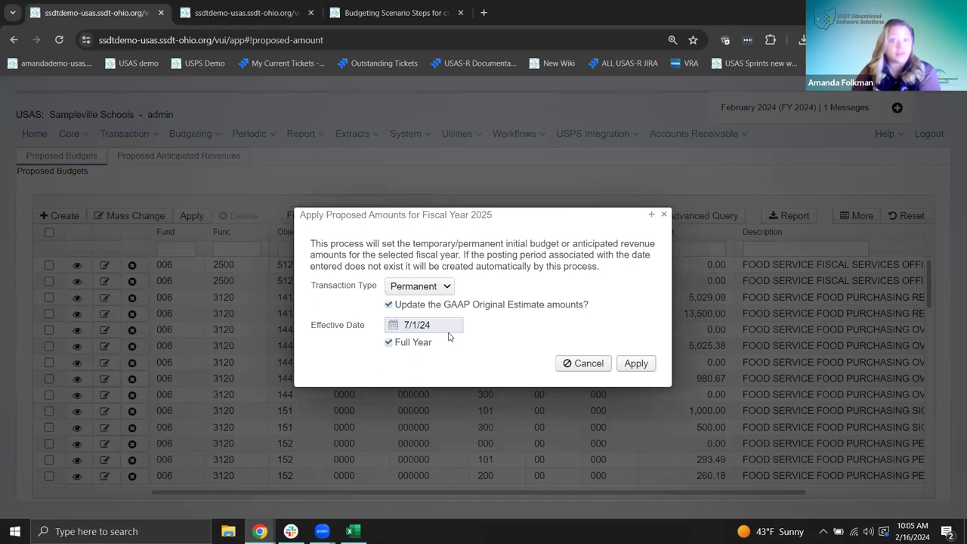
pyautogui.click(432, 290)
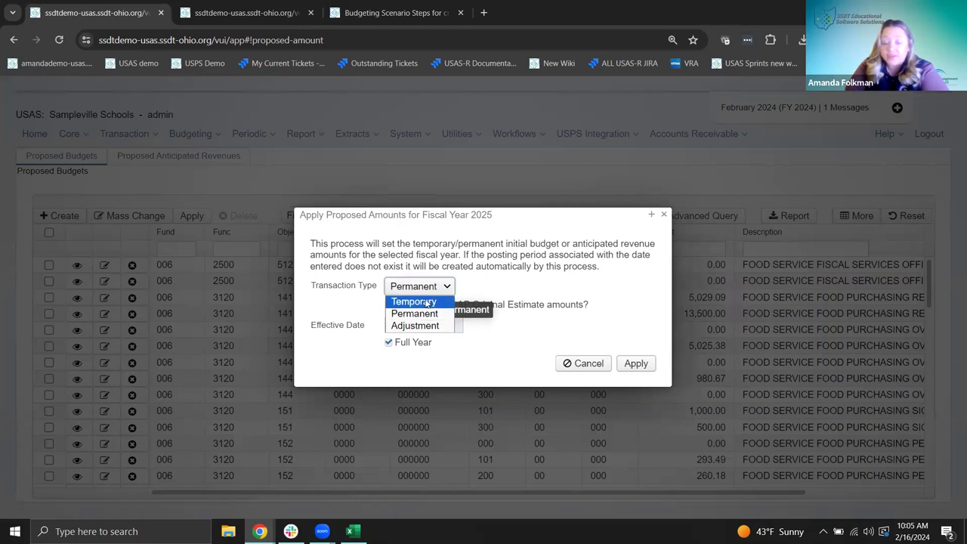
pyautogui.click(427, 301)
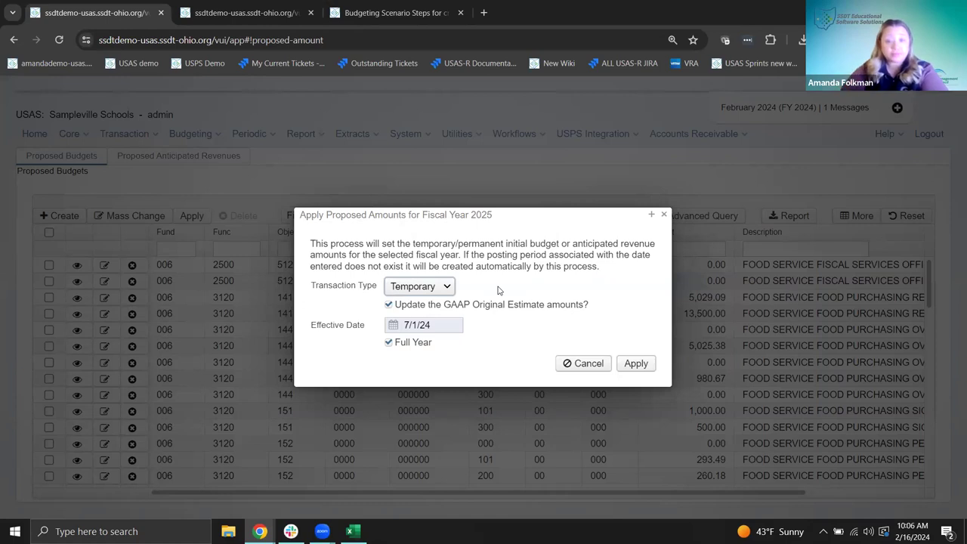
pyautogui.click(446, 285)
pyautogui.click(412, 313)
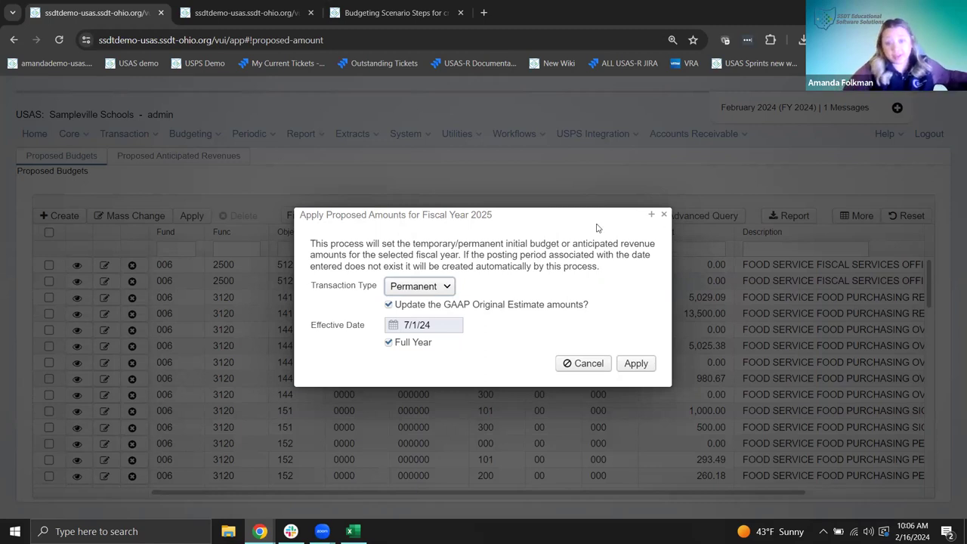
pyautogui.click(448, 286)
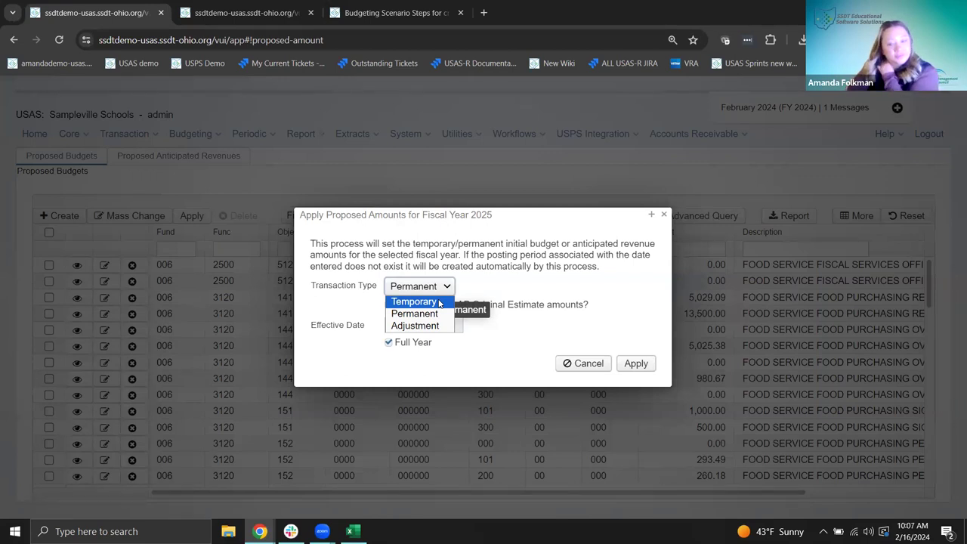
pyautogui.click(445, 315)
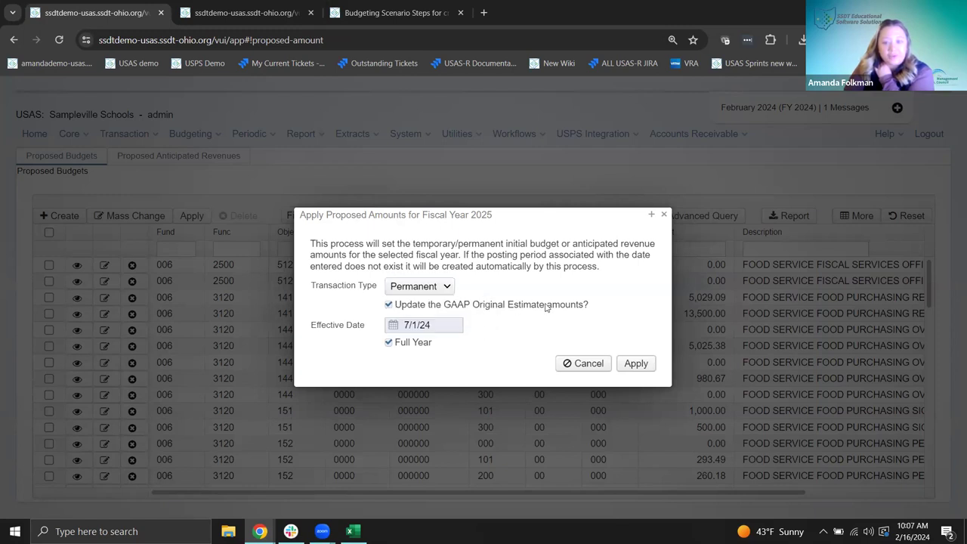
pyautogui.click(212, 13)
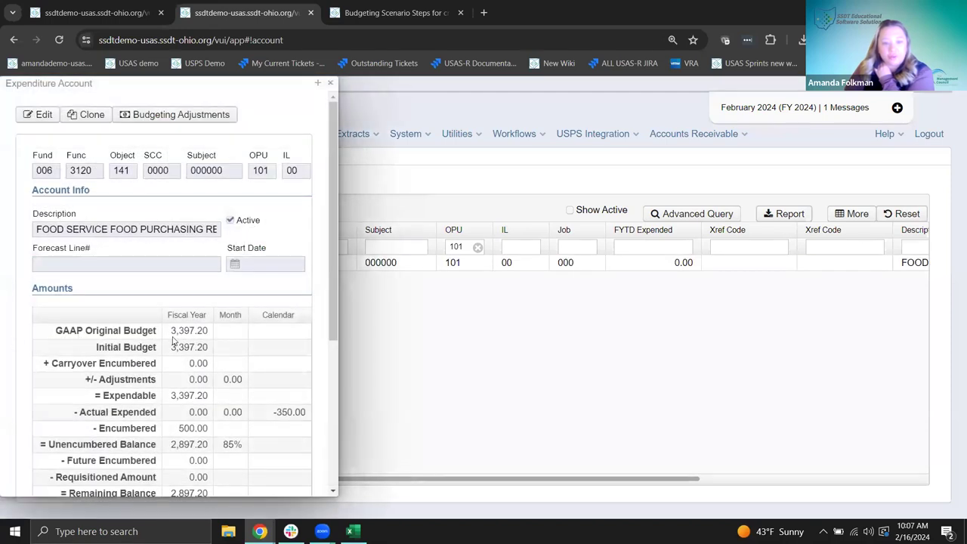
pyautogui.click(154, 116)
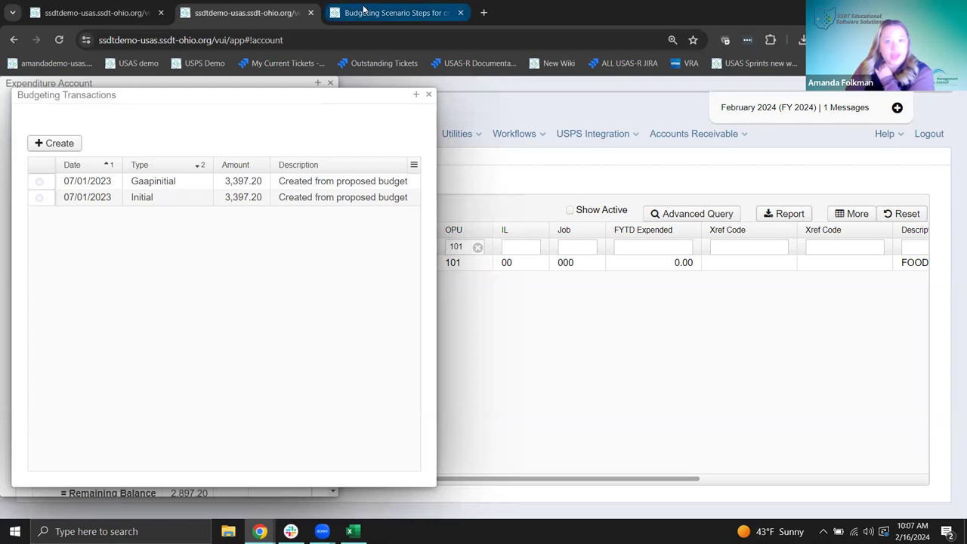
pyautogui.click(110, 12)
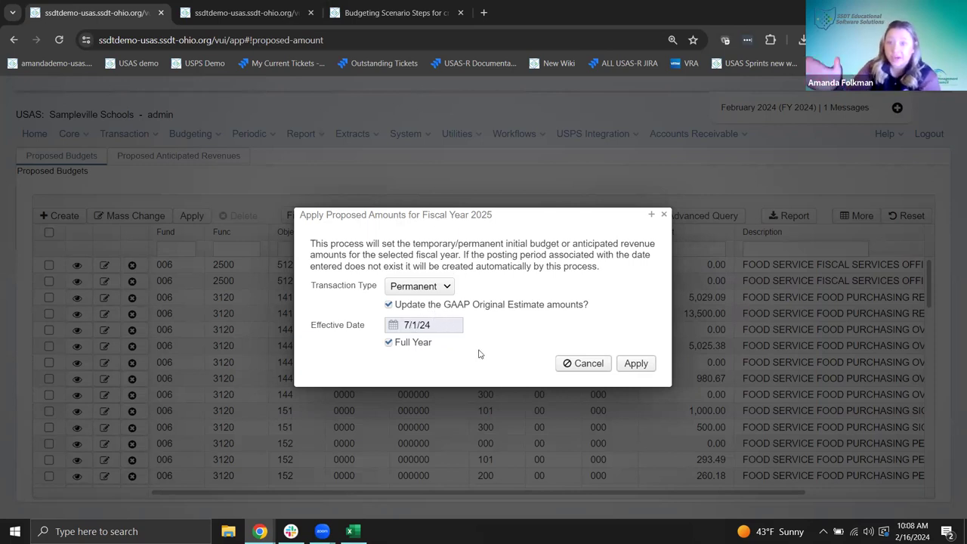
# Try the Temporary transaction type with Full Year cleared for the fiscal year 2025 proposed amounts, and close without applying
pyautogui.click(388, 342)
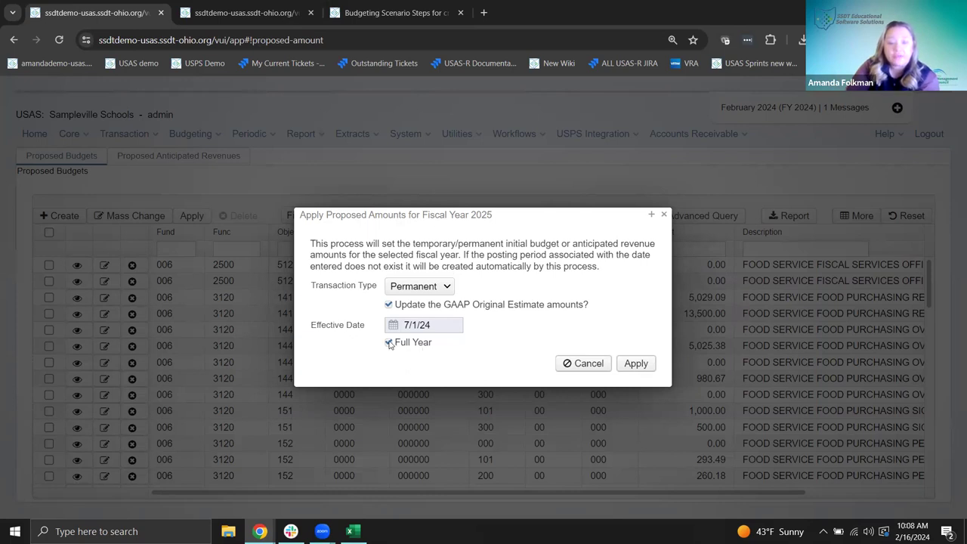
pyautogui.click(414, 287)
pyautogui.click(413, 302)
pyautogui.click(389, 342)
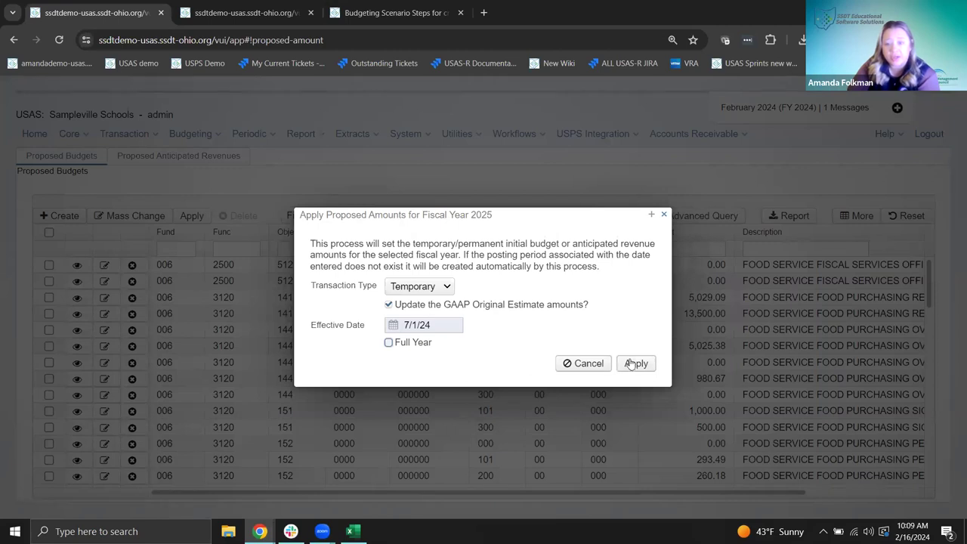
pyautogui.click(663, 217)
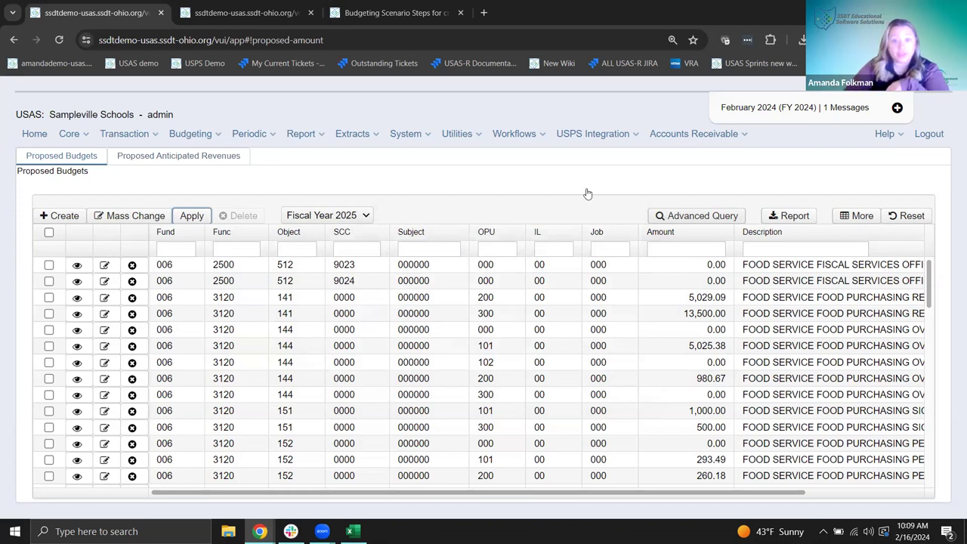
pyautogui.click(192, 215)
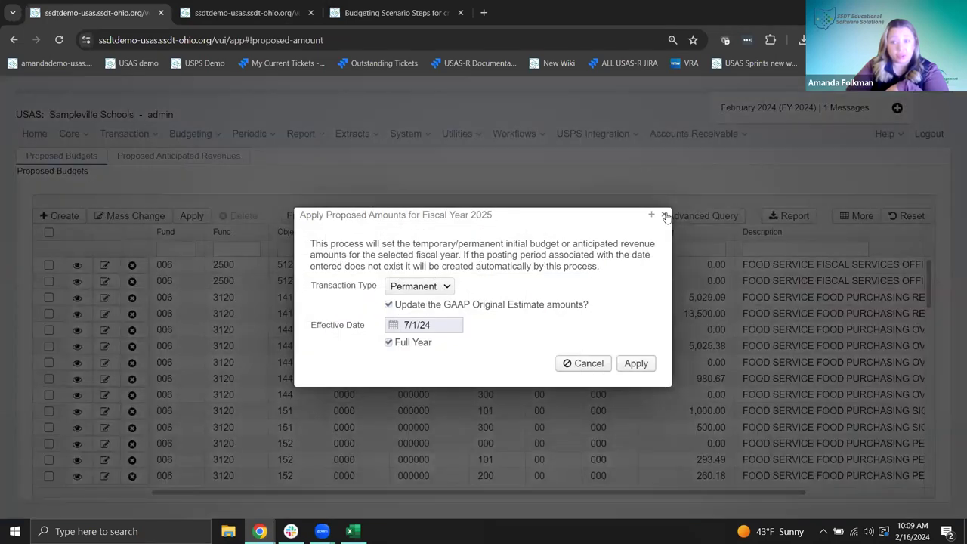
pyautogui.click(487, 169)
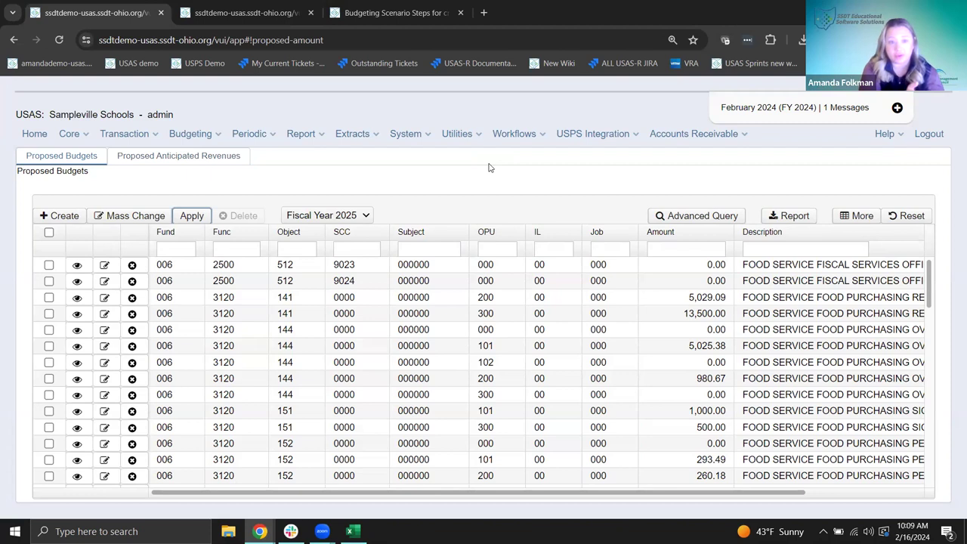
# Look at the proposed anticipated revenues and return to the proposed budgets
pyautogui.click(229, 161)
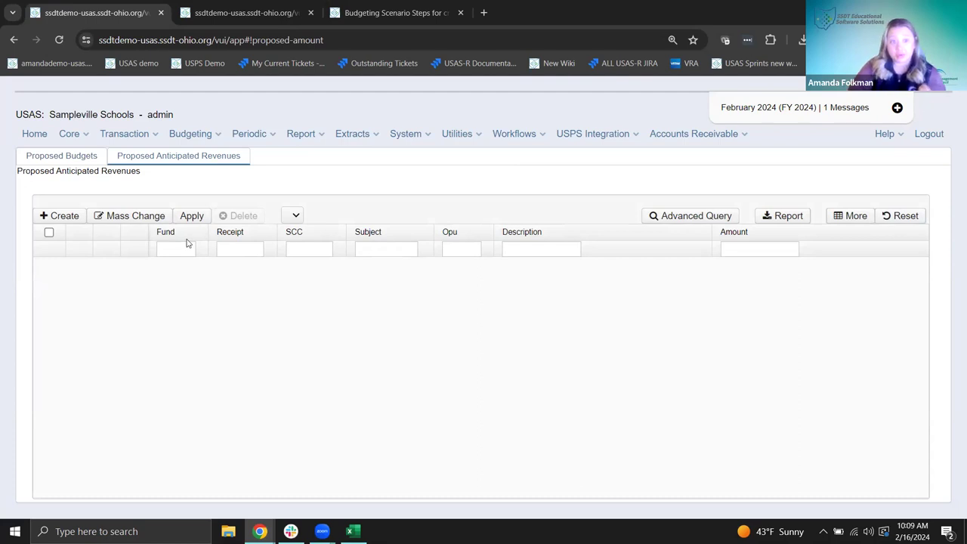
pyautogui.click(84, 156)
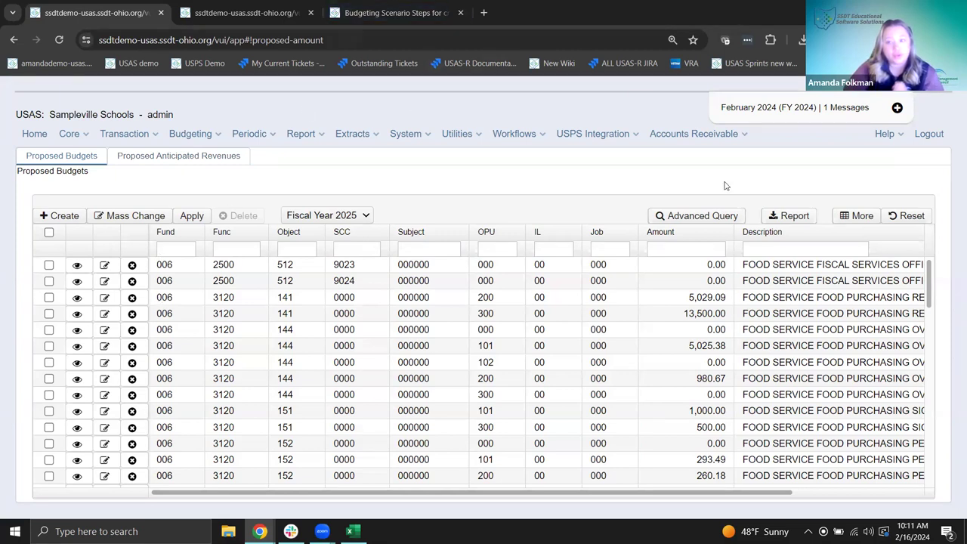
# Open the Public USAS Reports Library and search its page for reports on "initial" estimates
pyautogui.click(885, 135)
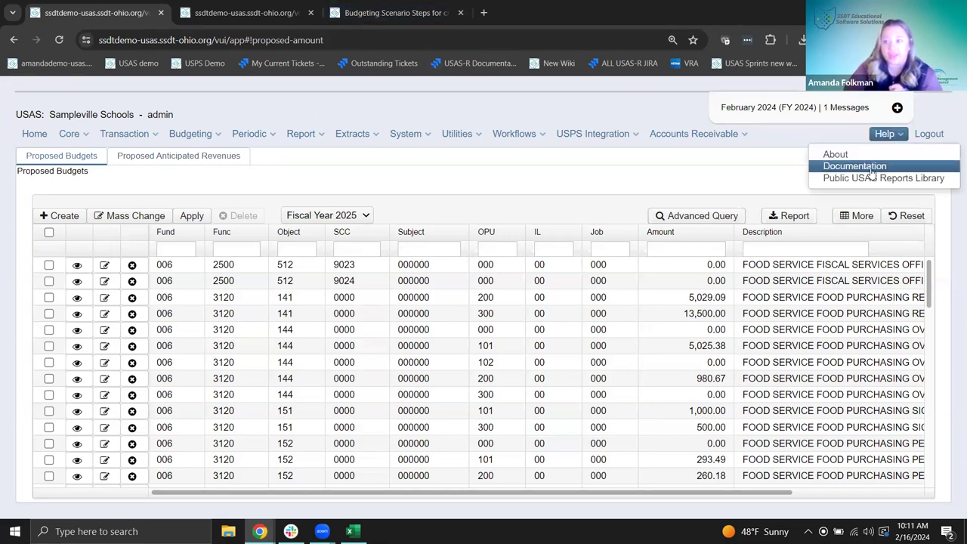
pyautogui.click(869, 181)
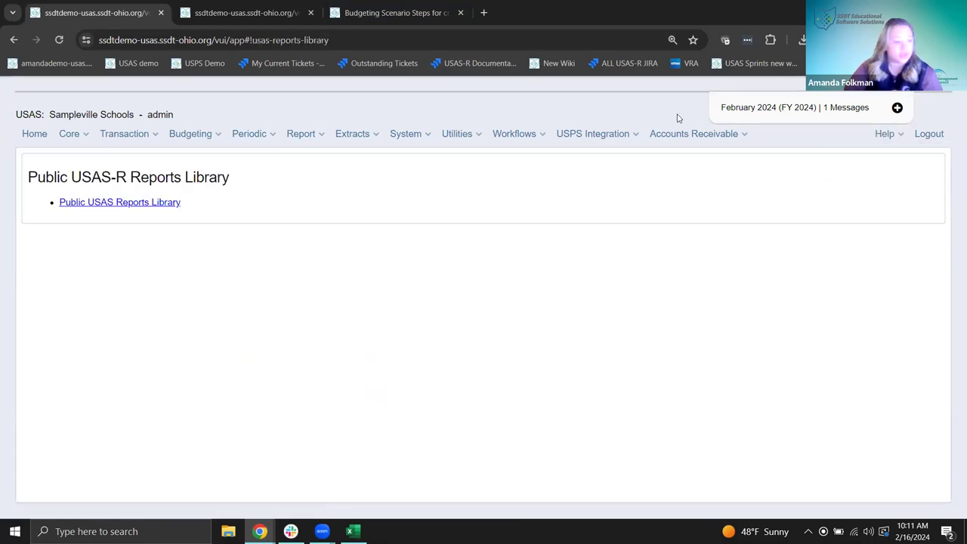
pyautogui.click(127, 201)
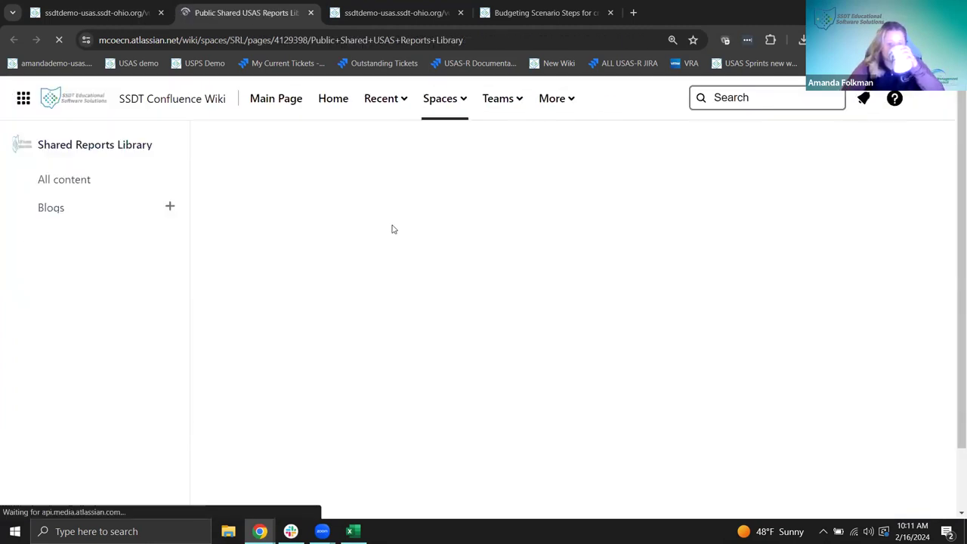
pyautogui.scroll(-4, 371, 339)
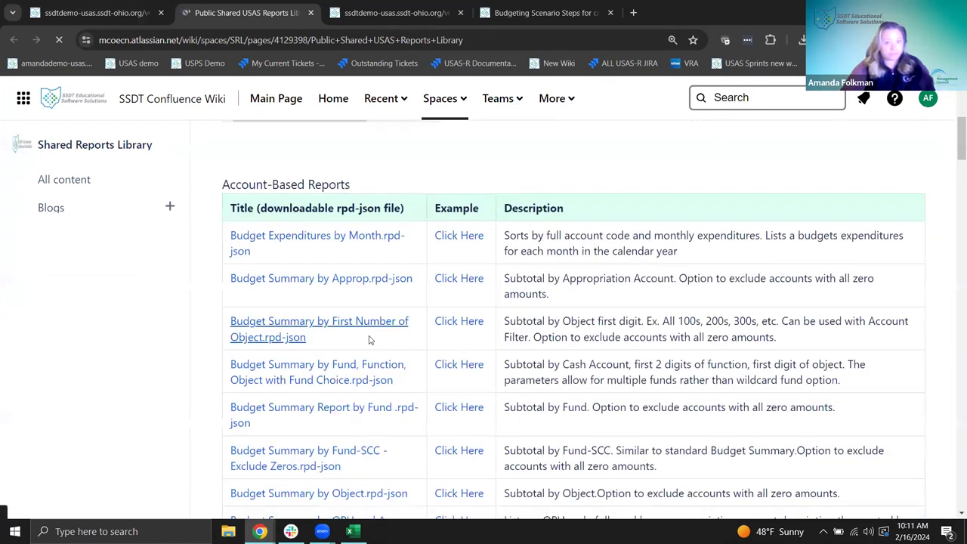
pyautogui.scroll(-2, 370, 339)
pyautogui.hotkey('ctrl', 'f')
pyautogui.write('initial')
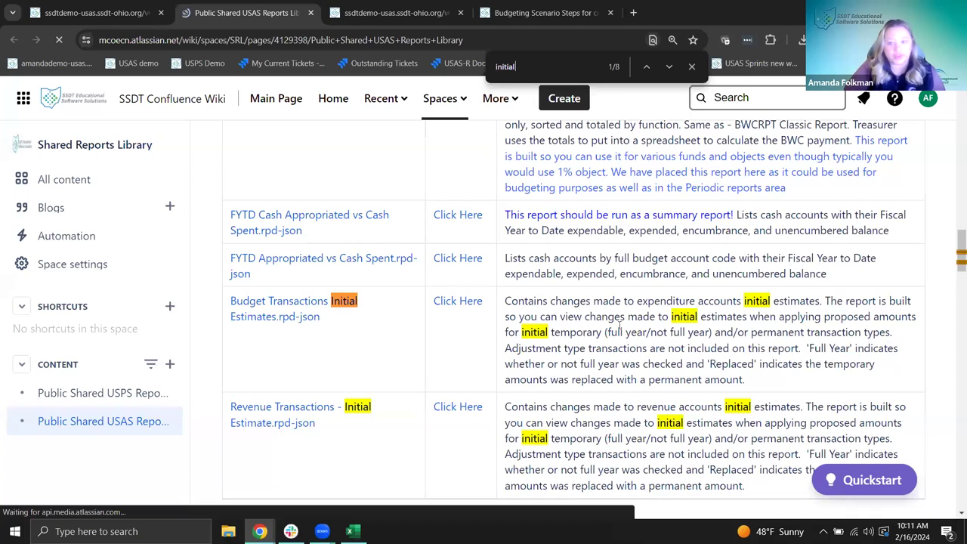
# Open the example of the Budget Transactions Initial Estimates report and examine its transaction types
pyautogui.click(457, 302)
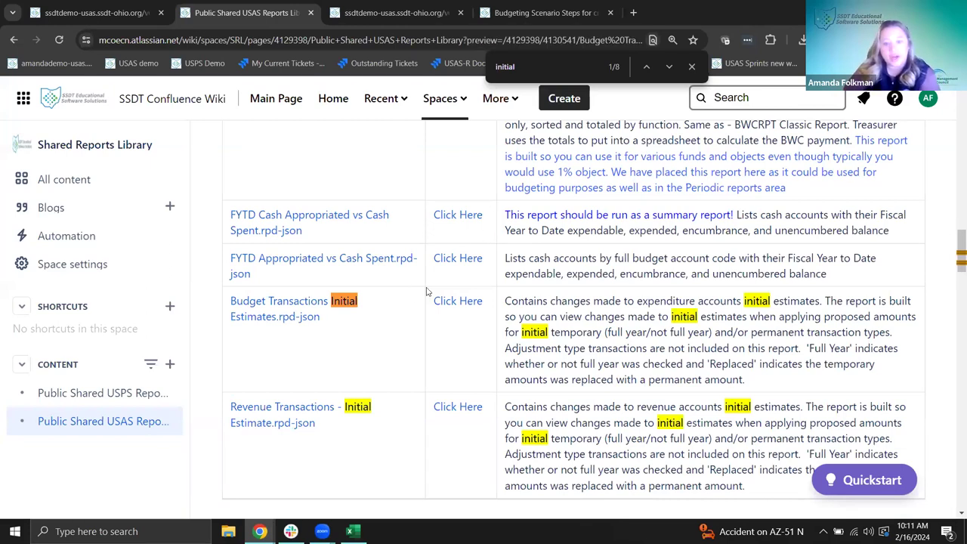
pyautogui.click(454, 302)
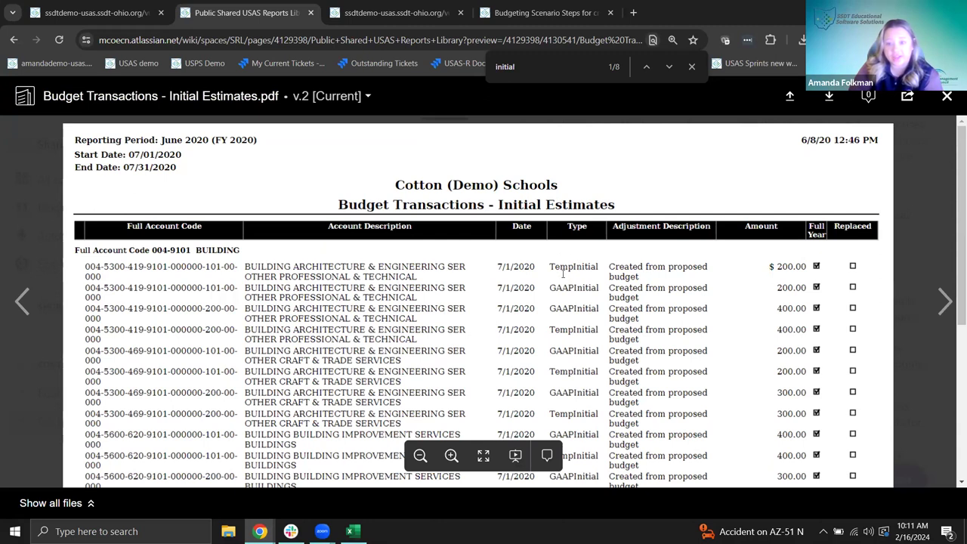
pyautogui.moveTo(557, 267); pyautogui.dragTo(597, 267)
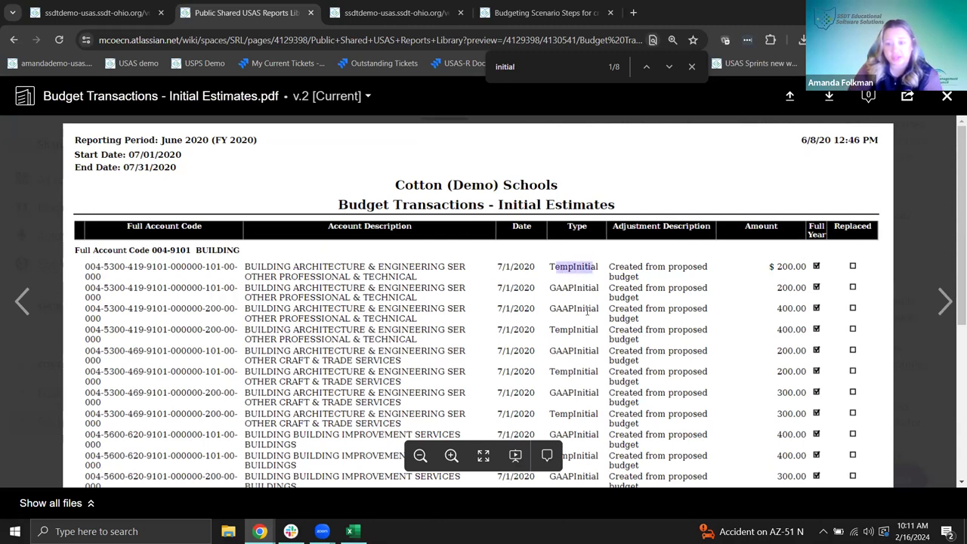
pyautogui.scroll(-3, 588, 291)
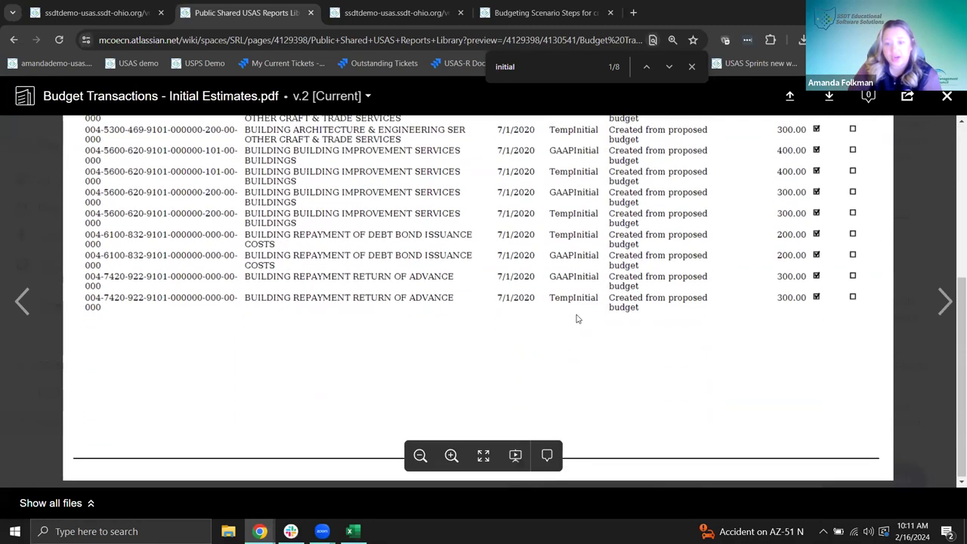
pyautogui.scroll(3, 577, 319)
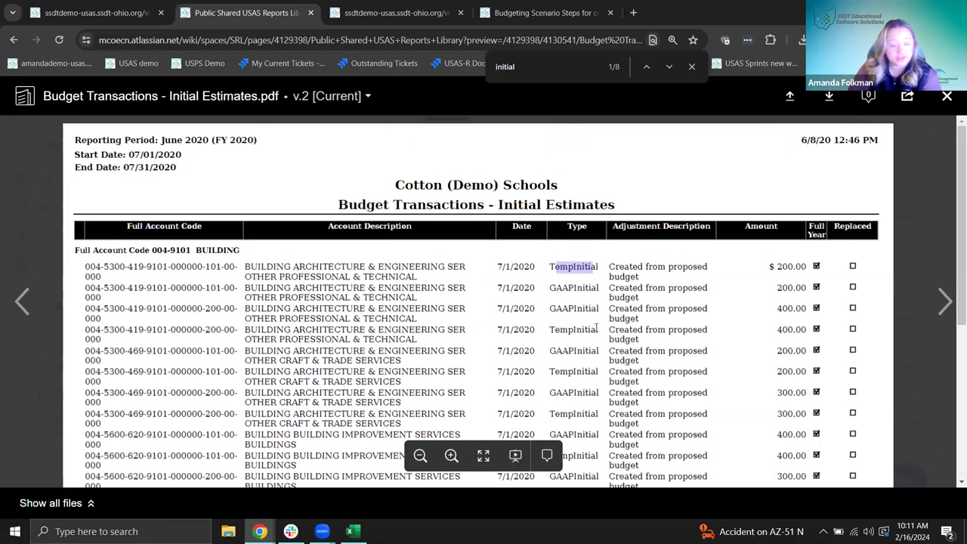